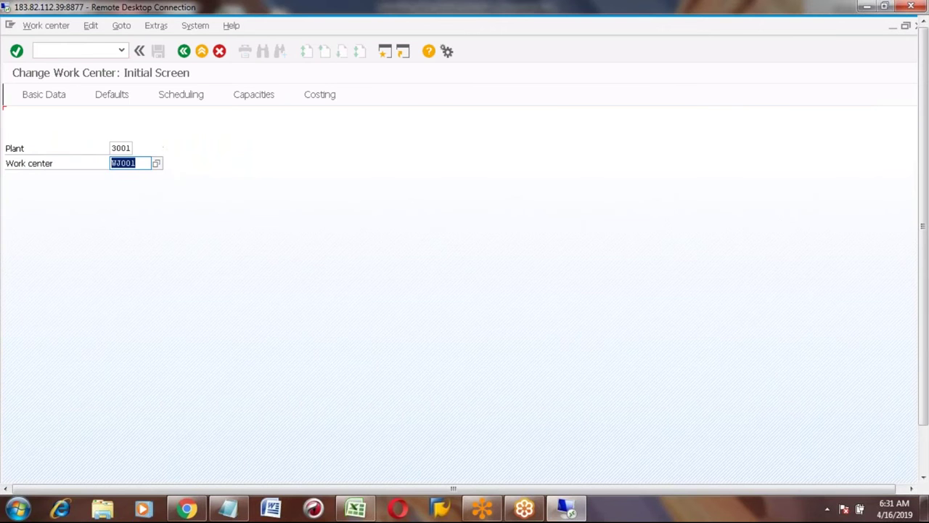
Open work center WC001 in plant 3001, check its standard value key words, and return to the initial screen.
{"action": "type", "text": "w"}
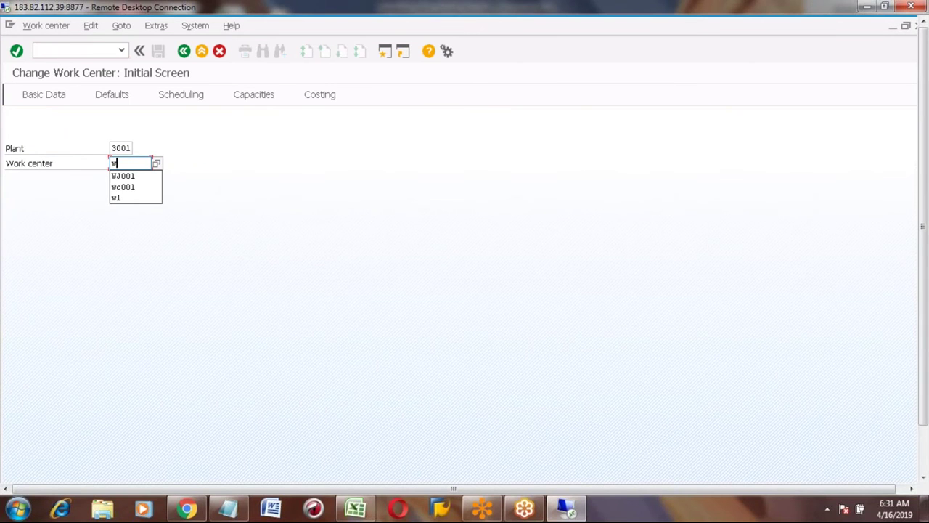
{"action": "key", "text": "Down"}
{"action": "key", "text": "Down"}
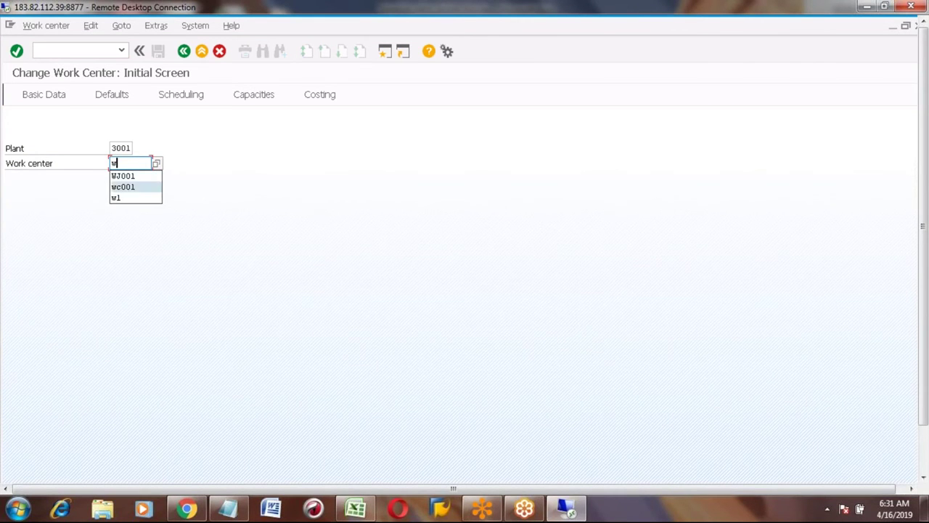
{"action": "key", "text": "Return"}
{"action": "key", "text": "Return"}
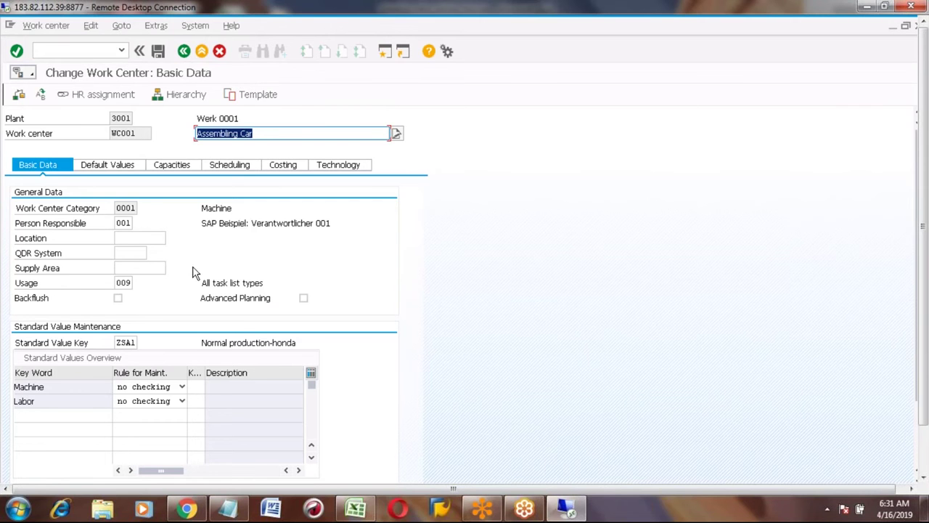
{"action": "left_click", "coordinate": [58, 400]}
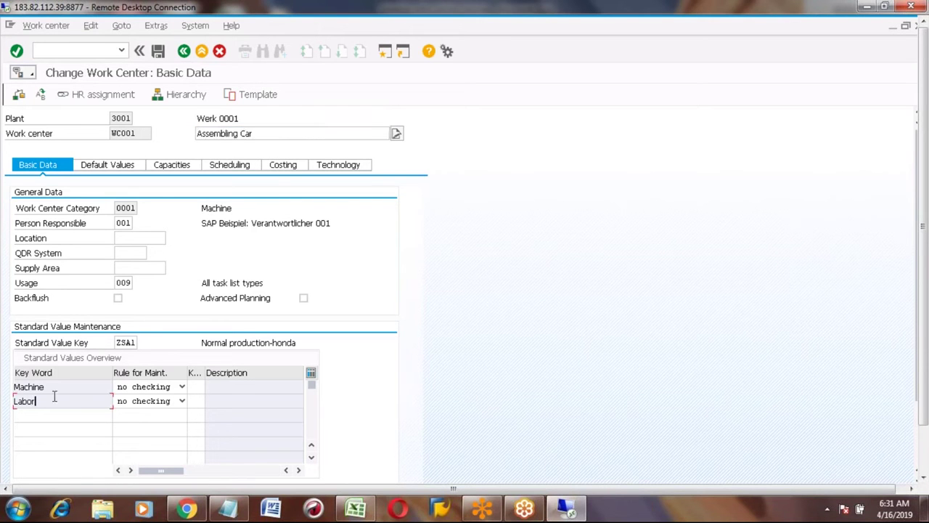
{"action": "left_click", "coordinate": [53, 390]}
{"action": "left_click", "coordinate": [183, 51]}
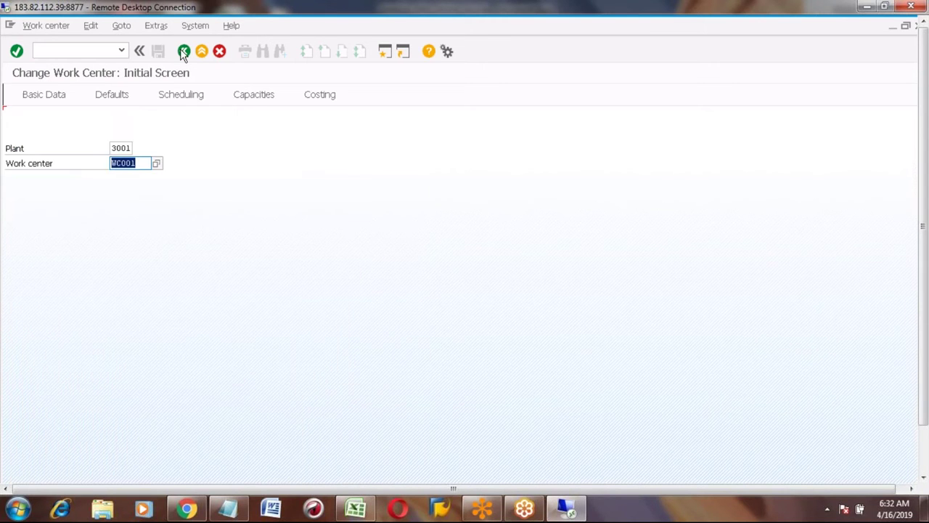
Open work center WJ001 for change and inspect the key words in its standard values overview.
{"action": "type", "text": "WJ001"}
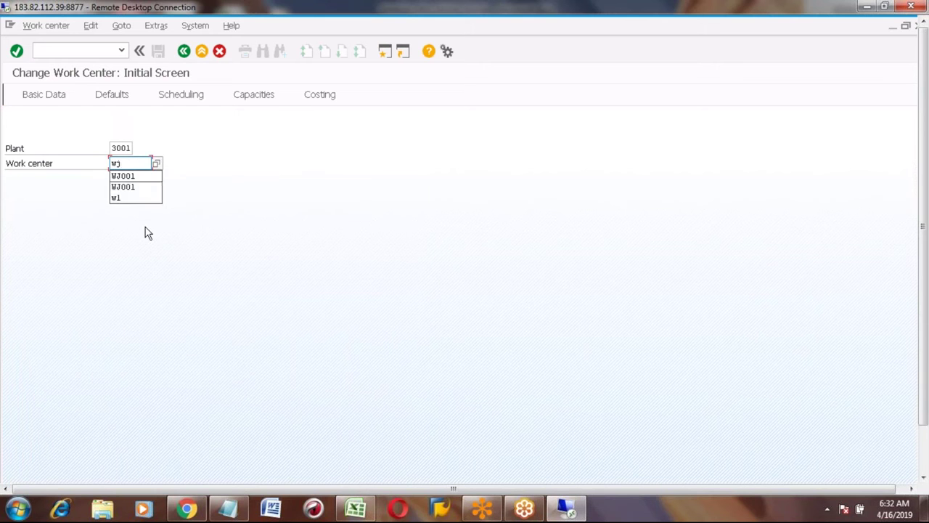
{"action": "key", "text": "Return"}
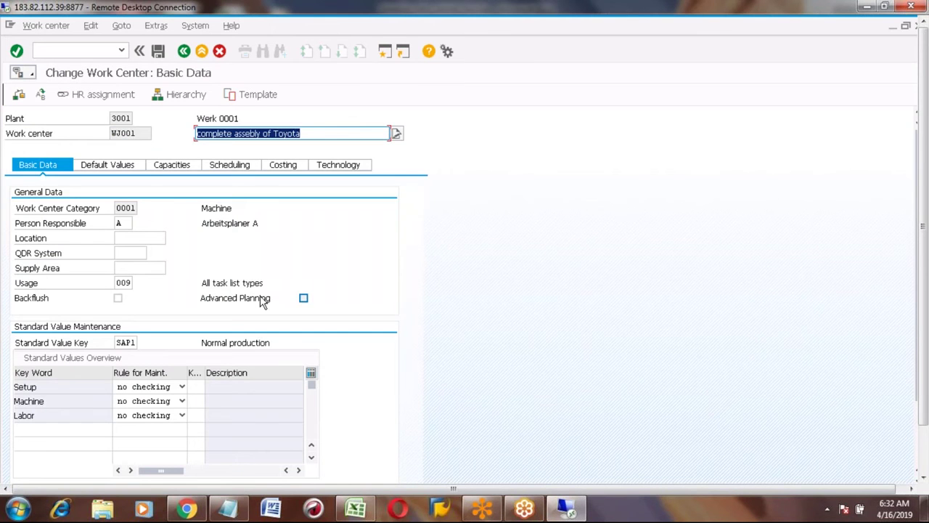
{"action": "left_click", "coordinate": [39, 388]}
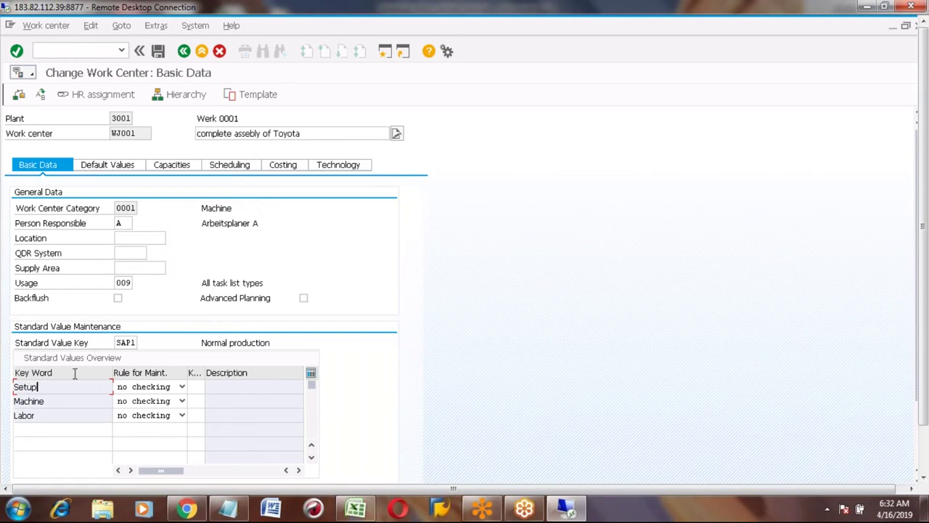
Change the standard value key of work center WJ001 to ZSA1, Normal production-honda.
{"action": "left_click", "coordinate": [118, 342]}
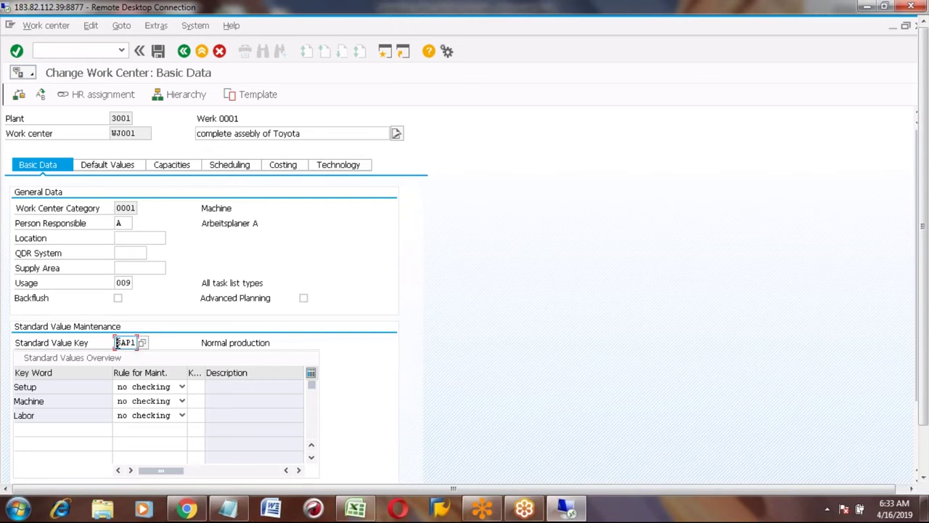
{"action": "left_click", "coordinate": [142, 342]}
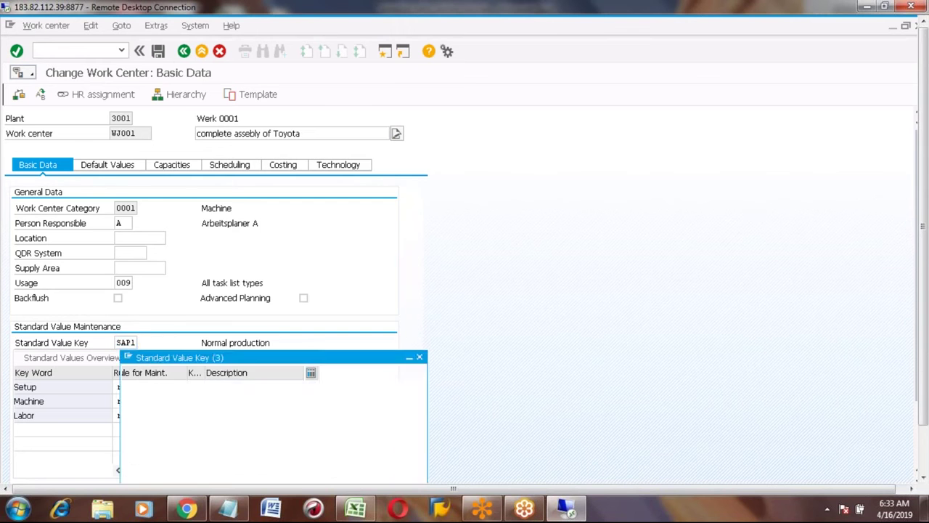
{"action": "left_click", "coordinate": [135, 333]}
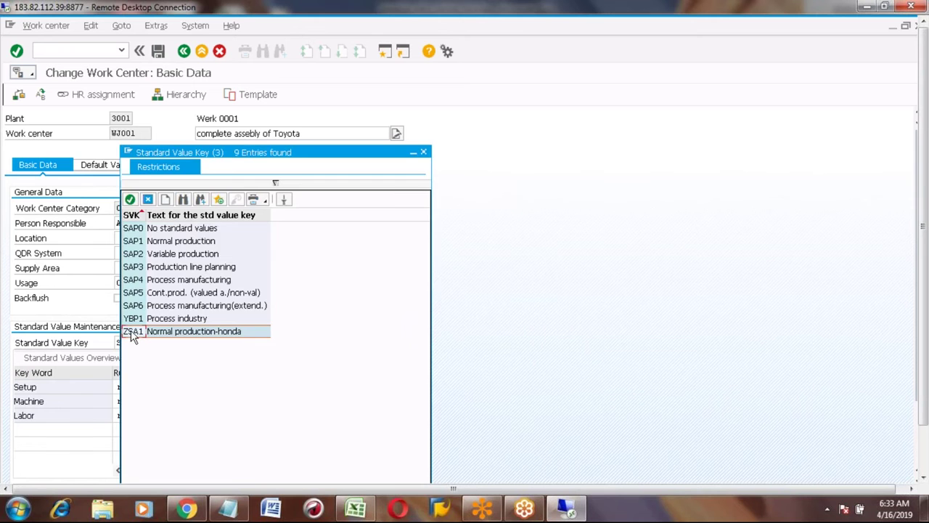
{"action": "double_click", "coordinate": [133, 334]}
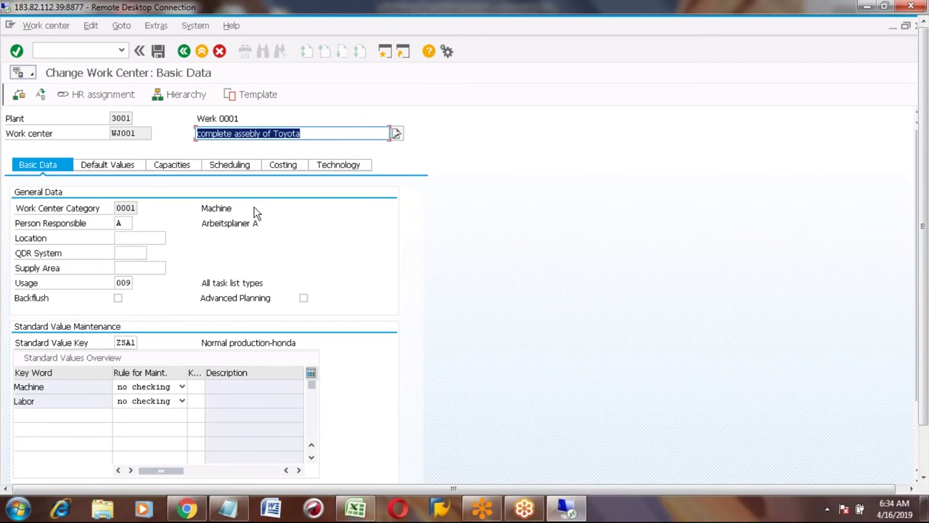
Start transaction SPRO in a new session and display the SAP Reference IMG.
{"action": "left_click", "coordinate": [385, 52]}
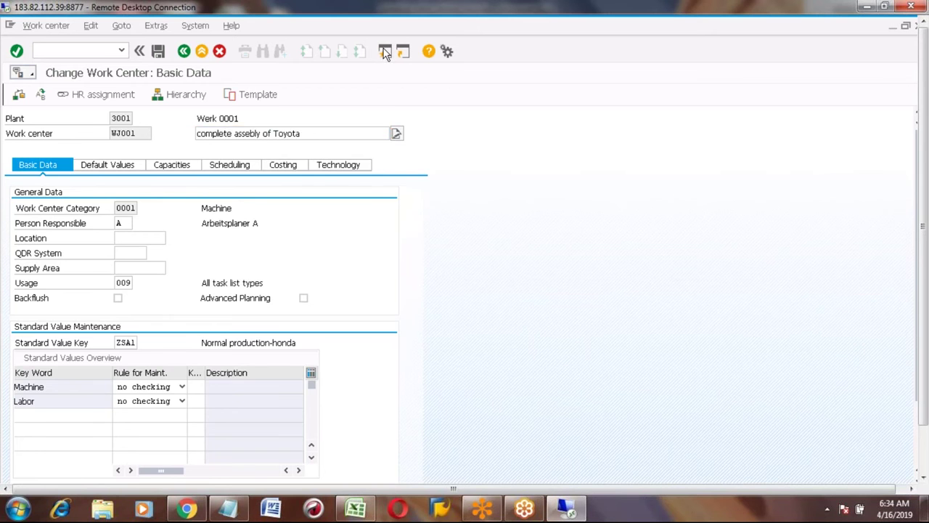
{"action": "type", "text": "spro"}
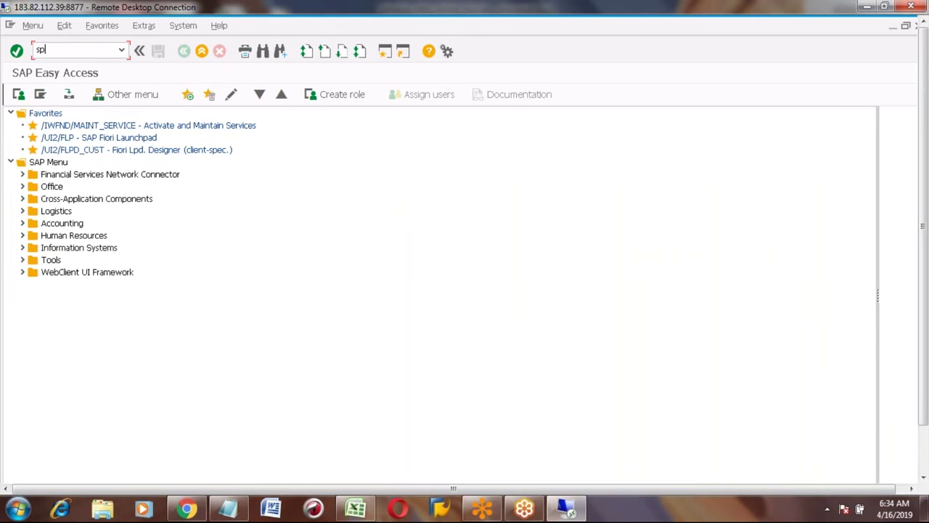
{"action": "key", "text": "Return"}
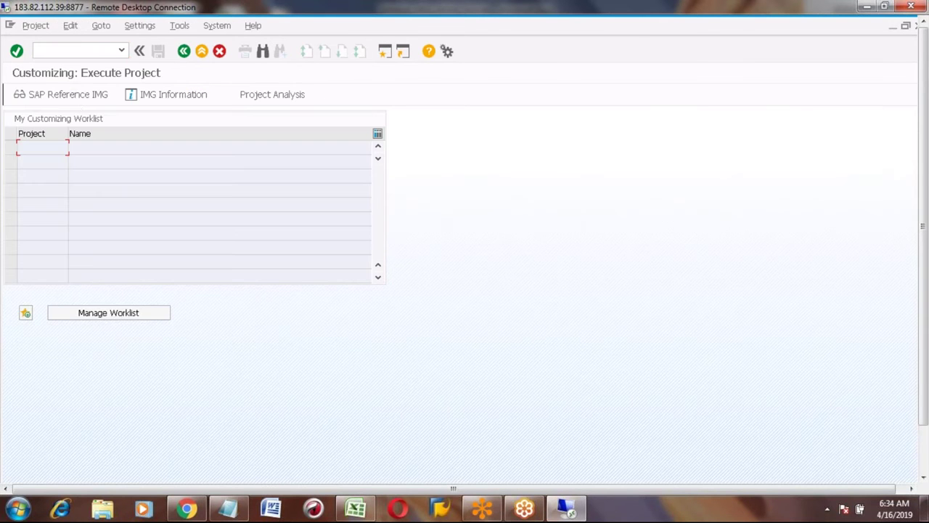
{"action": "left_click", "coordinate": [70, 102]}
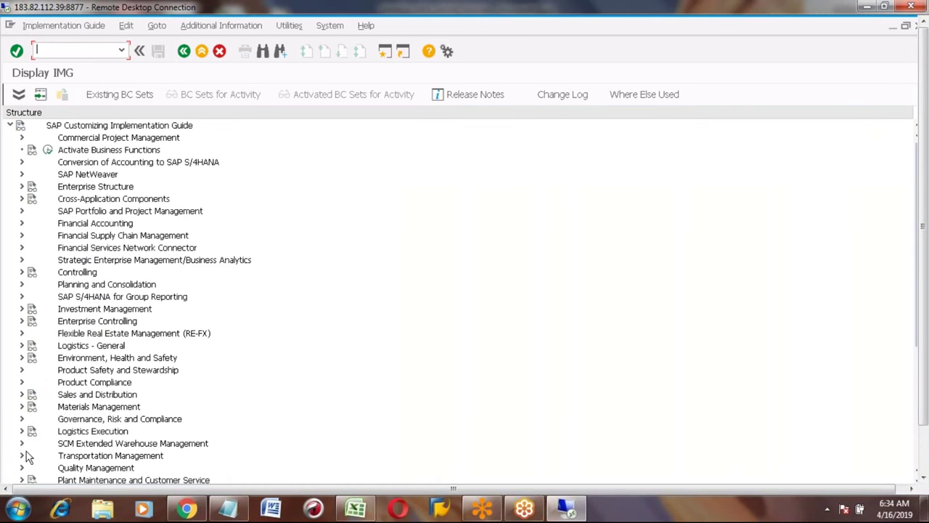
Expand the implementation guide down to the Work Center node under Production, Basic Data.
{"action": "left_click", "coordinate": [81, 432]}
{"action": "key", "text": "Page_Down"}
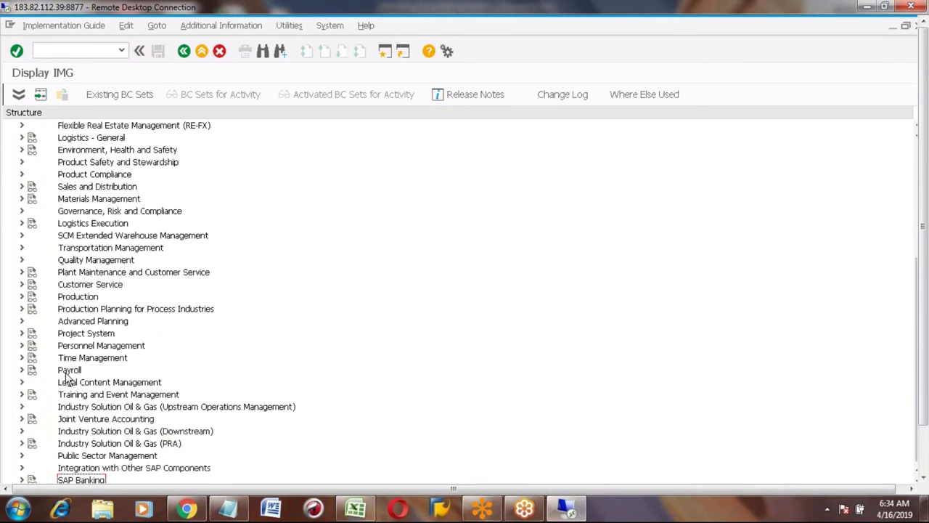
{"action": "left_click", "coordinate": [21, 296]}
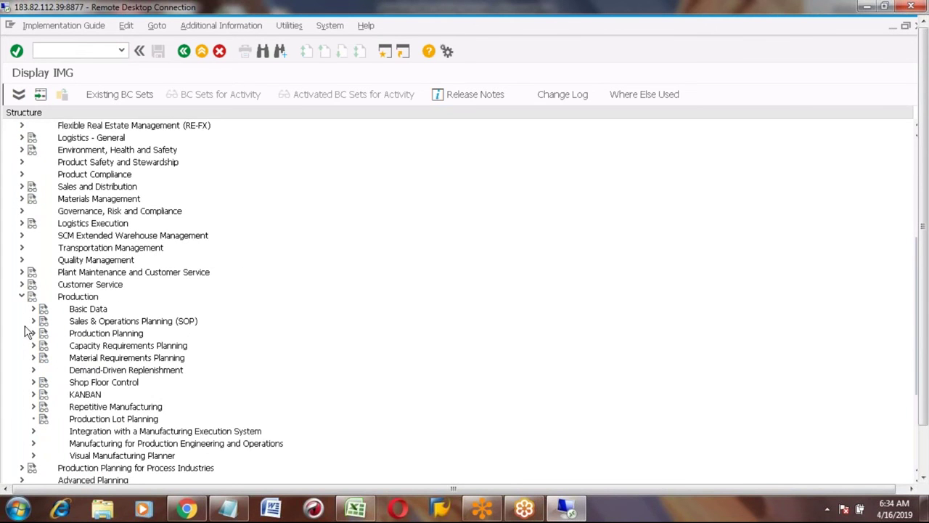
{"action": "left_click", "coordinate": [32, 309]}
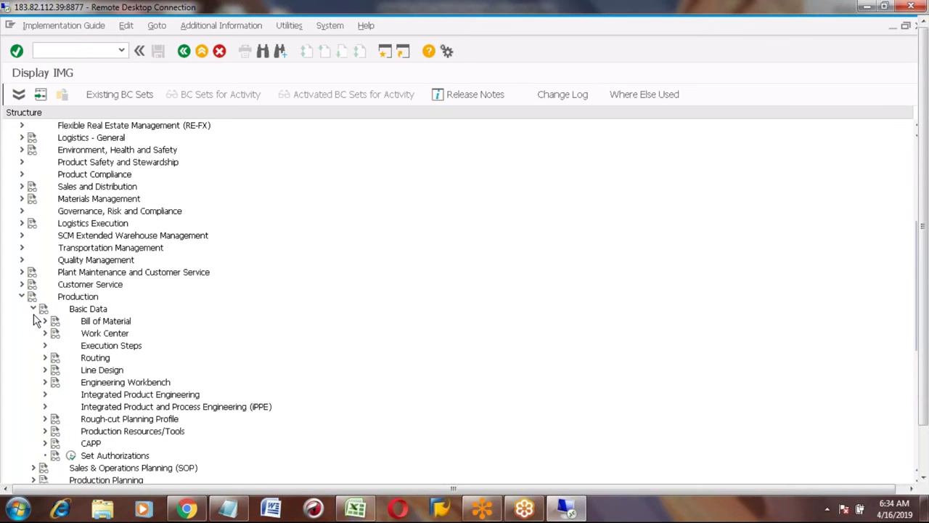
{"action": "left_click", "coordinate": [101, 336]}
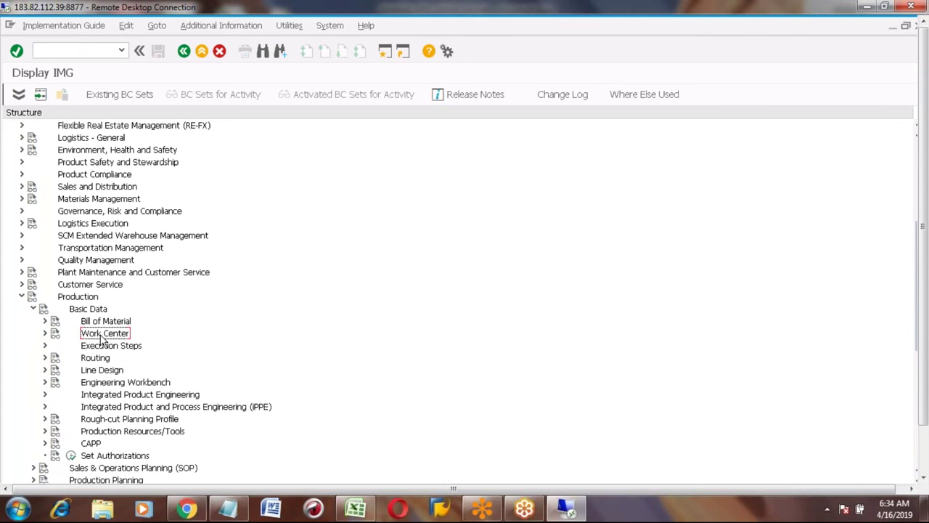
{"action": "left_click", "coordinate": [45, 334]}
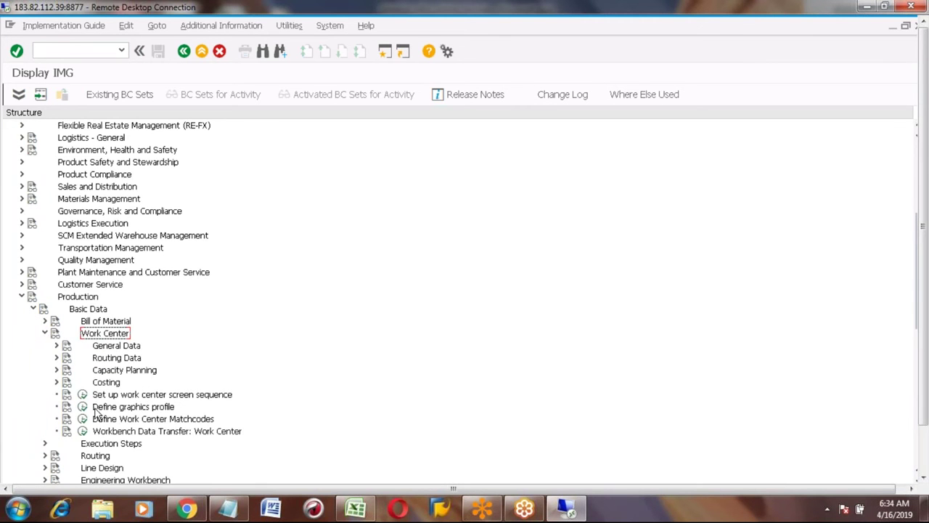
Open the Define Standard Value Key activity under General Data, Standard Value of the Work Center node.
{"action": "left_click", "coordinate": [99, 350]}
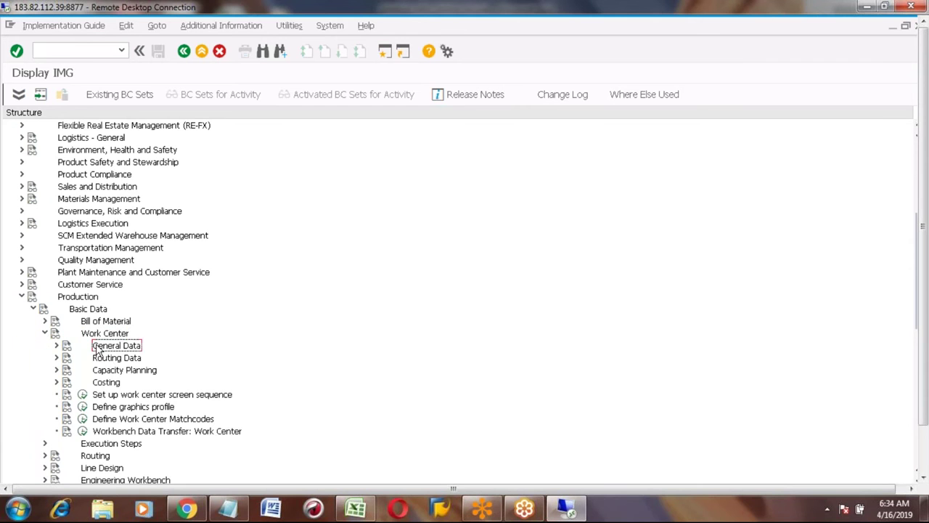
{"action": "left_click", "coordinate": [57, 346]}
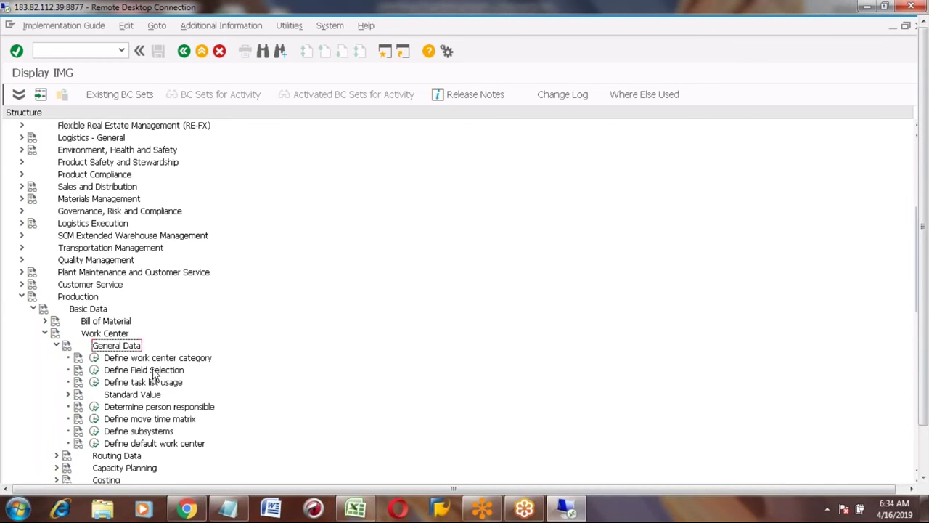
{"action": "left_click", "coordinate": [119, 395]}
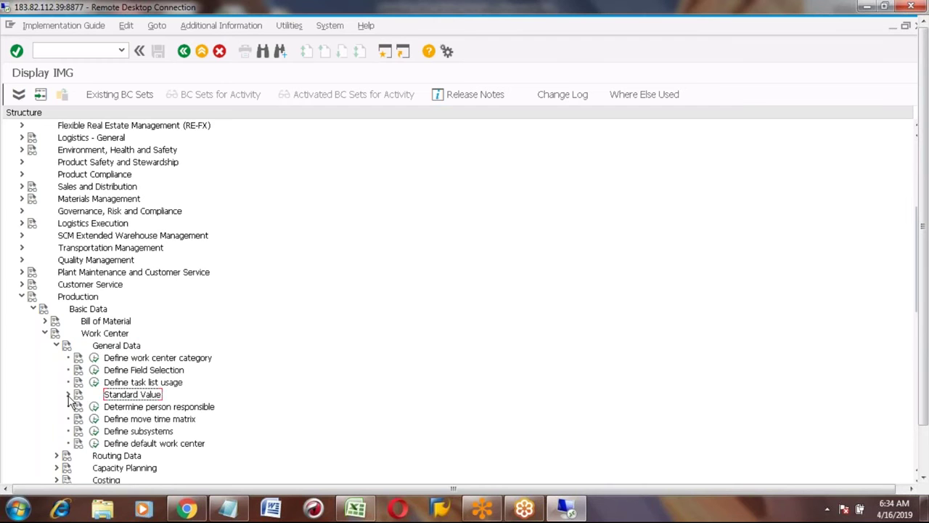
{"action": "left_click", "coordinate": [68, 395]}
{"action": "left_click", "coordinate": [135, 421]}
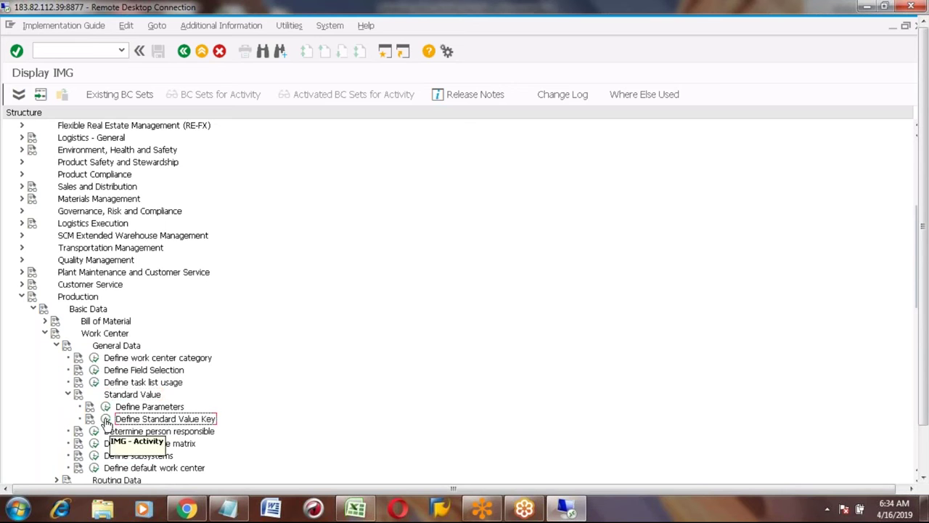
{"action": "left_click", "coordinate": [106, 419]}
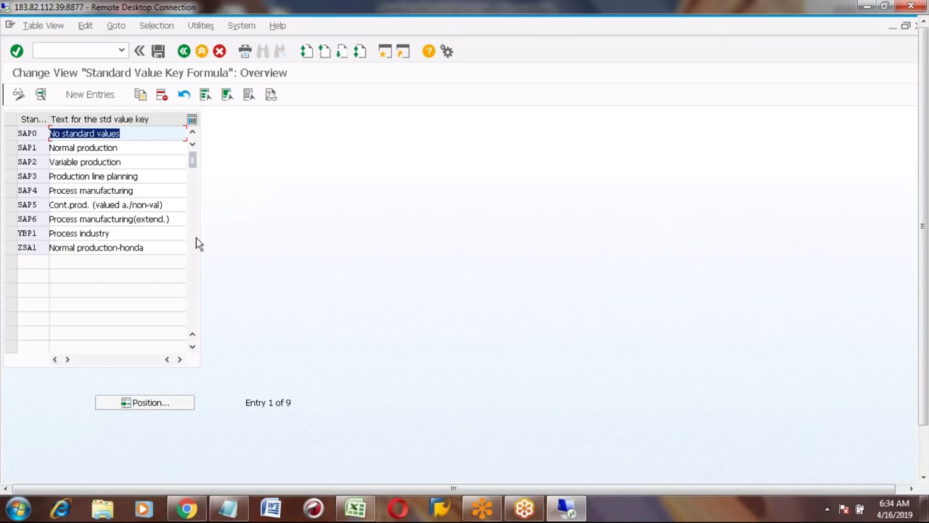
Copy standard value key SAP1 as ZSA2 with the description "setup and Machine".
{"action": "left_click", "coordinate": [10, 147]}
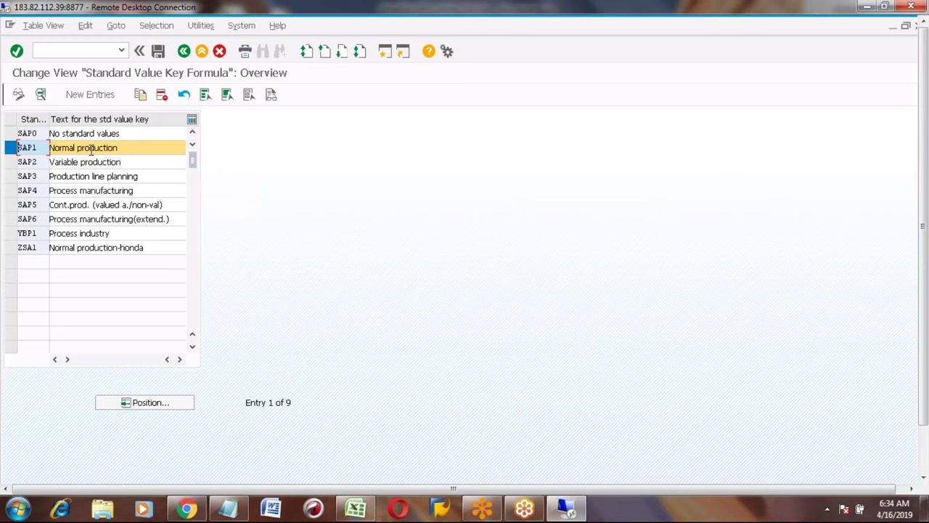
{"action": "left_click", "coordinate": [140, 95]}
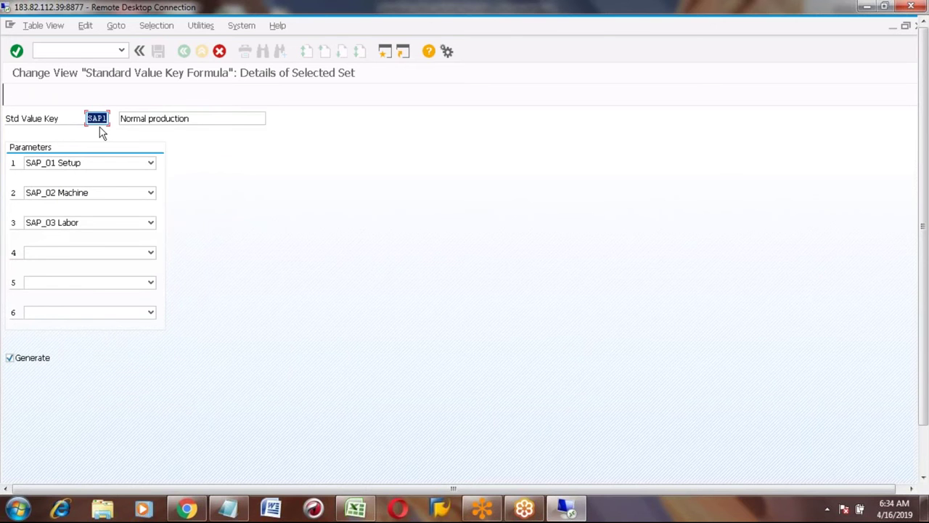
{"action": "type", "text": "ZSA2"}
{"action": "key", "text": "Tab"}
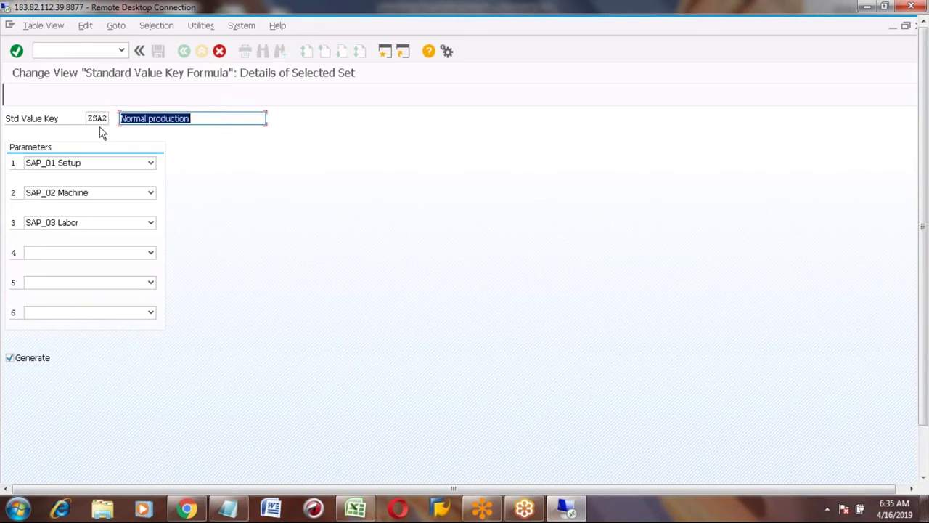
{"action": "type", "text": "se"}
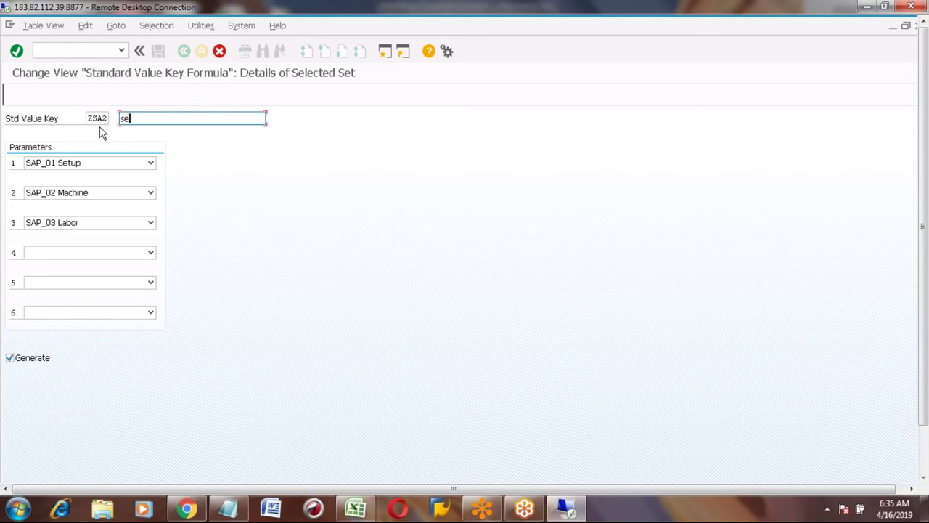
{"action": "type", "text": "tup and Machine"}
Remove SAP_03 Labor from key ZSA2 by setting its third parameter to the blank entry.
{"action": "left_click", "coordinate": [72, 228]}
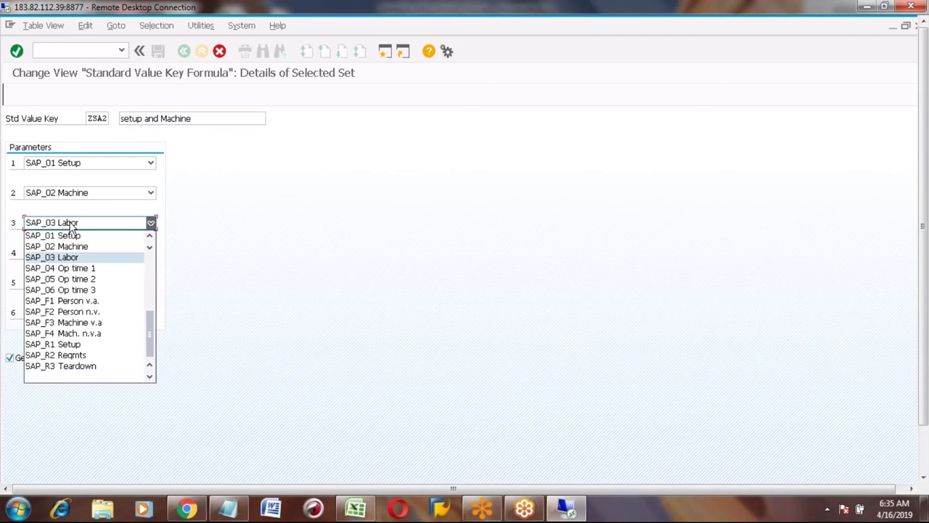
{"action": "left_click", "coordinate": [63, 375]}
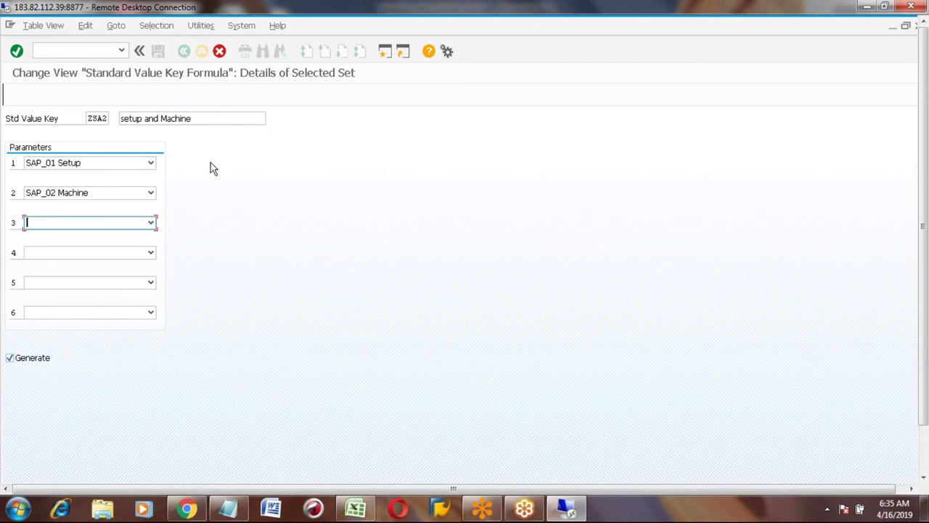
{"action": "left_click", "coordinate": [151, 222]}
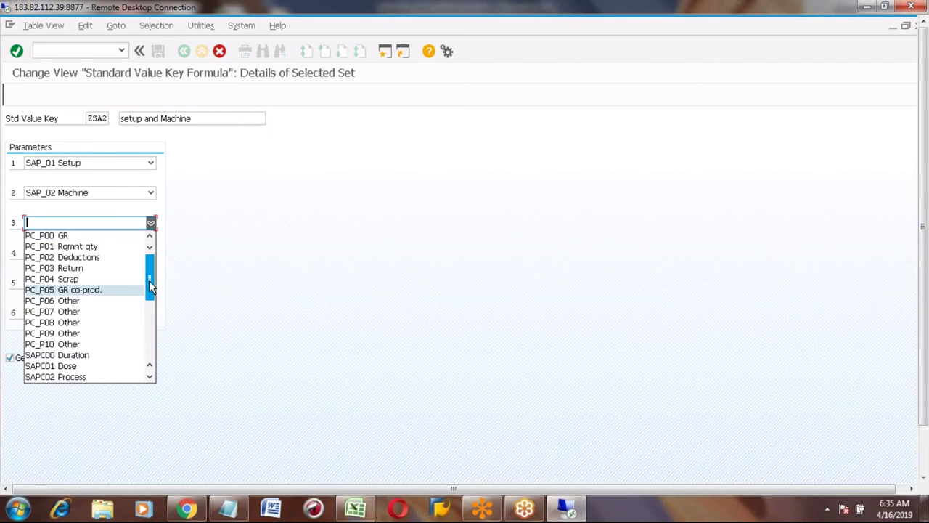
{"action": "left_click_drag", "start_coordinate": [148, 291], "coordinate": [72, 381]}
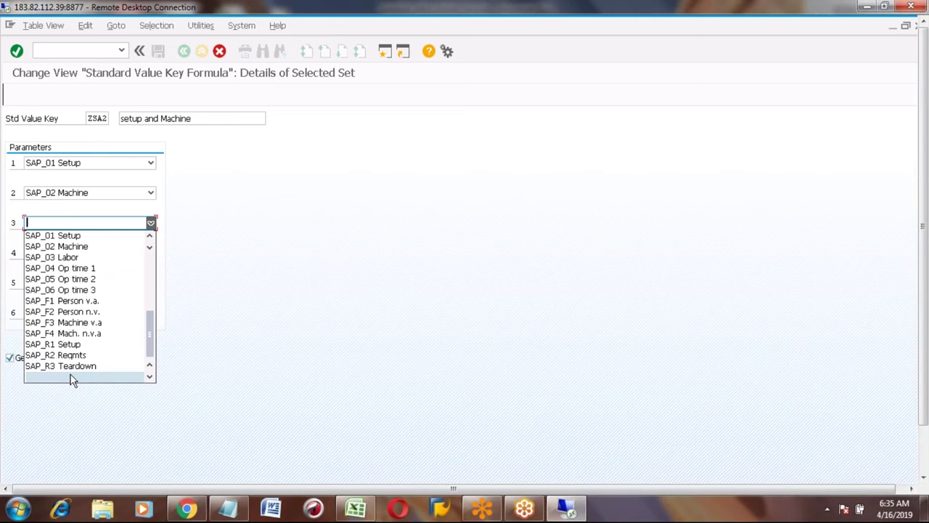
{"action": "left_click", "coordinate": [73, 381]}
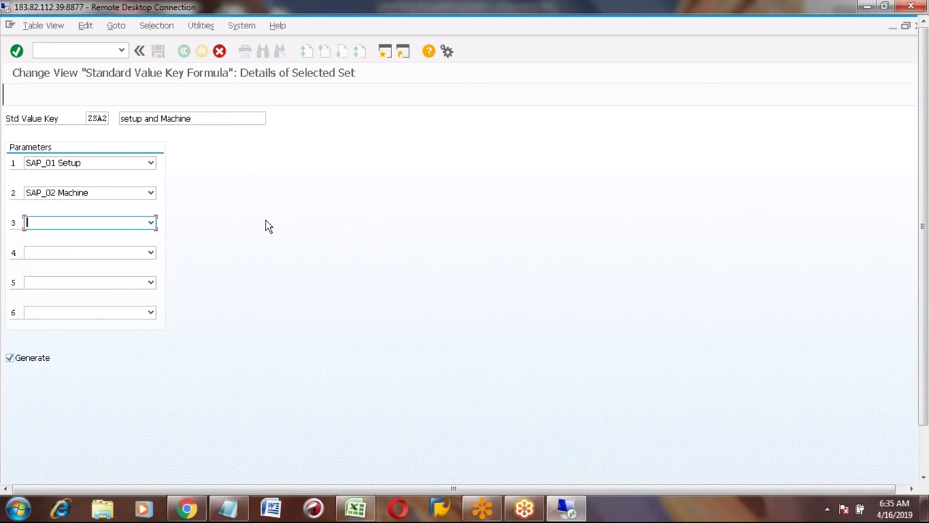
Accept the ZSA2 parameters and save the standard value key to customizing request A4HK900397.
{"action": "left_click", "coordinate": [17, 52]}
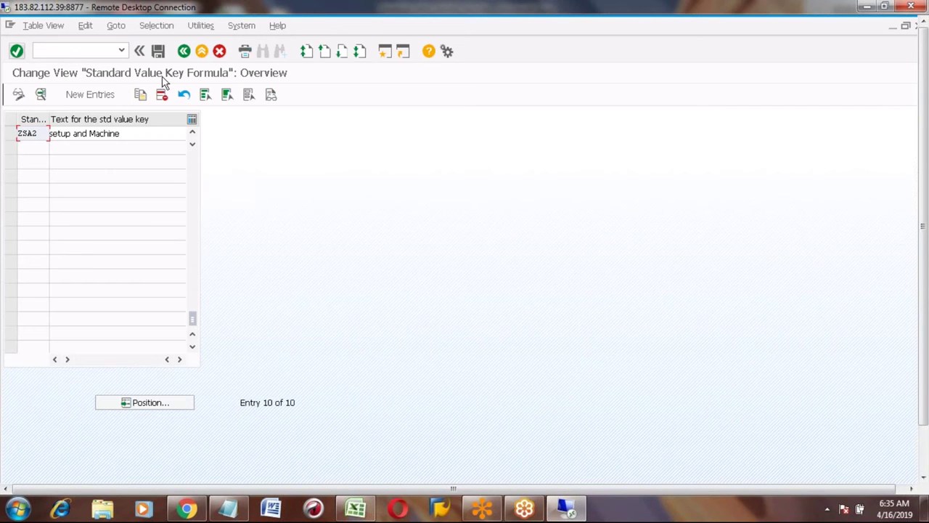
{"action": "left_click", "coordinate": [159, 52]}
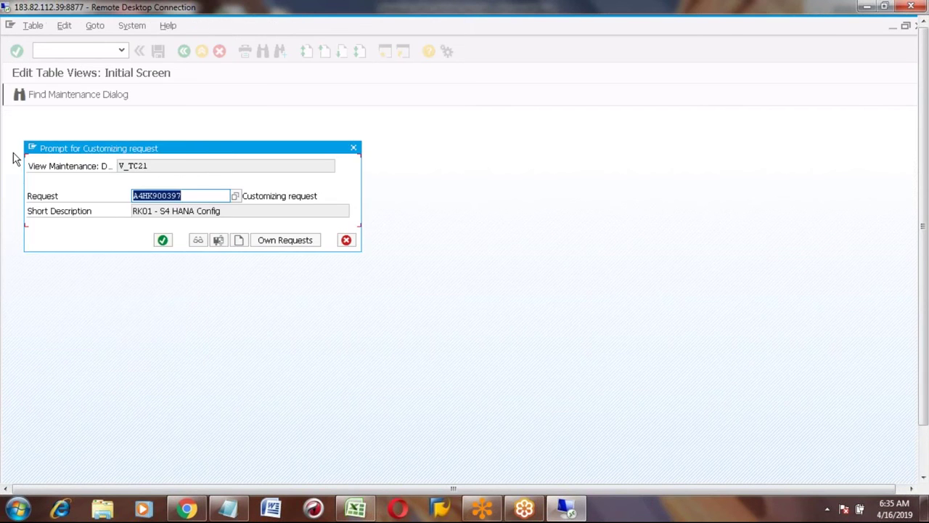
{"action": "left_click", "coordinate": [163, 241]}
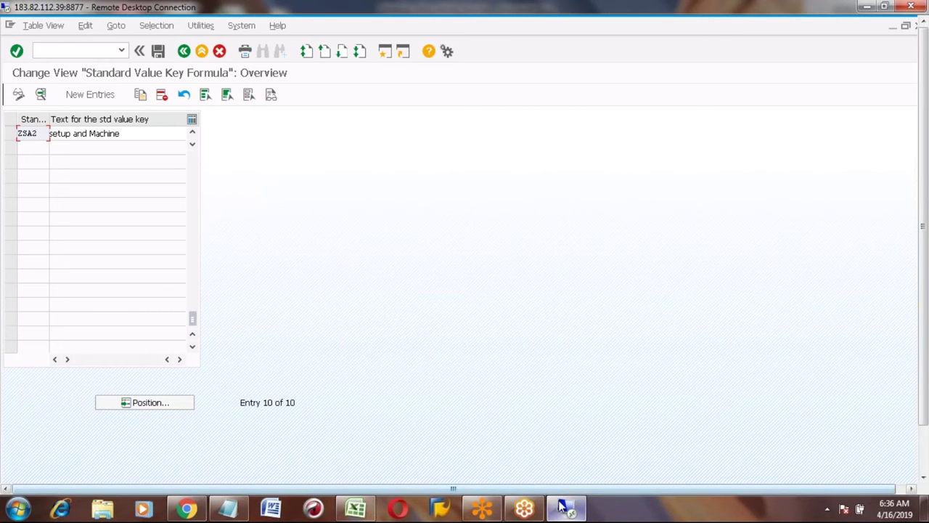
Switch to the open Change Work Center session and set the standard value key of work center WJ001 to ZSA2.
{"action": "mouse_move", "coordinate": [562, 506]}
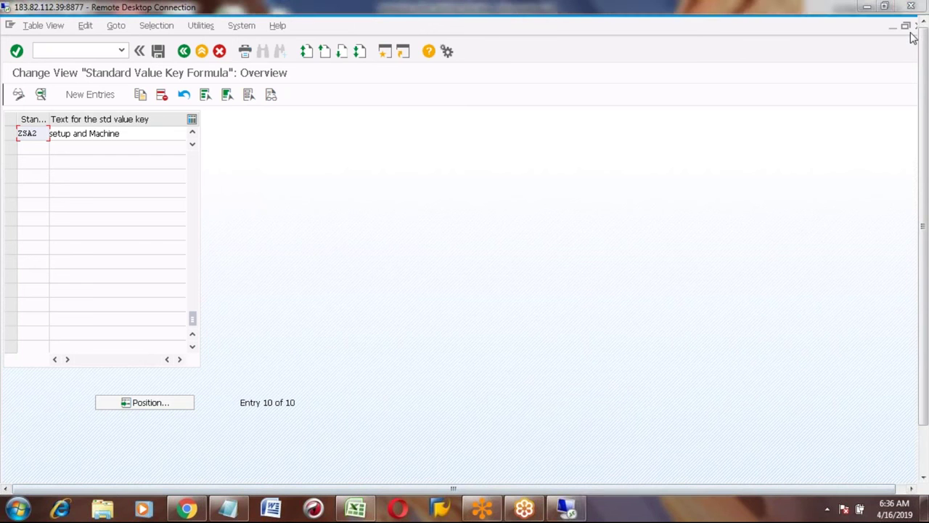
{"action": "left_click", "coordinate": [924, 461]}
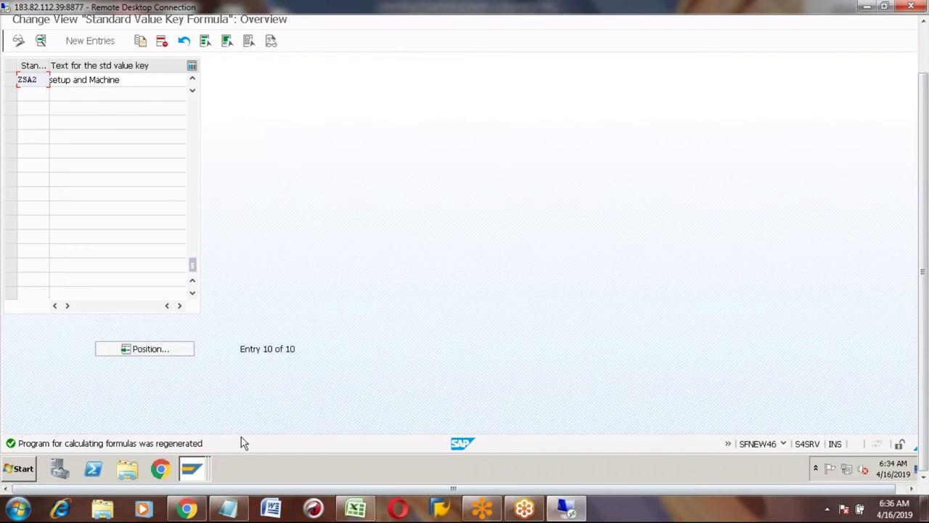
{"action": "left_click", "coordinate": [194, 471]}
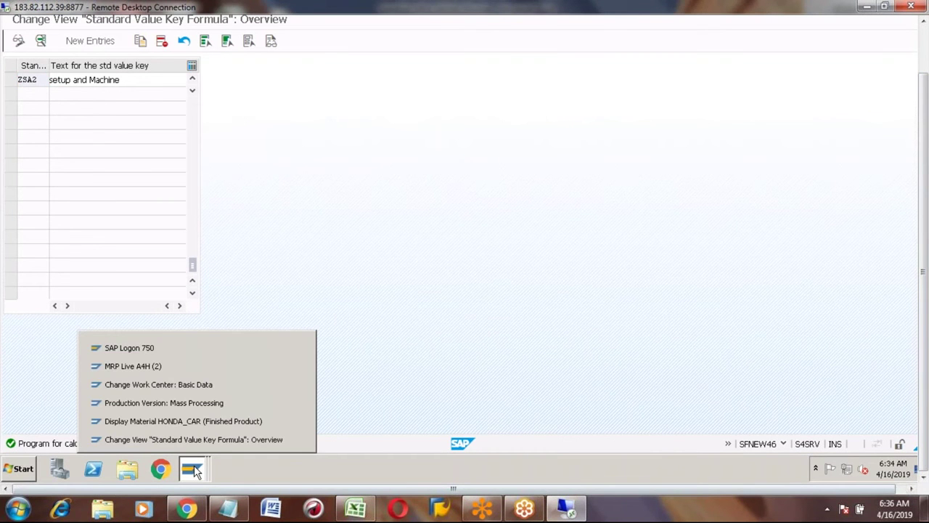
{"action": "left_click", "coordinate": [190, 390]}
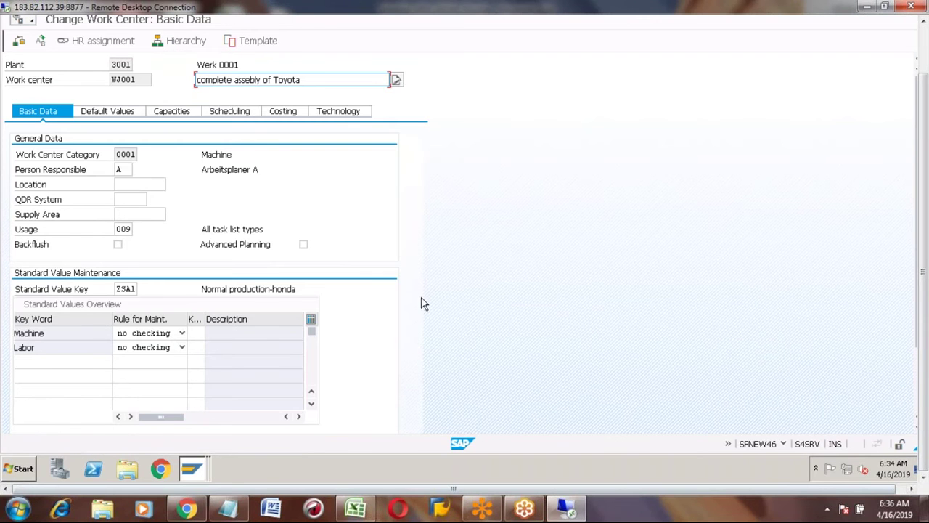
{"action": "left_click", "coordinate": [130, 290]}
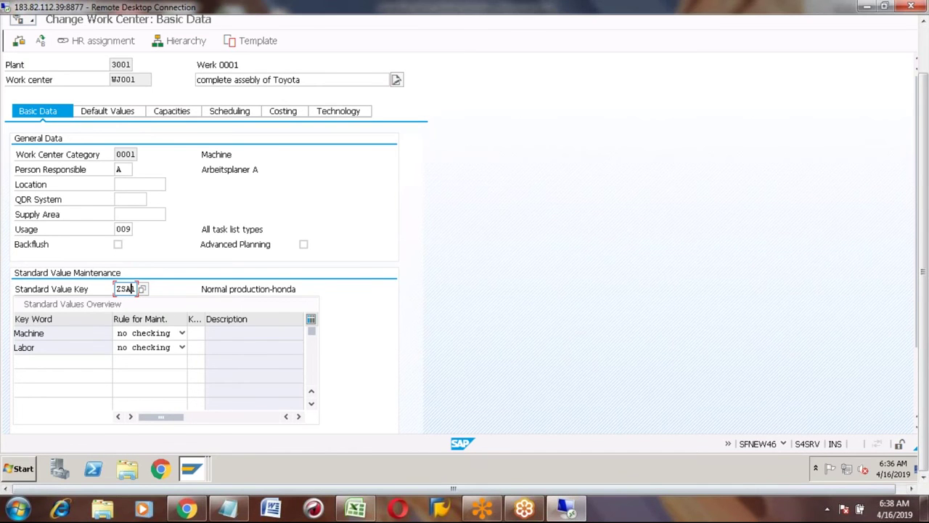
{"action": "type", "text": "2"}
{"action": "key", "text": "Return"}
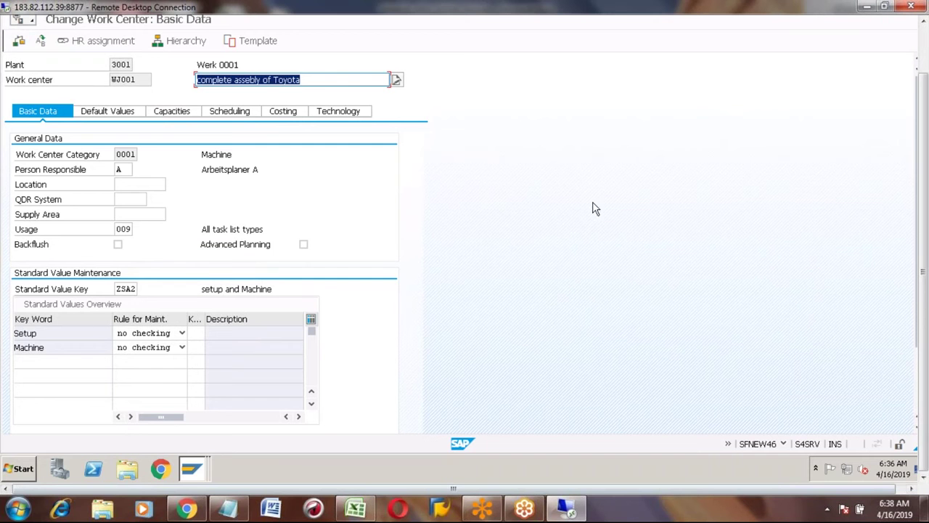
Leave the work center transaction and open the Change Material transaction MM02.
{"action": "left_click", "coordinate": [925, 42]}
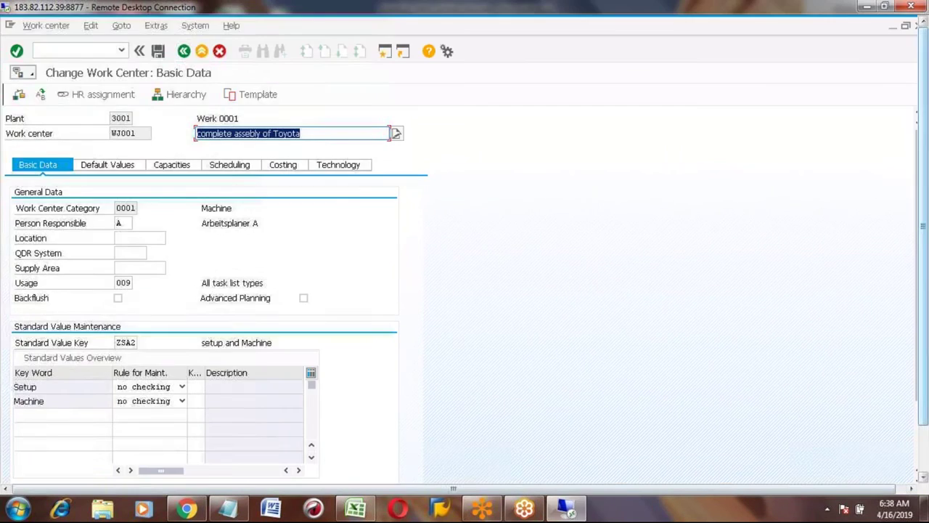
{"action": "left_click", "coordinate": [183, 50]}
{"action": "left_click", "coordinate": [242, 258]}
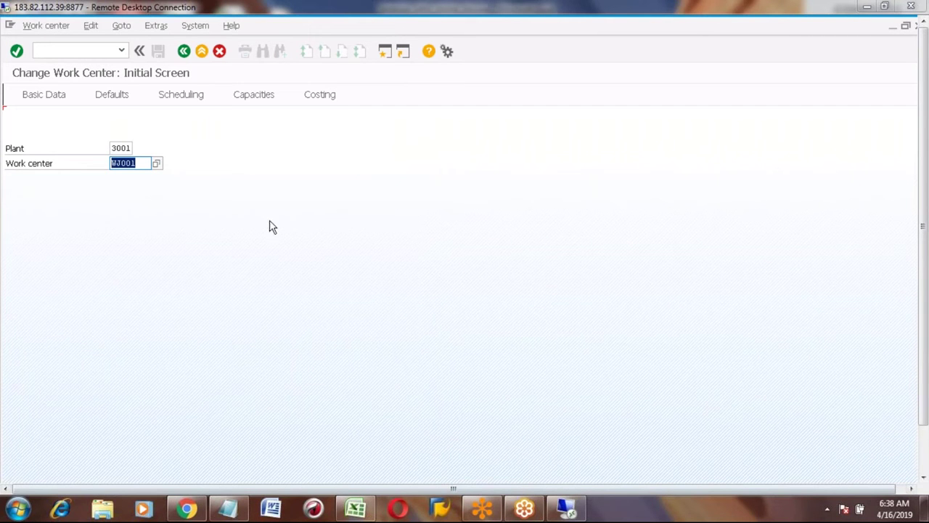
{"action": "left_click", "coordinate": [202, 52]}
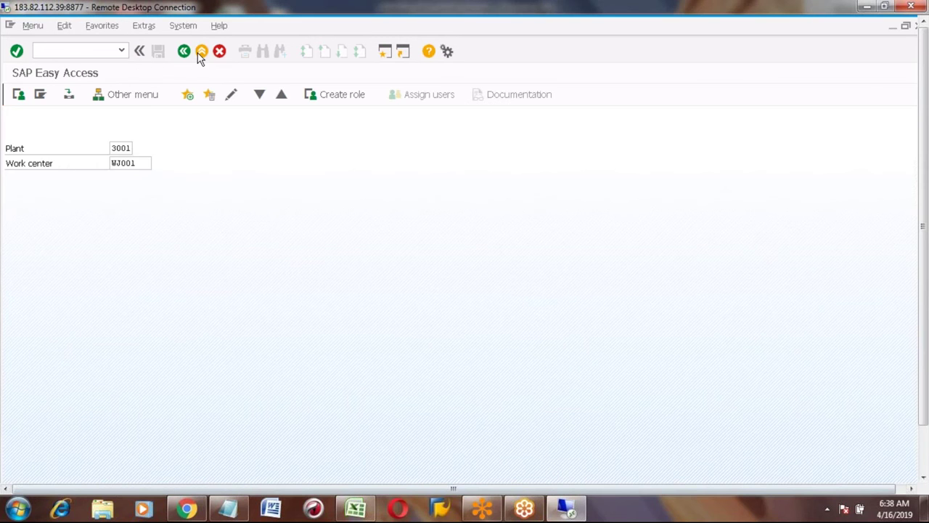
{"action": "left_click", "coordinate": [65, 50]}
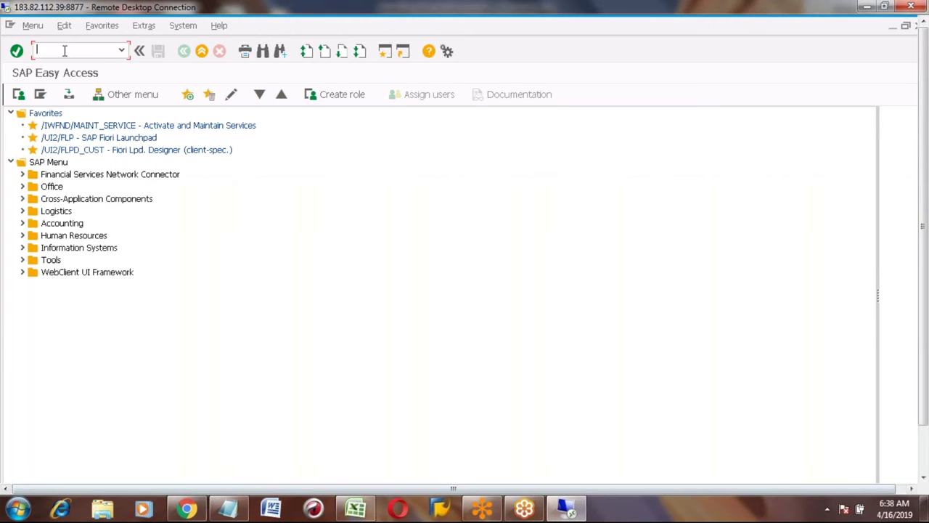
{"action": "type", "text": "mm"}
{"action": "type", "text": "02"}
{"action": "key", "text": "Return"}
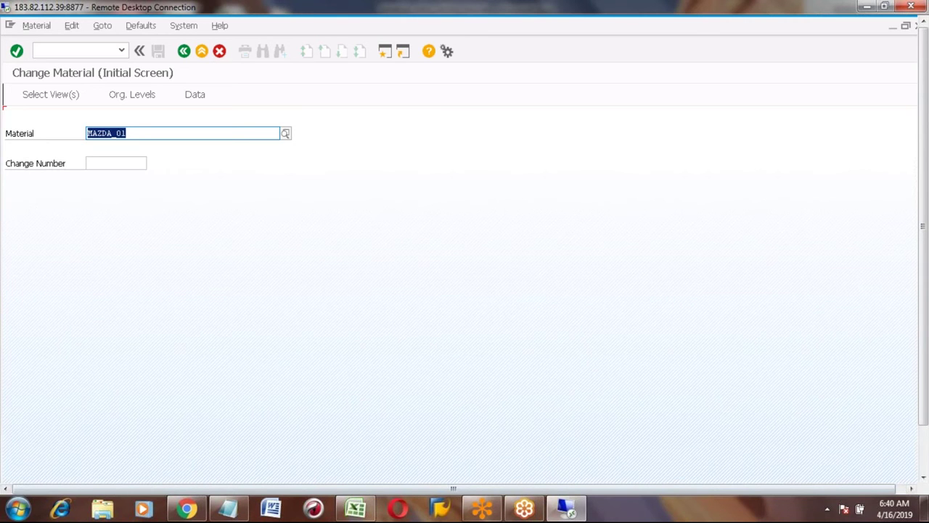
Open material MAZDA_01 with the preselected views for plant 3001 and storage location 0001.
{"action": "key", "text": "Return"}
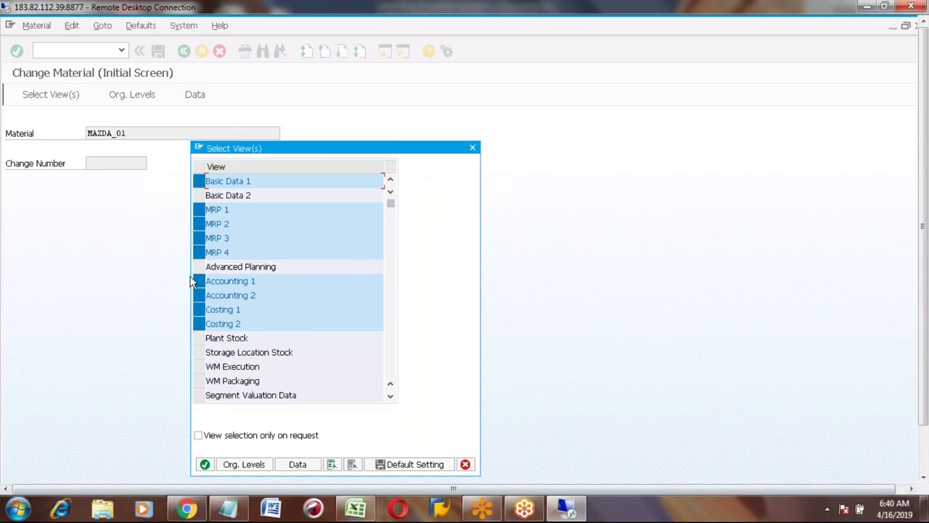
{"action": "left_click", "coordinate": [390, 376]}
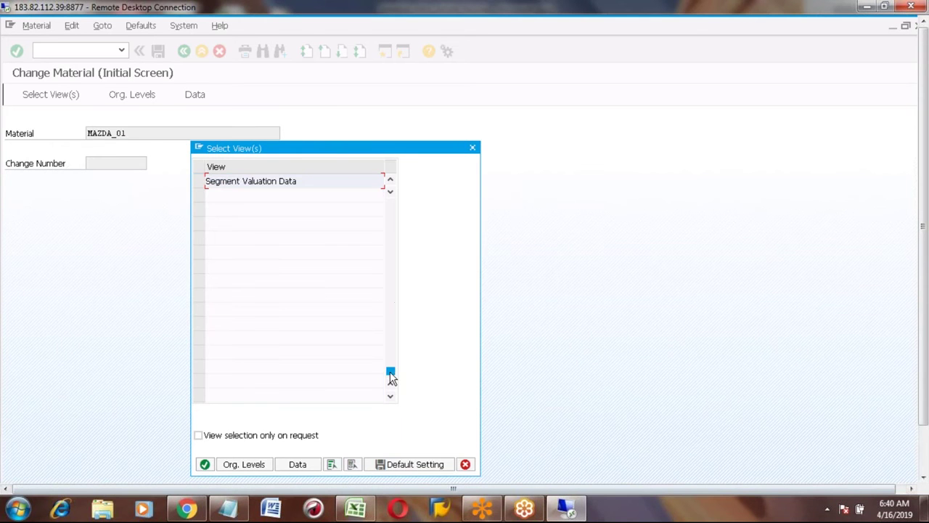
{"action": "left_click", "coordinate": [389, 182]}
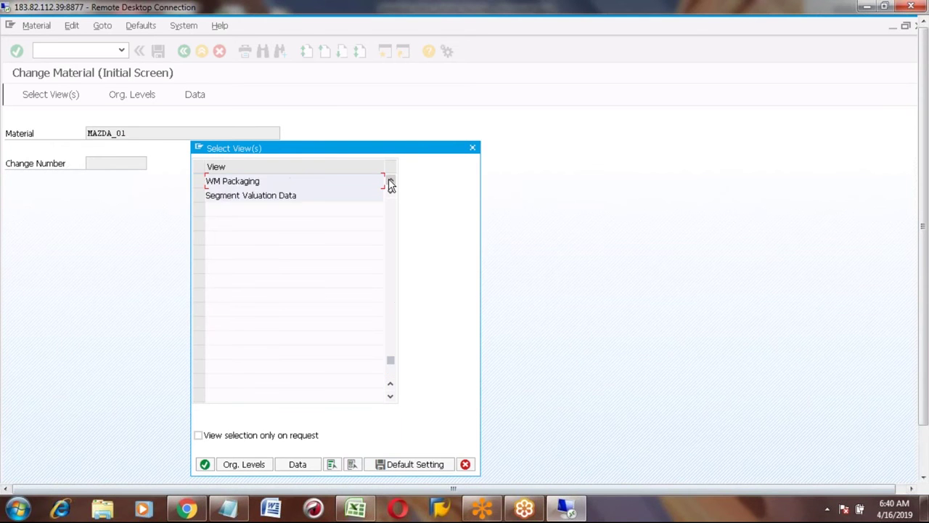
{"action": "left_click", "coordinate": [389, 182]}
{"action": "left_click", "coordinate": [390, 182]}
{"action": "left_click", "coordinate": [390, 182]}
{"action": "left_click", "coordinate": [390, 182]}
{"action": "left_click", "coordinate": [390, 182]}
{"action": "left_click", "coordinate": [390, 182]}
{"action": "left_click", "coordinate": [390, 182]}
{"action": "left_click", "coordinate": [390, 182]}
{"action": "left_click", "coordinate": [390, 182]}
{"action": "key", "text": "Return"}
{"action": "key", "text": "Return"}
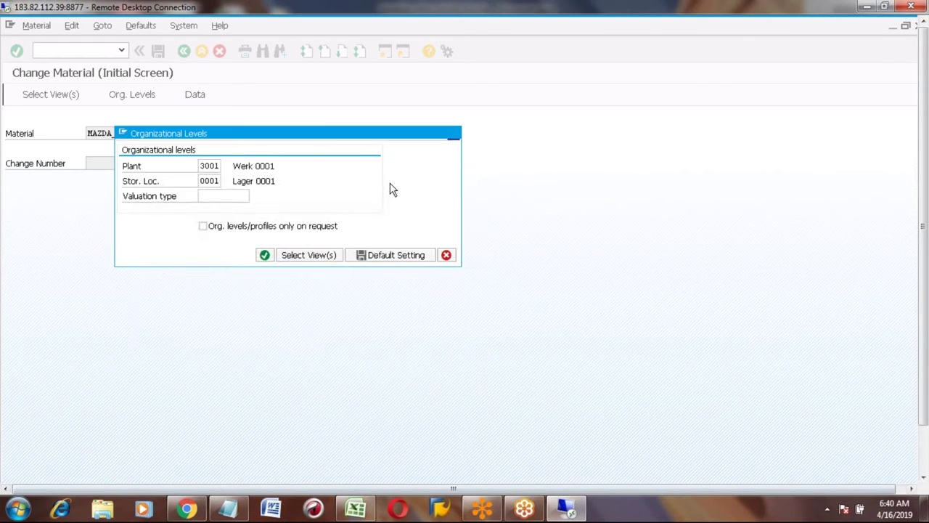
Examine the Accounting 1 prices of MAZDA_01 for periods 004/2019 and 003/2019 and the future costing run, and exit the material.
{"action": "left_click", "coordinate": [422, 119]}
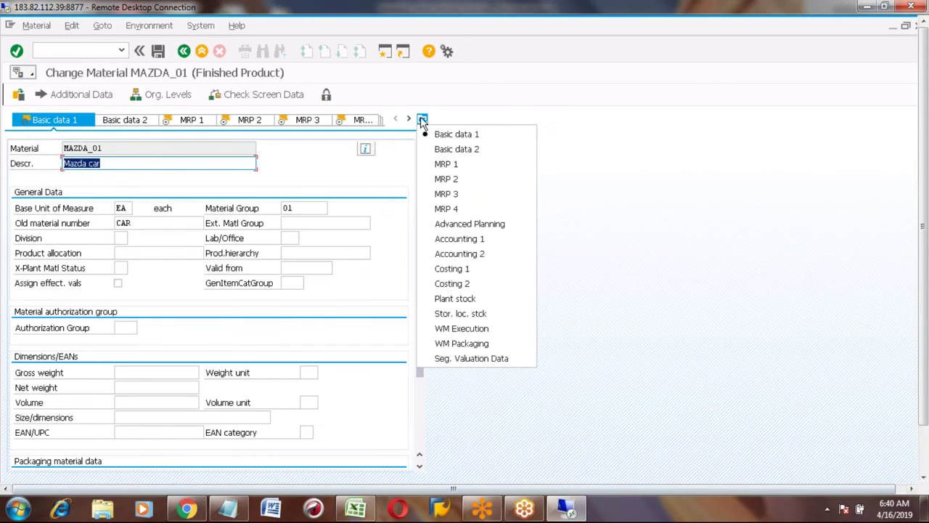
{"action": "left_click", "coordinate": [450, 241]}
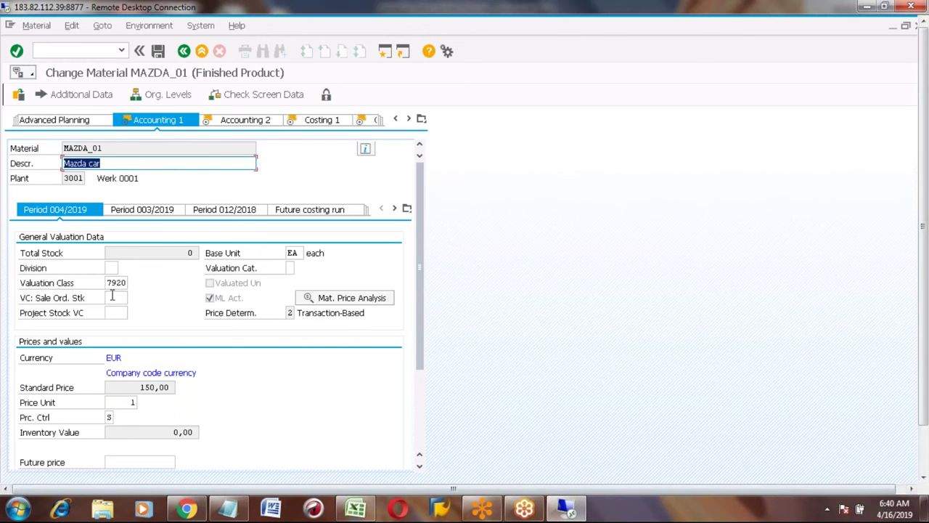
{"action": "left_click", "coordinate": [144, 212]}
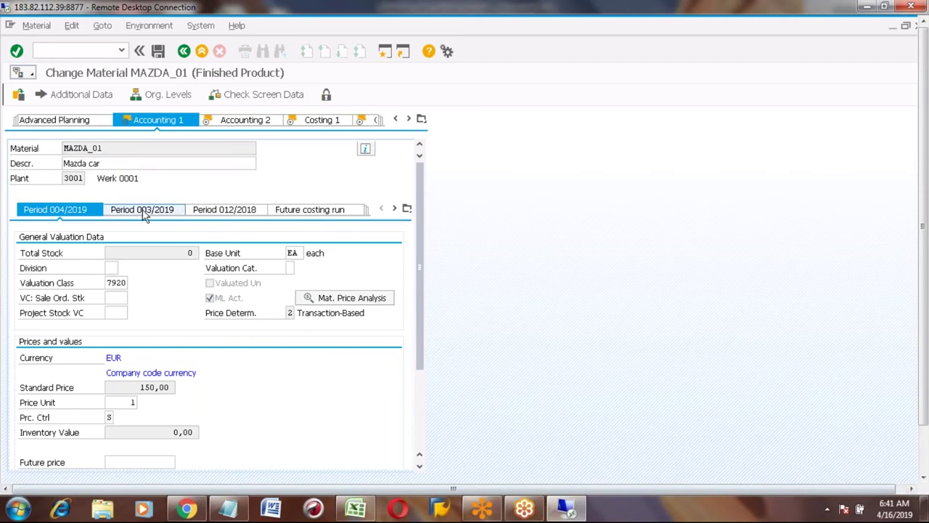
{"action": "left_click", "coordinate": [141, 390]}
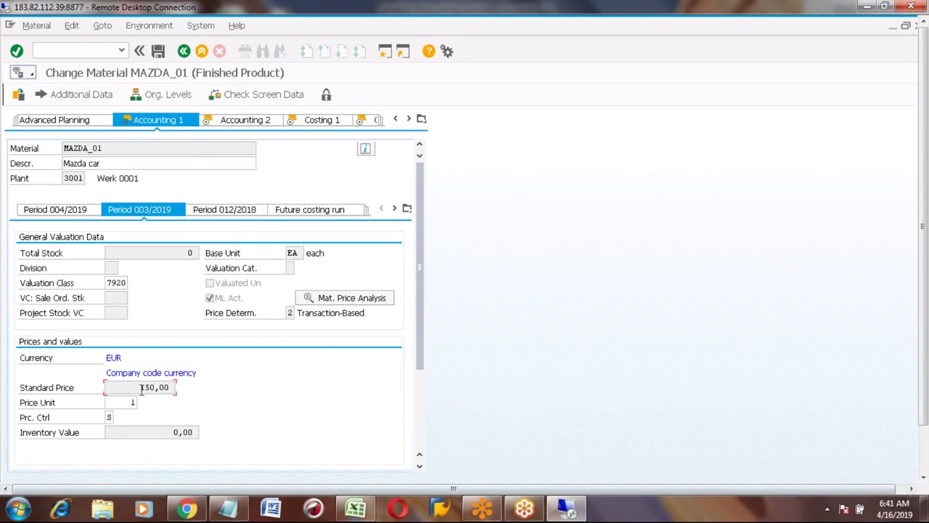
{"action": "left_click", "coordinate": [71, 213]}
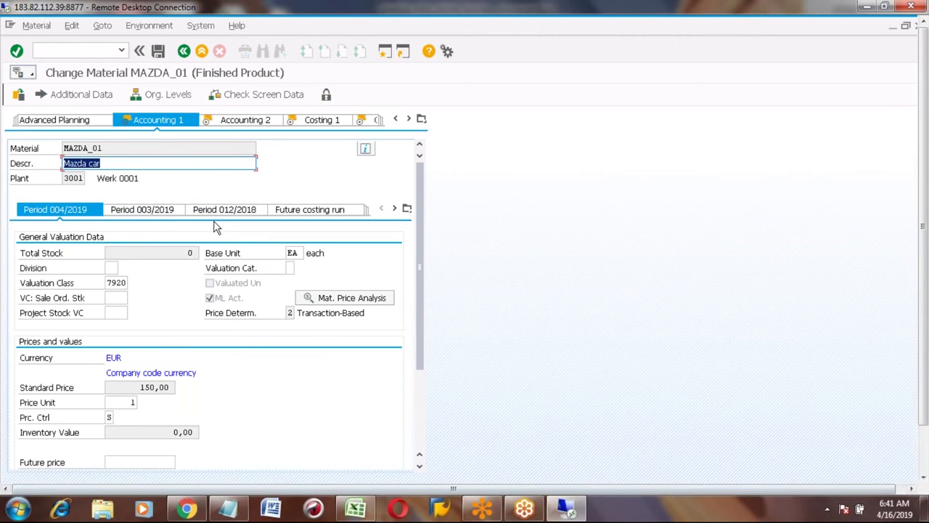
{"action": "left_click", "coordinate": [295, 212]}
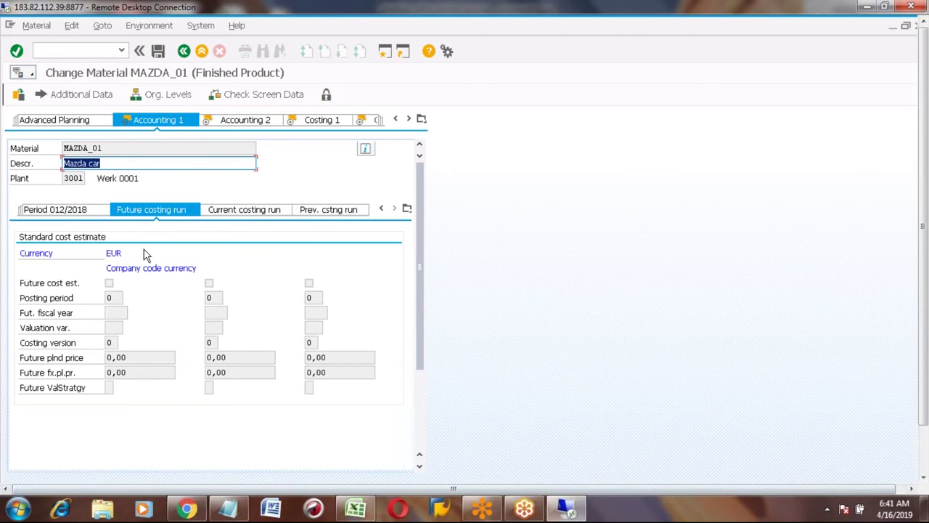
{"action": "left_click", "coordinate": [134, 359]}
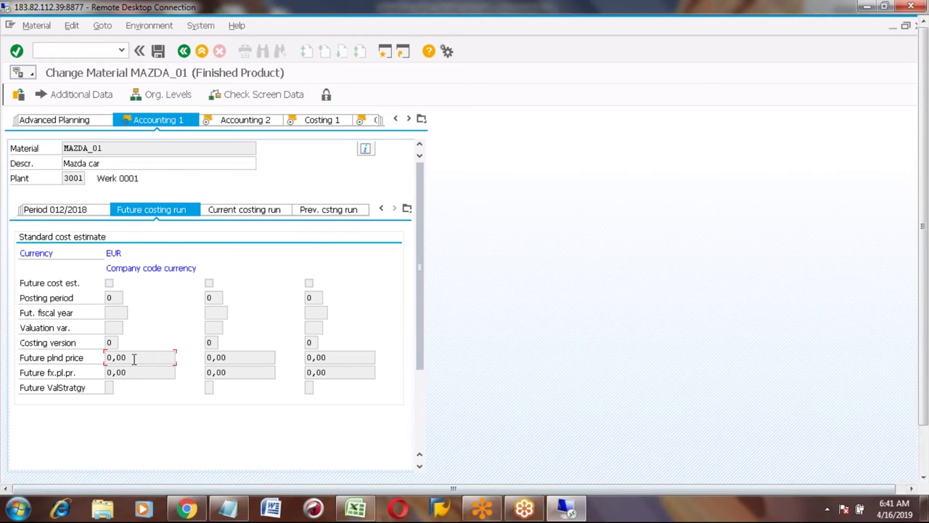
{"action": "left_click", "coordinate": [382, 209]}
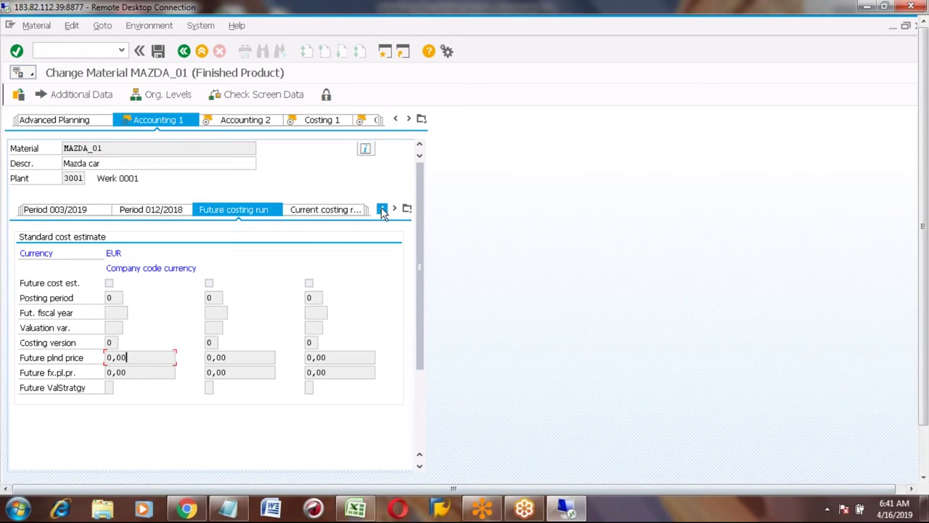
{"action": "left_click", "coordinate": [383, 210]}
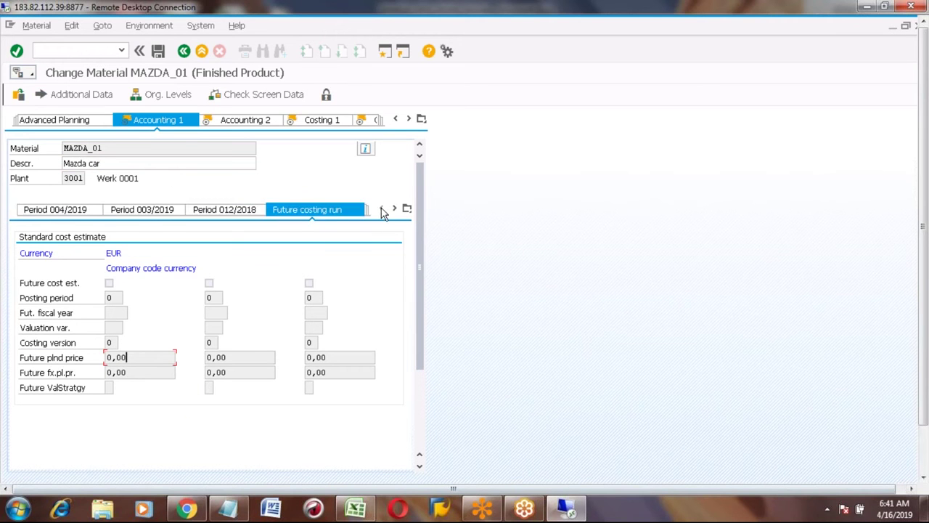
{"action": "left_click", "coordinate": [64, 210]}
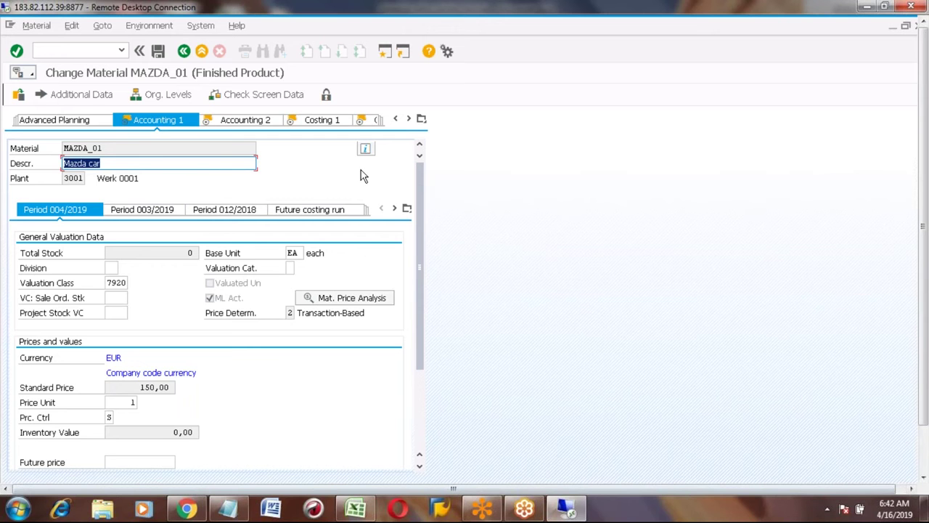
{"action": "left_click", "coordinate": [201, 51]}
{"action": "left_click", "coordinate": [237, 286]}
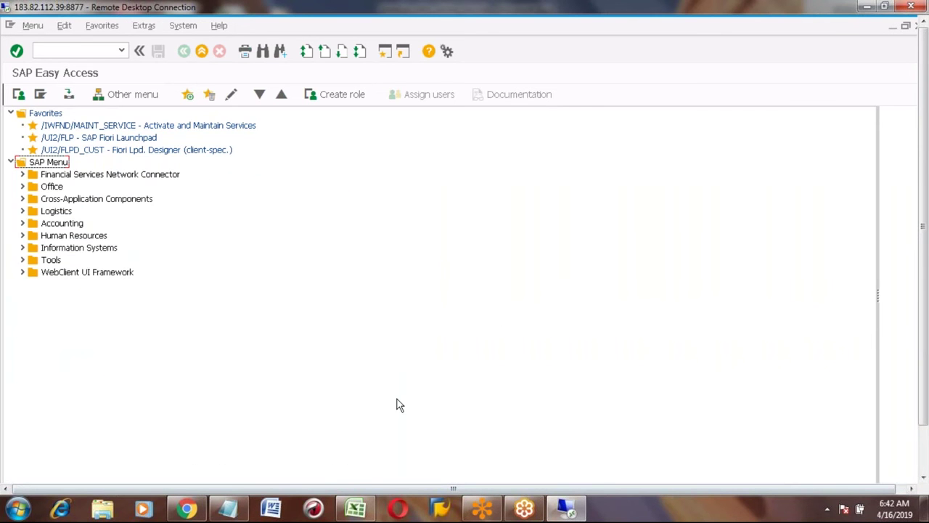
Switch to the Excel notes workbook and examine the Work Center section and product cost components on Sheet1.
{"action": "left_click", "coordinate": [356, 508]}
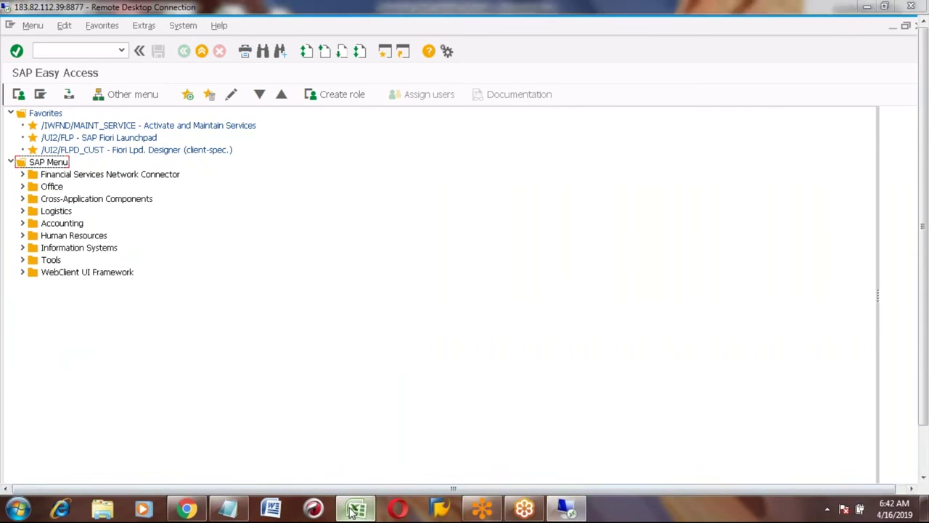
{"action": "left_click", "coordinate": [181, 265]}
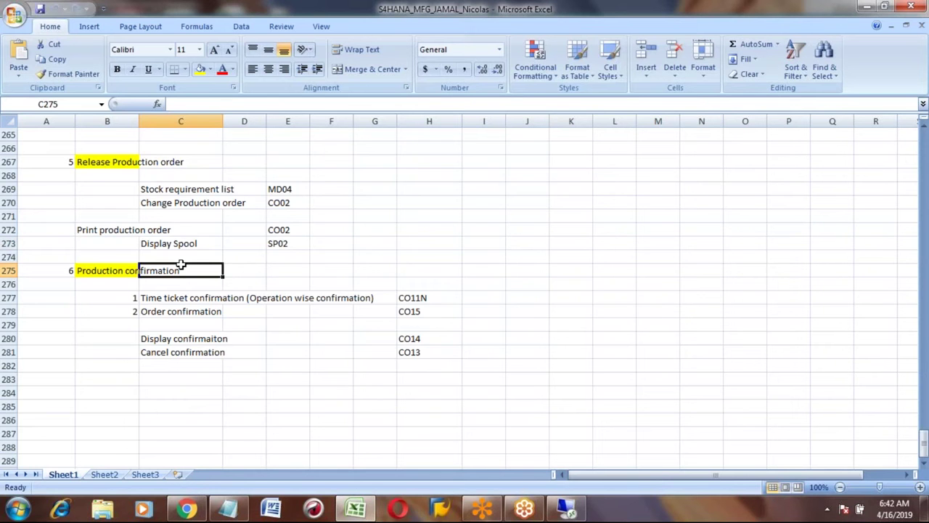
{"action": "key", "text": "Page_Up"}
{"action": "key", "text": "Page_Up"}
{"action": "key", "text": "Page_Up"}
{"action": "key", "text": "Page_Up"}
{"action": "key", "text": "Page_Up"}
{"action": "key", "text": "Page_Up"}
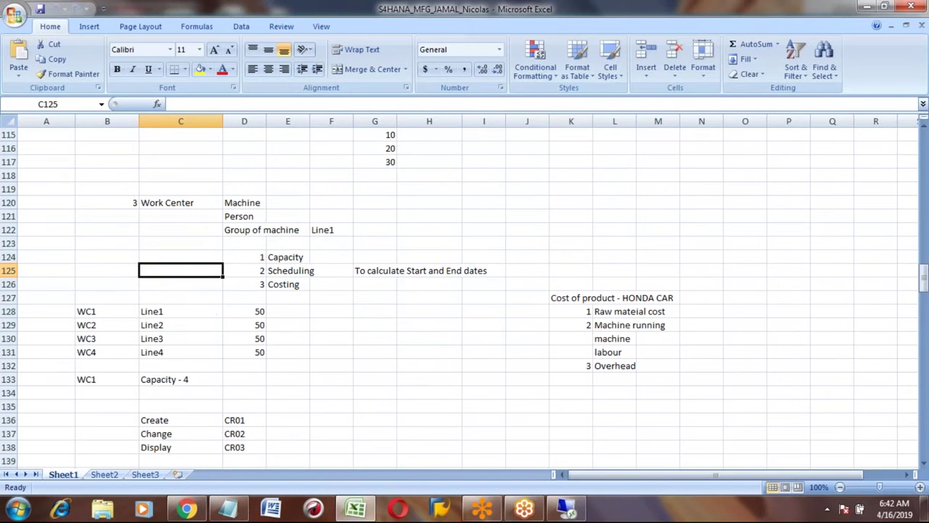
Examine the Make To Stock process flow under Discrete Manufacturing at the start of Sheet1.
{"action": "key", "text": "Page_Up"}
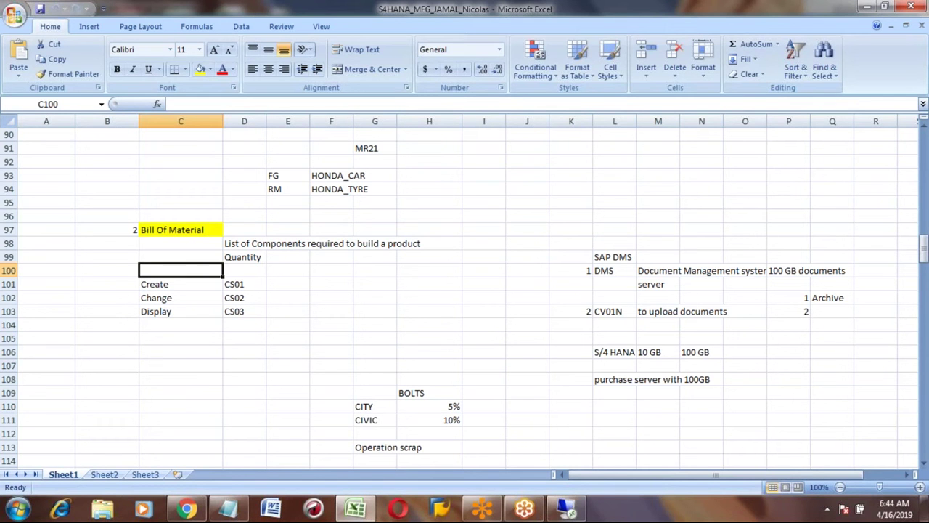
{"action": "left_click", "coordinate": [311, 218]}
{"action": "key", "text": "Page_Up"}
{"action": "key", "text": "Page_Up"}
{"action": "key", "text": "Page_Up"}
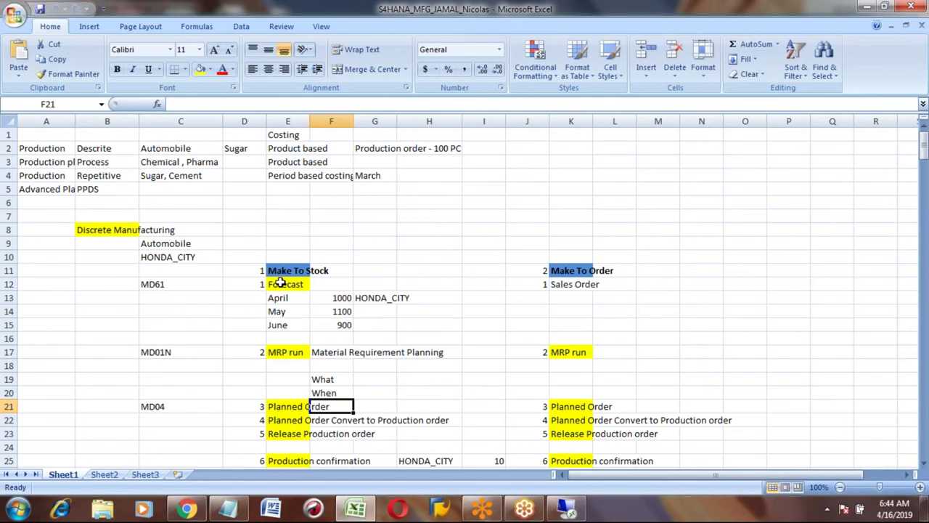
{"action": "left_click", "coordinate": [281, 283]}
{"action": "key", "text": "Down"}
{"action": "key", "text": "Down"}
{"action": "key", "text": "Down"}
{"action": "key", "text": "Down"}
{"action": "key", "text": "Down"}
{"action": "key", "text": "Down"}
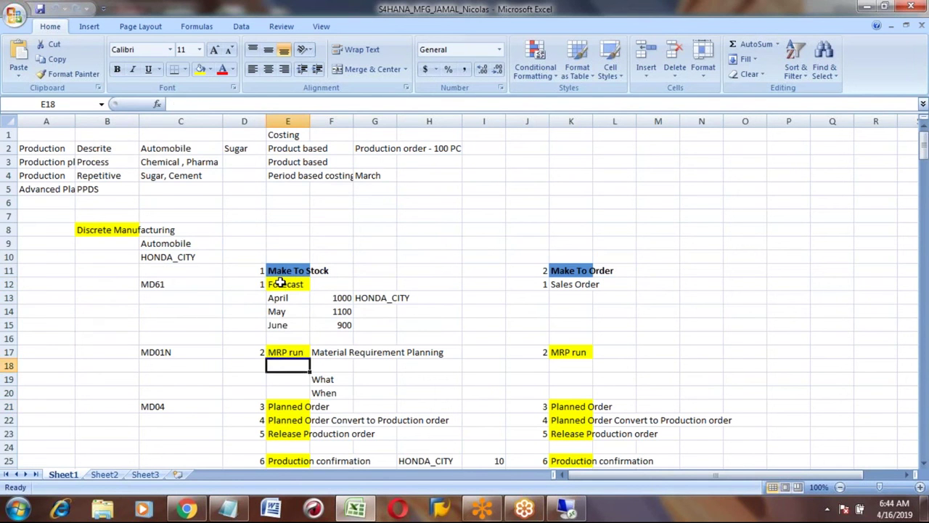
Examine the Make To Stock flow on Sheet1 from Planned Order through Production confirmation to Goods Movements.
{"action": "key", "text": "Down"}
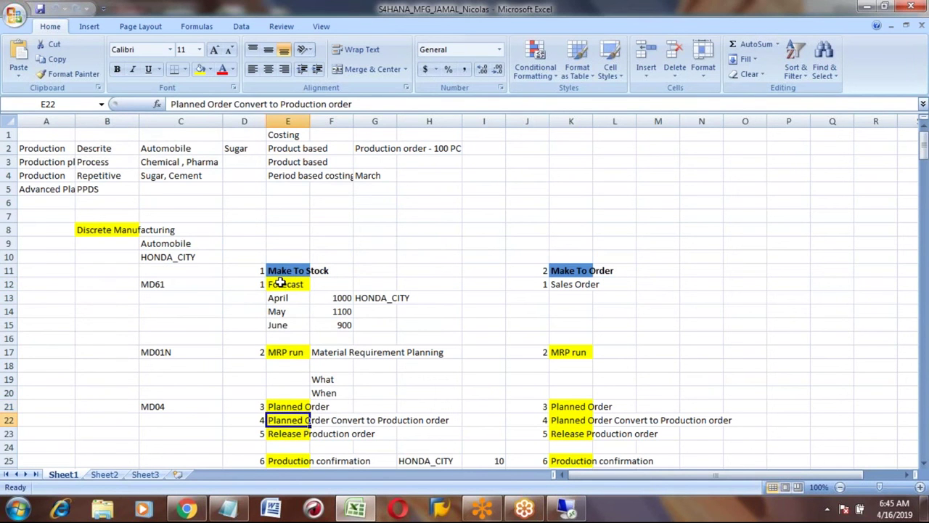
{"action": "key", "text": "Down"}
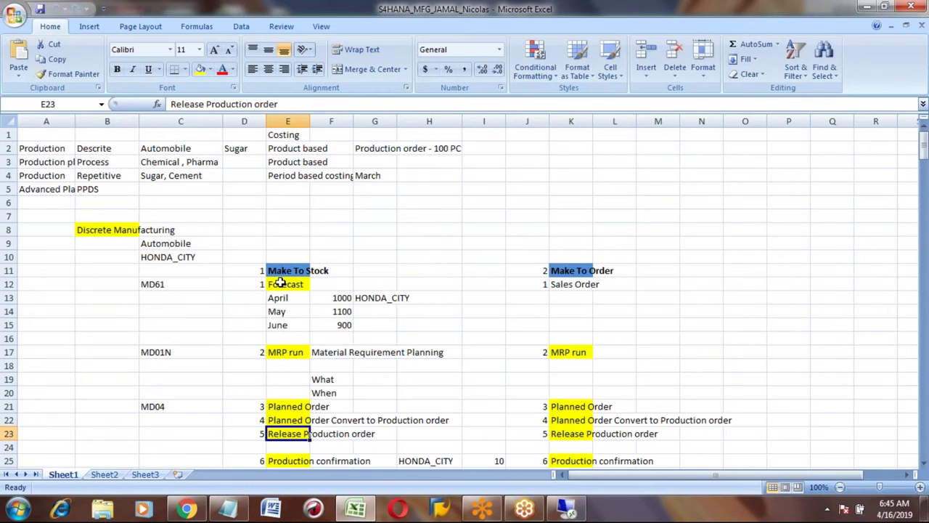
{"action": "key", "text": "Down"}
{"action": "key", "text": "Down"}
{"action": "key", "text": "Down"}
{"action": "key", "text": "Down"}
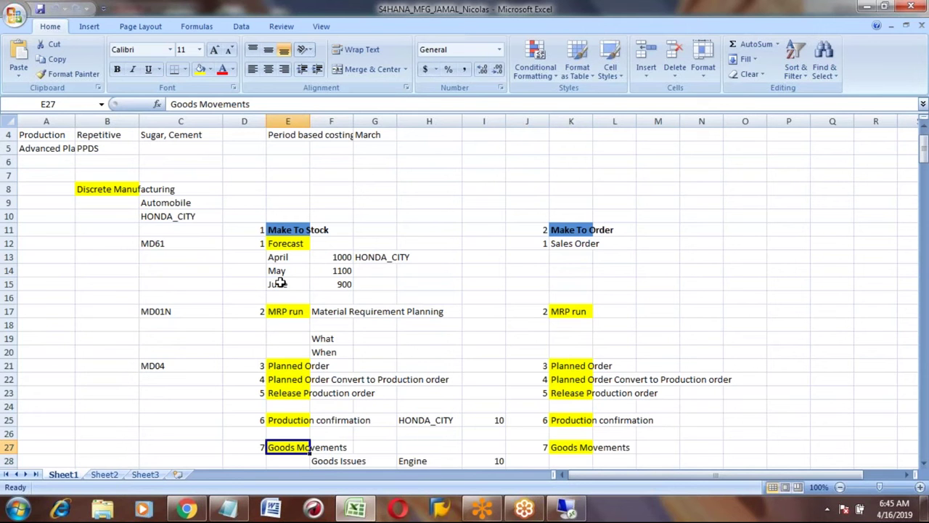
{"action": "key", "text": "Down"}
{"action": "key", "text": "Down"}
{"action": "key", "text": "Down"}
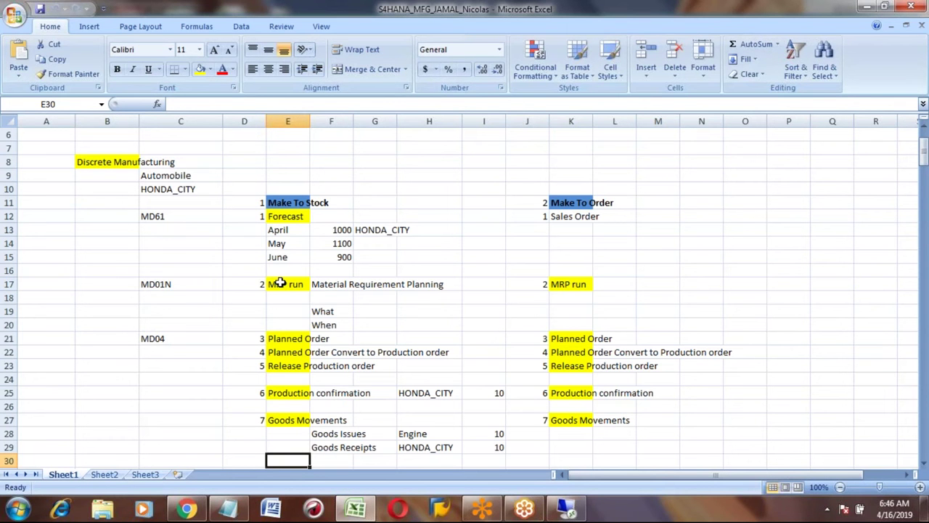
Examine the Goods Issues and Goods Receipts entries under Goods Movements alongside the Production confirmation line.
{"action": "key", "text": "Up"}
{"action": "key", "text": "Up"}
{"action": "key", "text": "Up"}
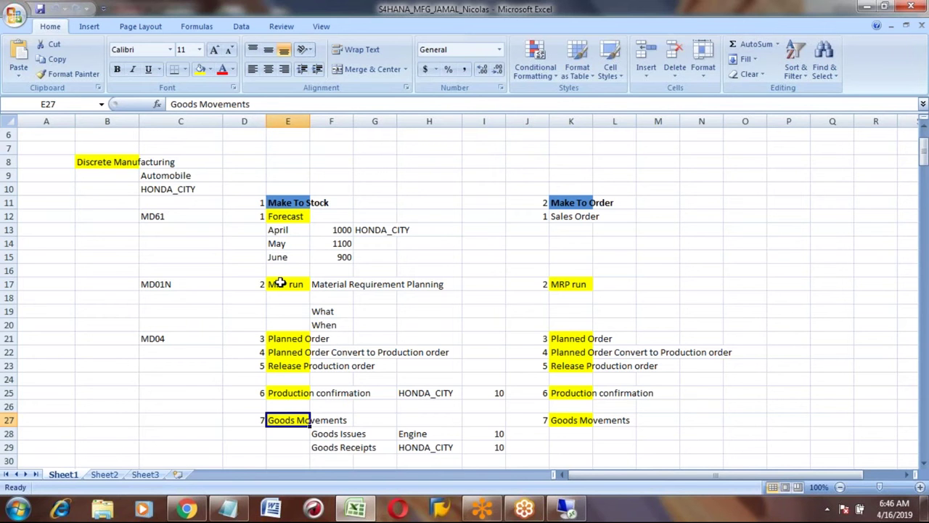
{"action": "key", "text": "shift+Right"}
{"action": "key", "text": "shift+Down"}
{"action": "key", "text": "shift+Down"}
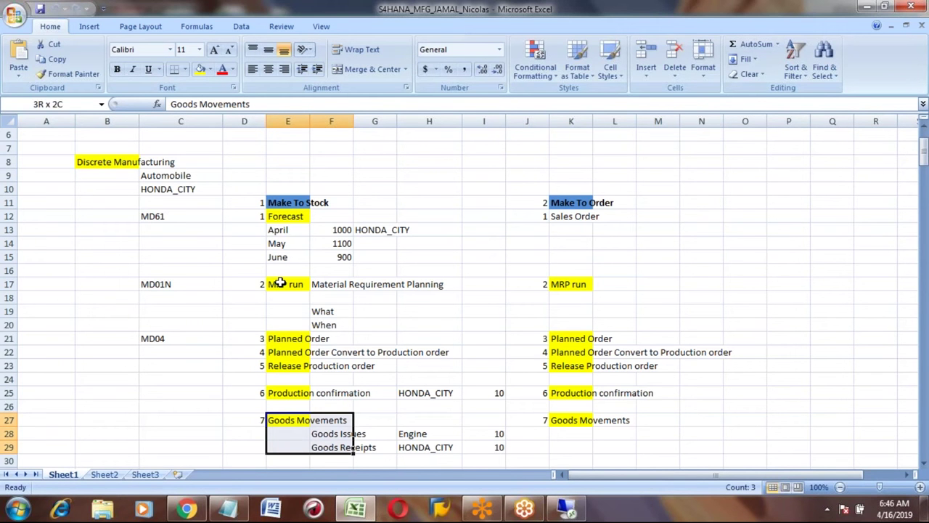
{"action": "key", "text": "Up"}
{"action": "key", "text": "Up"}
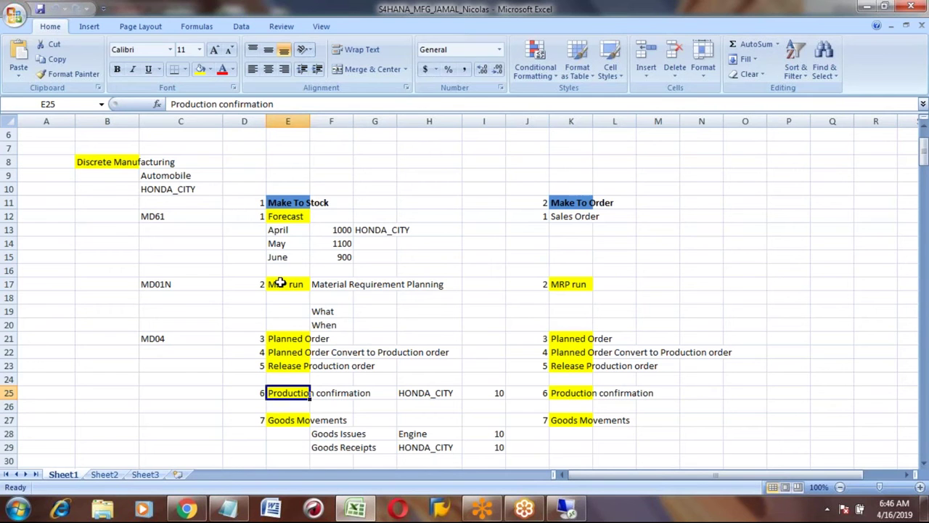
{"action": "key", "text": "Down"}
{"action": "key", "text": "Down"}
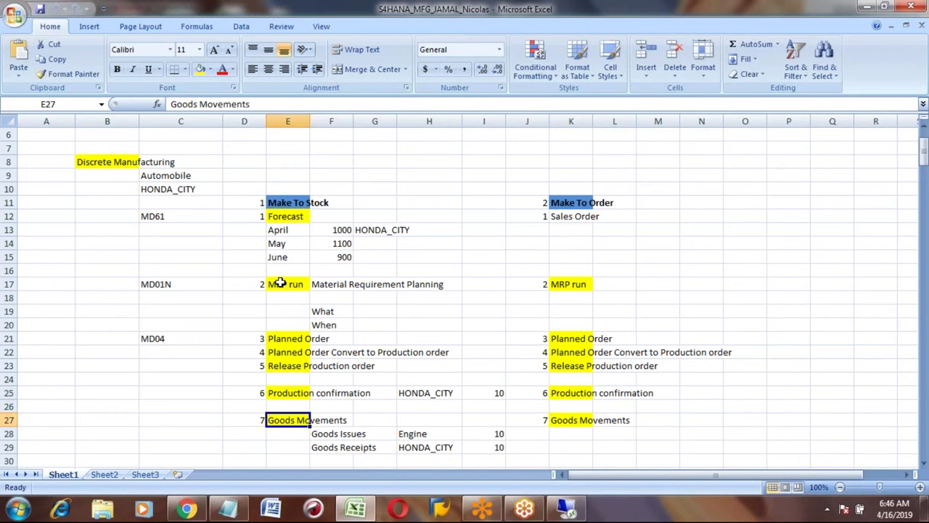
{"action": "key", "text": "shift+Right"}
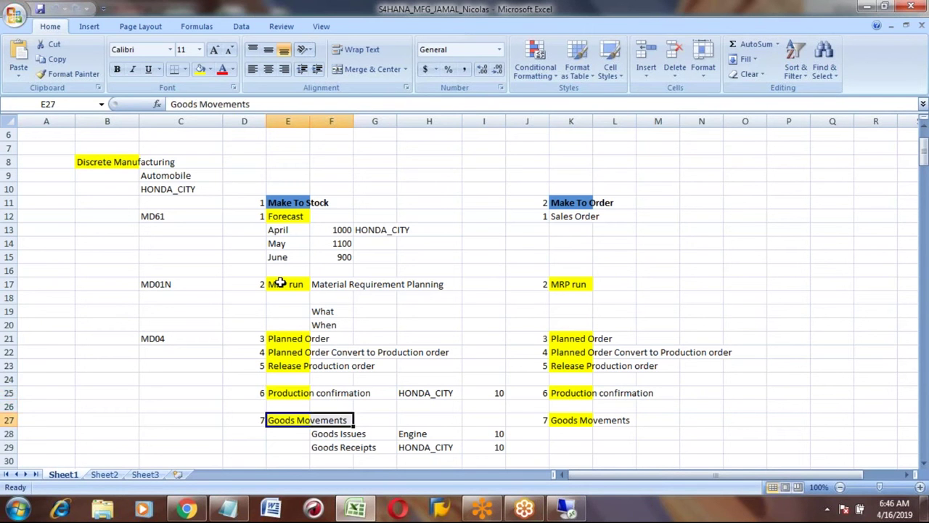
{"action": "key", "text": "Down"}
{"action": "key", "text": "Down"}
{"action": "key", "text": "Up"}
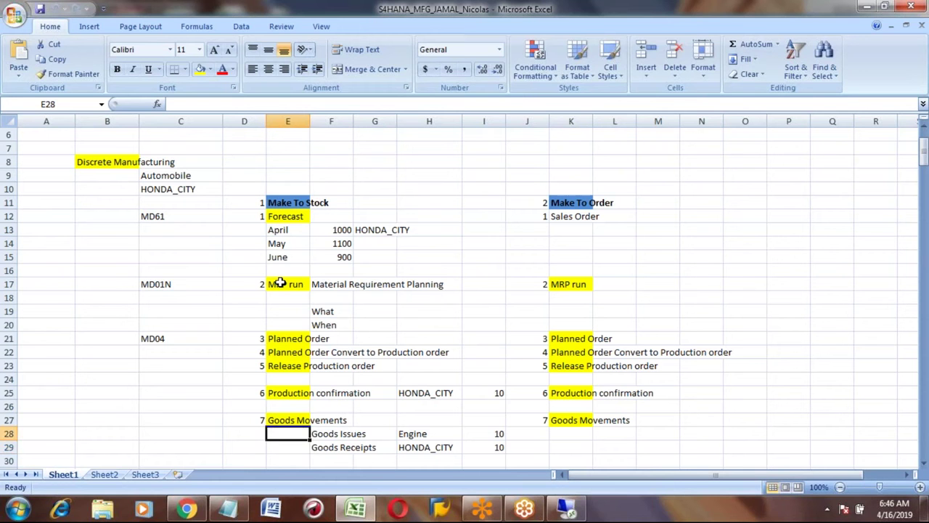
{"action": "key", "text": "Up"}
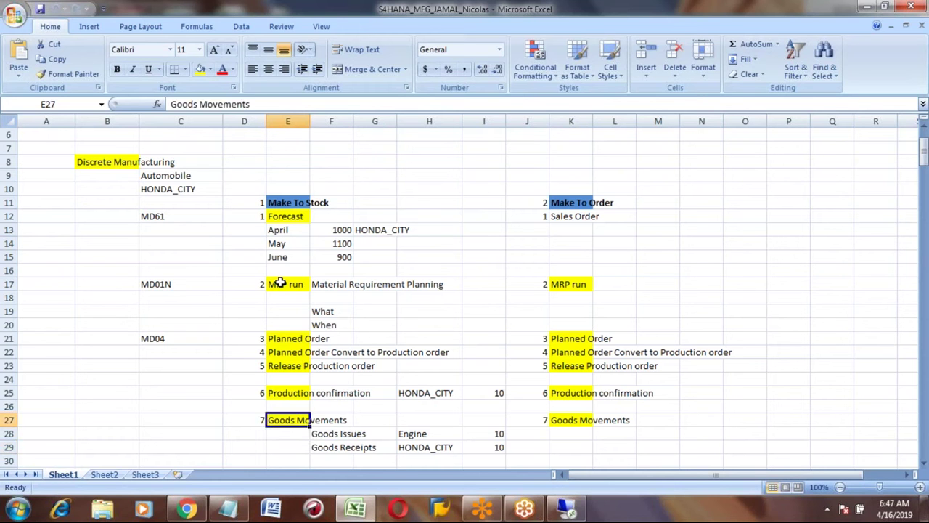
Copy the numbered Goods Movements heading from D27:E27 to A285, below the Cancel confirmation entry.
{"action": "key", "text": "Left"}
{"action": "key", "text": "shift+Right"}
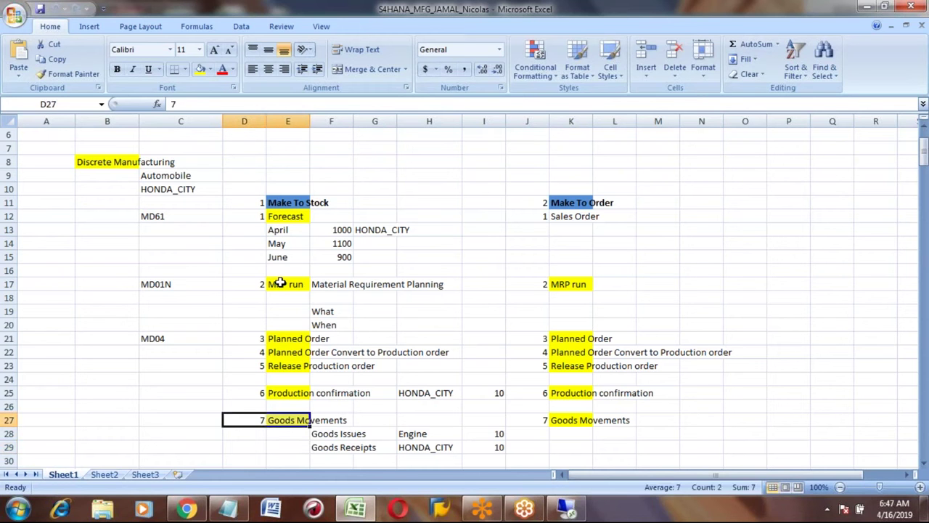
{"action": "key", "text": "ctrl+c"}
{"action": "key", "text": "Page_Down"}
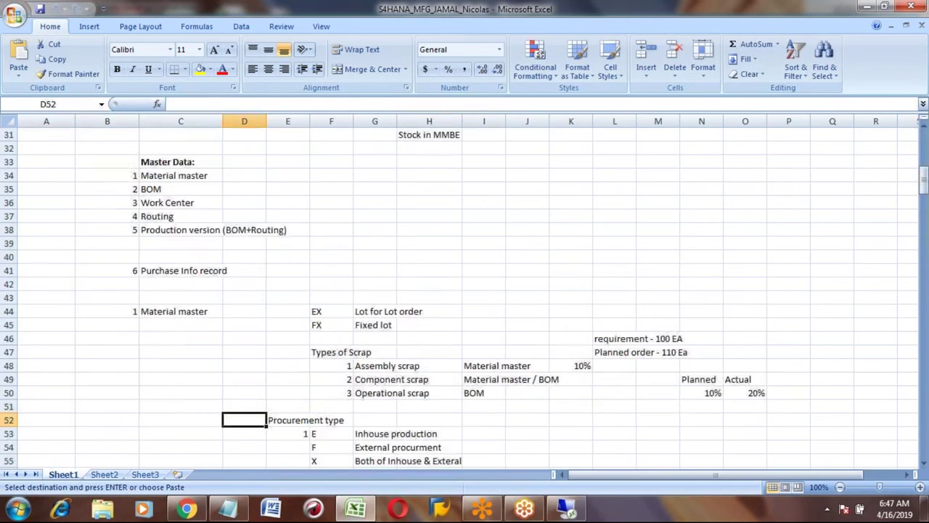
{"action": "key", "text": "Page_Down"}
{"action": "key", "text": "Page_Down"}
{"action": "key", "text": "Page_Down"}
{"action": "key", "text": "Page_Down"}
{"action": "key", "text": "Page_Down"}
{"action": "key", "text": "Page_Down"}
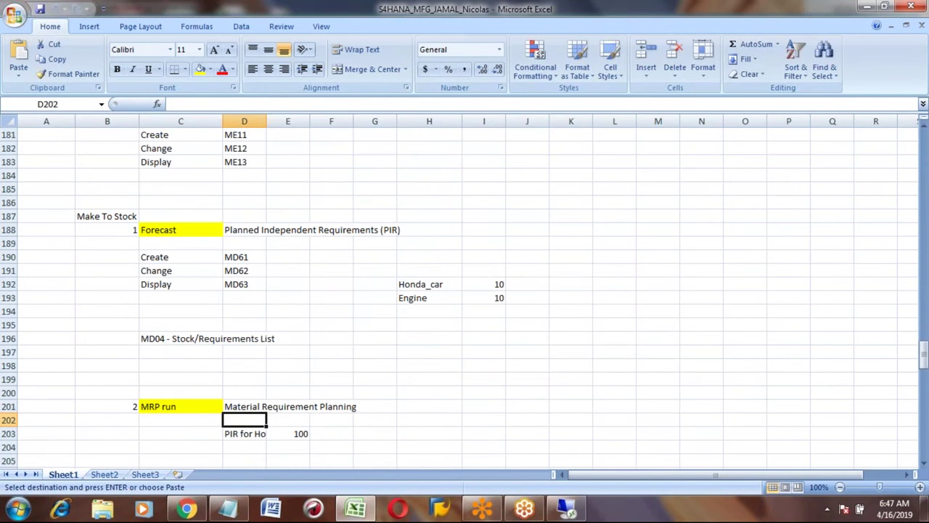
{"action": "key", "text": "Page_Down"}
{"action": "key", "text": "Page_Down"}
{"action": "key", "text": "Page_Down"}
{"action": "key", "text": "Page_Down"}
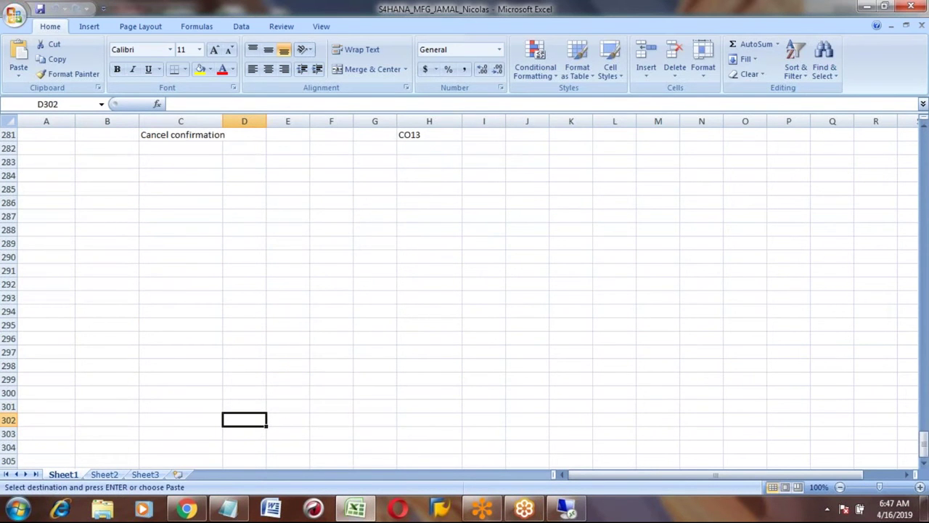
{"action": "left_click", "coordinate": [57, 190]}
{"action": "key", "text": "ctrl+v"}
Enter "Goods Issue - Consumption of your raw materials" in C287 under the Goods Movements heading.
{"action": "key", "text": "Right"}
{"action": "key", "text": "Down"}
{"action": "key", "text": "Down"}
{"action": "key", "text": "Down"}
{"action": "key", "text": "Up"}
{"action": "key", "text": "Up"}
{"action": "key", "text": "Down"}
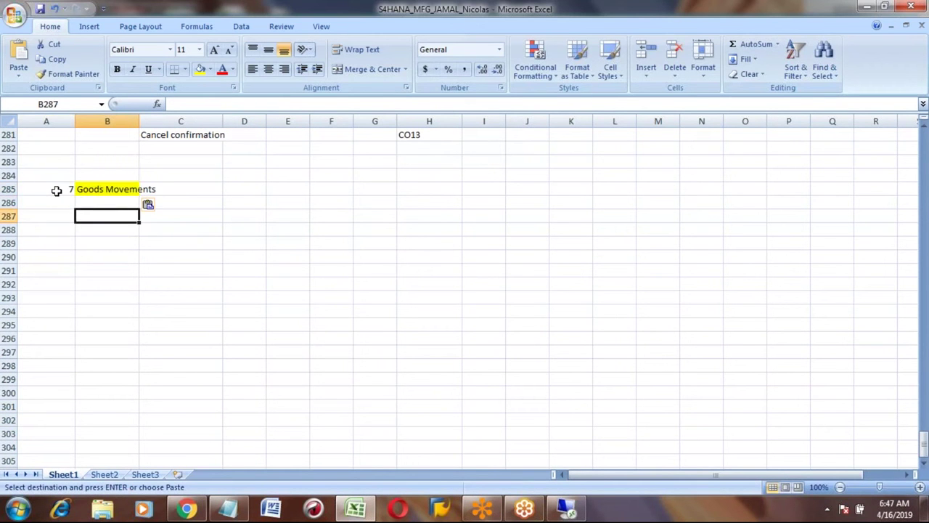
{"action": "key", "text": "Up"}
{"action": "key", "text": "Up"}
{"action": "key", "text": "Down"}
{"action": "key", "text": "Down"}
{"action": "key", "text": "Right"}
{"action": "type", "text": "Goods Issue"}
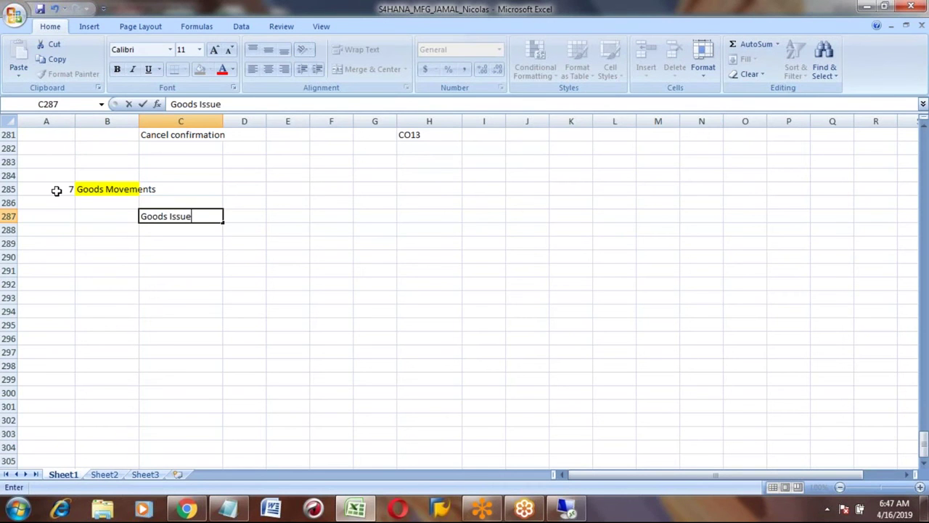
{"action": "type", "text": " - Consumption of"}
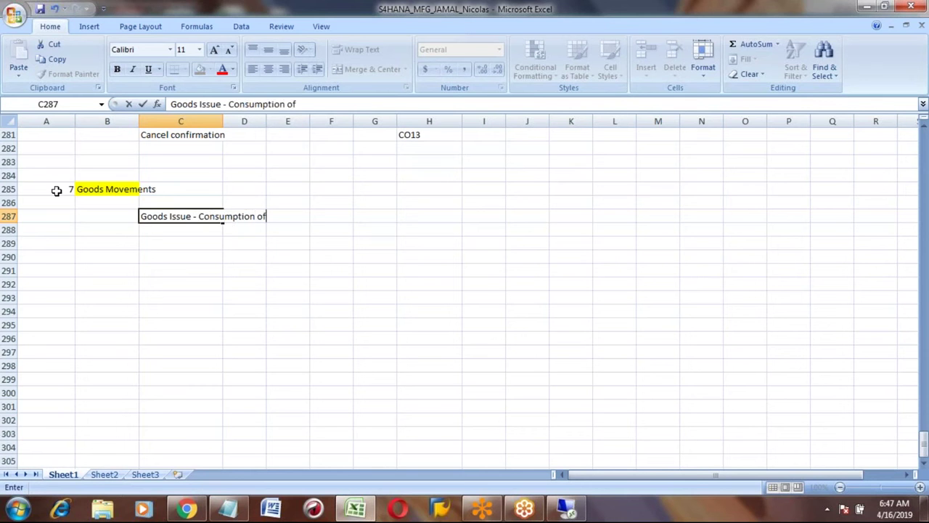
{"action": "type", "text": " your raw materials"}
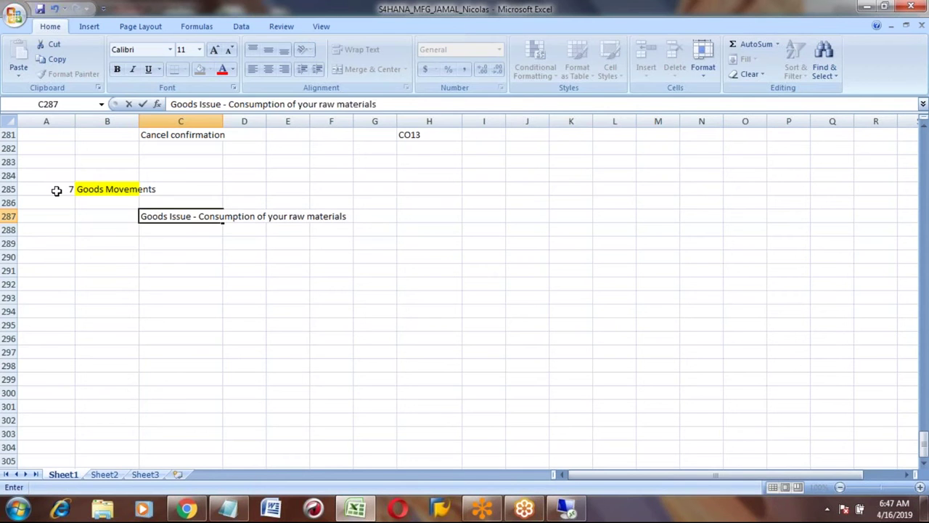
{"action": "key", "text": "Return"}
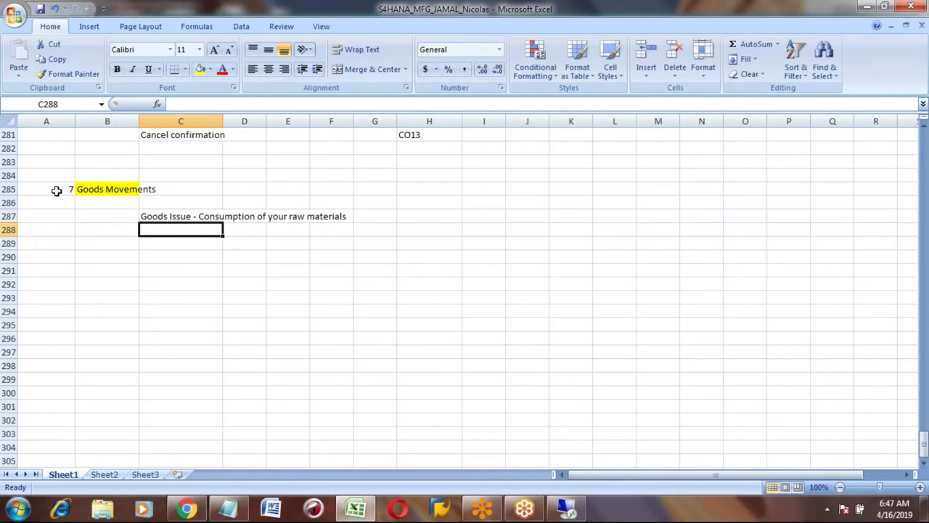
{"action": "key", "text": "Up"}
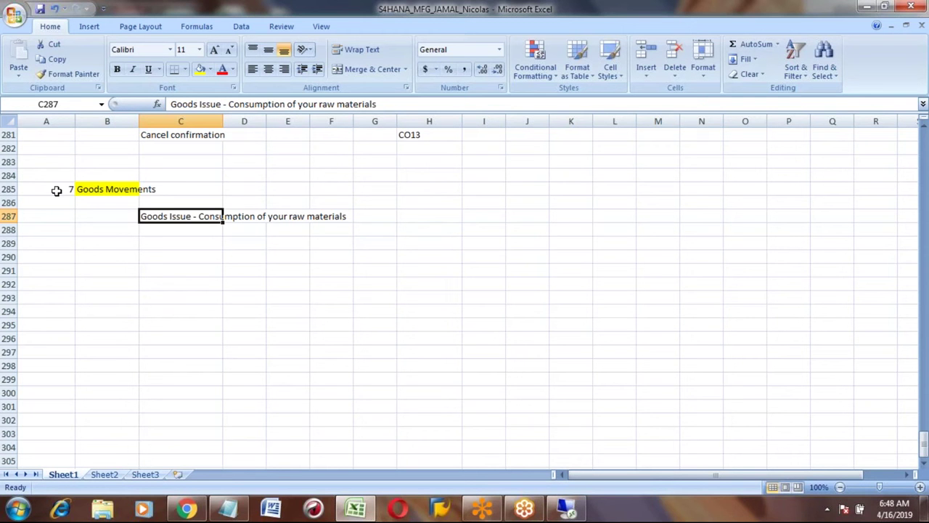
{"action": "key", "text": "Down"}
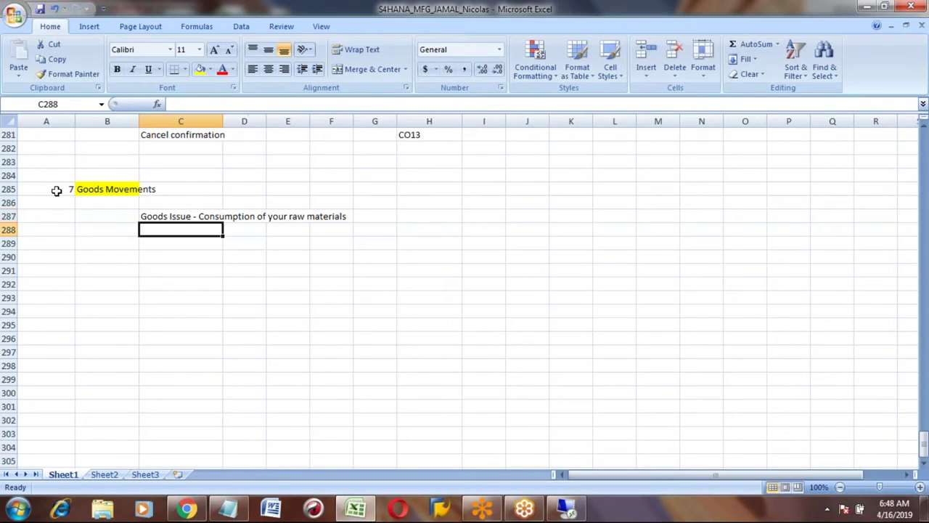
{"action": "key", "text": "Up"}
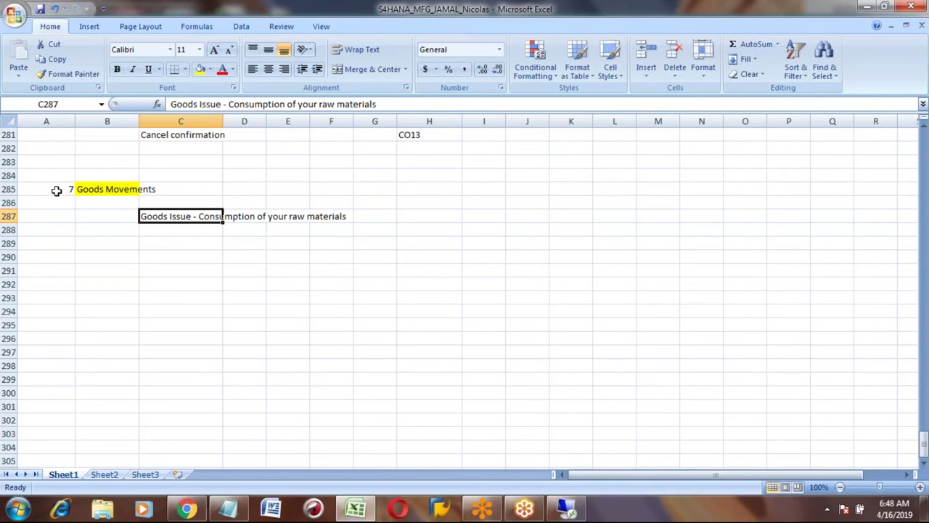
{"action": "key", "text": "Down"}
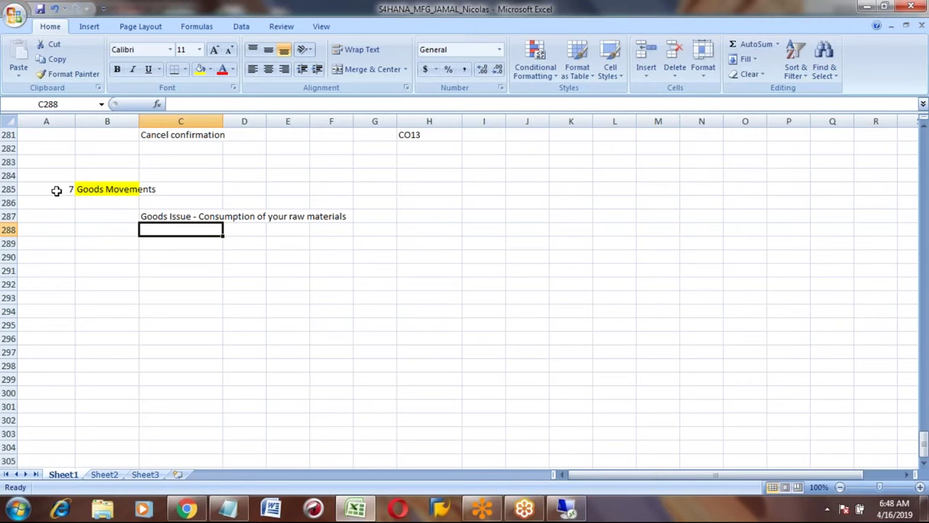
{"action": "key", "text": "Up"}
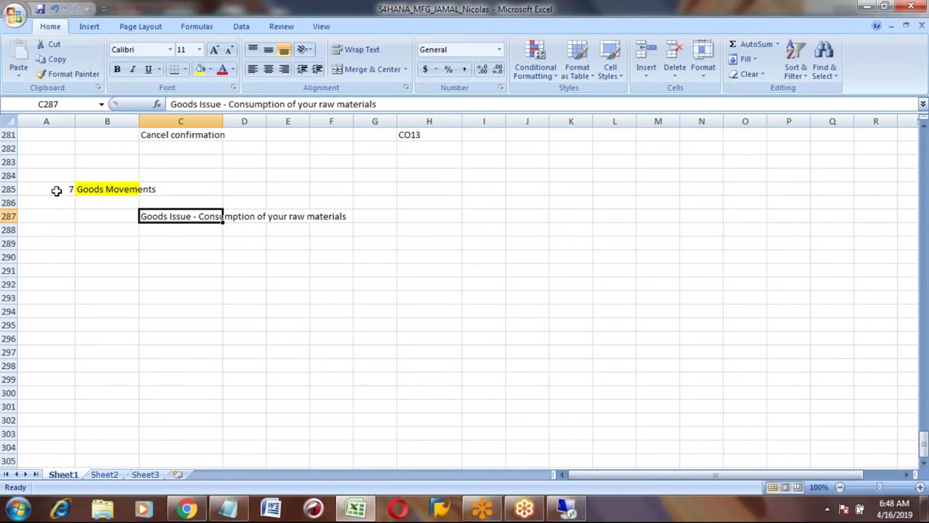
{"action": "key", "text": "Down"}
{"action": "key", "text": "Down"}
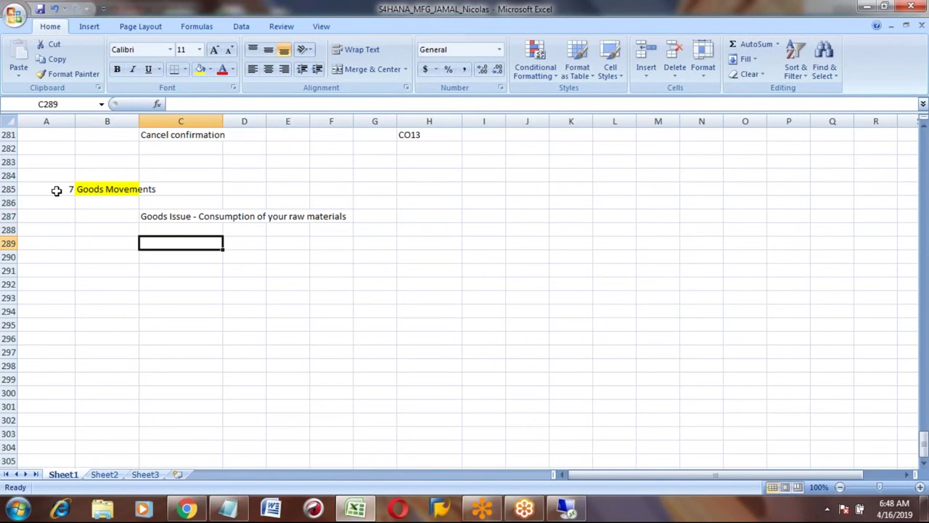
{"action": "key", "text": "Up"}
{"action": "key", "text": "Up"}
{"action": "key", "text": "Down"}
{"action": "key", "text": "Down"}
{"action": "key", "text": "Up"}
{"action": "key", "text": "Up"}
{"action": "key", "text": "Up"}
{"action": "key", "text": "Down"}
{"action": "key", "text": "Down"}
Number the Goods Issue line as 1 in B287.
{"action": "key", "text": "Up"}
{"action": "key", "text": "Left"}
{"action": "type", "text": "1"}
{"action": "key", "text": "Return"}
{"action": "key", "text": "Down"}
Add item 2 in row 289 with the text "Goods Receipt - Keeping FG in warehouse" in C289.
{"action": "type", "text": "2"}
{"action": "key", "text": "Tab"}
{"action": "type", "text": "Goods "}
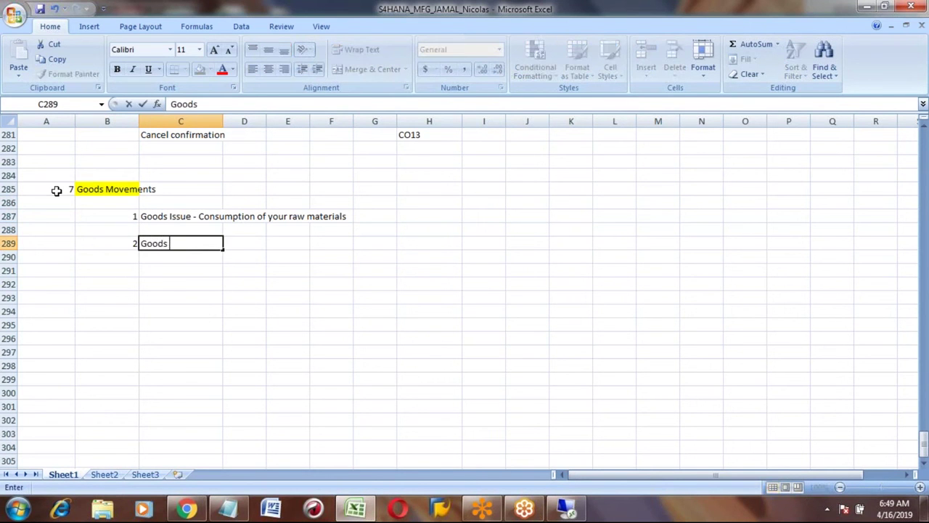
{"action": "type", "text": "Receipt - Keeping F"}
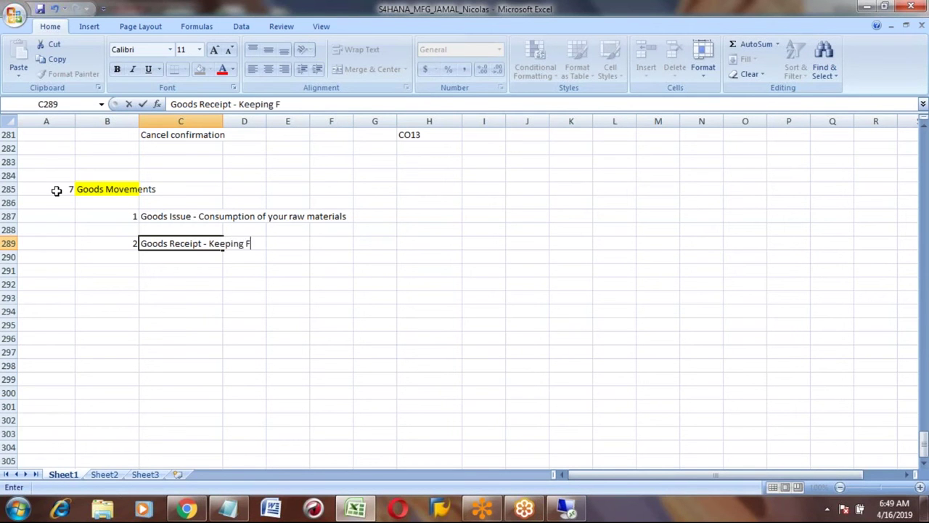
{"action": "type", "text": "G in FG in wareshou"}
{"action": "key", "text": "BackSpace"}
{"action": "key", "text": "BackSpace"}
{"action": "key", "text": "BackSpace"}
{"action": "key", "text": "BackSpace"}
{"action": "type", "text": "house"}
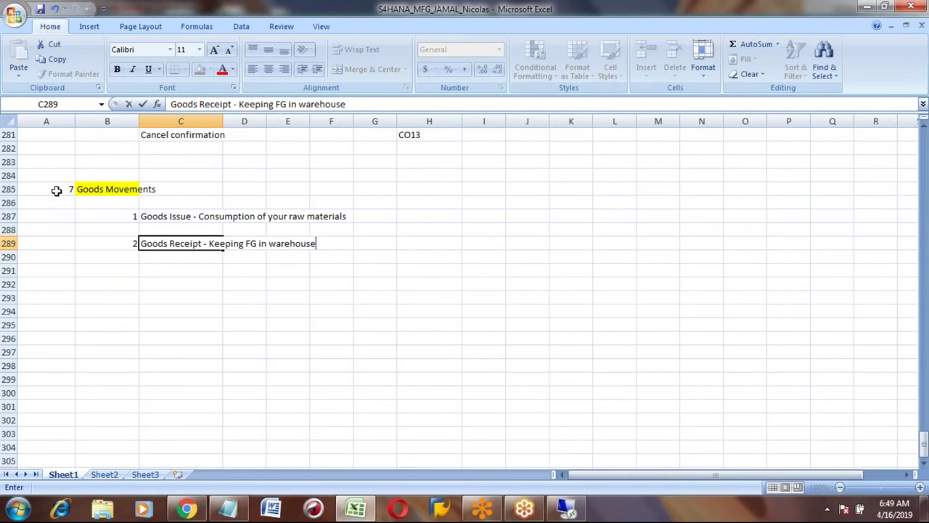
{"action": "key", "text": "ctrl+Return"}
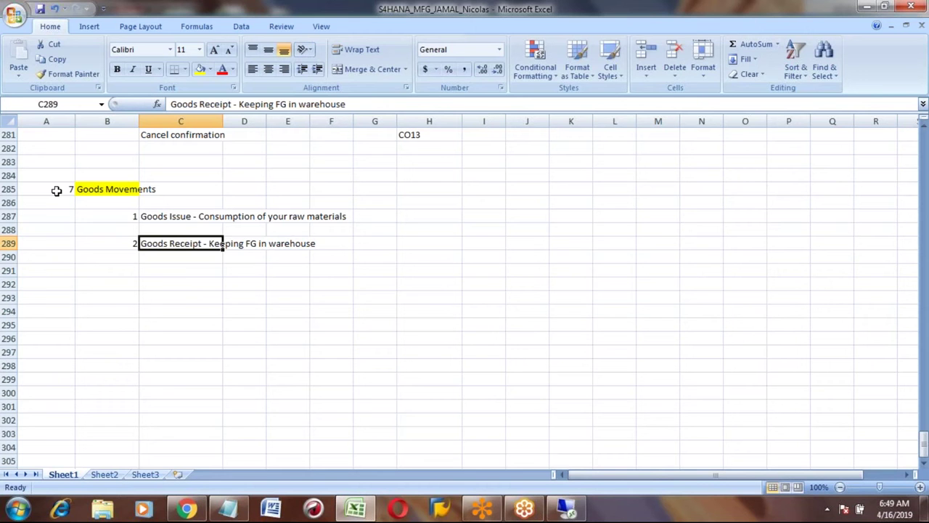
{"action": "key", "text": "Down"}
{"action": "key", "text": "Up"}
{"action": "key", "text": "Down"}
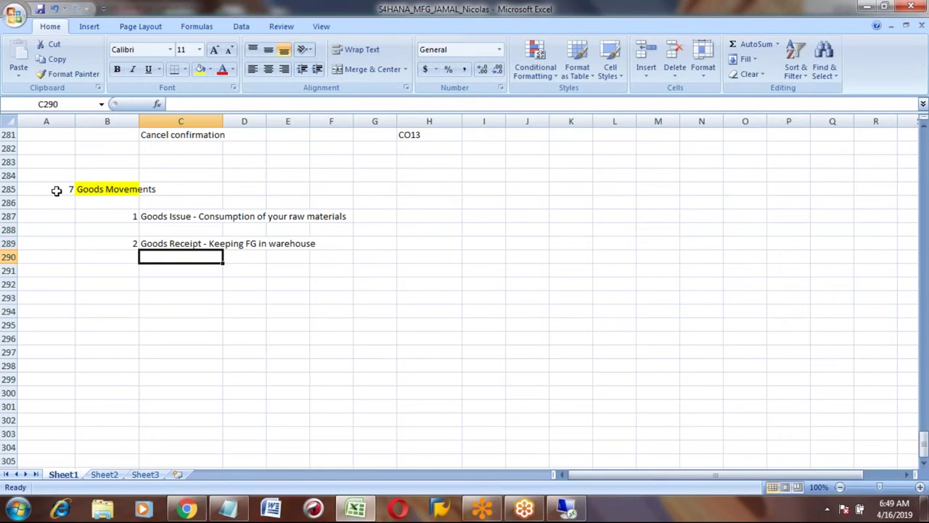
{"action": "key", "text": "Up"}
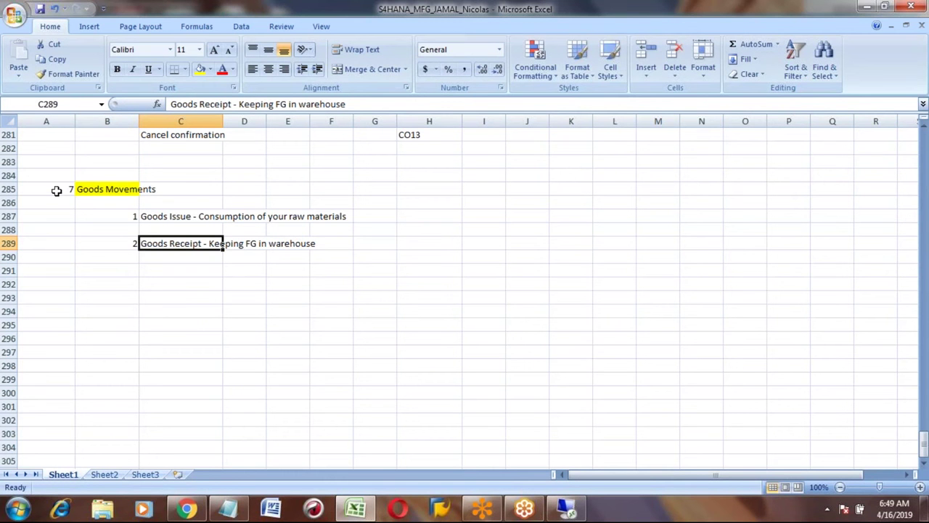
{"action": "key", "text": "Up"}
{"action": "key", "text": "Up"}
{"action": "key", "text": "Down"}
{"action": "key", "text": "Down"}
{"action": "key", "text": "Up"}
{"action": "key", "text": "Up"}
{"action": "key", "text": "Down"}
{"action": "key", "text": "Down"}
{"action": "key", "text": "Up"}
{"action": "key", "text": "Up"}
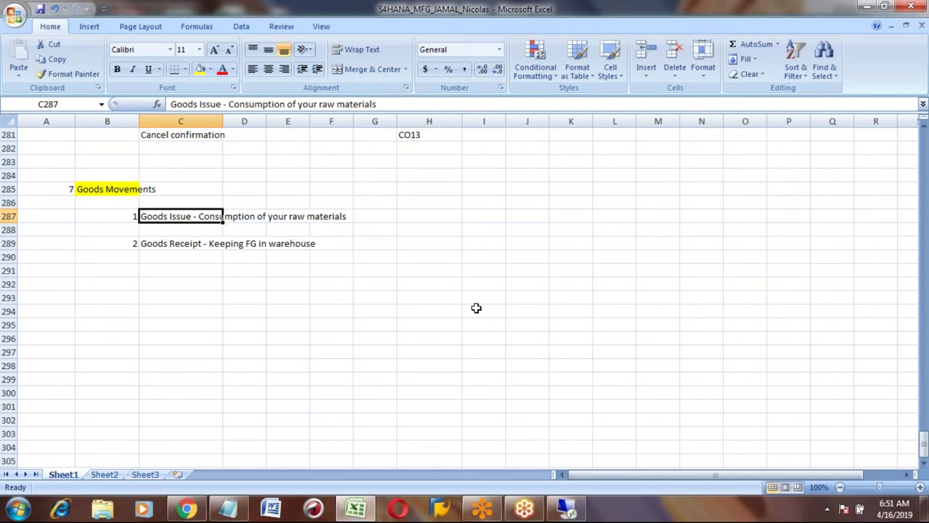
{"action": "key", "text": "Down"}
{"action": "key", "text": "Down"}
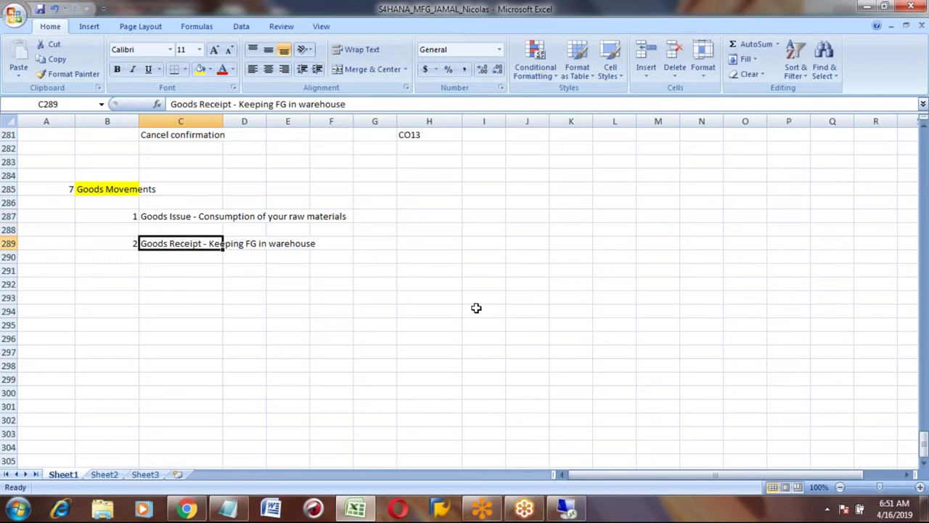
Enter "Movement type - 261" in H287 on the Goods Issue line.
{"action": "key", "text": "Up"}
{"action": "key", "text": "Up"}
{"action": "key", "text": "Right"}
{"action": "key", "text": "Right"}
{"action": "key", "text": "Right"}
{"action": "key", "text": "Right"}
{"action": "key", "text": "Right"}
{"action": "type", "text": "Movem"}
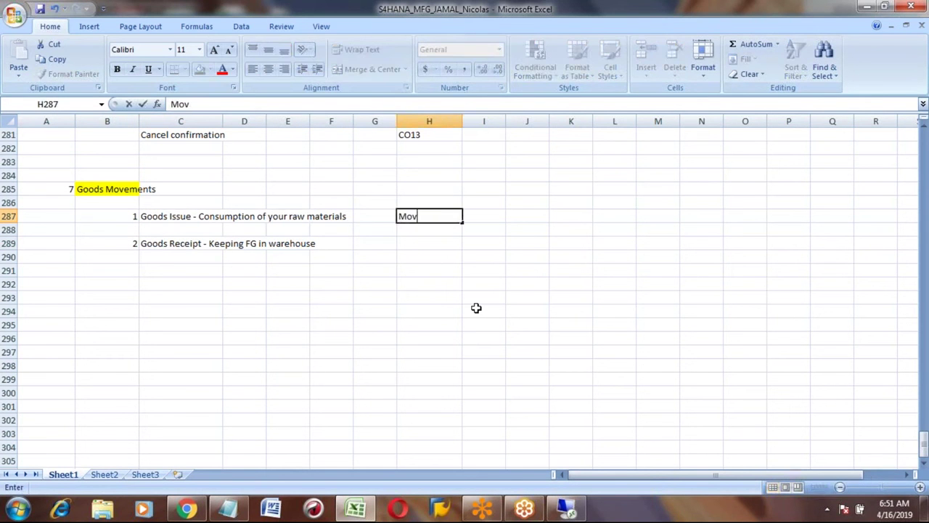
{"action": "type", "text": "y"}
{"action": "key", "text": "BackSpace"}
{"action": "key", "text": "BackSpace"}
{"action": "key", "text": "BackSpace"}
{"action": "type", "text": "ment type - "}
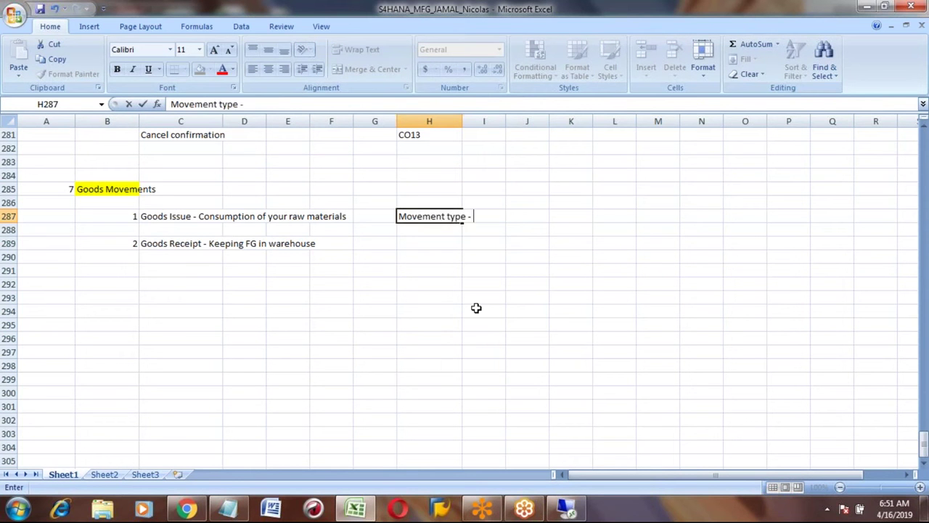
{"action": "type", "text": "261"}
{"action": "key", "text": "Return"}
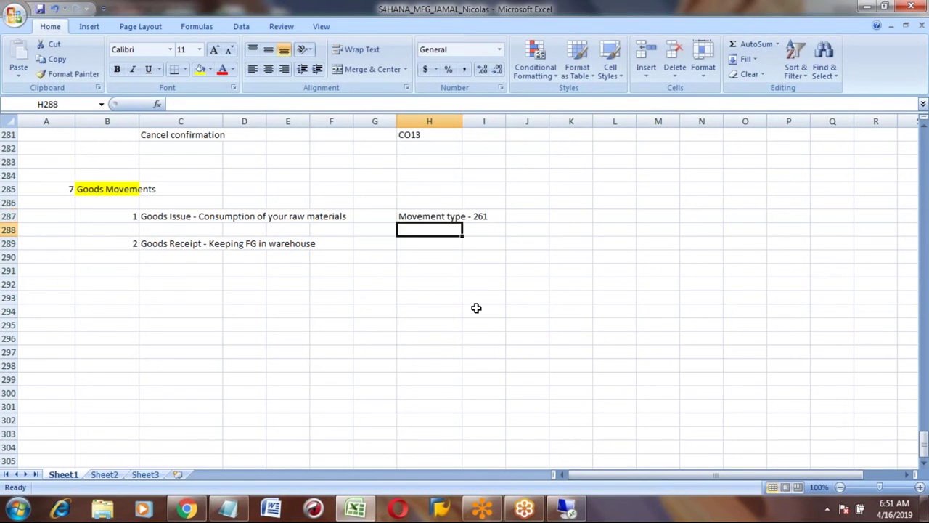
Copy the movement type entry from H287 to H289 on the Goods Receipt line and change its number to 101.
{"action": "key", "text": "Up"}
{"action": "key", "text": "ctrl+c"}
{"action": "key", "text": "Down"}
{"action": "key", "text": "Down"}
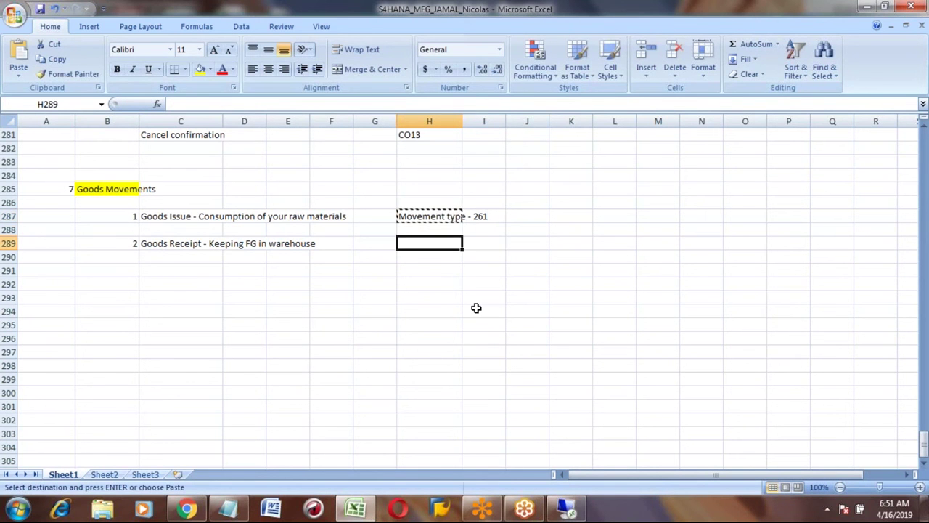
{"action": "key", "text": "ctrl+v"}
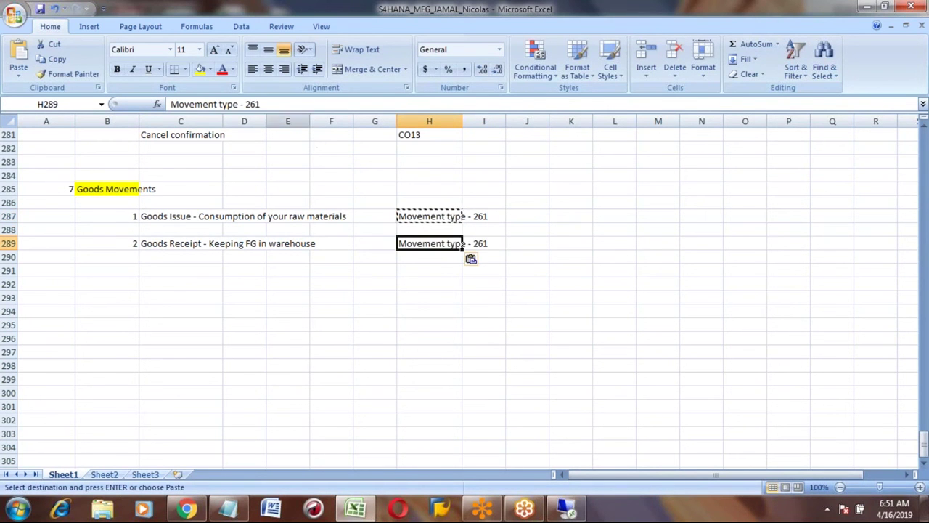
{"action": "left_click", "coordinate": [270, 105]}
{"action": "key", "text": "BackSpace"}
{"action": "key", "text": "BackSpace"}
{"action": "key", "text": "BackSpace"}
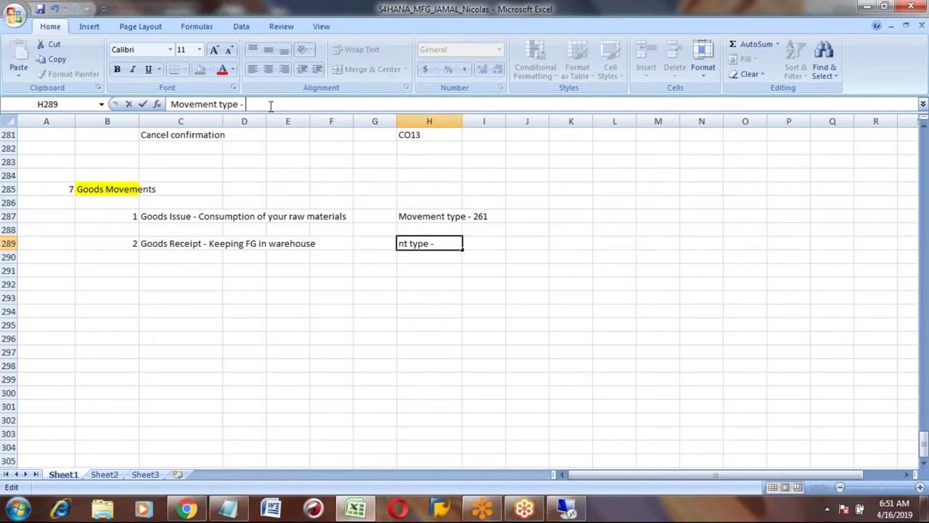
{"action": "type", "text": "101"}
{"action": "key", "text": "Return"}
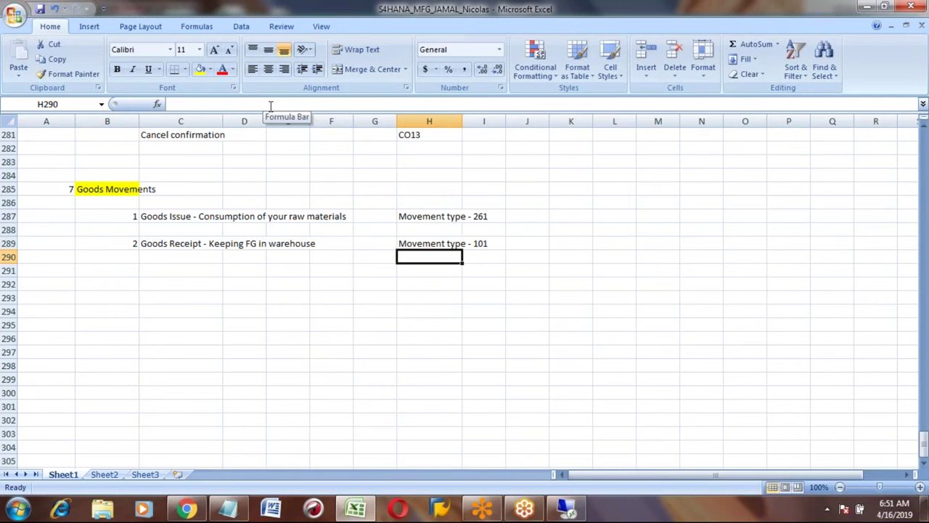
Enter the transaction codes "MB1A, MB1B, MB1C, MB*" in K287 on the Goods Issue line.
{"action": "key", "text": "Down"}
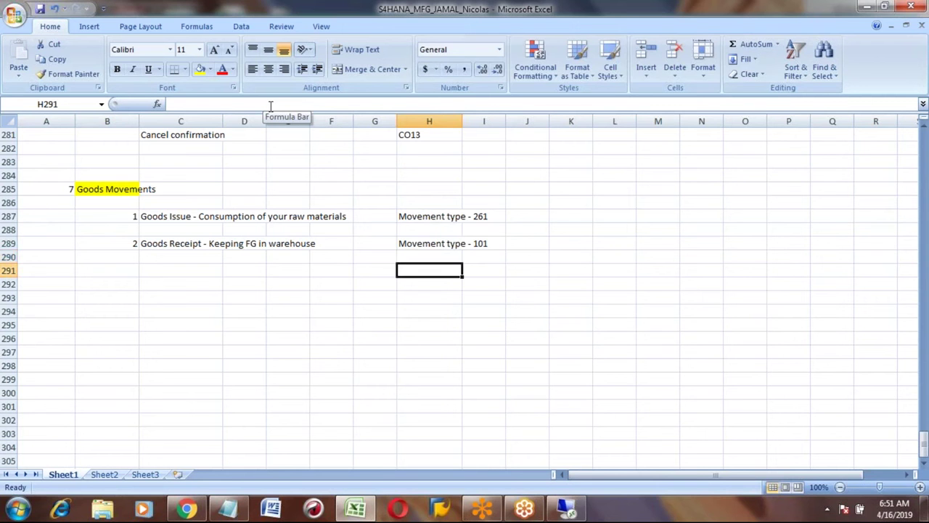
{"action": "key", "text": "Left"}
{"action": "key", "text": "Left"}
{"action": "key", "text": "Left"}
{"action": "key", "text": "Left"}
{"action": "key", "text": "Left"}
{"action": "key", "text": "Left"}
{"action": "key", "text": "Up"}
{"action": "key", "text": "Up"}
{"action": "key", "text": "Up"}
{"action": "key", "text": "Up"}
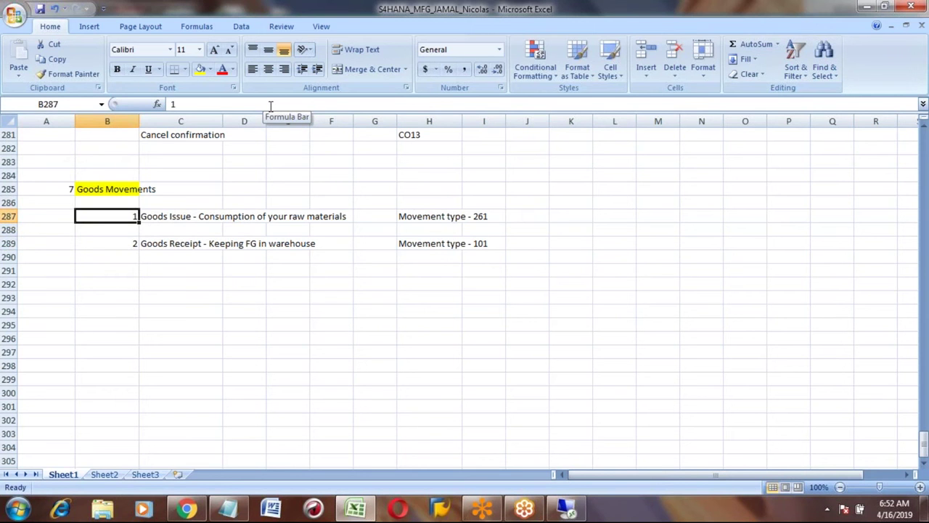
{"action": "key", "text": "Right"}
{"action": "key", "text": "Right"}
{"action": "key", "text": "Right"}
{"action": "key", "text": "Right"}
{"action": "key", "text": "Right"}
{"action": "key", "text": "Right"}
{"action": "key", "text": "Right"}
{"action": "key", "text": "Right"}
{"action": "key", "text": "Right"}
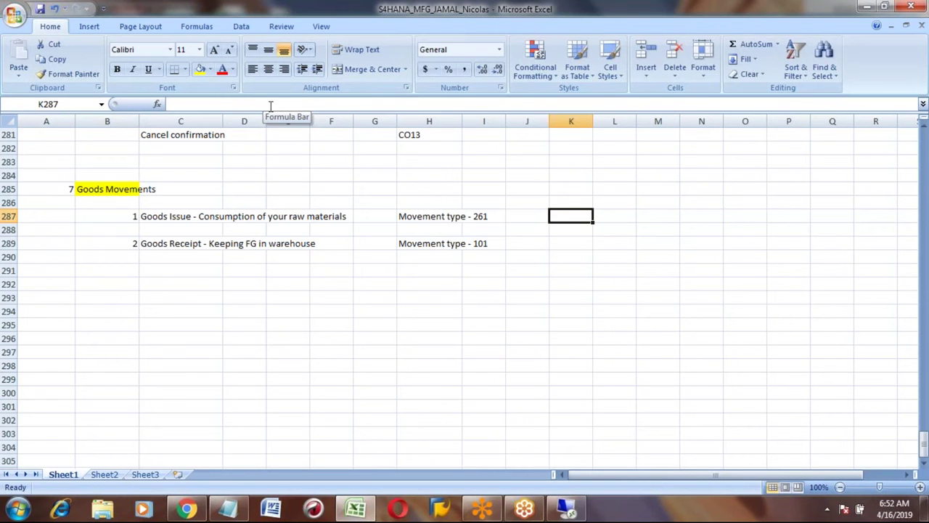
{"action": "type", "text": "M"}
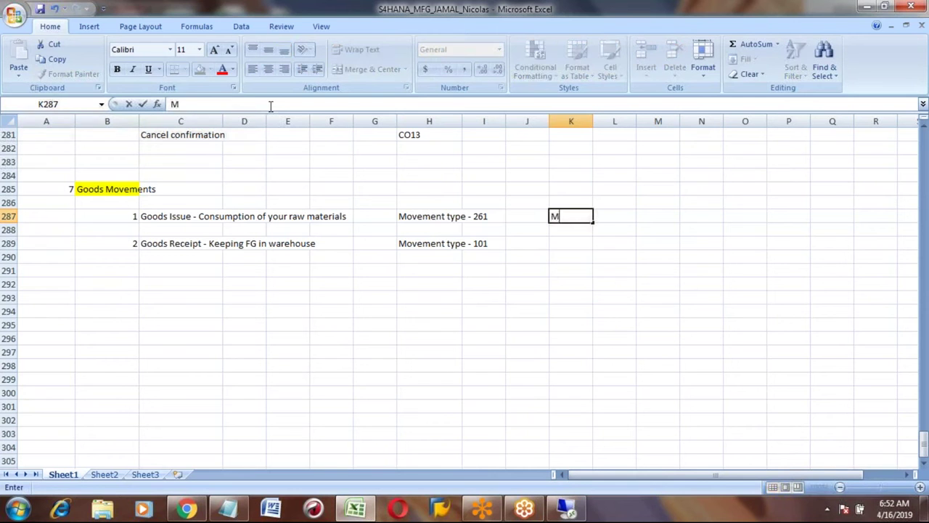
{"action": "type", "text": "B1A, MB1"}
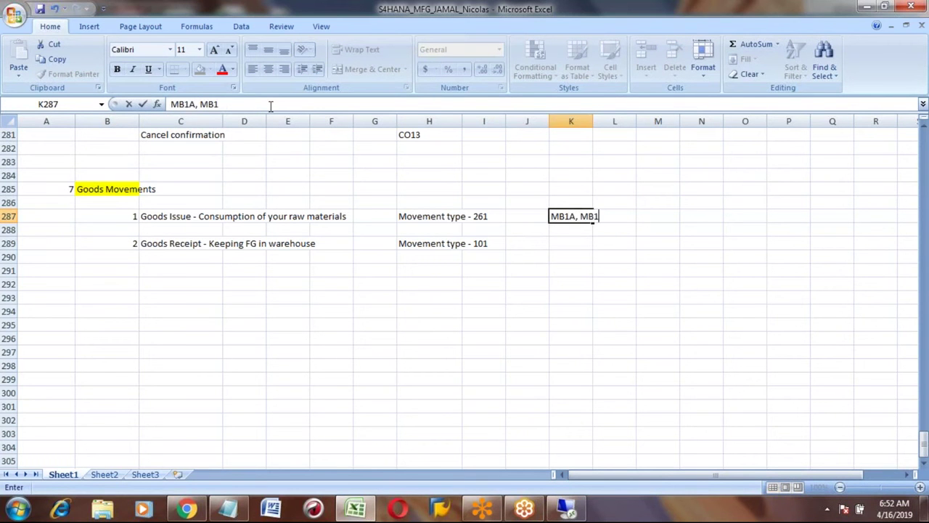
{"action": "type", "text": "B, MB1C"}
{"action": "type", "text": ", M"}
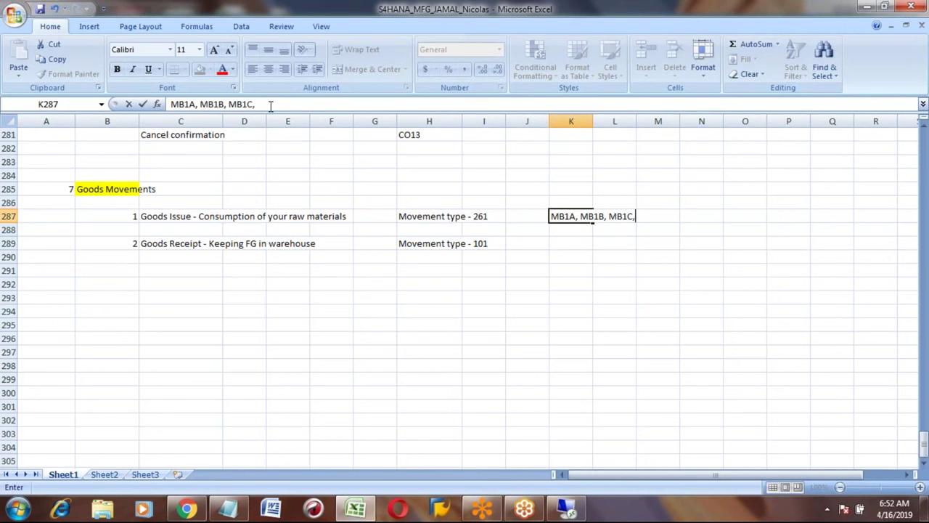
{"action": "type", "text": "B*"}
{"action": "key", "text": "Return"}
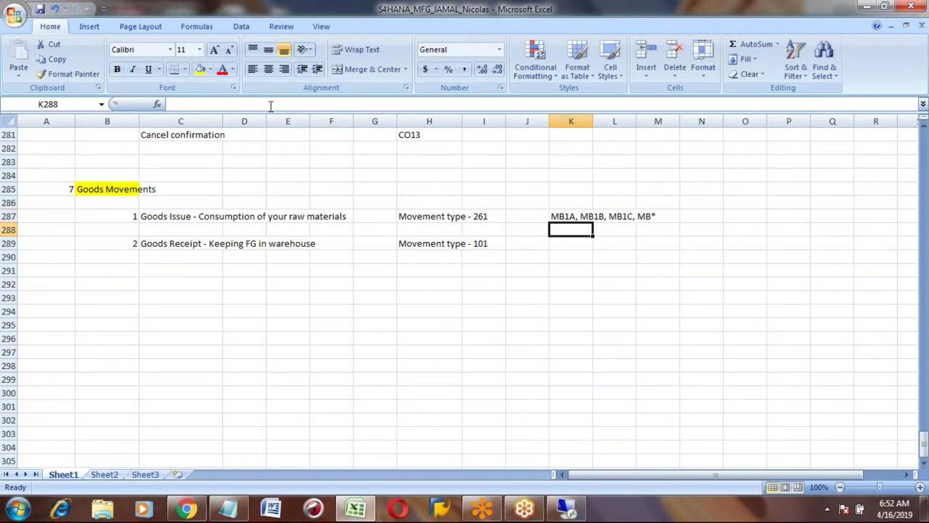
Enter the transaction code "MIGO" in K289 on the Goods Receipt line.
{"action": "key", "text": "Up"}
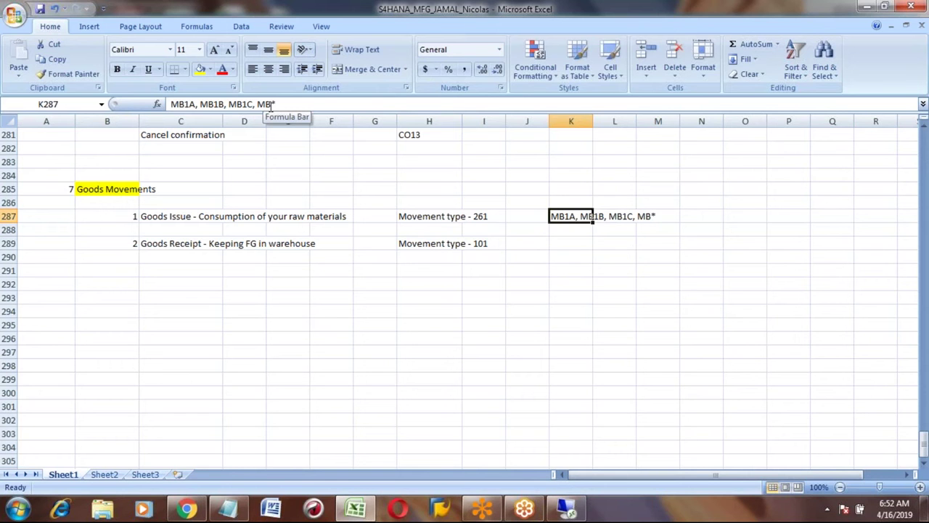
{"action": "key", "text": "Down"}
{"action": "key", "text": "Down"}
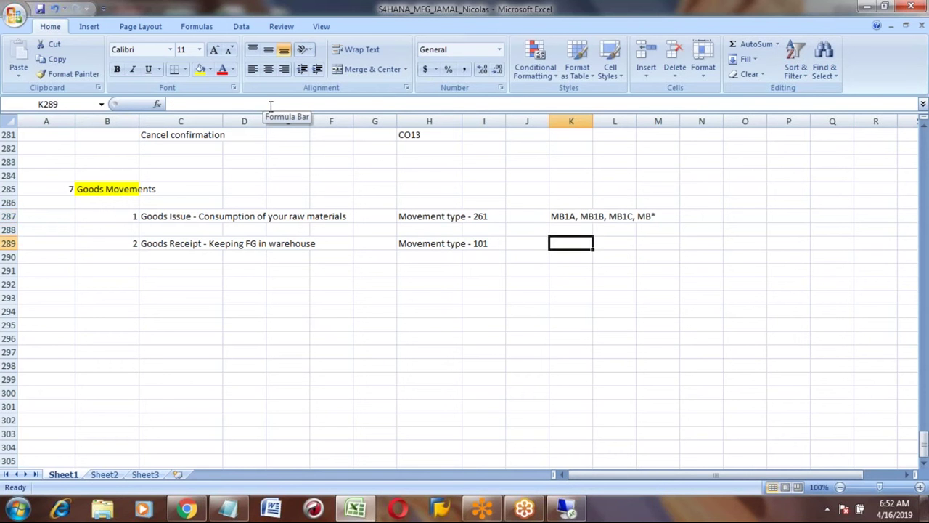
{"action": "type", "text": "MIGO"}
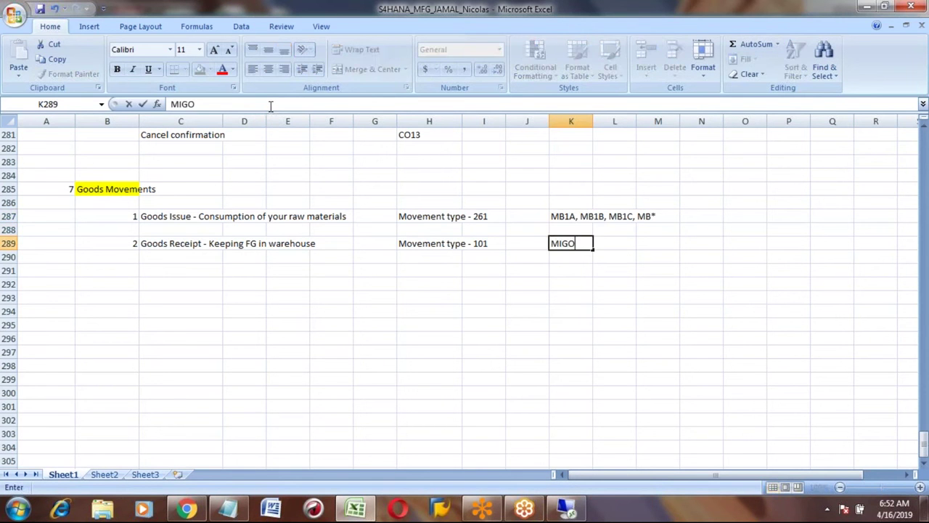
{"action": "key", "text": "Return"}
{"action": "key", "text": "Up"}
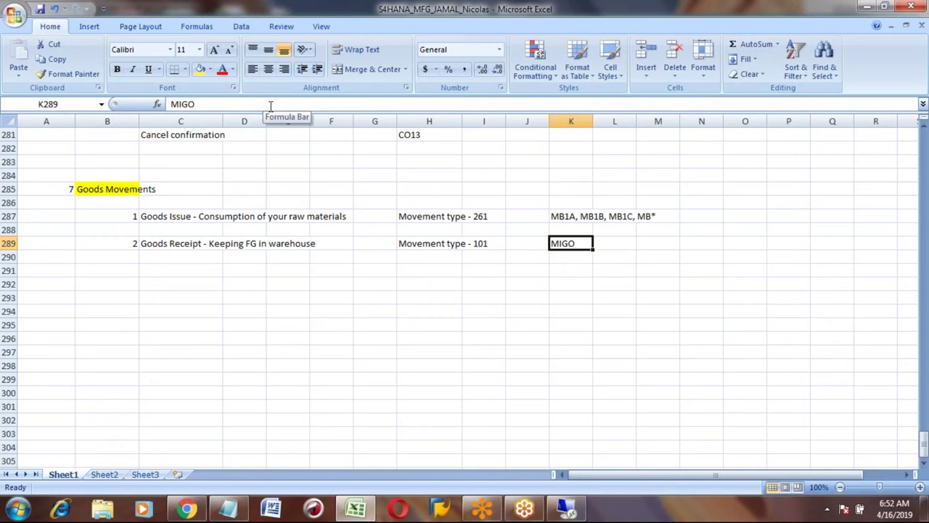
{"action": "key", "text": "Up"}
{"action": "key", "text": "Up"}
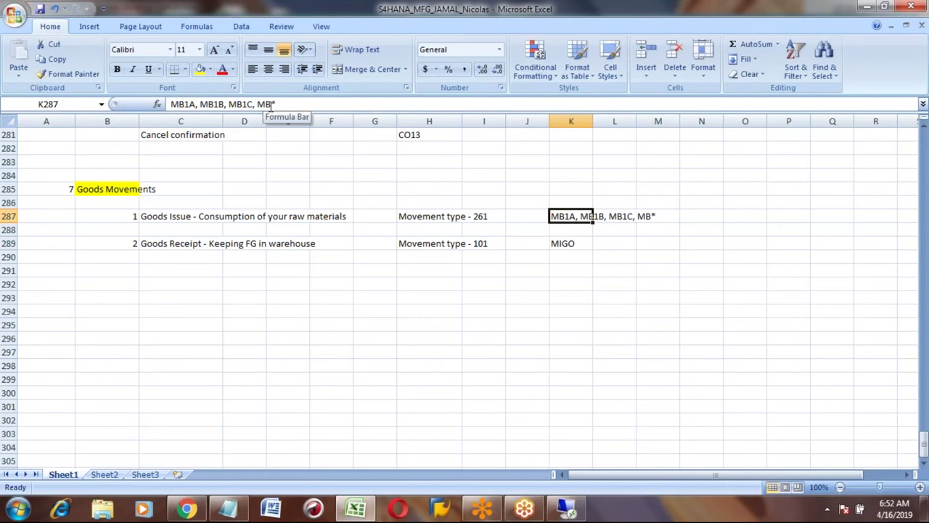
{"action": "key", "text": "Down"}
{"action": "key", "text": "Down"}
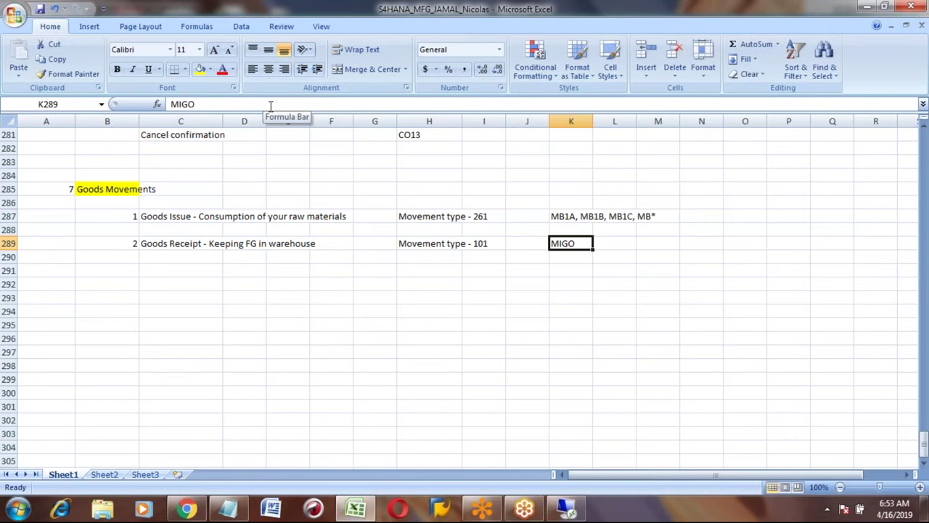
{"action": "key", "text": "Left"}
{"action": "key", "text": "Right"}
{"action": "key", "text": "Up"}
{"action": "key", "text": "Up"}
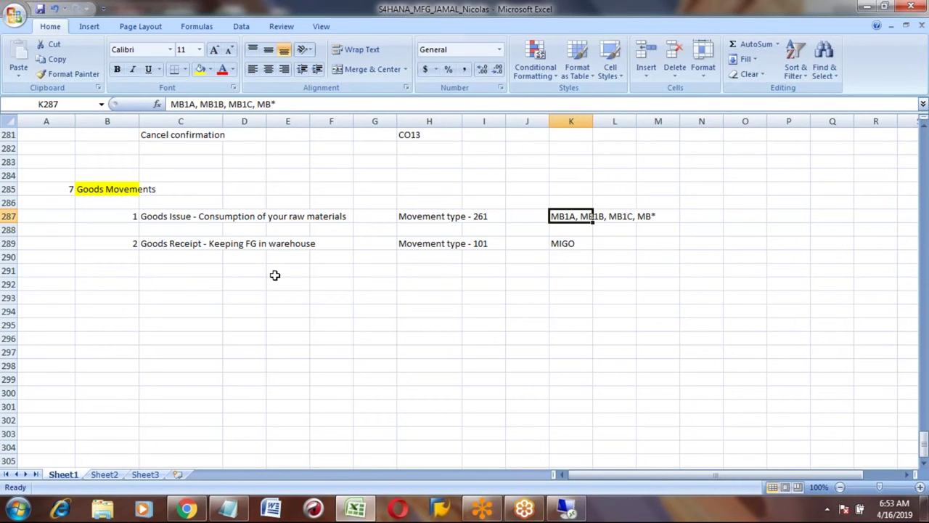
{"action": "left_click", "coordinate": [154, 219]}
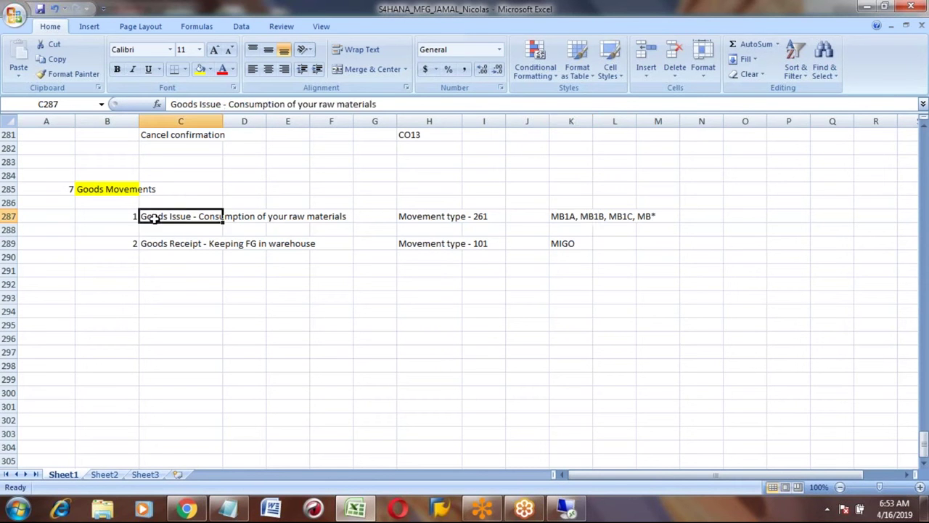
{"action": "left_click", "coordinate": [176, 244]}
{"action": "left_click", "coordinate": [172, 217]}
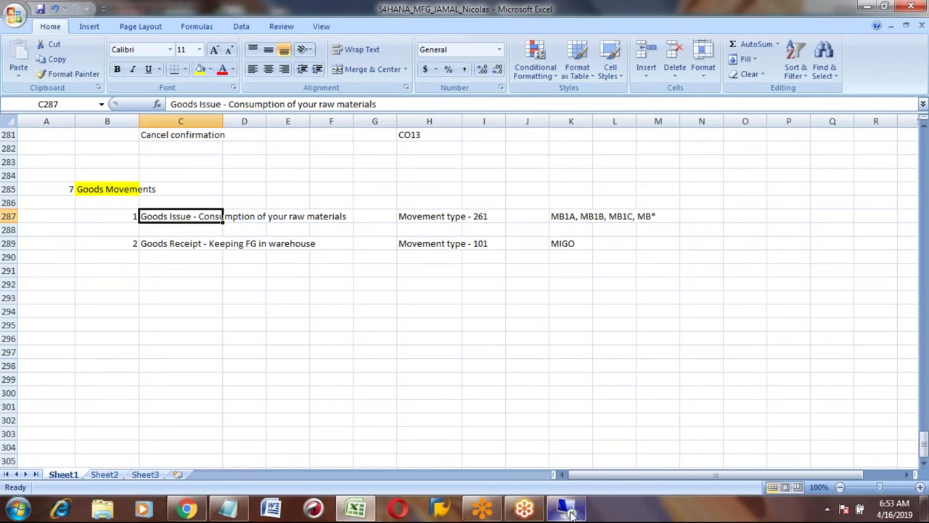
{"action": "mouse_move", "coordinate": [571, 514]}
{"action": "left_click", "coordinate": [157, 273]}
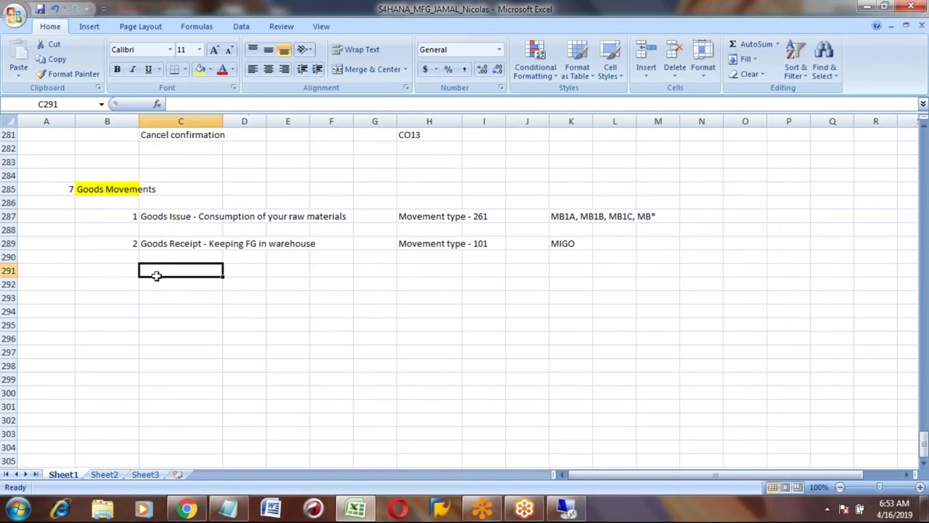
{"action": "left_click", "coordinate": [161, 214]}
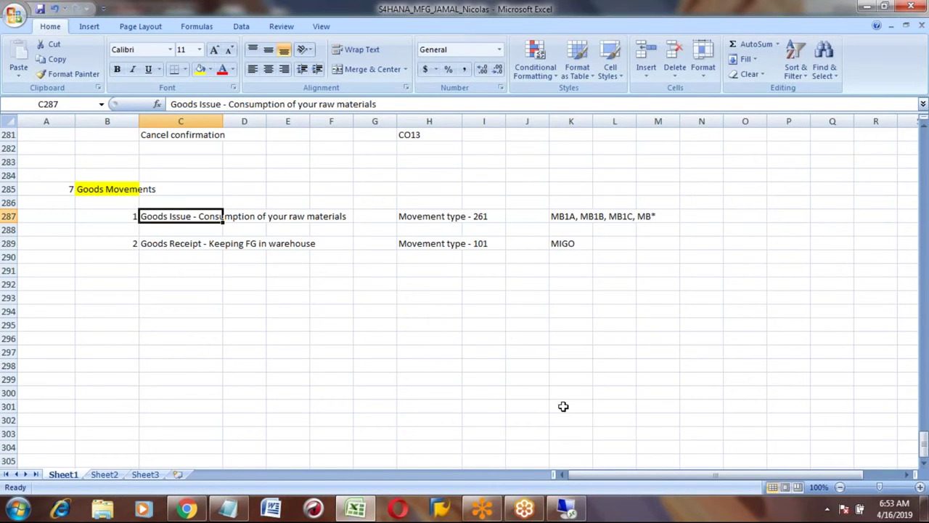
Switch to the SAP remote session and display the stock/requirements list (MD04) for material HONDA_TYRE in plant 3001.
{"action": "left_click", "coordinate": [567, 512]}
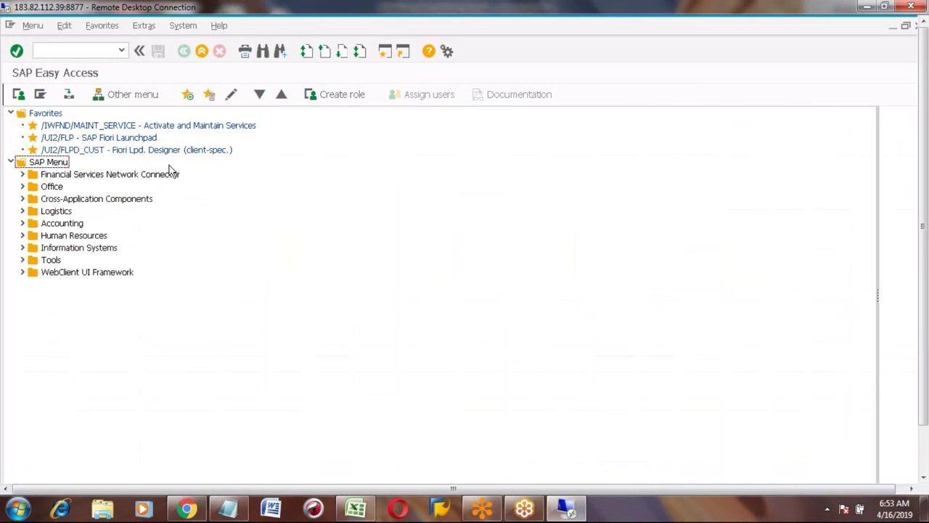
{"action": "type", "text": "md04"}
{"action": "key", "text": "Return"}
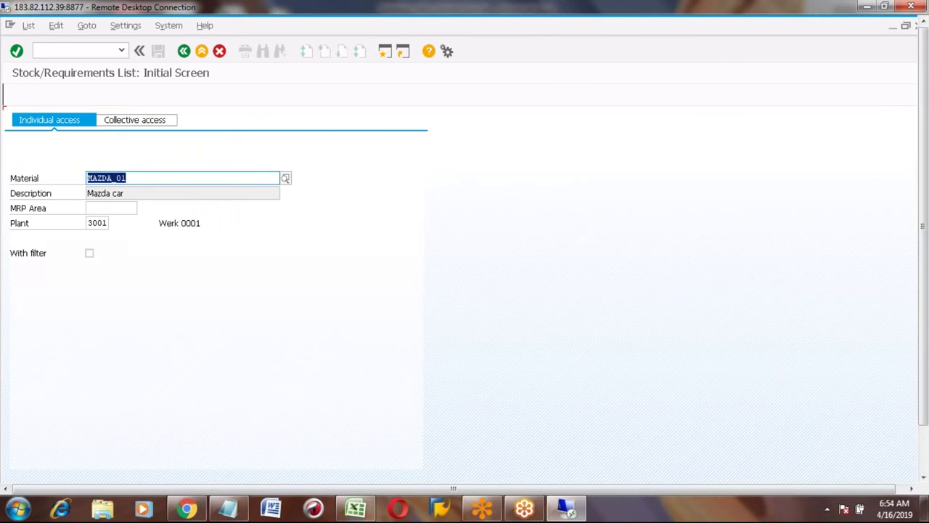
{"action": "type", "text": "honda_"}
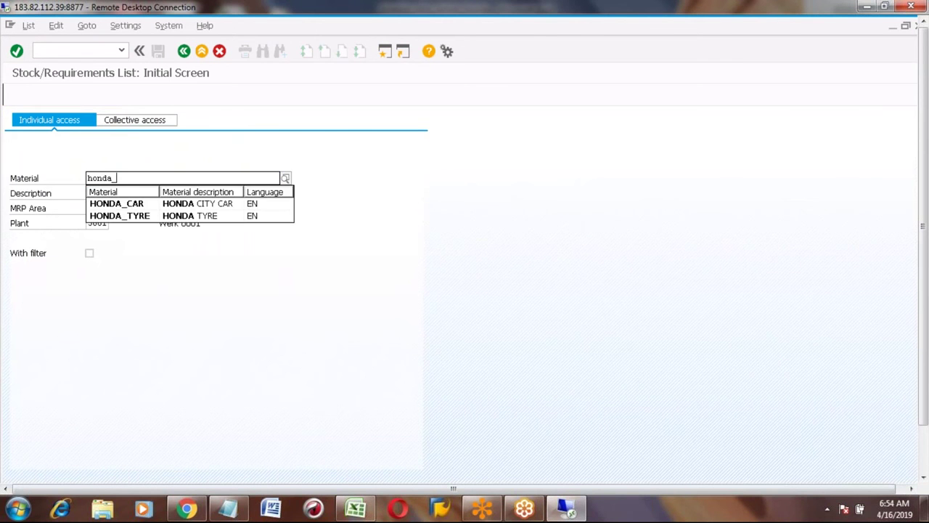
{"action": "key", "text": "Down"}
{"action": "key", "text": "Down"}
{"action": "key", "text": "Return"}
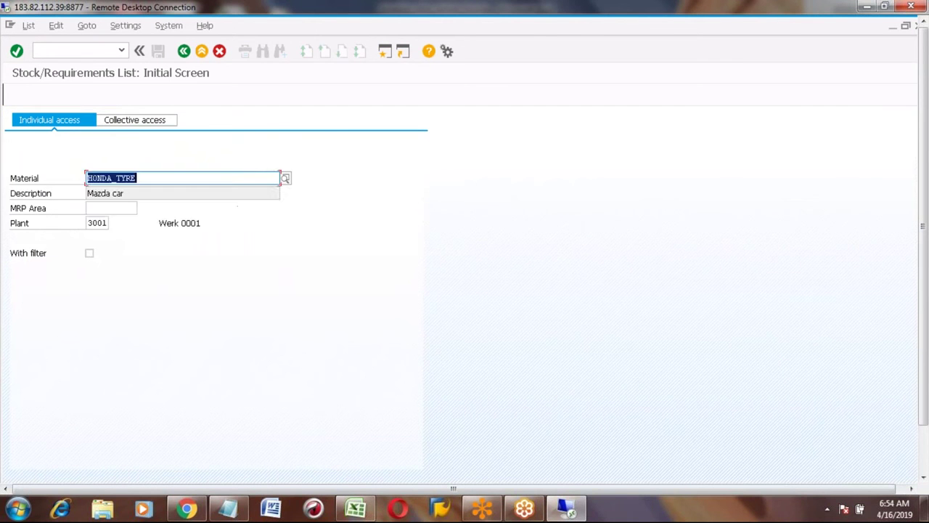
{"action": "key", "text": "Return"}
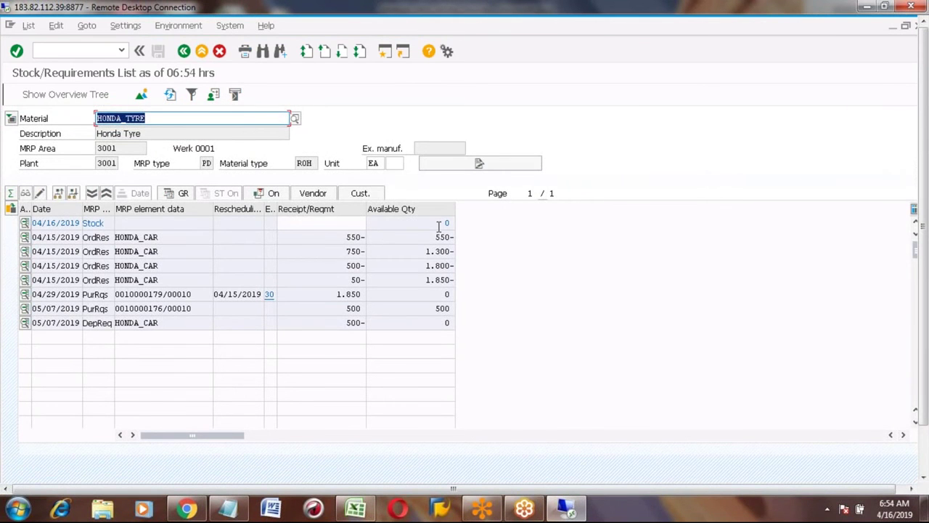
Examine HONDA_TYRE's available stock quantity and the element type and receipt quantity of the purchase requisition dated 04/29/2019.
{"action": "left_click", "coordinate": [439, 224]}
{"action": "double_click", "coordinate": [438, 225]}
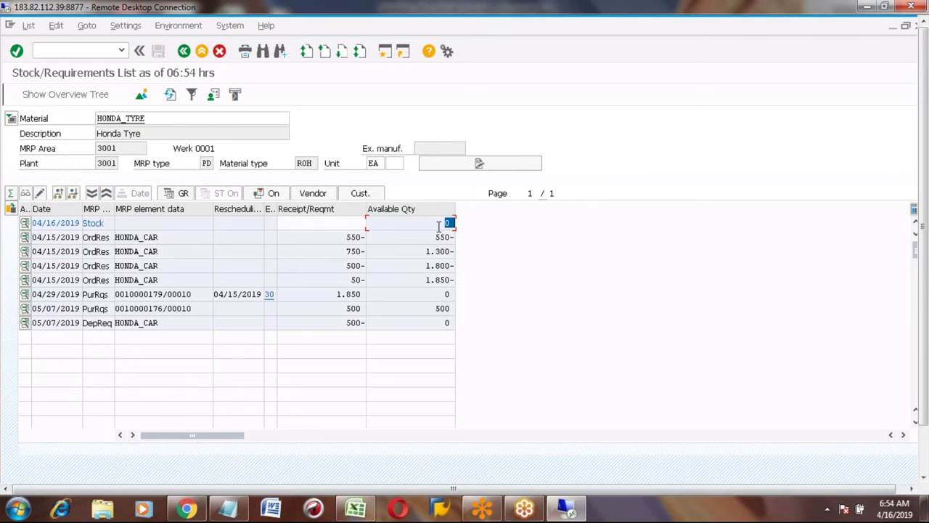
{"action": "left_click", "coordinate": [176, 118]}
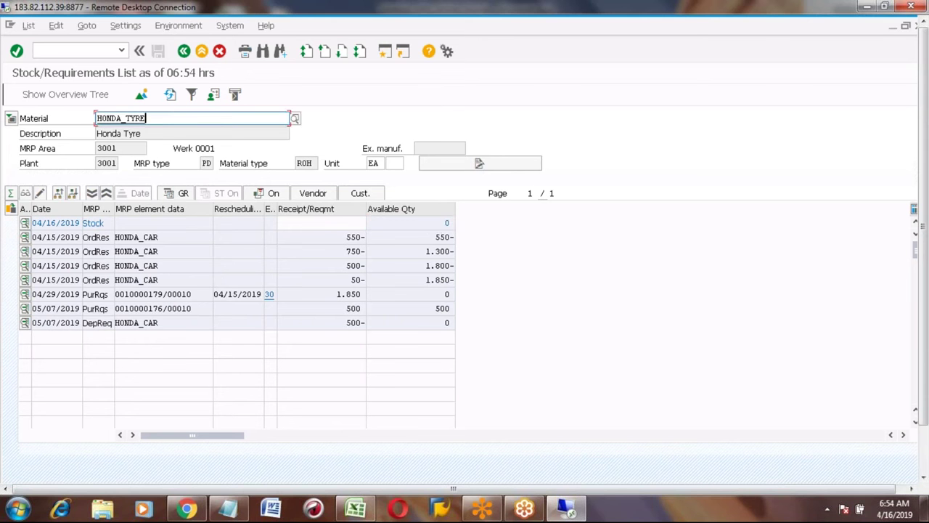
{"action": "left_click", "coordinate": [448, 223]}
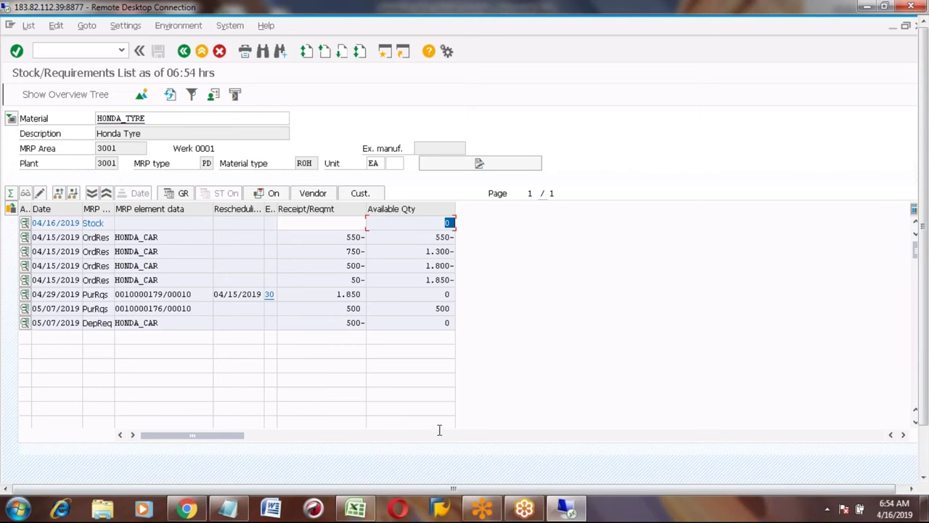
{"action": "left_click", "coordinate": [148, 294]}
{"action": "left_click", "coordinate": [135, 293]}
{"action": "left_click", "coordinate": [105, 294]}
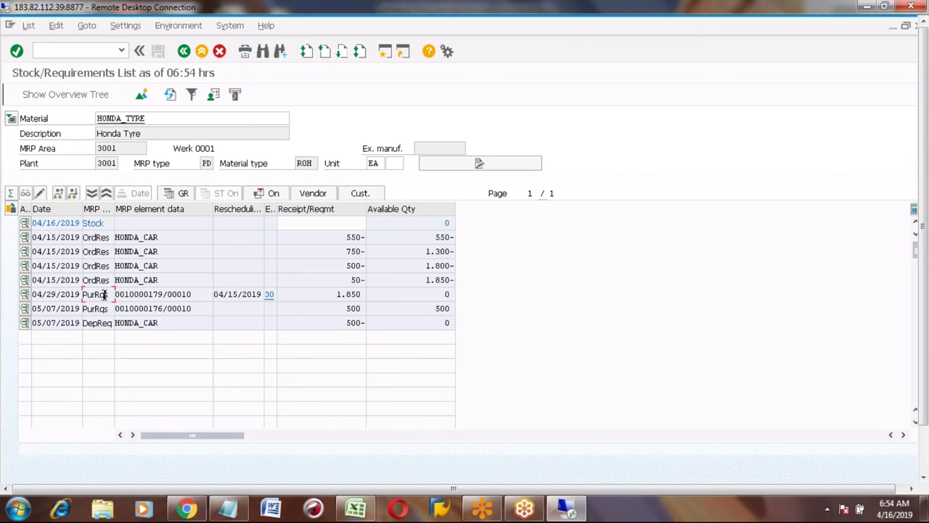
{"action": "left_click", "coordinate": [333, 293]}
{"action": "key", "text": "shift+Right"}
{"action": "key", "text": "shift+Right"}
{"action": "key", "text": "shift+Right"}
{"action": "key", "text": "shift+Right"}
{"action": "key", "text": "shift+Right"}
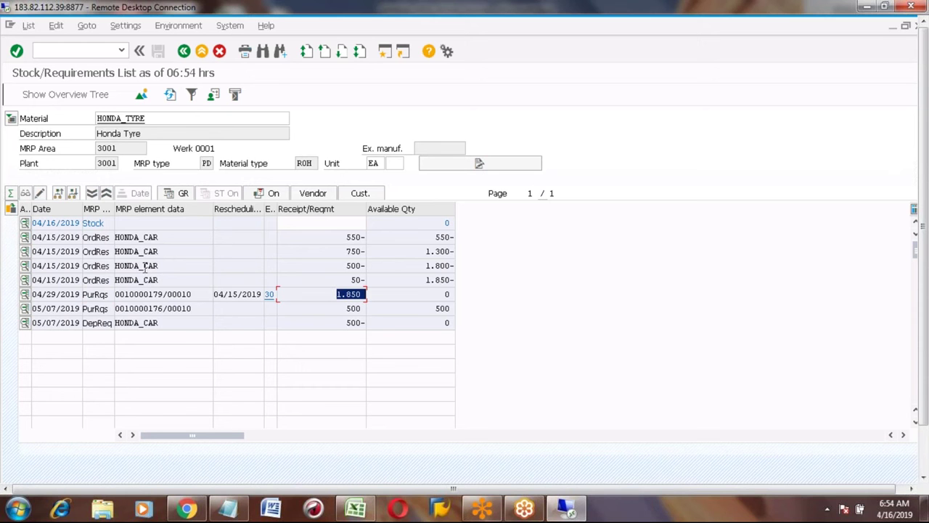
{"action": "left_click", "coordinate": [24, 295]}
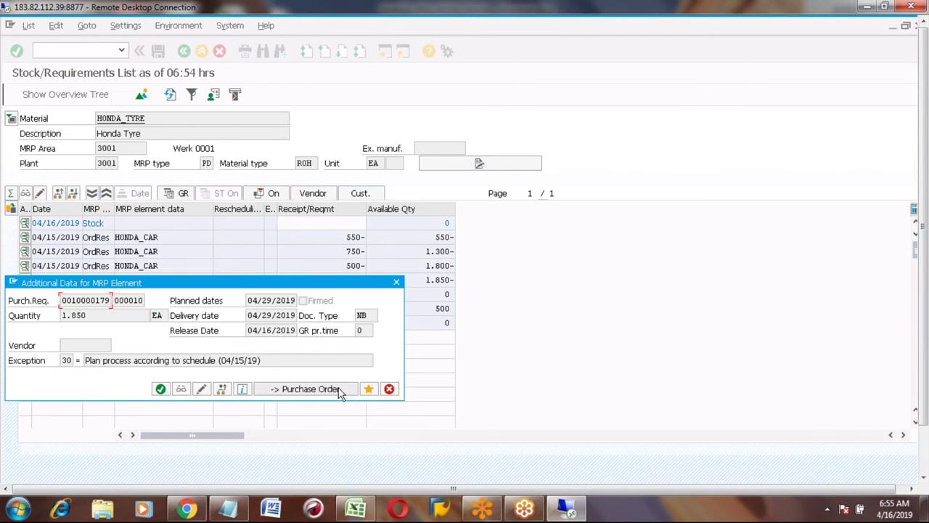
{"action": "left_click", "coordinate": [339, 391]}
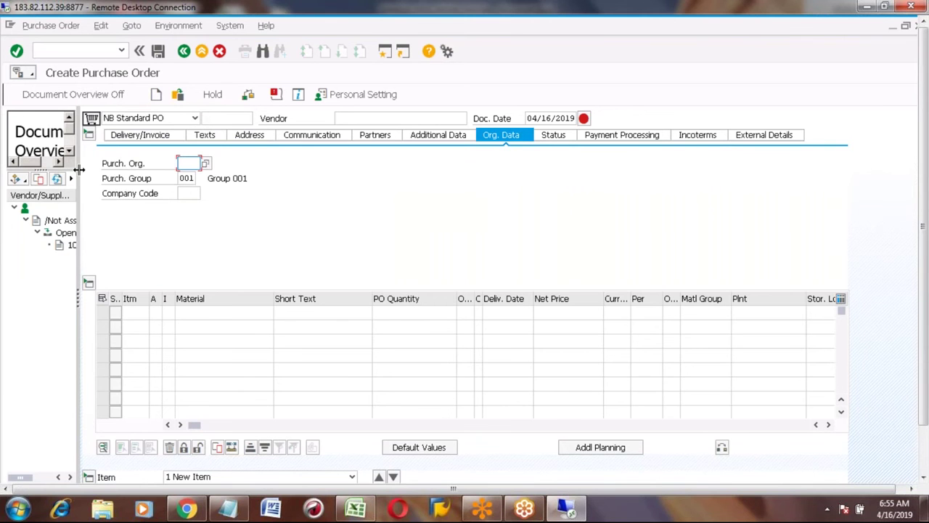
{"action": "left_click_drag", "start_coordinate": [78, 169], "coordinate": [126, 171]}
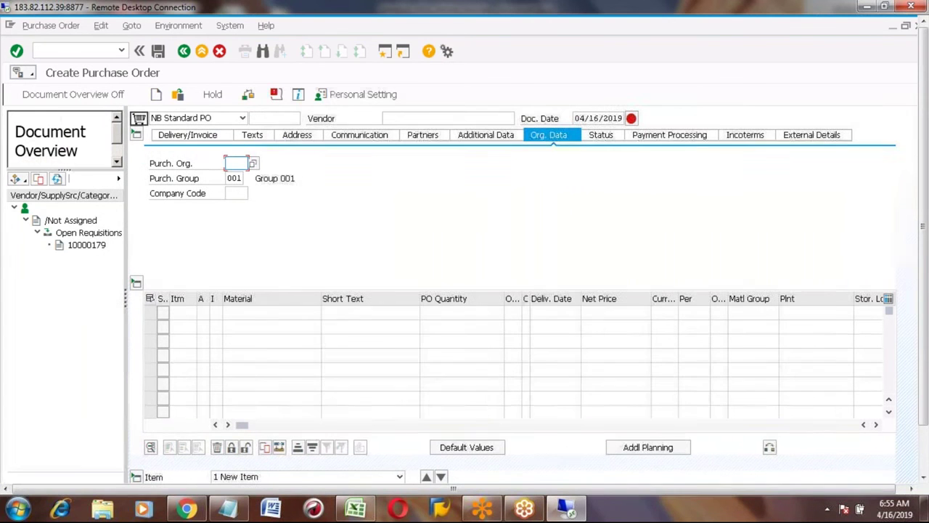
{"action": "left_click", "coordinate": [78, 247]}
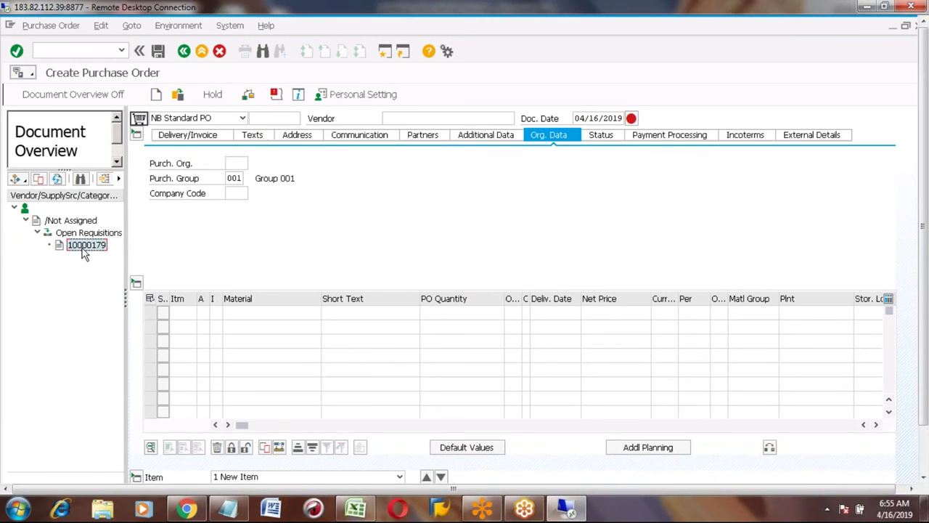
{"action": "left_click", "coordinate": [40, 180]}
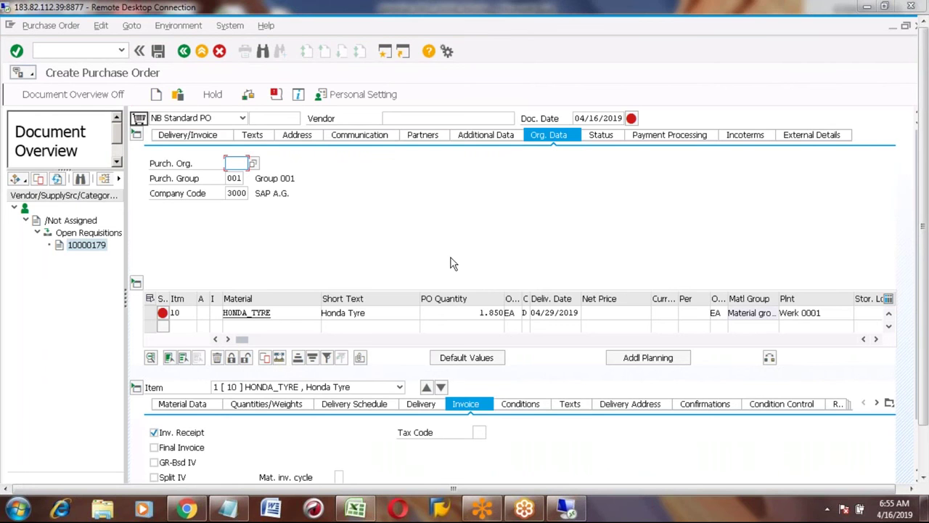
{"action": "left_click", "coordinate": [233, 165]}
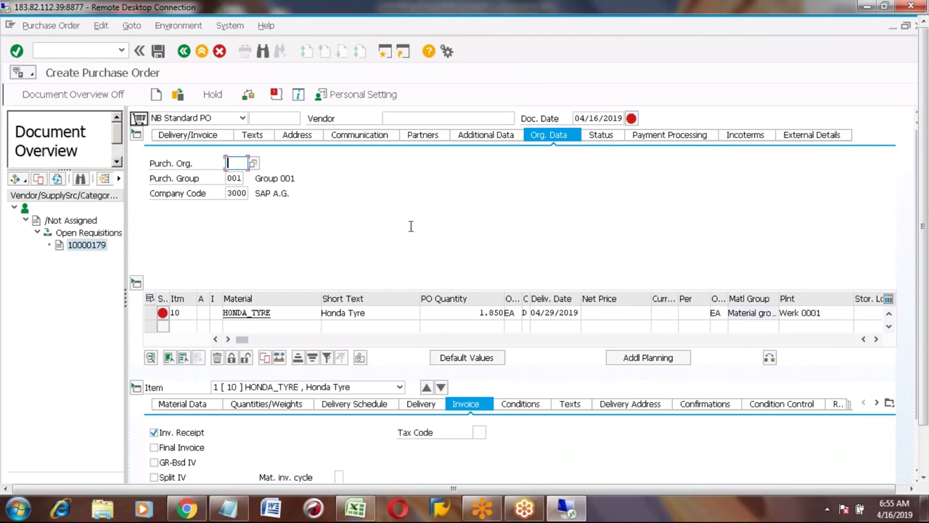
{"action": "left_click", "coordinate": [183, 52]}
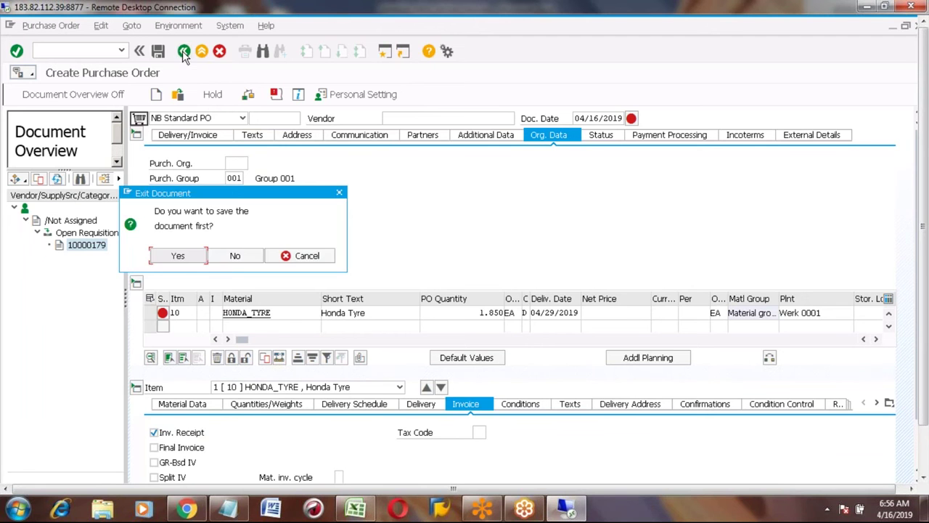
{"action": "left_click", "coordinate": [234, 257]}
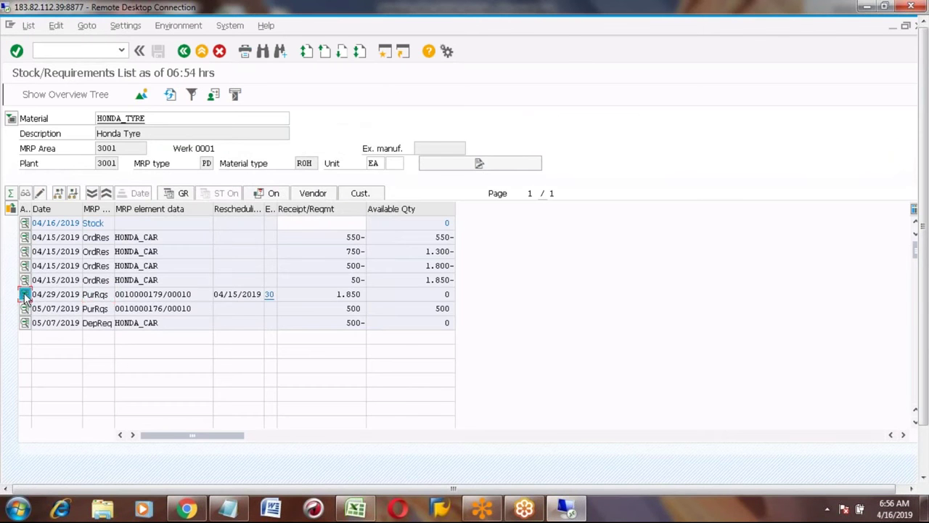
Open the HONDA_TYRE purchase requisition dated 04/29/2019 for changing and assign its source of supply through Source Determination.
{"action": "left_click", "coordinate": [24, 294]}
{"action": "left_click", "coordinate": [201, 389]}
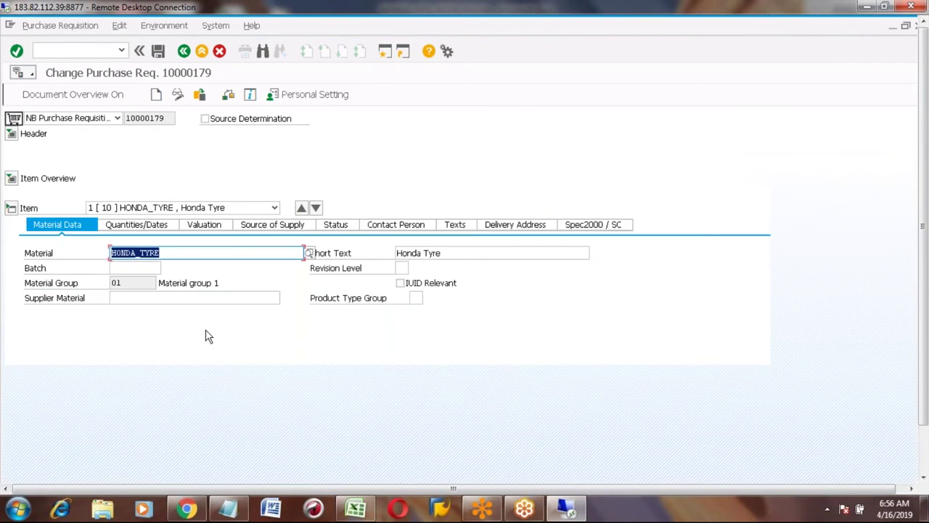
{"action": "left_click", "coordinate": [269, 225]}
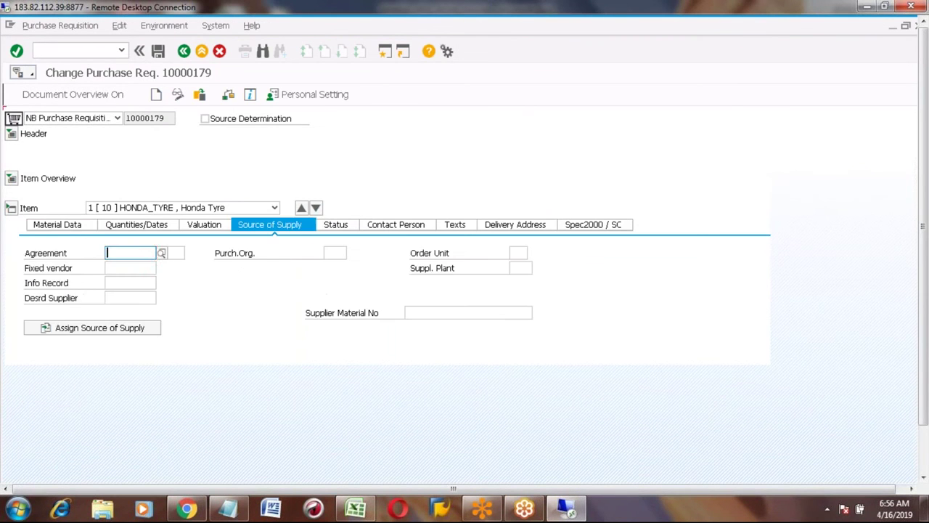
{"action": "left_click", "coordinate": [204, 118]}
{"action": "left_click", "coordinate": [119, 331]}
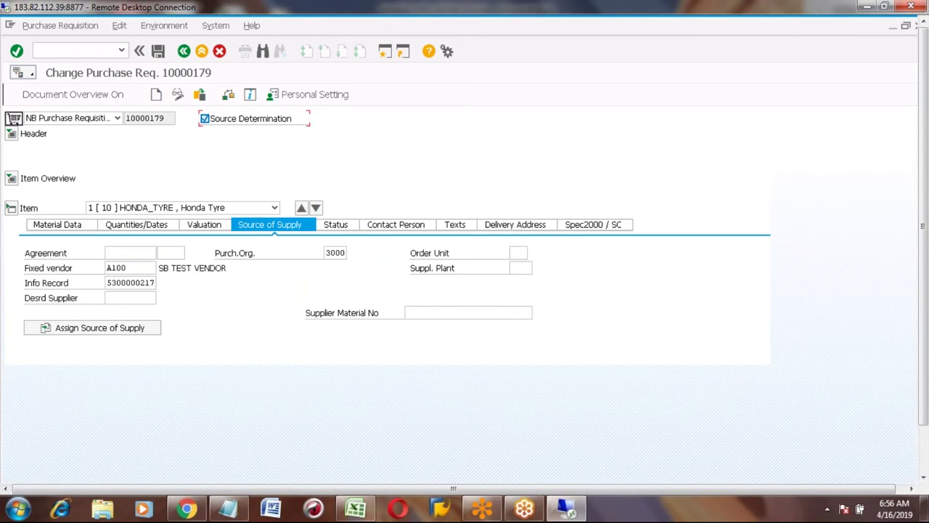
Check the fixed vendor assigned to the requisition item, expand the header, and save the requisition.
{"action": "left_click", "coordinate": [120, 270]}
{"action": "key", "text": "shift+Left"}
{"action": "key", "text": "shift+Left"}
{"action": "key", "text": "shift+Left"}
{"action": "key", "text": "shift+Left"}
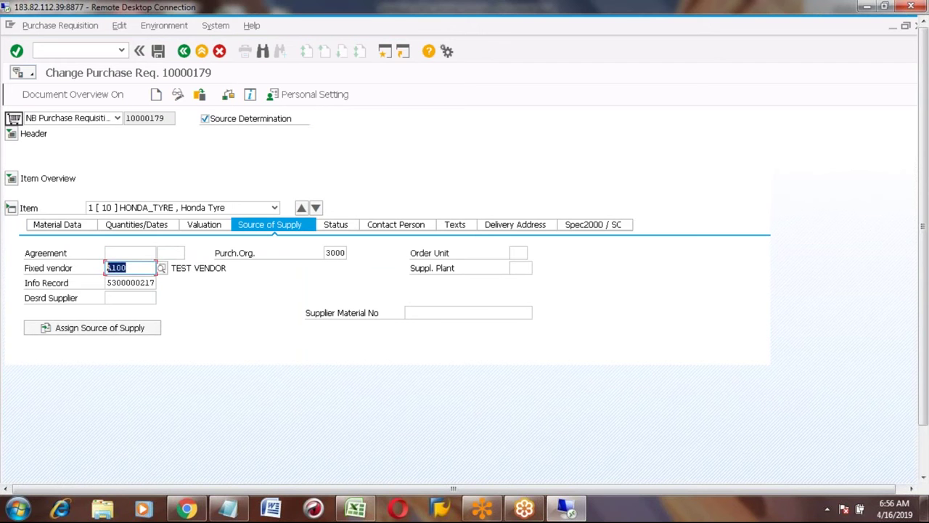
{"action": "left_click", "coordinate": [11, 135]}
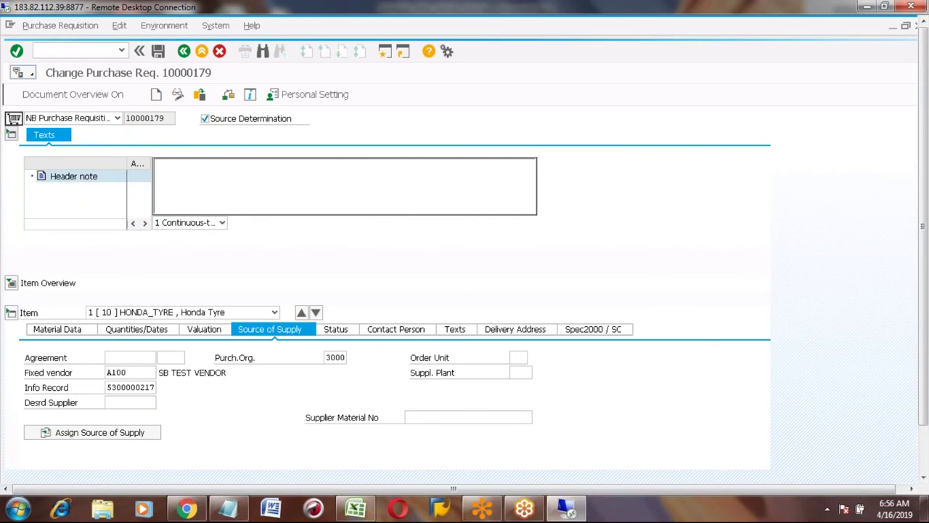
{"action": "left_click", "coordinate": [158, 51]}
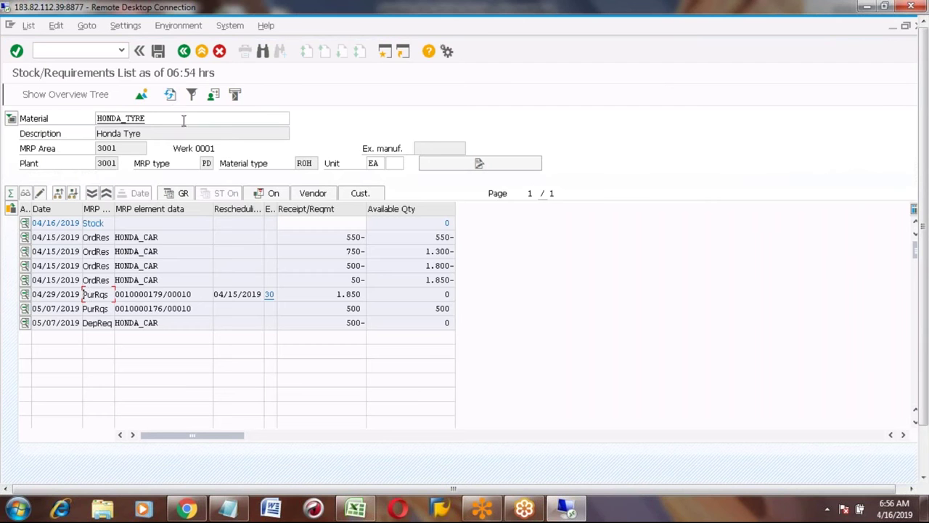
Refresh the stock/requirements list and convert the 04/29/2019 requisition into a standard purchase order, adopting the open requisition's item.
{"action": "left_click", "coordinate": [170, 95]}
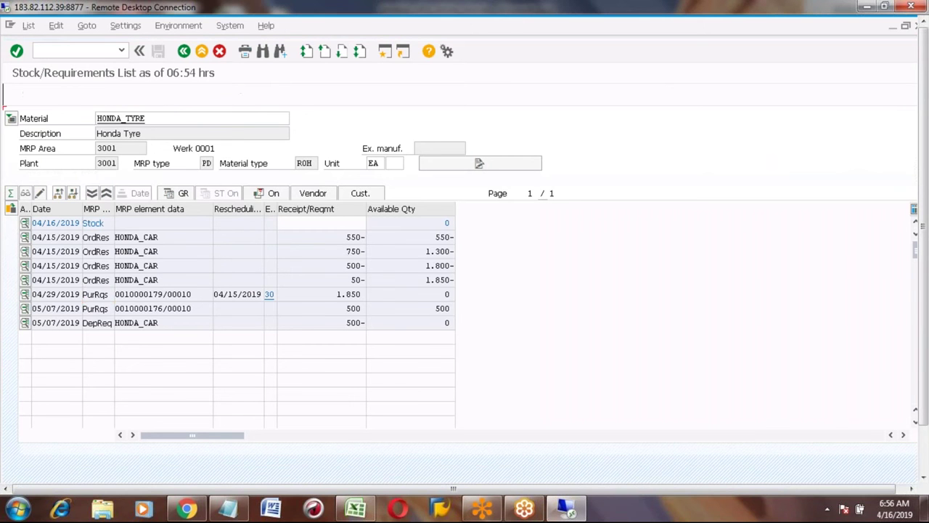
{"action": "left_click", "coordinate": [25, 294]}
{"action": "left_click", "coordinate": [289, 390]}
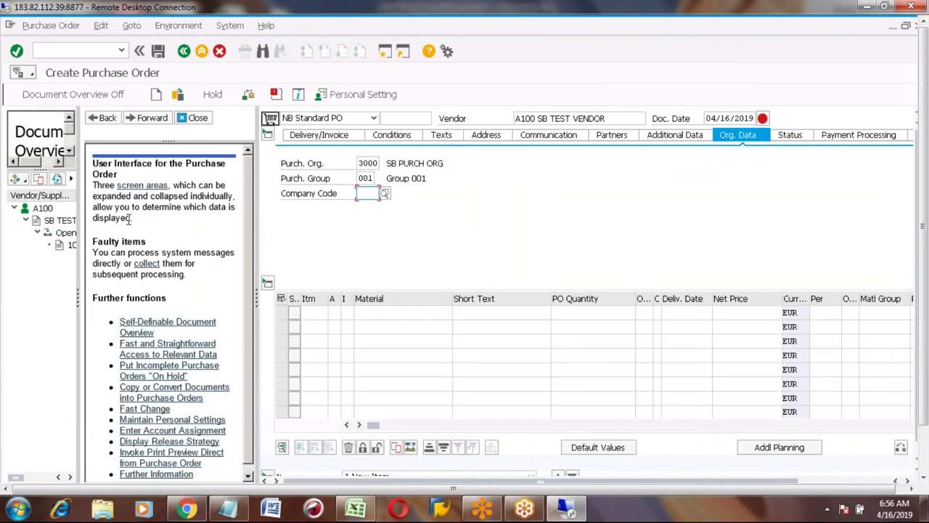
{"action": "left_click", "coordinate": [194, 118]}
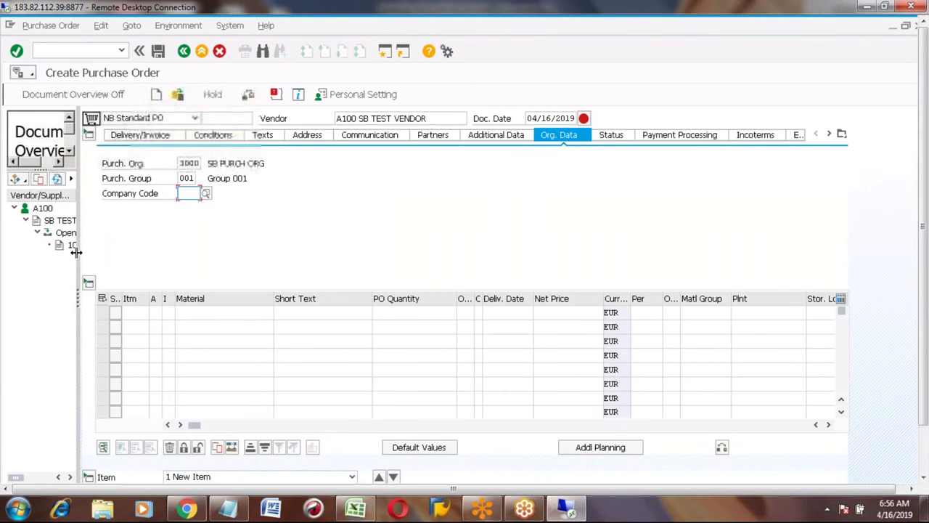
{"action": "left_click_drag", "start_coordinate": [75, 252], "coordinate": [109, 260]}
{"action": "left_click", "coordinate": [87, 247]}
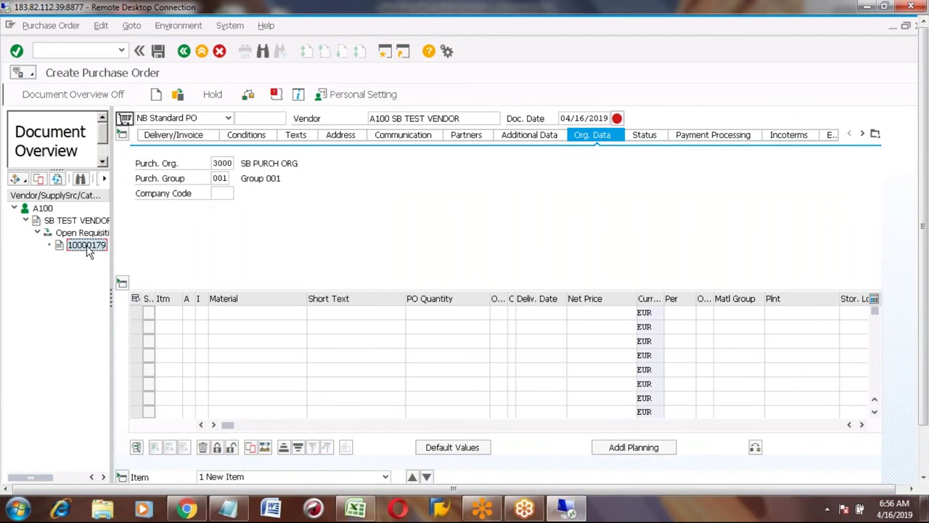
{"action": "left_click", "coordinate": [39, 181]}
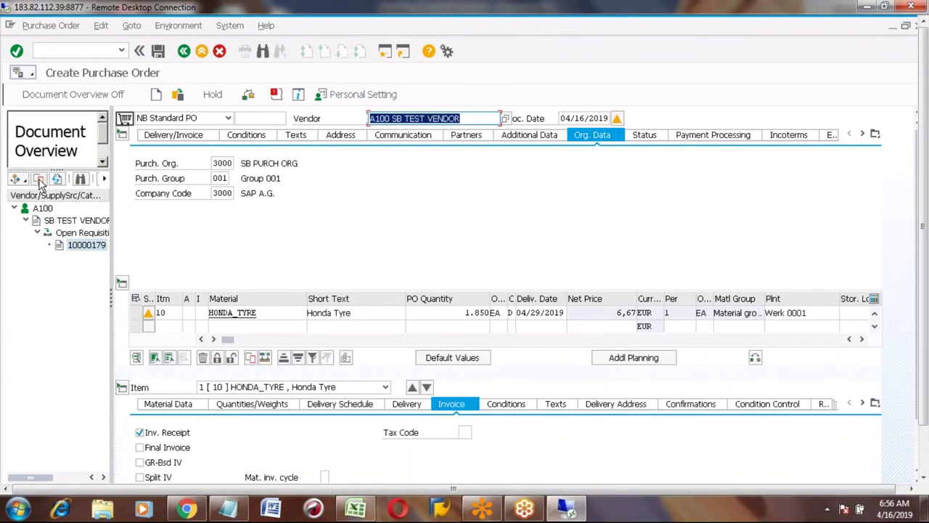
Review the HONDA_TYRE item and its invoice data in the new purchase order, and save the order.
{"action": "left_click", "coordinate": [269, 313]}
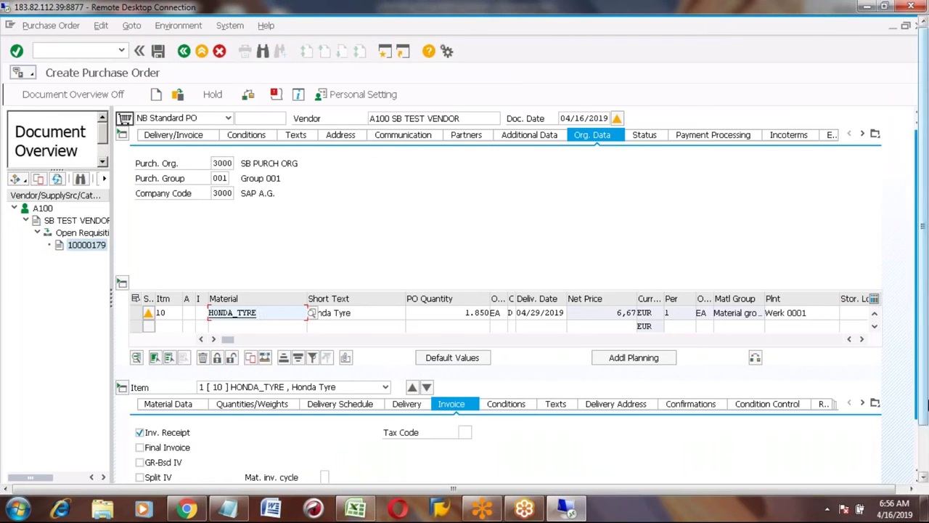
{"action": "left_click", "coordinate": [926, 455]}
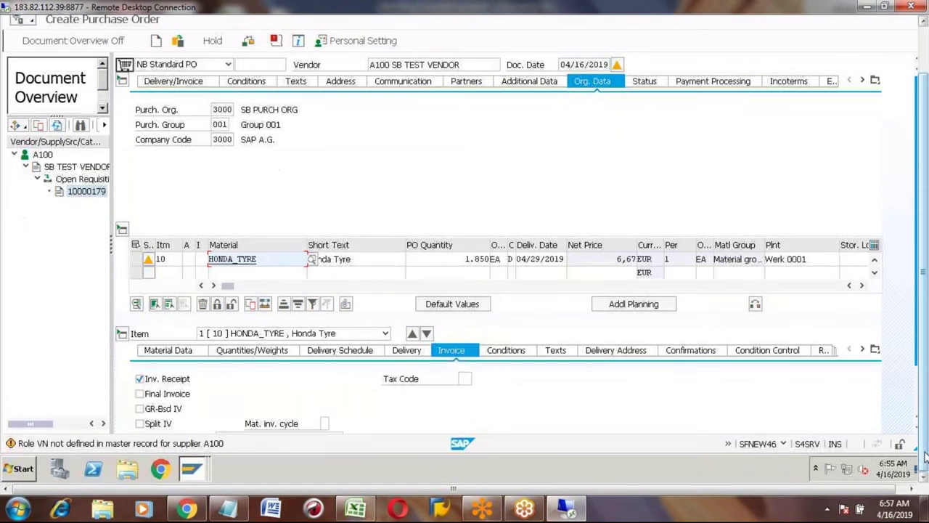
{"action": "left_click", "coordinate": [917, 410]}
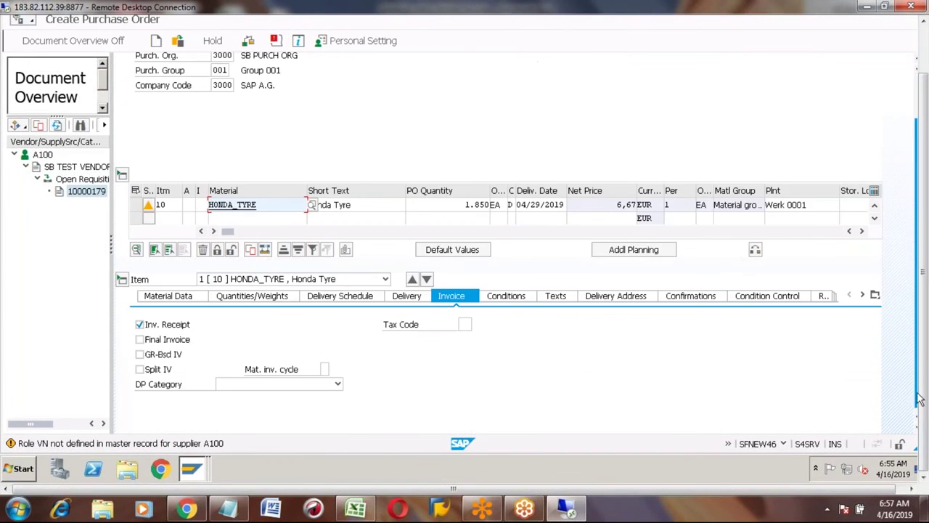
{"action": "left_click", "coordinate": [926, 49]}
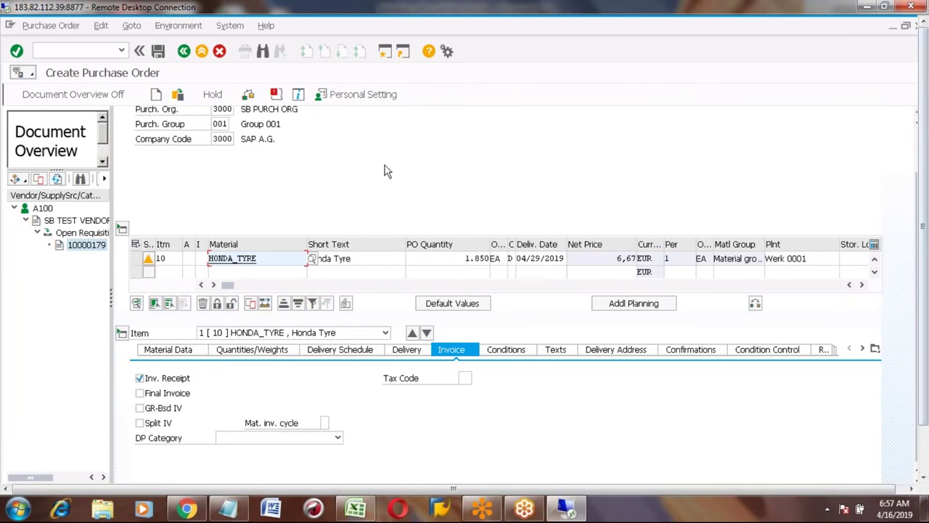
{"action": "left_click", "coordinate": [159, 50]}
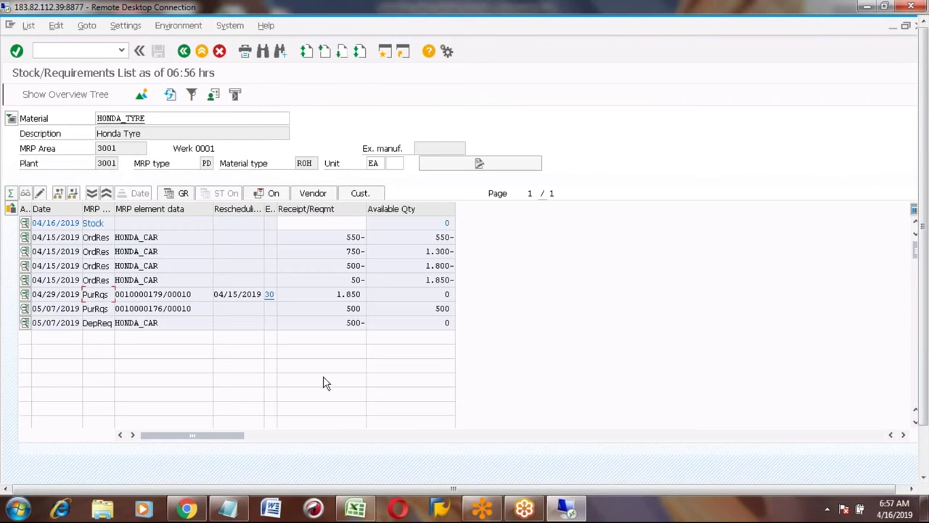
Refresh the HONDA_TYRE stock/requirements list and examine the MRP element data of the 04/29/2019 receipt.
{"action": "left_click", "coordinate": [926, 467]}
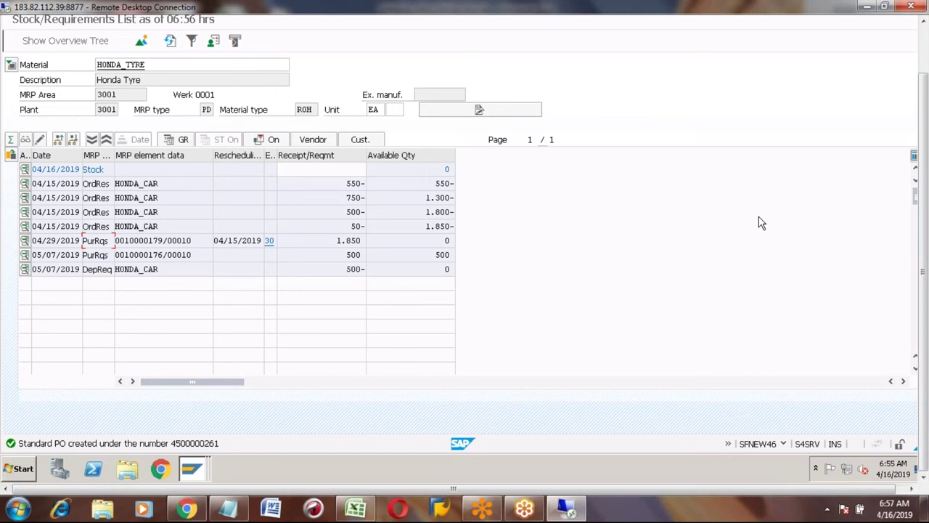
{"action": "left_click", "coordinate": [170, 43]}
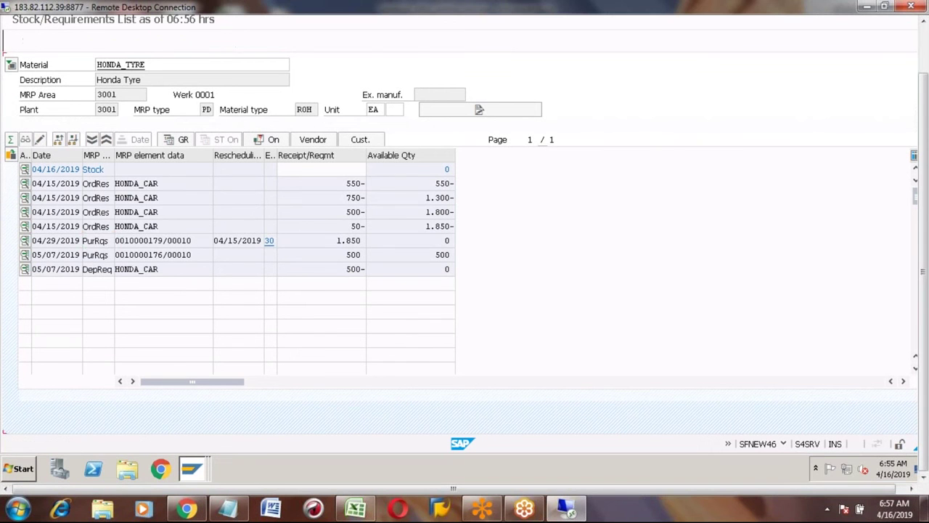
{"action": "left_click", "coordinate": [166, 241]}
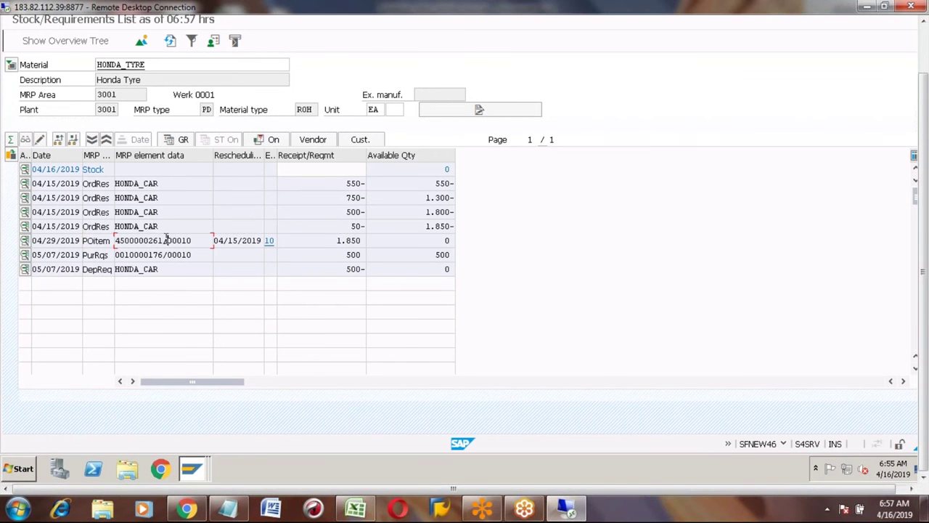
{"action": "key", "text": "shift+Left"}
{"action": "key", "text": "shift+Left"}
{"action": "key", "text": "shift+Left"}
{"action": "key", "text": "shift+Left"}
{"action": "key", "text": "shift+Left"}
{"action": "key", "text": "shift+Left"}
{"action": "key", "text": "shift+Left"}
{"action": "key", "text": "shift+Left"}
{"action": "key", "text": "shift+Left"}
{"action": "key", "text": "shift+Left"}
{"action": "key", "text": "Left"}
Switch to the Production Version: Mass Processing session and exit it to the SAP Easy Access screen.
{"action": "left_click", "coordinate": [201, 471]}
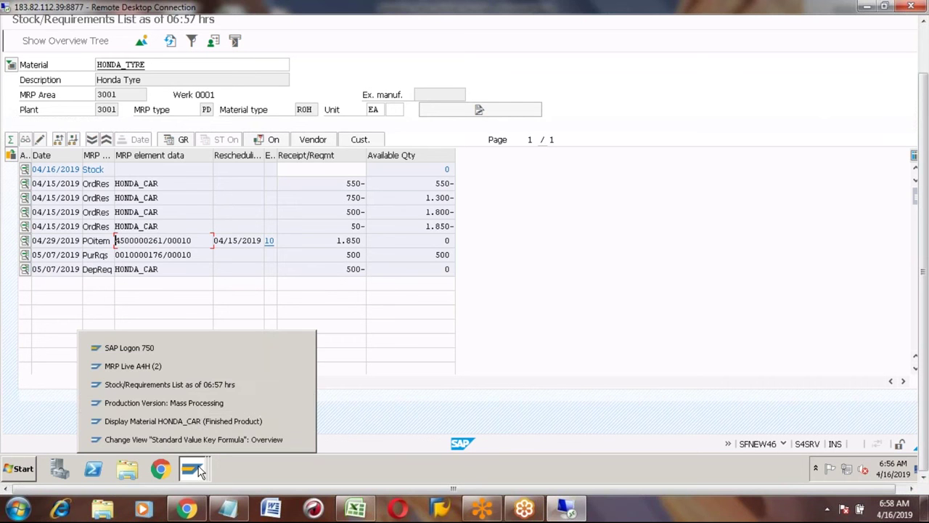
{"action": "left_click", "coordinate": [195, 405]}
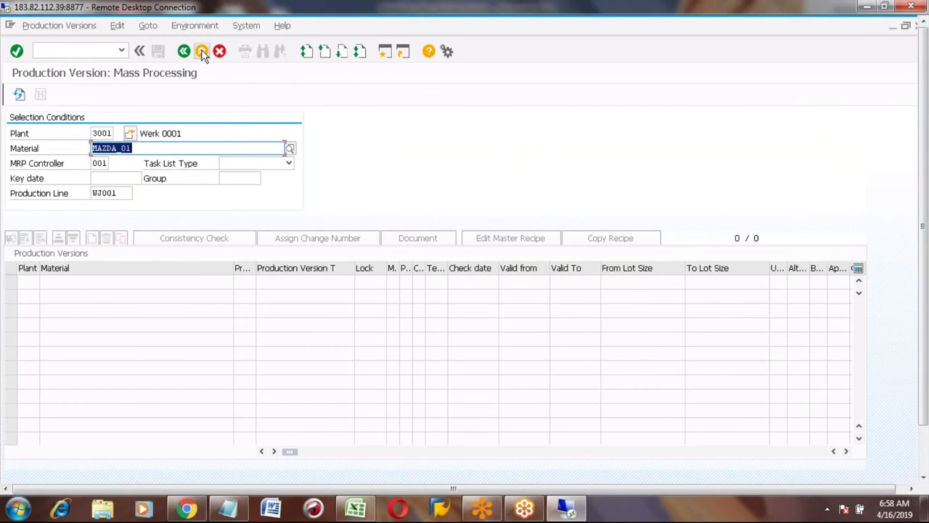
{"action": "left_click", "coordinate": [203, 52]}
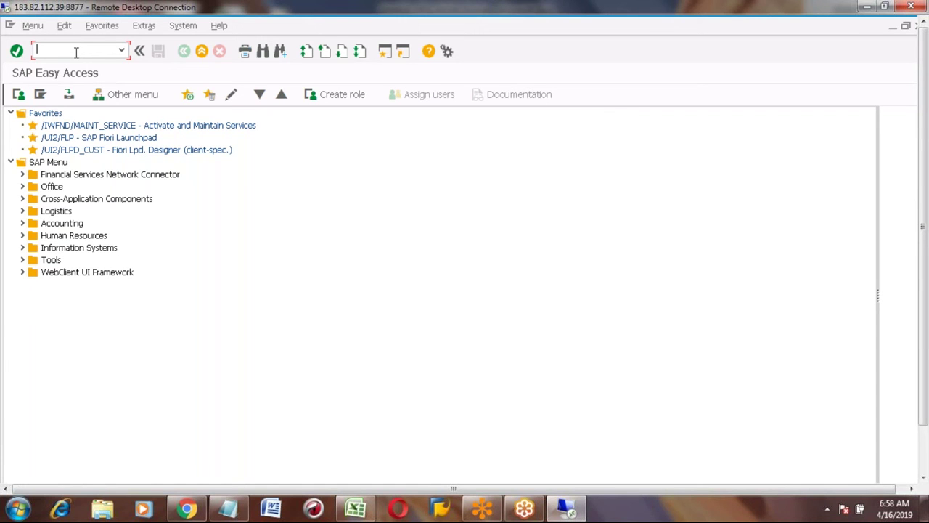
{"action": "key", "text": "alt+Tab"}
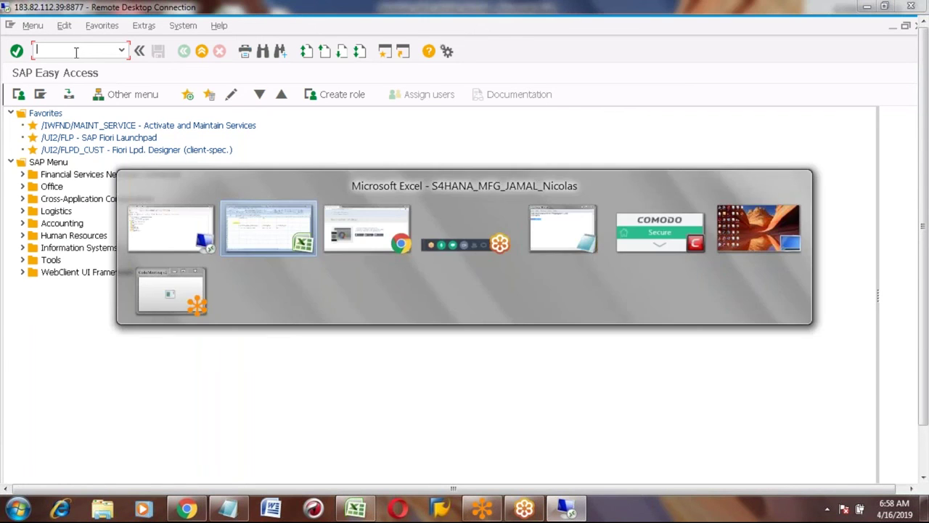
{"action": "key", "text": "alt+Tab"}
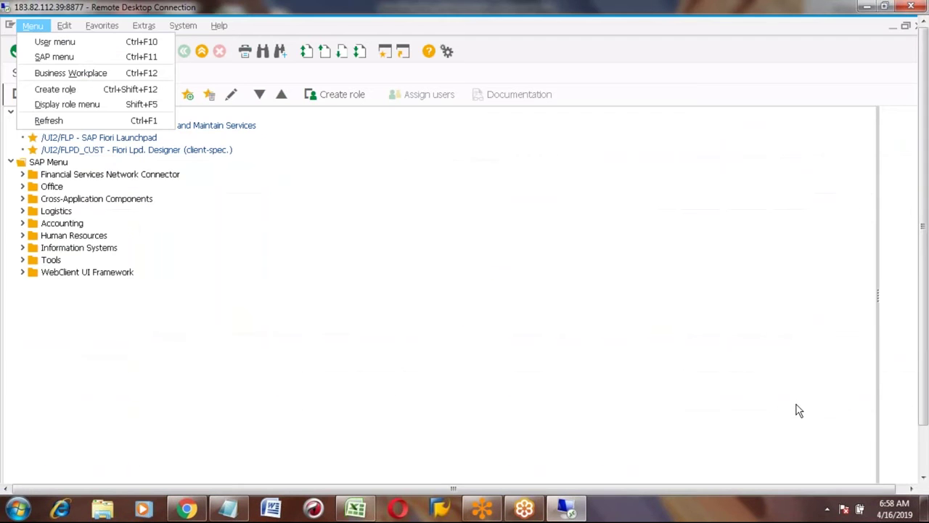
Return to the stock/requirements list session and compare the MRP element types of the 04/29/2019 receipt and the 05/07/2019 requisition.
{"action": "left_click", "coordinate": [924, 456]}
{"action": "left_click", "coordinate": [195, 468]}
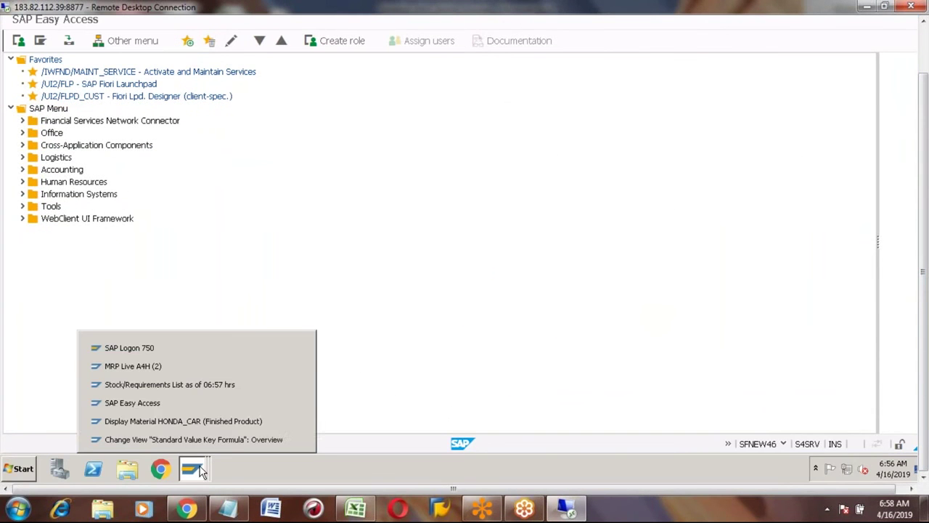
{"action": "left_click", "coordinate": [158, 385]}
{"action": "left_click", "coordinate": [85, 241]}
{"action": "key", "text": "shift+Right"}
{"action": "key", "text": "shift+Right"}
{"action": "key", "text": "shift+Right"}
{"action": "key", "text": "shift+Right"}
{"action": "key", "text": "shift+Right"}
{"action": "key", "text": "shift+Right"}
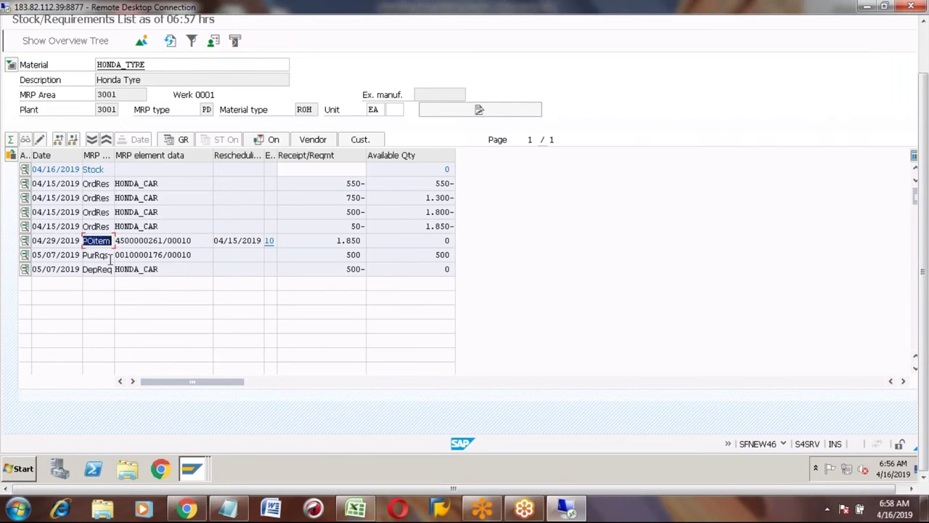
{"action": "left_click", "coordinate": [109, 255]}
{"action": "key", "text": "shift+Left"}
{"action": "key", "text": "shift+Left"}
{"action": "key", "text": "shift+Left"}
{"action": "key", "text": "shift+Left"}
{"action": "key", "text": "shift+Left"}
{"action": "key", "text": "shift+Left"}
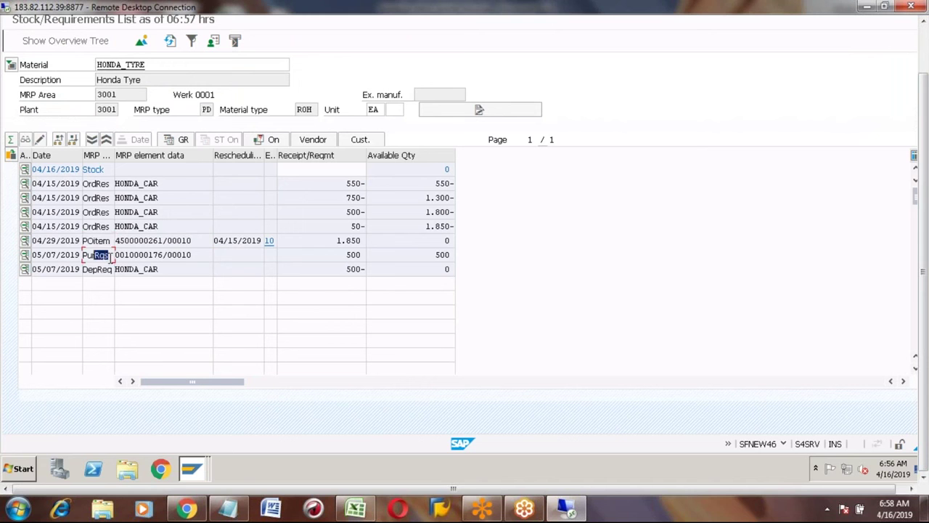
Bring up the SAP Easy Access session, and in the Excel notes add the heading "Purchasing process" in K293.
{"action": "left_click", "coordinate": [194, 471]}
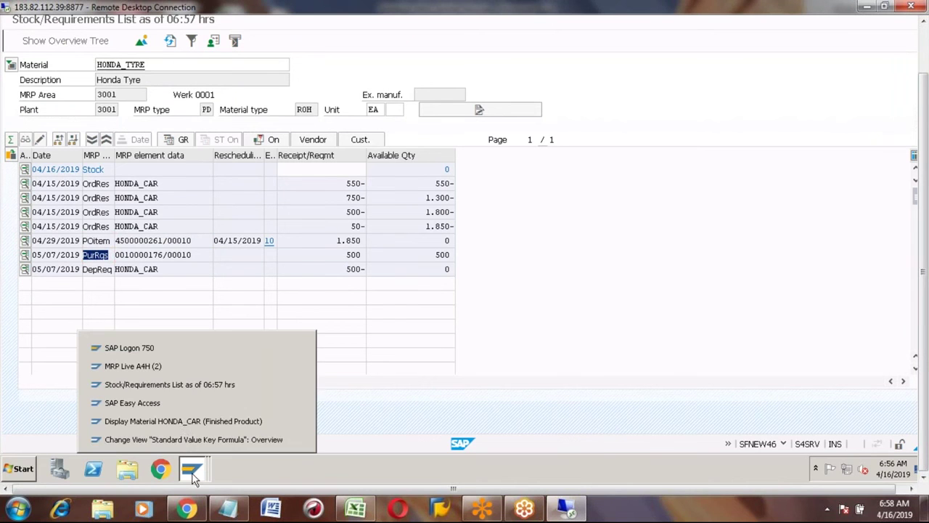
{"action": "left_click", "coordinate": [149, 403]}
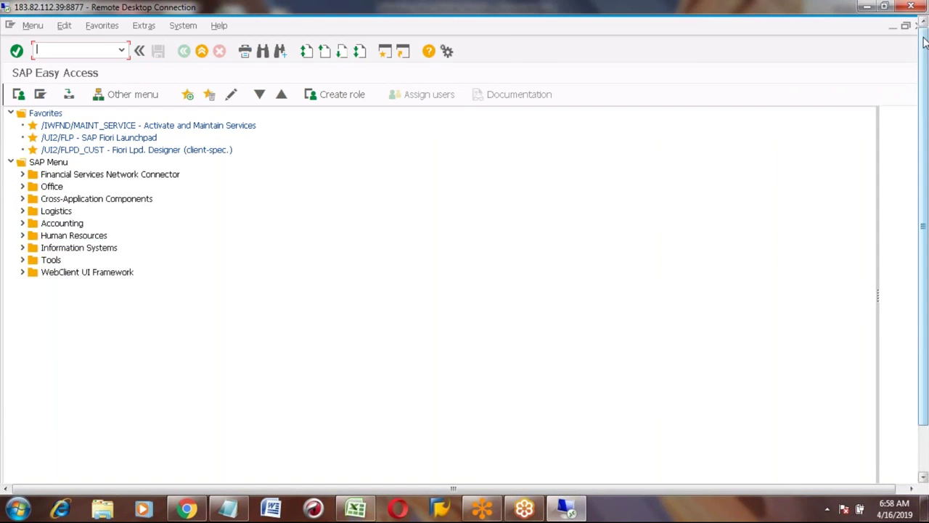
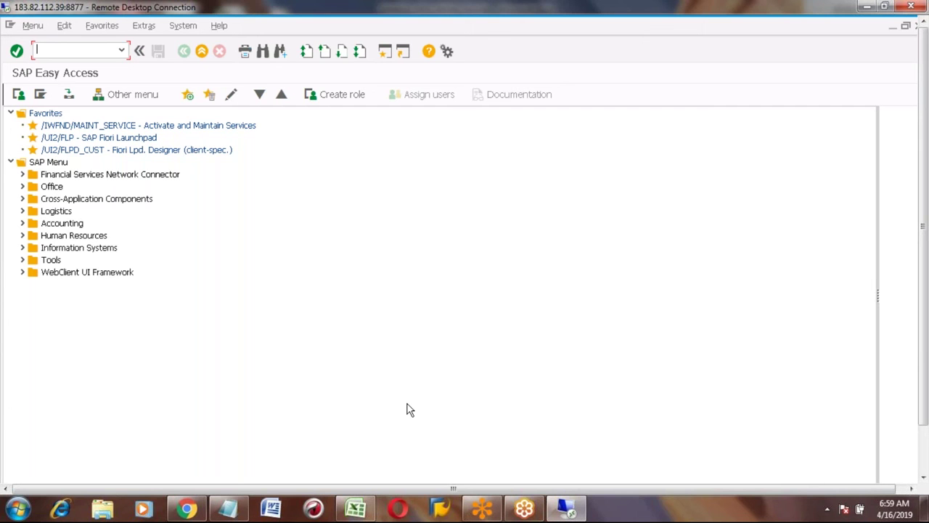
{"action": "left_click", "coordinate": [356, 508]}
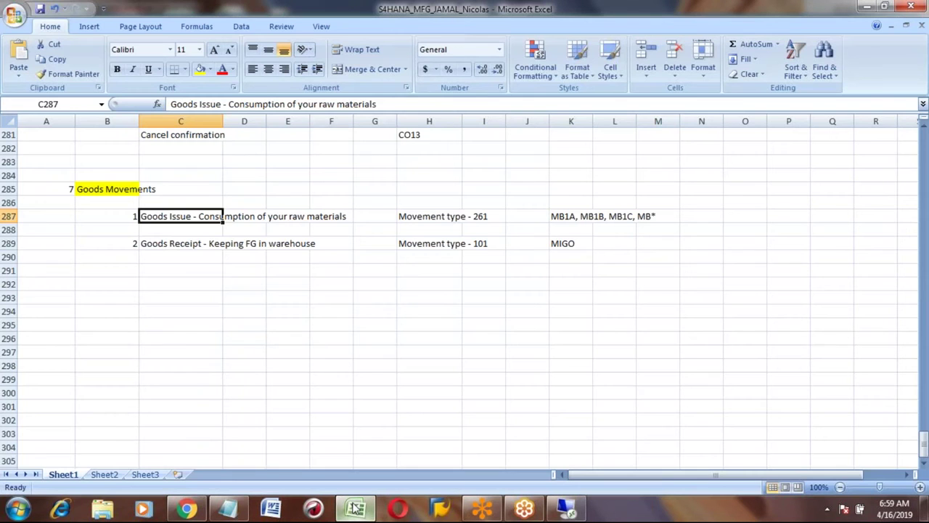
{"action": "left_click", "coordinate": [565, 298]}
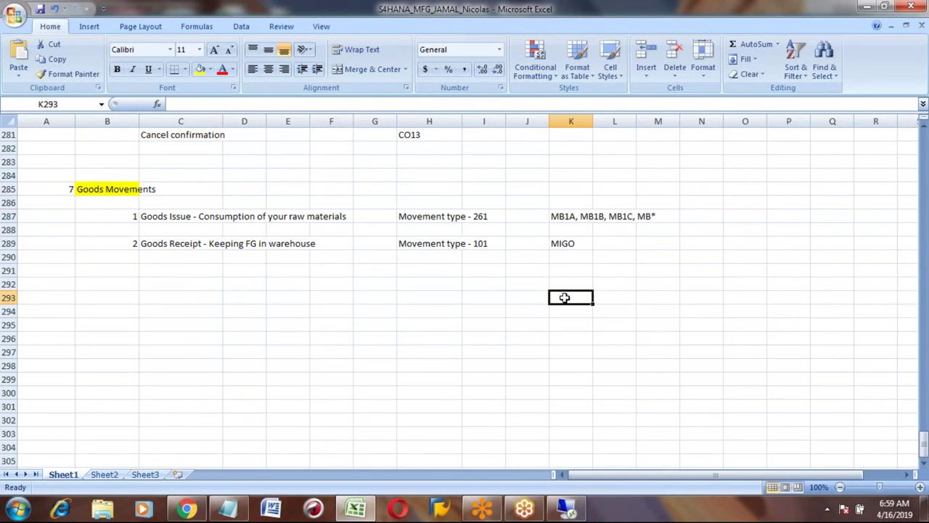
{"action": "type", "text": "Purc"}
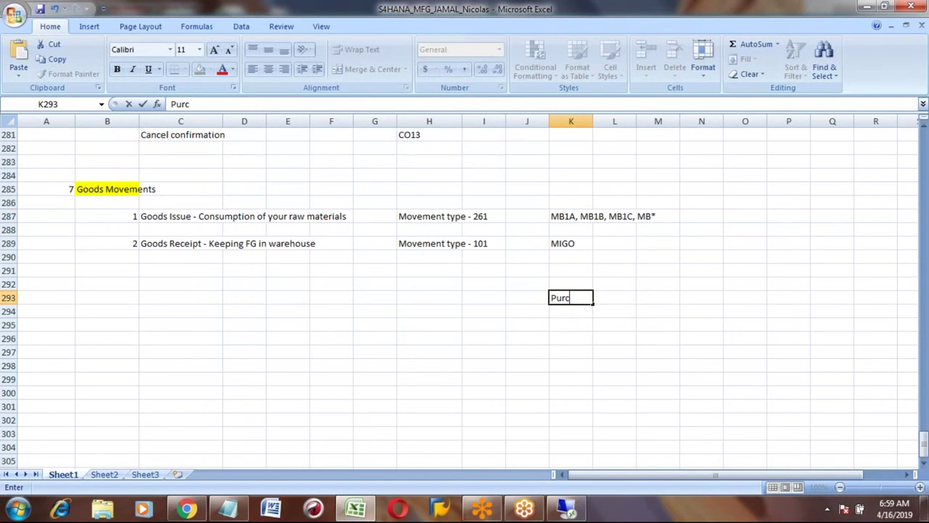
{"action": "type", "text": "hasing proces"}
{"action": "type", "text": "s"}
{"action": "key", "text": "Return"}
{"action": "key", "text": "Return"}
List "1 Purchase requisition" and "2 Convert to Purchase order" in rows 295 and 296 under the purchasing heading.
{"action": "type", "text": "1"}
{"action": "key", "text": "Tab"}
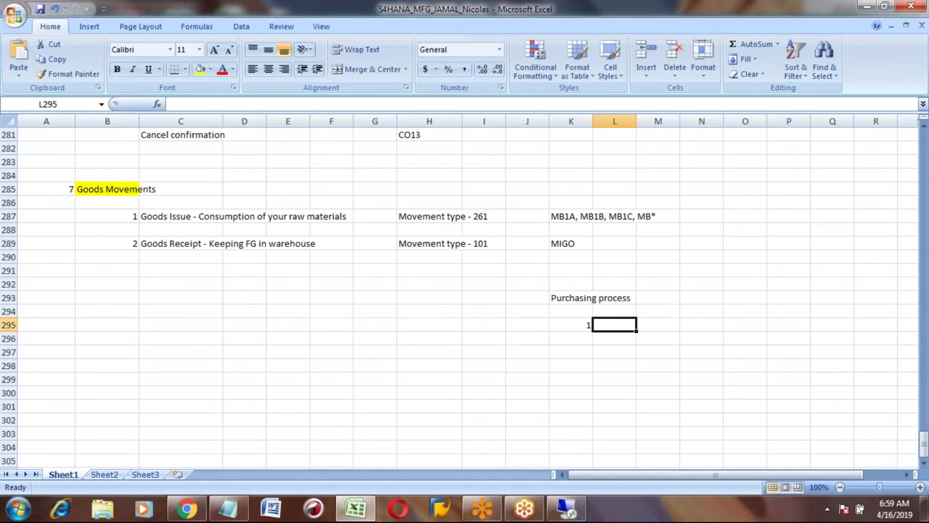
{"action": "type", "text": "Purchase requisition"}
{"action": "key", "text": "Return"}
{"action": "type", "text": "2"}
{"action": "key", "text": "Tab"}
{"action": "type", "text": "Convert to Purchase order"}
{"action": "key", "text": "Return"}
{"action": "key", "text": "Left"}
Add item 3, "Goods Receipt againest Purchase Order", in row 297 of the purchasing list.
{"action": "type", "text": "3"}
{"action": "key", "text": "Tab"}
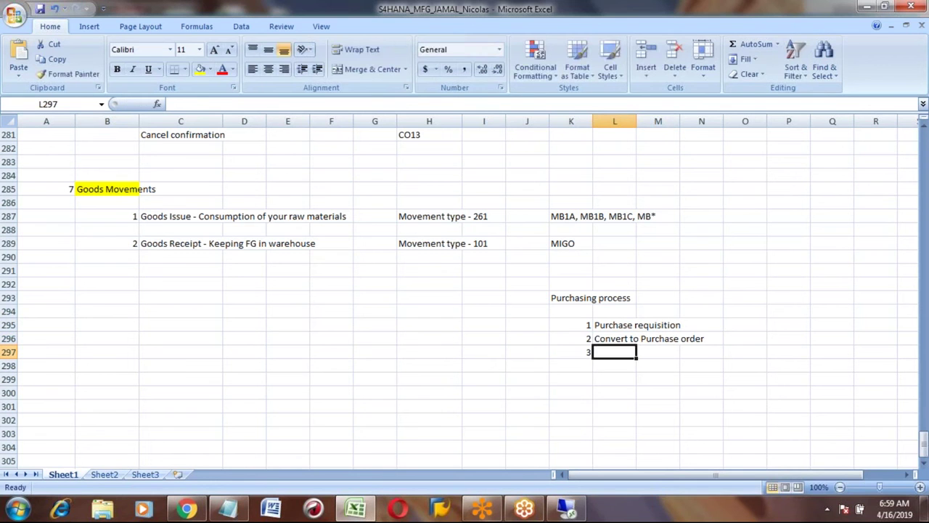
{"action": "type", "text": "Goods Re"}
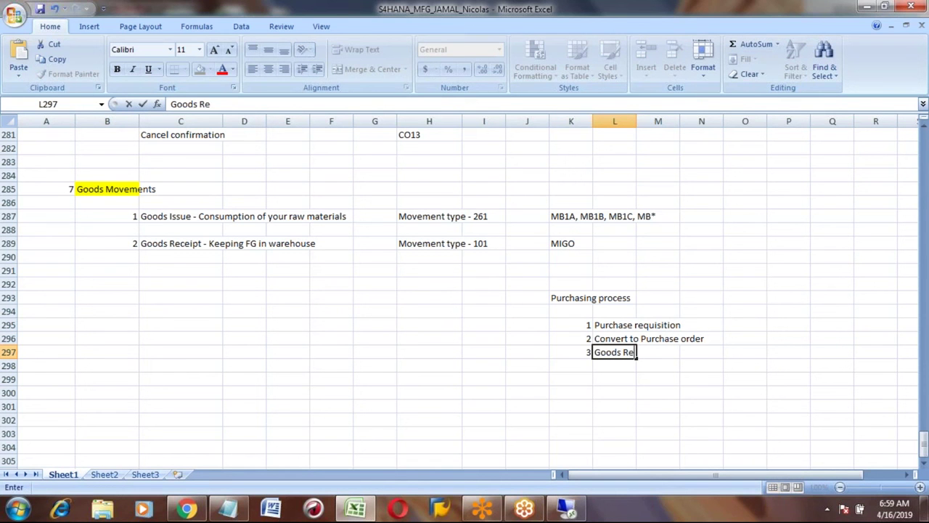
{"action": "type", "text": "ceipt againest Purchase Order"}
{"action": "key", "text": "Return"}
{"action": "left_click", "coordinate": [631, 353]}
{"action": "key", "text": "Return"}
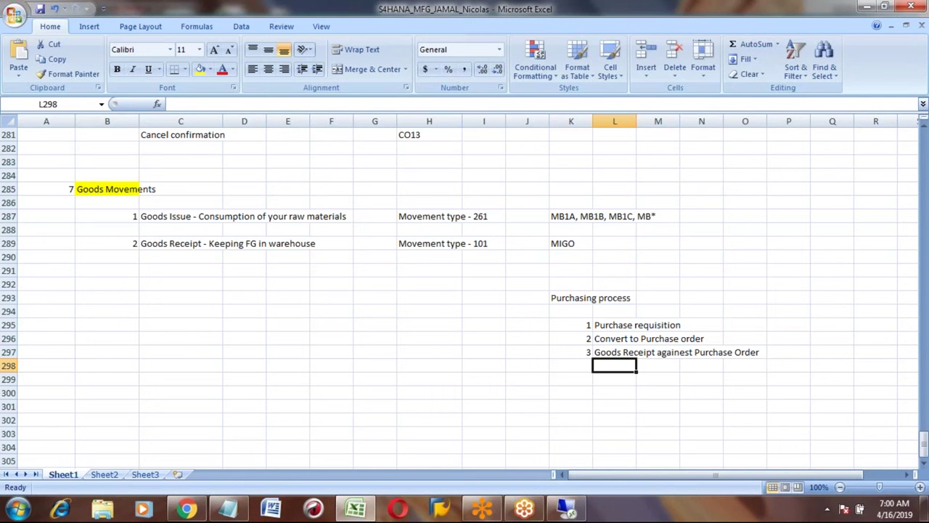
Enter the transaction codes MD04, MD04 and MIGO in P295 to P297 beside the purchasing items, and return to the SAP session.
{"action": "left_click", "coordinate": [629, 352]}
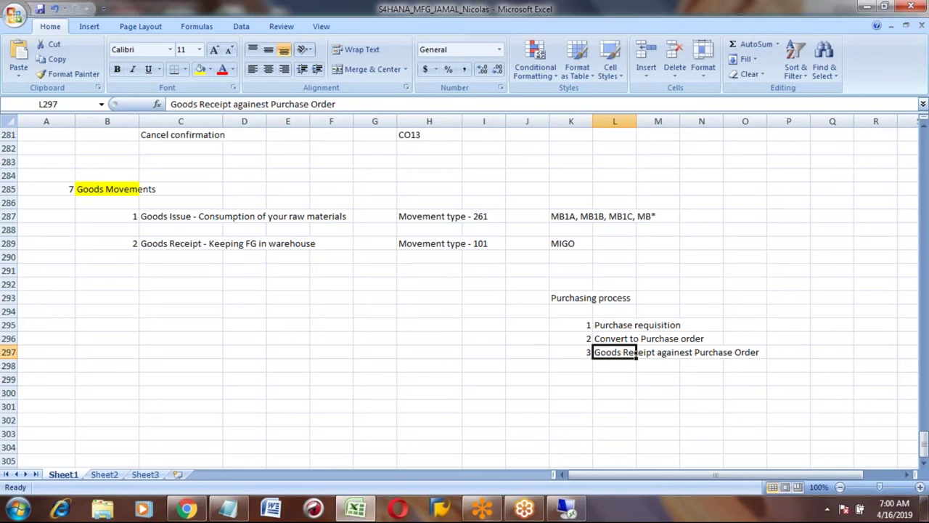
{"action": "left_click", "coordinate": [571, 352]}
{"action": "left_click", "coordinate": [614, 352]}
{"action": "key", "text": "Right"}
{"action": "key", "text": "Right"}
{"action": "key", "text": "Right"}
{"action": "key", "text": "Right"}
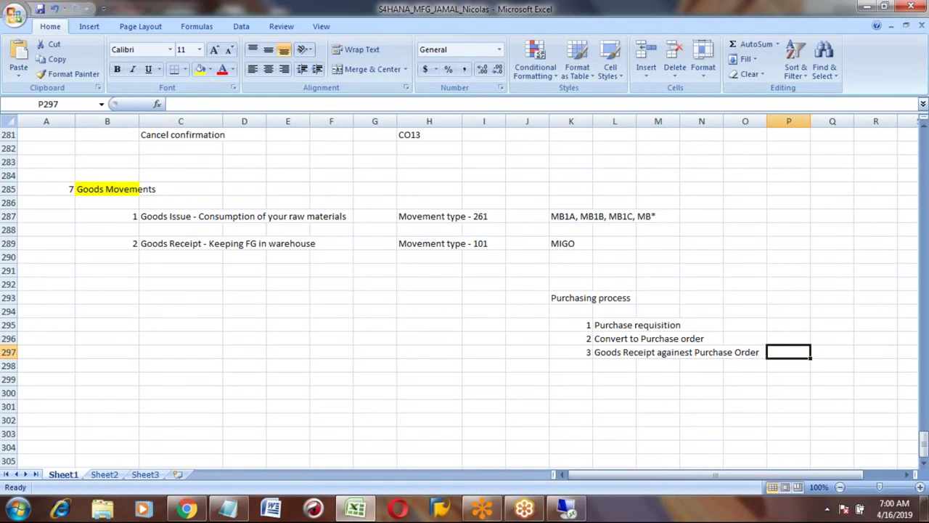
{"action": "left_click", "coordinate": [789, 325]}
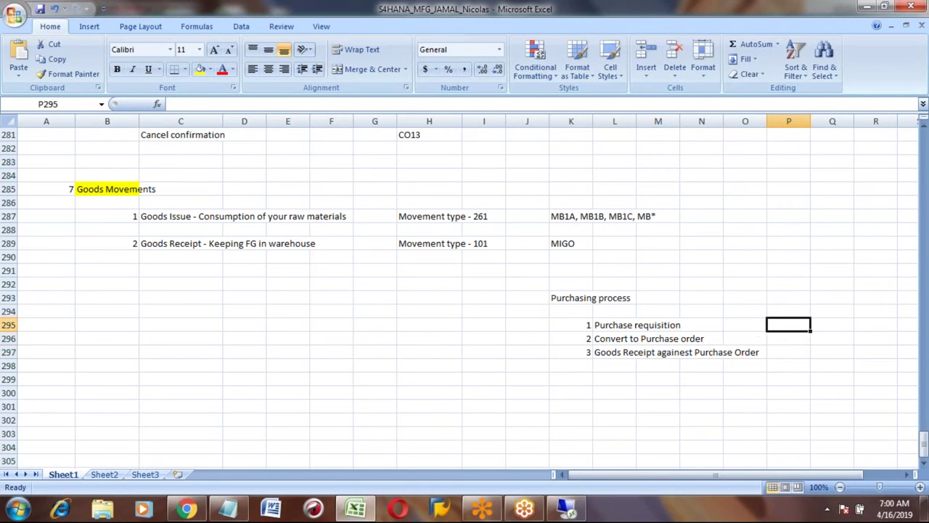
{"action": "type", "text": "MD04"}
{"action": "key", "text": "Return"}
{"action": "type", "text": "MD04"}
{"action": "key", "text": "Return"}
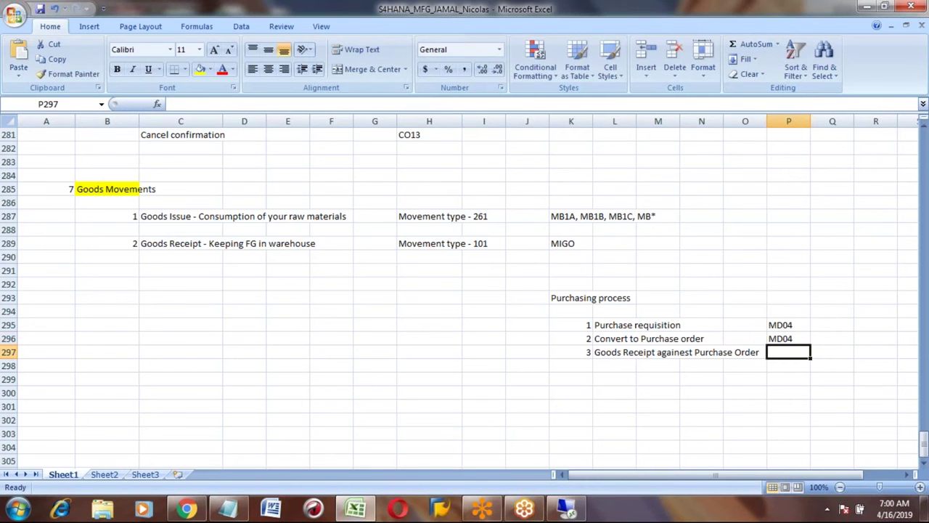
{"action": "type", "text": "MIGO"}
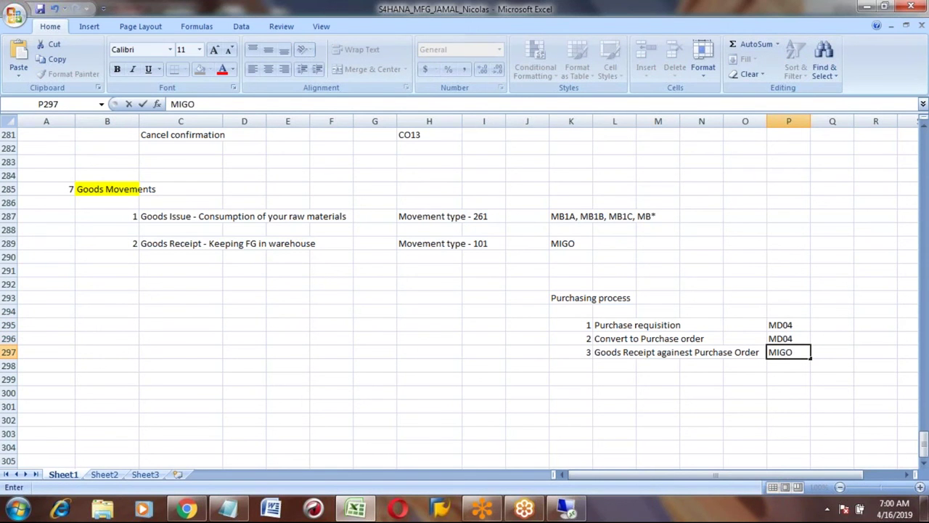
{"action": "key", "text": "Return"}
{"action": "left_click", "coordinate": [789, 352]}
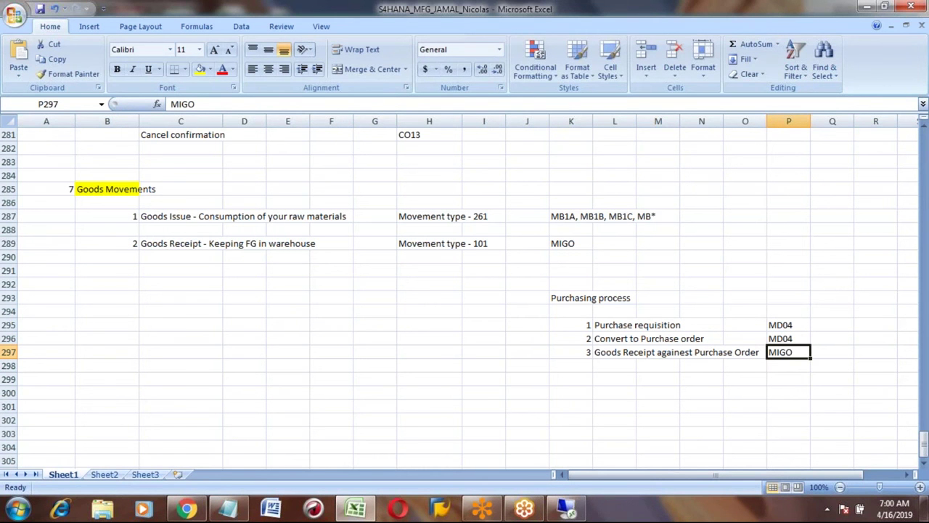
{"action": "key", "text": "alt+Tab"}
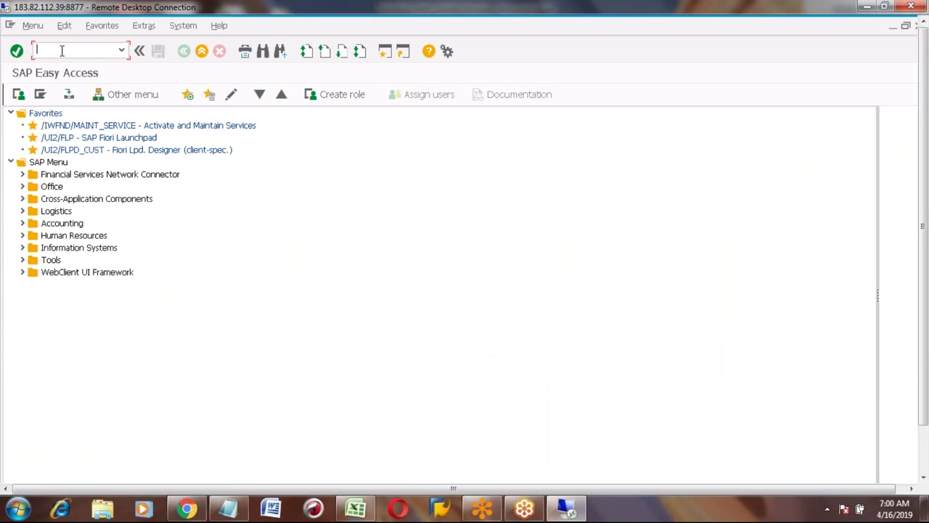
Try to open transaction MB1C and exit it to the SAP Easy Access screen.
{"action": "type", "text": "MB1A"}
{"action": "key", "text": "BackSpace"}
{"action": "type", "text": "C"}
{"action": "key", "text": "Return"}
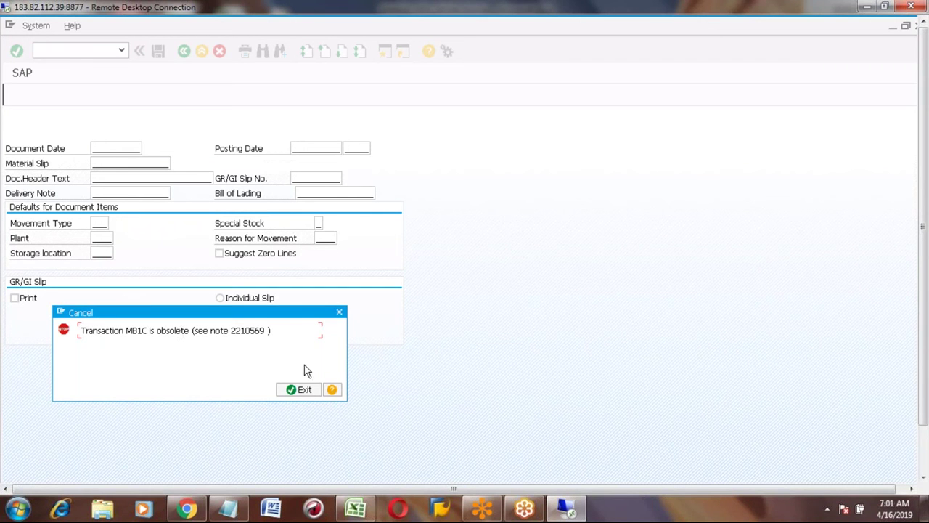
{"action": "left_click", "coordinate": [299, 392]}
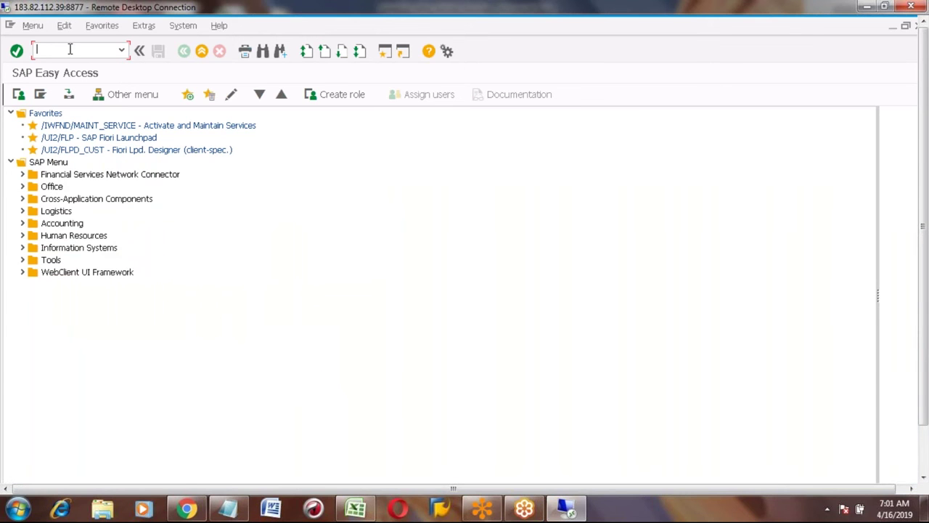
Start transaction MIGO with the action A01 Goods Receipt and the reference document R01 Purchase Order.
{"action": "type", "text": "MIGO"}
{"action": "key", "text": "Return"}
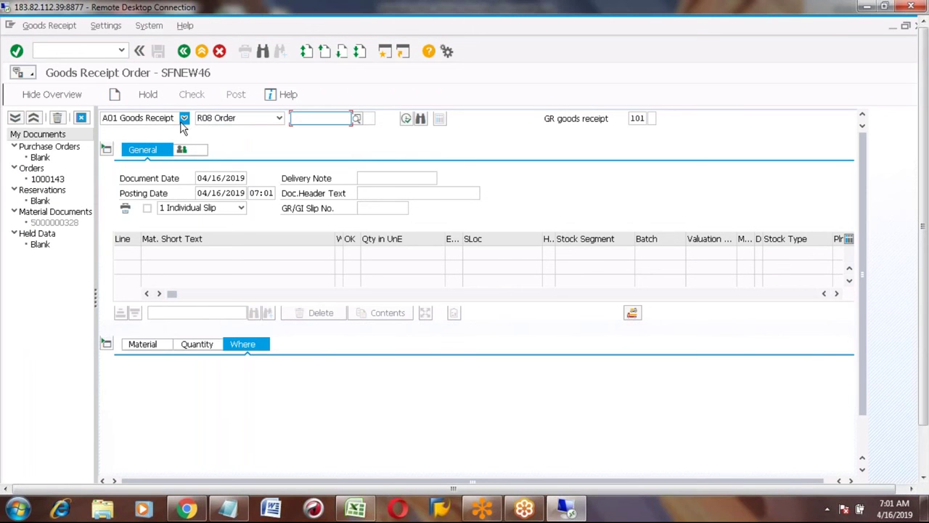
{"action": "left_click", "coordinate": [185, 118]}
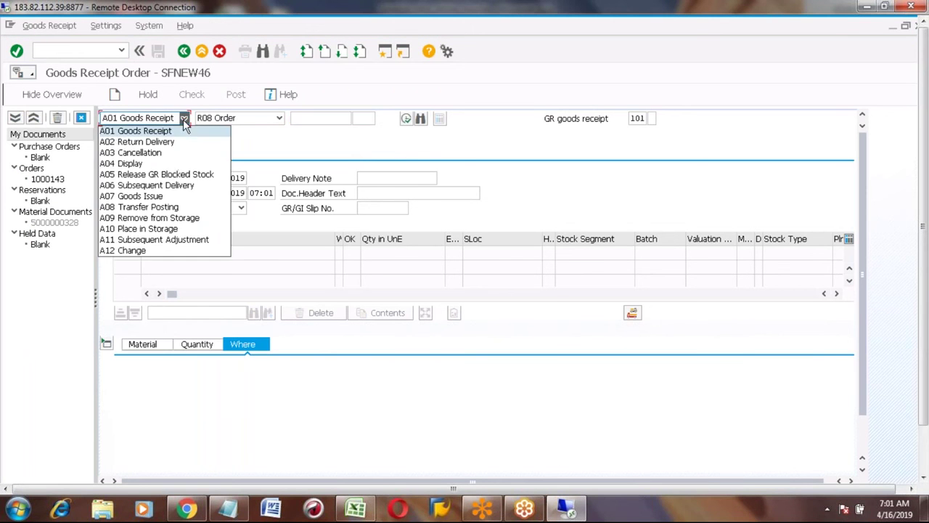
{"action": "left_click", "coordinate": [112, 132]}
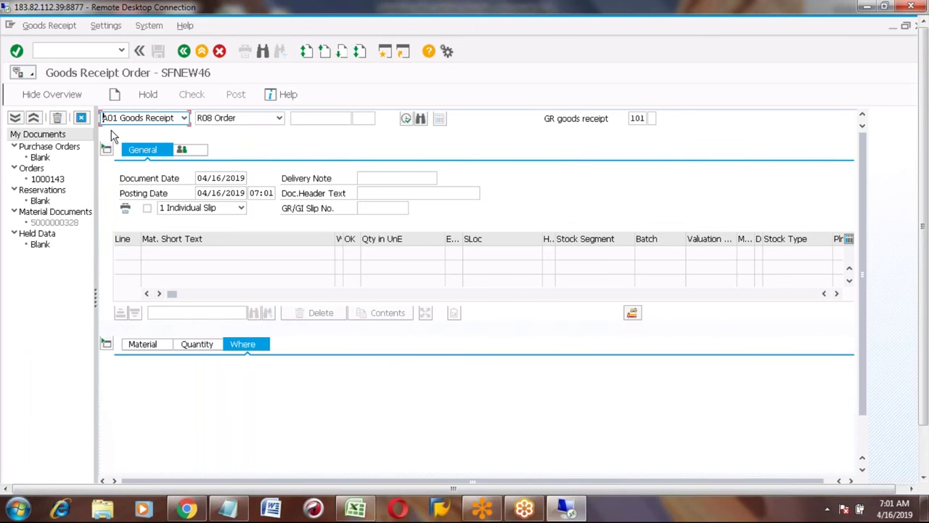
{"action": "left_click", "coordinate": [279, 118]}
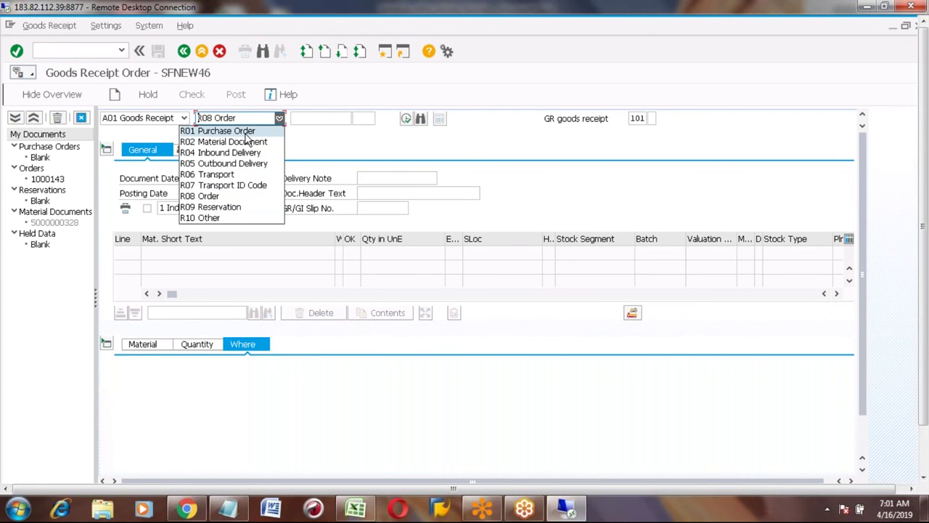
{"action": "left_click", "coordinate": [246, 134]}
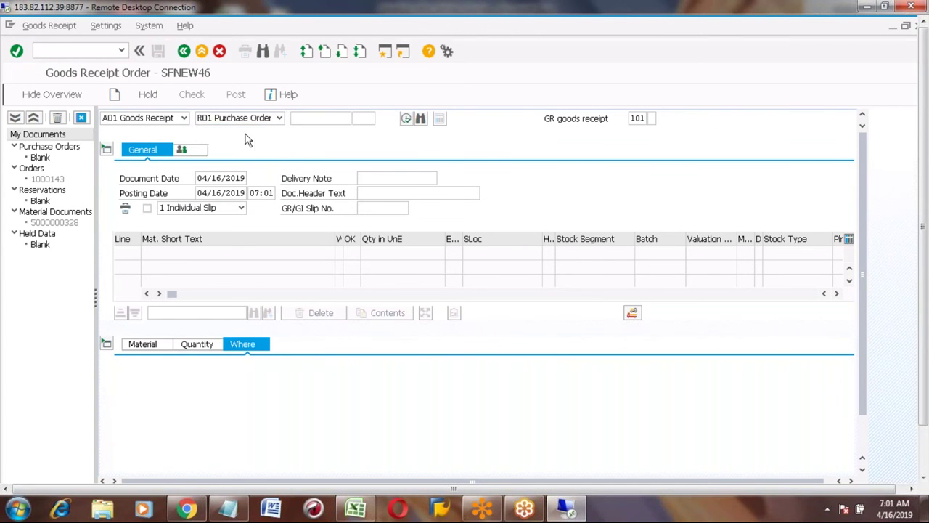
Load the items of the copied purchase order number, and review the plant, quantity and material details of the Honda Tyre line.
{"action": "left_click", "coordinate": [305, 117]}
{"action": "key", "text": "ctrl+v"}
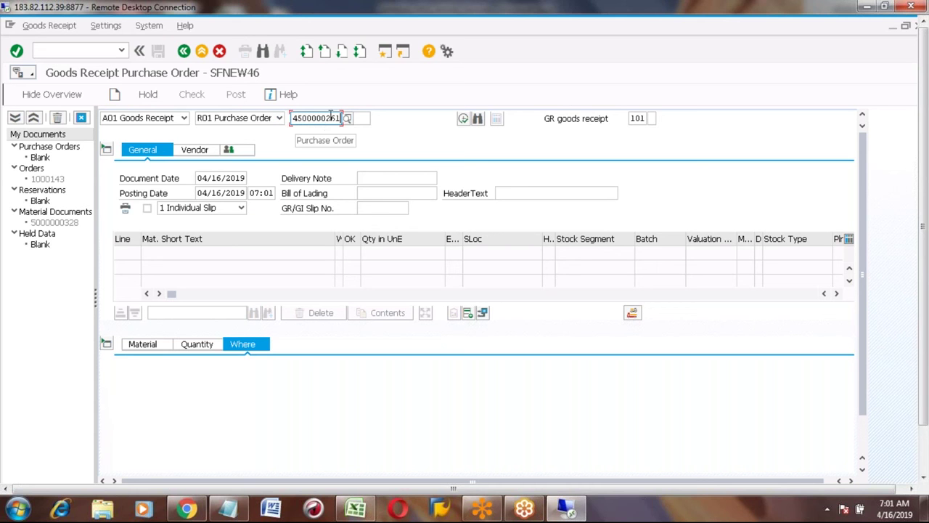
{"action": "left_click", "coordinate": [463, 119]}
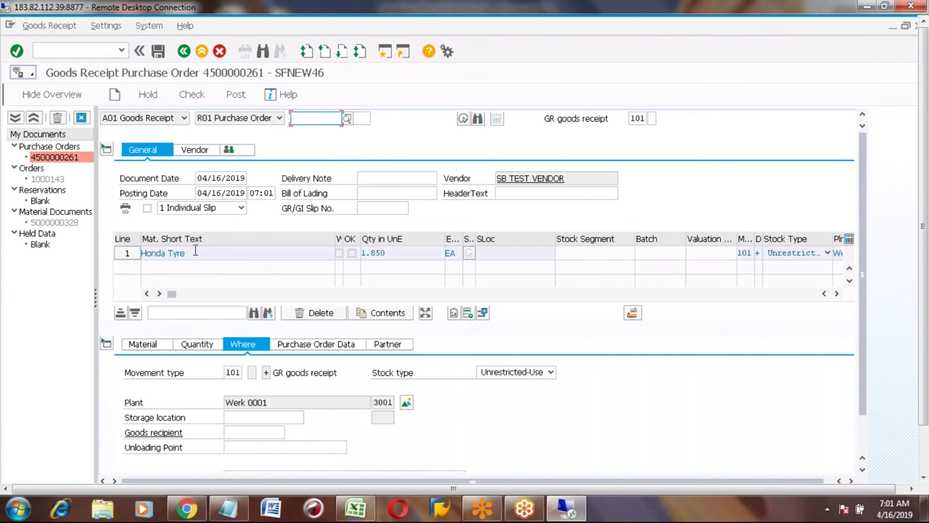
{"action": "left_click", "coordinate": [194, 252]}
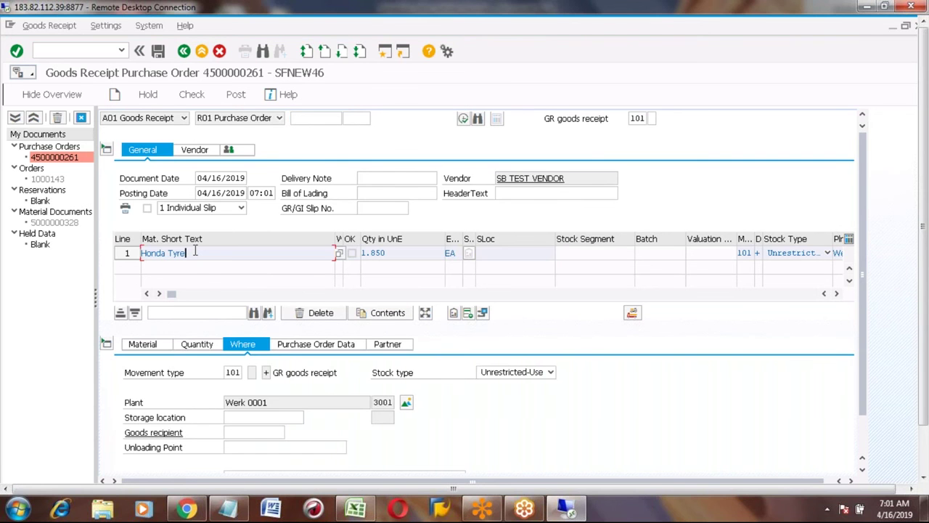
{"action": "left_click", "coordinate": [272, 404]}
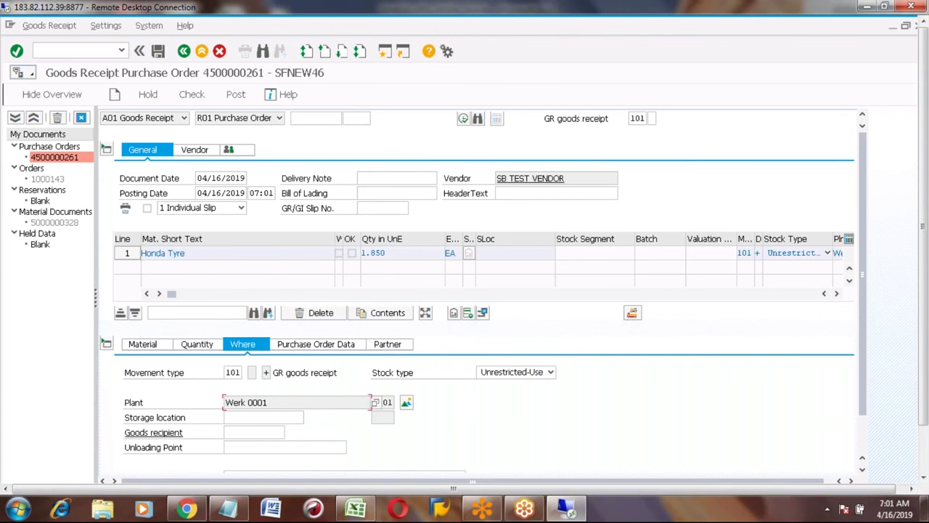
{"action": "left_click", "coordinate": [196, 347]}
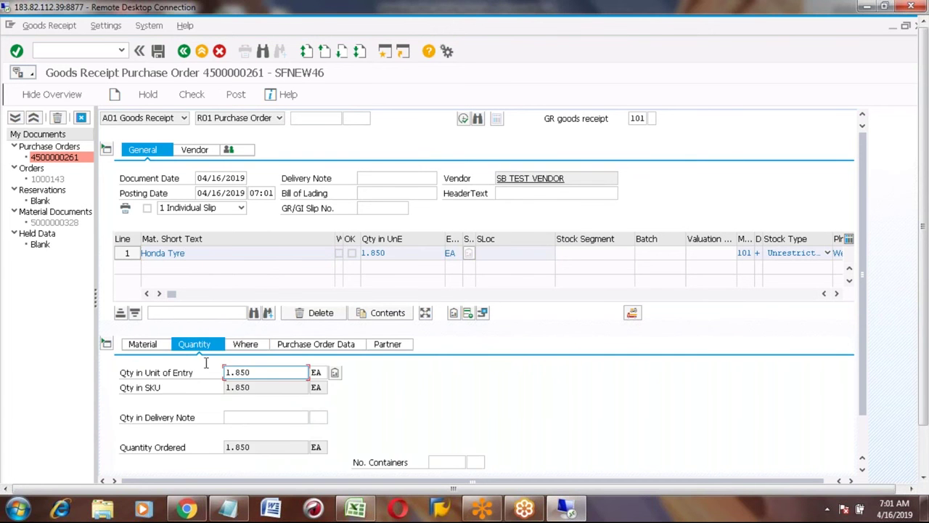
{"action": "left_click", "coordinate": [148, 345]}
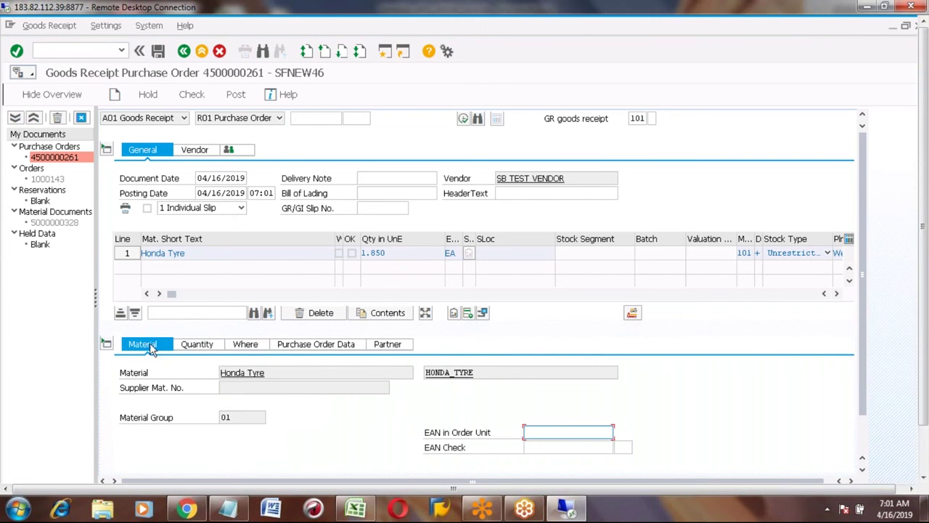
Set the storage location of the Honda Tyre receipt line to 0001.
{"action": "left_click", "coordinate": [247, 344]}
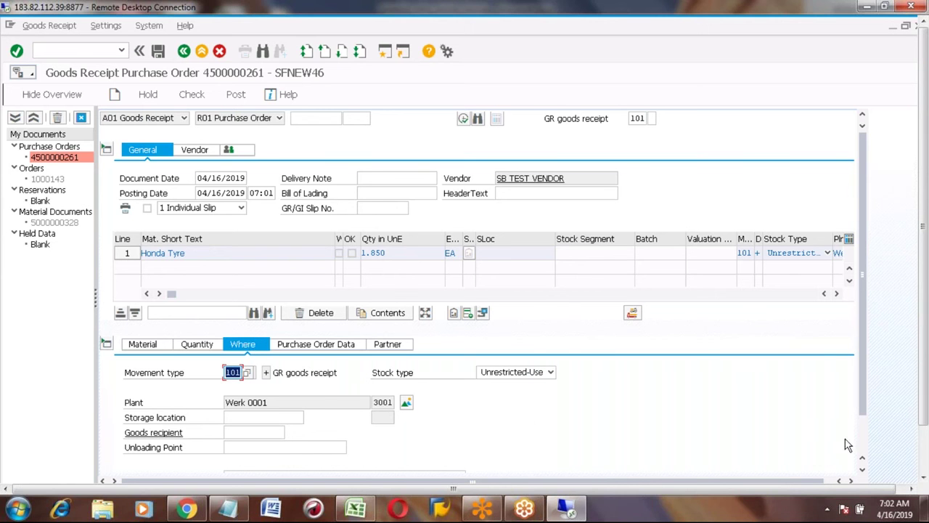
{"action": "left_click", "coordinate": [924, 462]}
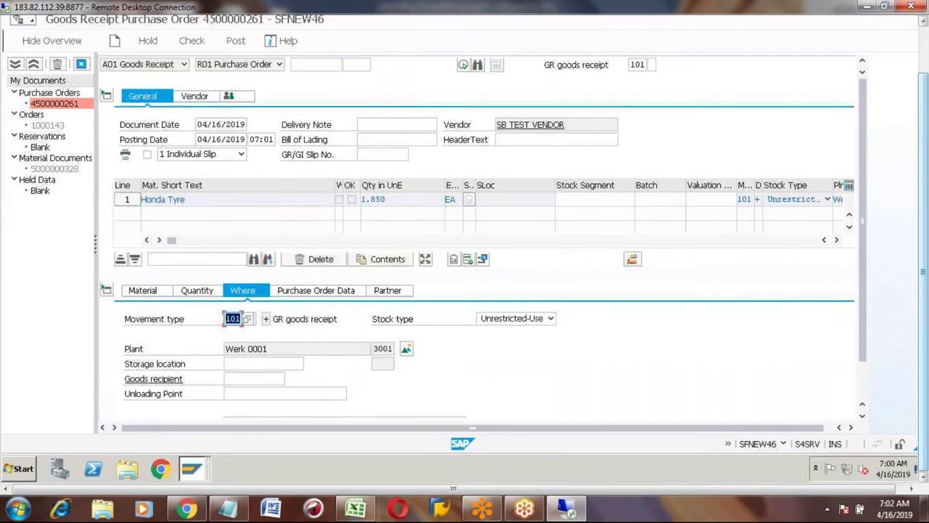
{"action": "left_click", "coordinate": [258, 363]}
{"action": "type", "text": "0001"}
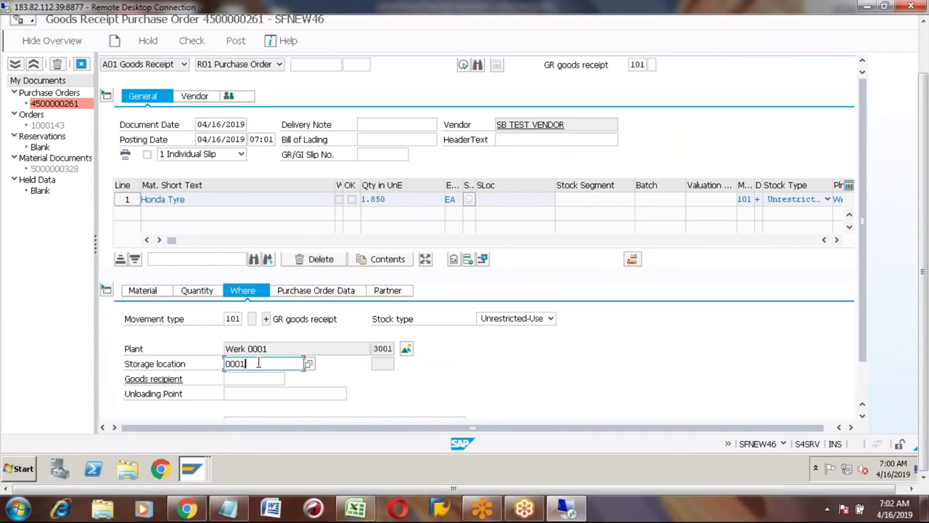
{"action": "key", "text": "Return"}
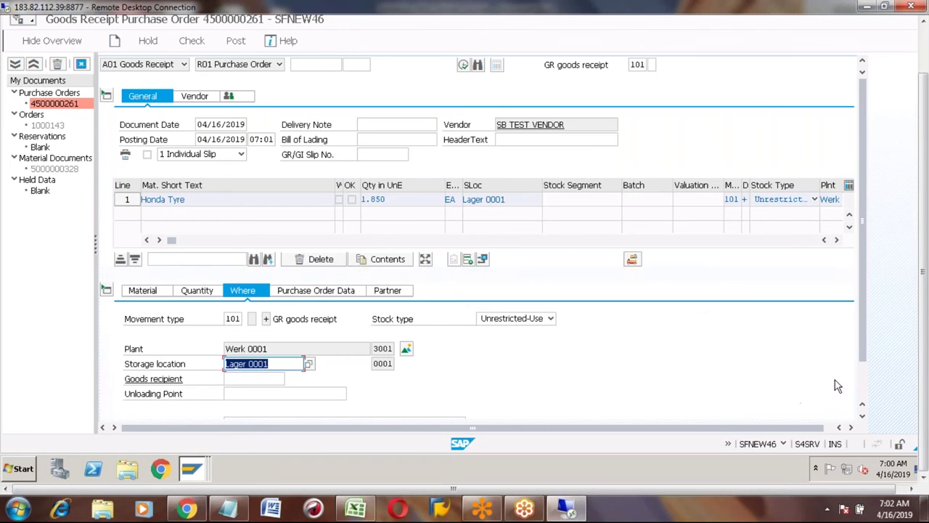
{"action": "left_click", "coordinate": [865, 403]}
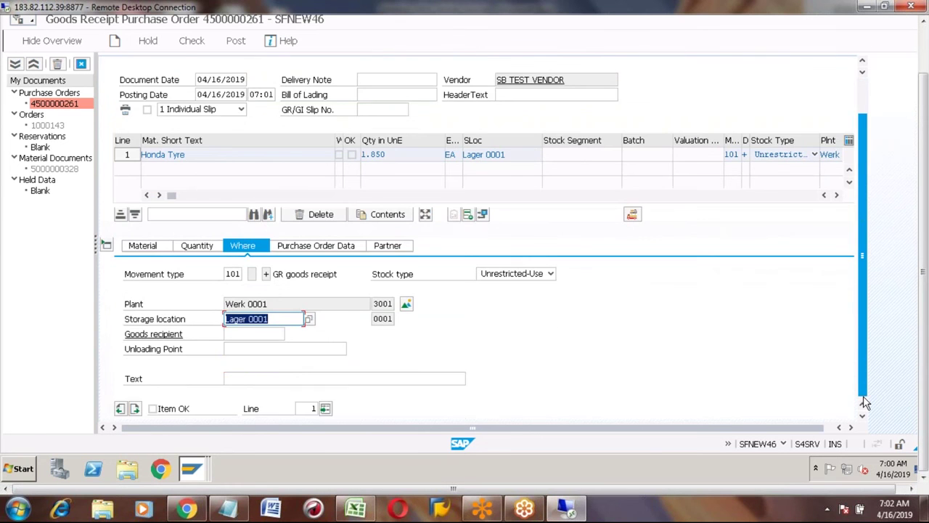
Mark the Honda Tyre line as Item OK and post the goods receipt for the purchase order.
{"action": "left_click", "coordinate": [153, 409]}
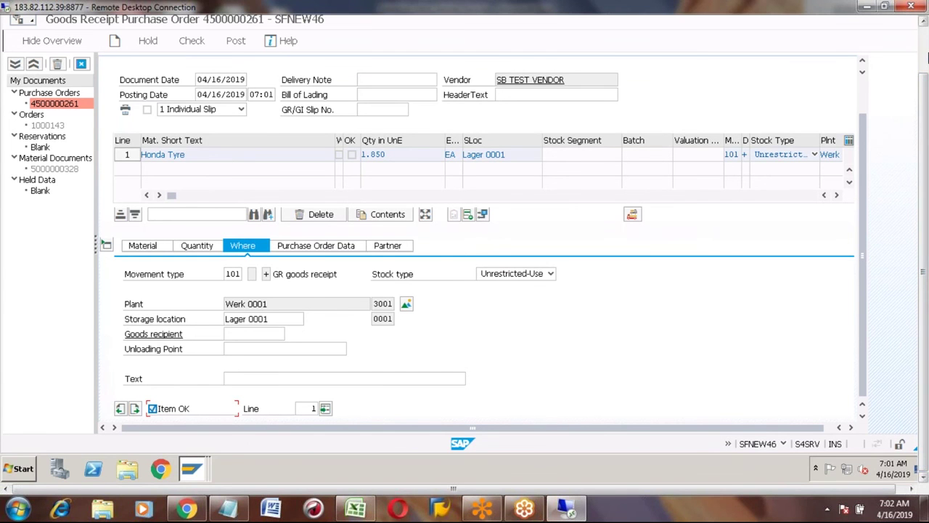
{"action": "left_click", "coordinate": [925, 58]}
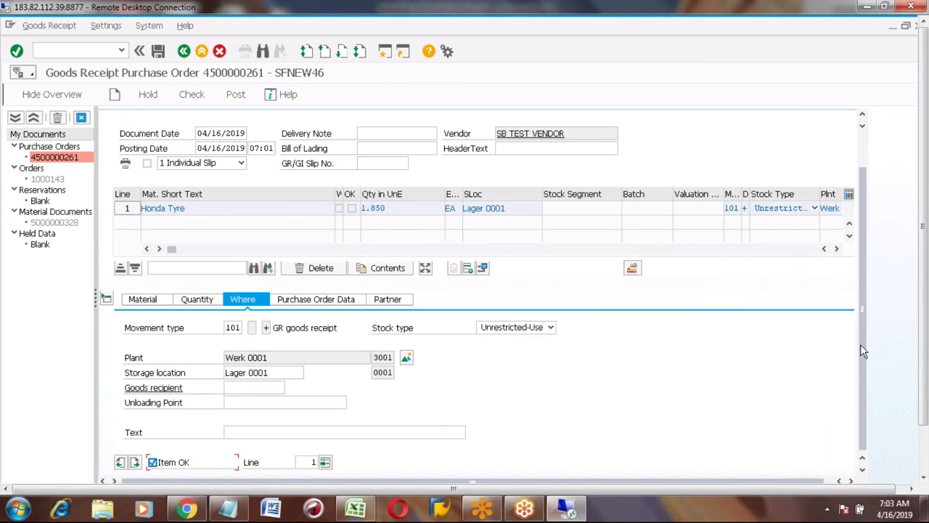
{"action": "left_click", "coordinate": [925, 458]}
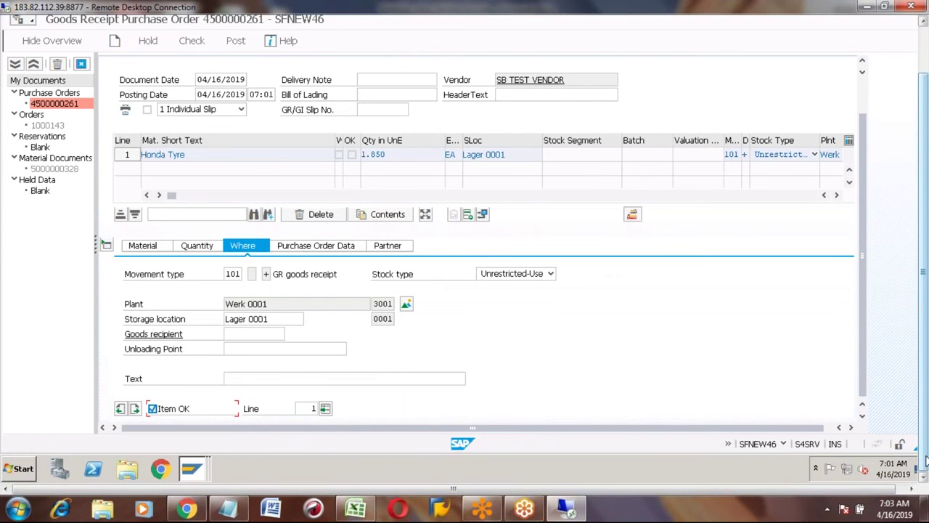
{"action": "left_click", "coordinate": [925, 51]}
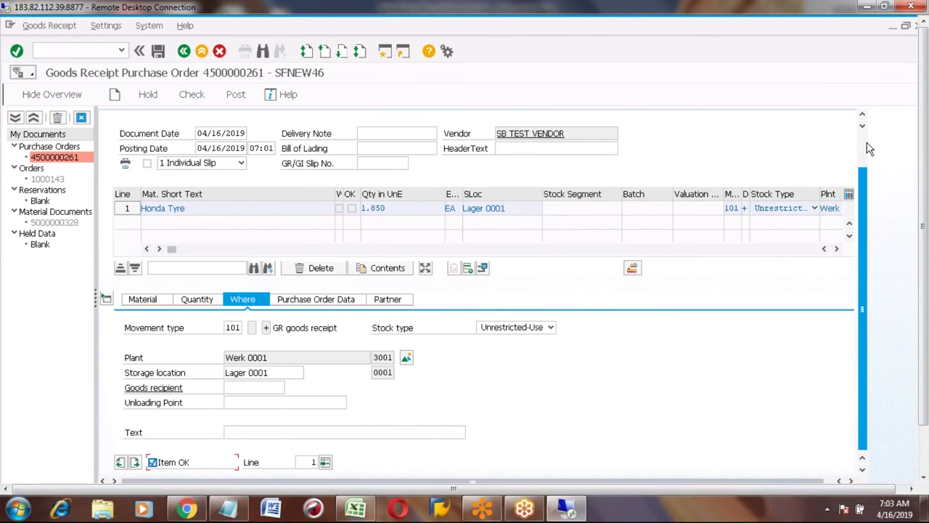
{"action": "scroll", "coordinate": [869, 149], "scroll_direction": "up", "scroll_amount": 2}
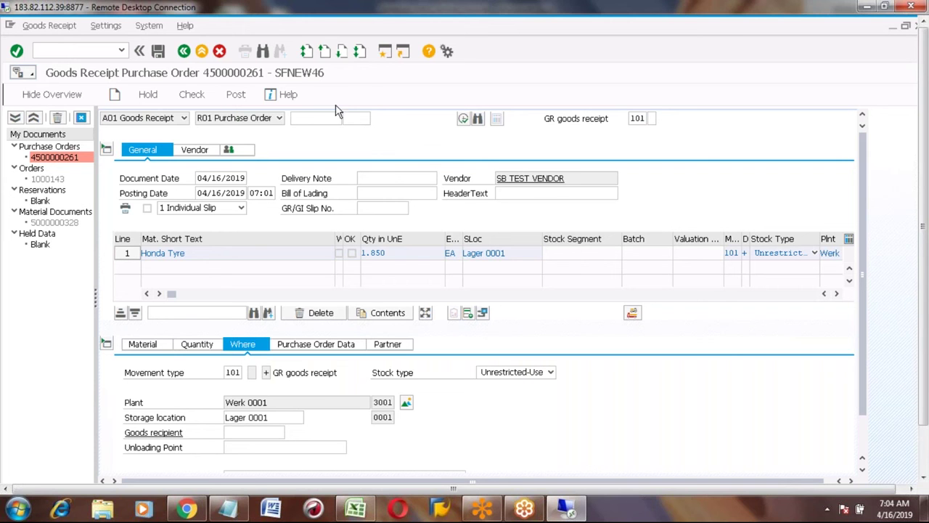
{"action": "left_click", "coordinate": [158, 51]}
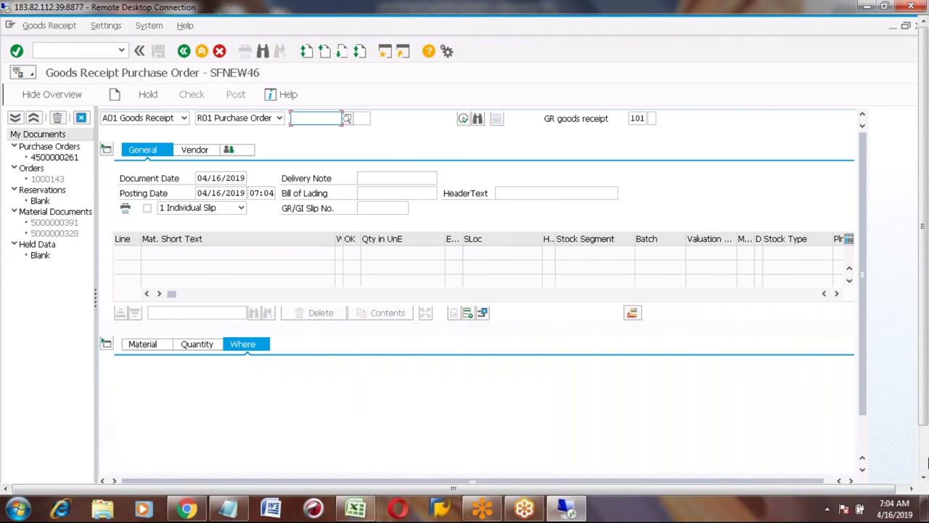
{"action": "left_click", "coordinate": [924, 468]}
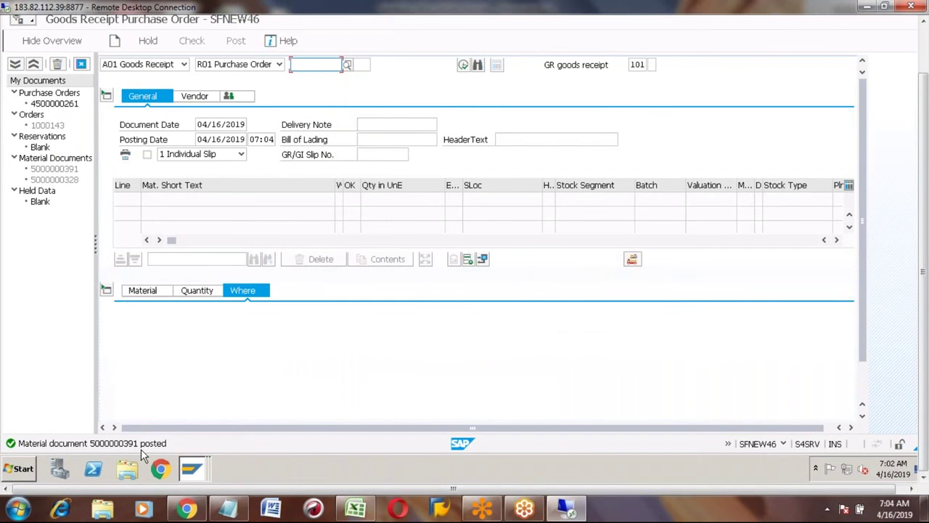
Switch to the open Stock/Requirements List of HONDA_TYRE, check its stock row, and refresh the list.
{"action": "left_click", "coordinate": [193, 471]}
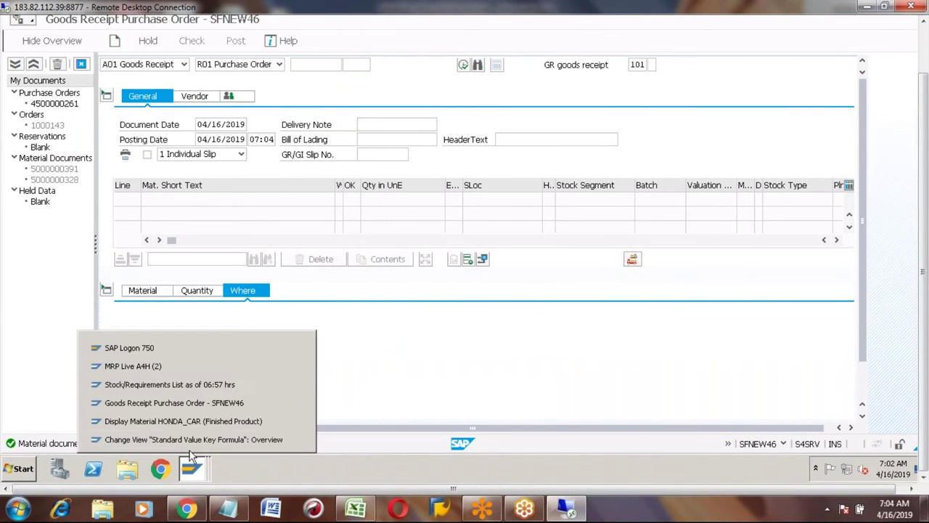
{"action": "left_click", "coordinate": [166, 385]}
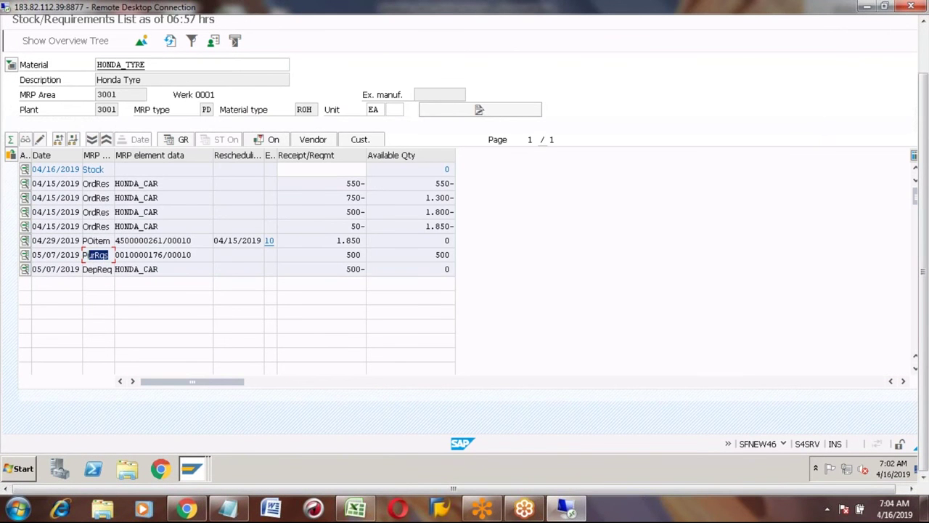
{"action": "left_click", "coordinate": [438, 170]}
{"action": "double_click", "coordinate": [451, 169]}
{"action": "left_click", "coordinate": [926, 48]}
{"action": "left_click", "coordinate": [170, 95]}
Examine the available quantity in the Stock row of the refreshed HONDA_TYRE list.
{"action": "left_click", "coordinate": [421, 222]}
{"action": "key", "text": "shift+Right"}
{"action": "key", "text": "shift+Right"}
{"action": "key", "text": "shift+Right"}
{"action": "key", "text": "shift+Right"}
{"action": "key", "text": "shift+Right"}
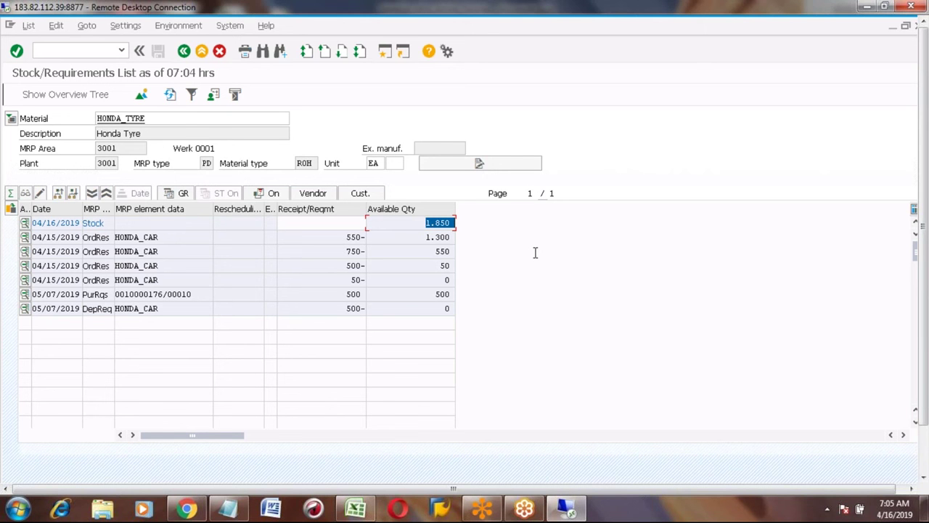
{"action": "left_click", "coordinate": [419, 225]}
{"action": "key", "text": "shift+Right"}
{"action": "key", "text": "shift+Right"}
{"action": "key", "text": "shift+Right"}
{"action": "key", "text": "shift+Right"}
{"action": "key", "text": "shift+Right"}
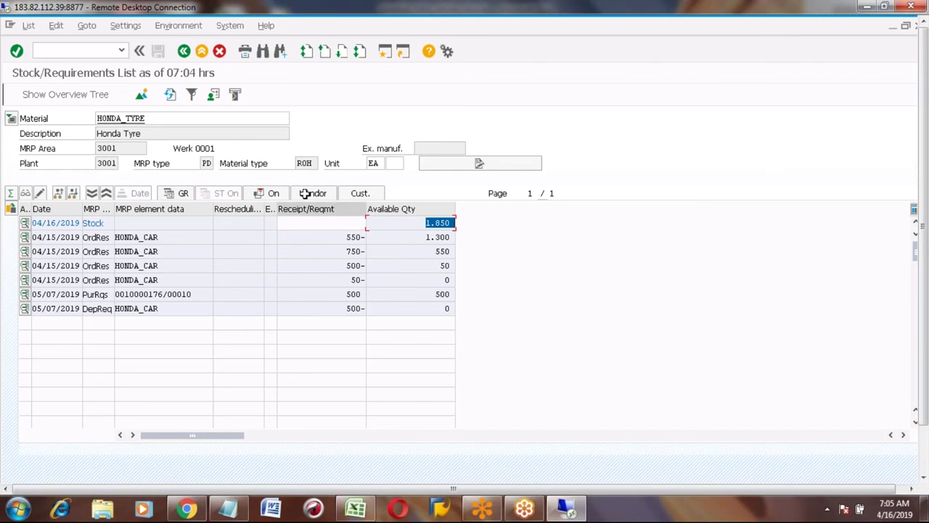
Exit the Stock/Requirements List and start the stock overview transaction MMBE.
{"action": "left_click", "coordinate": [203, 52]}
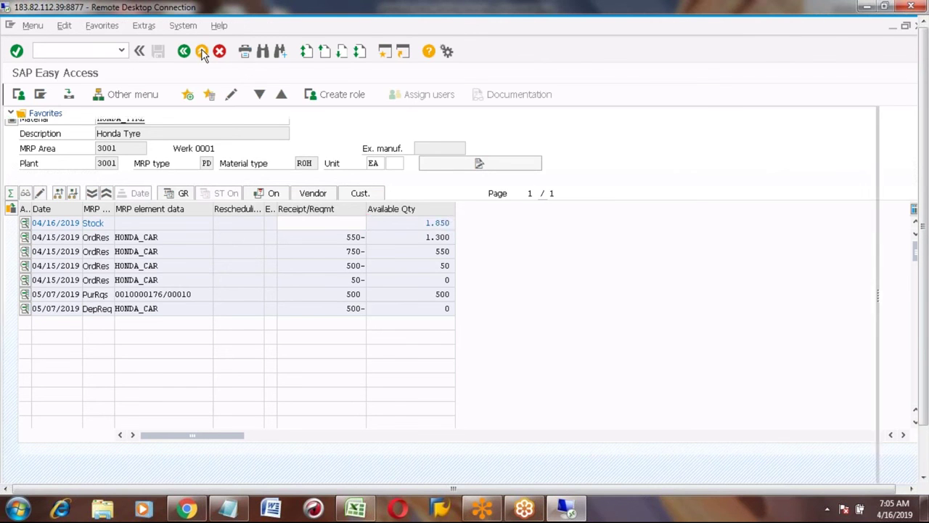
{"action": "left_click", "coordinate": [56, 48]}
{"action": "type", "text": "mmbe"}
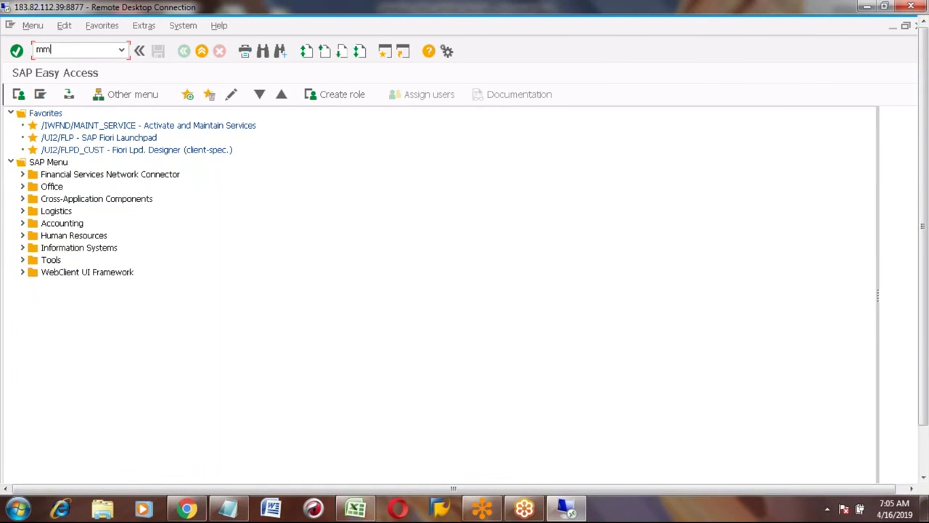
{"action": "key", "text": "Return"}
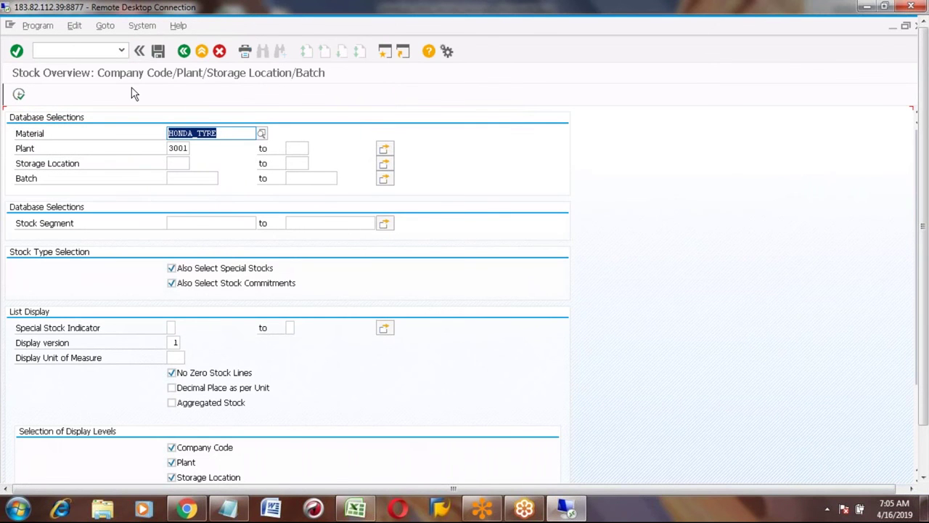
Run the stock overview for material HONDA_TYRE in plant 3001 and check the unrestricted-use stock in storage location 0001.
{"action": "left_click", "coordinate": [232, 131]}
{"action": "left_click", "coordinate": [172, 147]}
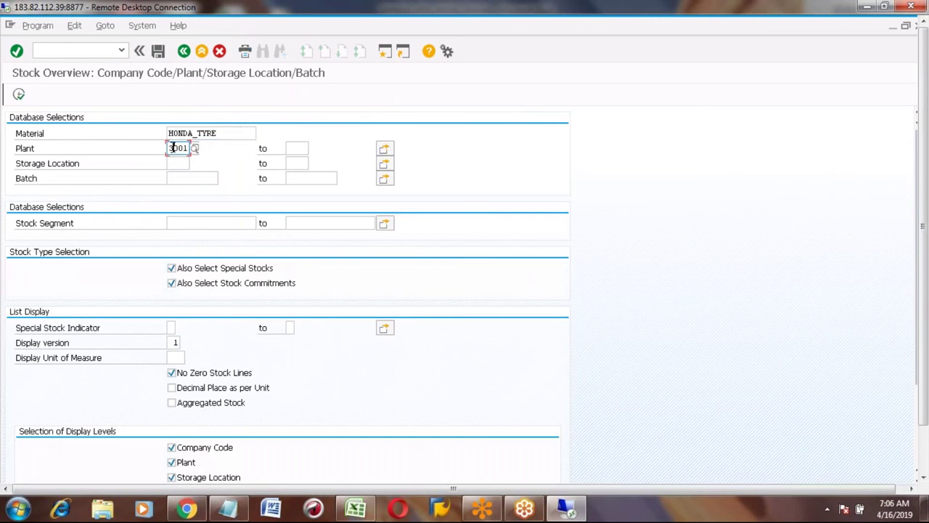
{"action": "left_click", "coordinate": [19, 96]}
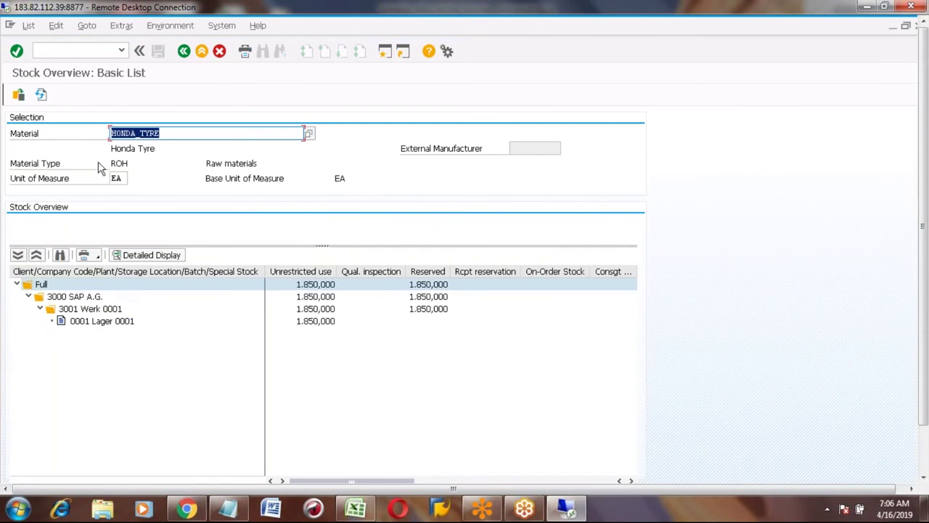
{"action": "left_click", "coordinate": [113, 321]}
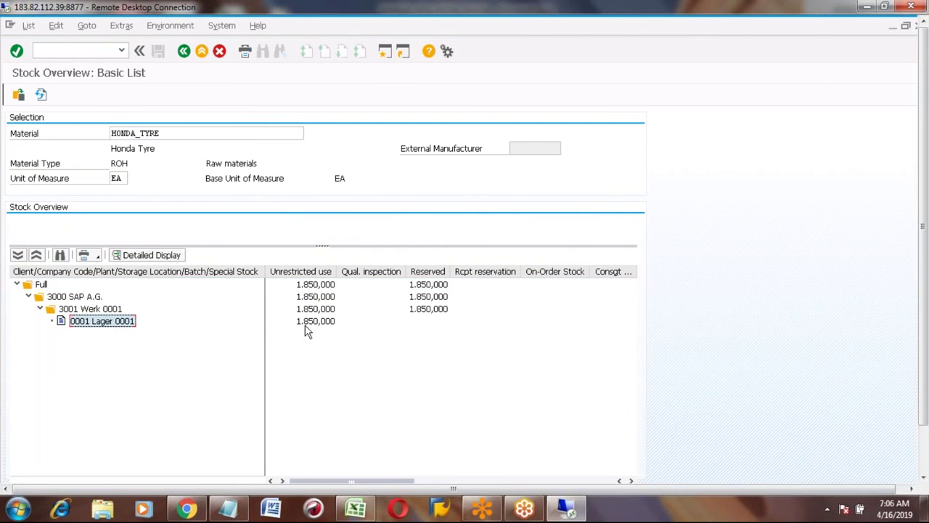
{"action": "left_click", "coordinate": [306, 326]}
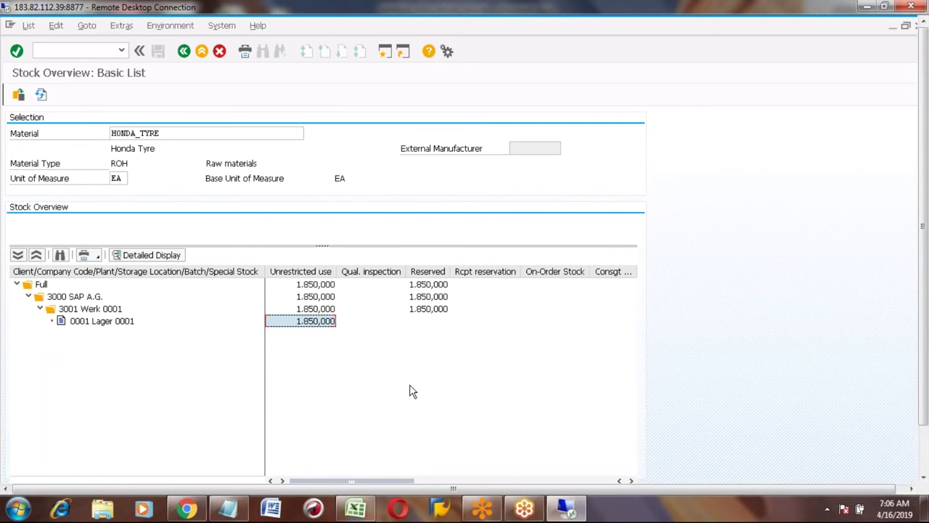
Switch to the Excel notes and add purchasing process item 4, Stock overview, with transaction code MMBE in row 298.
{"action": "left_click", "coordinate": [355, 509]}
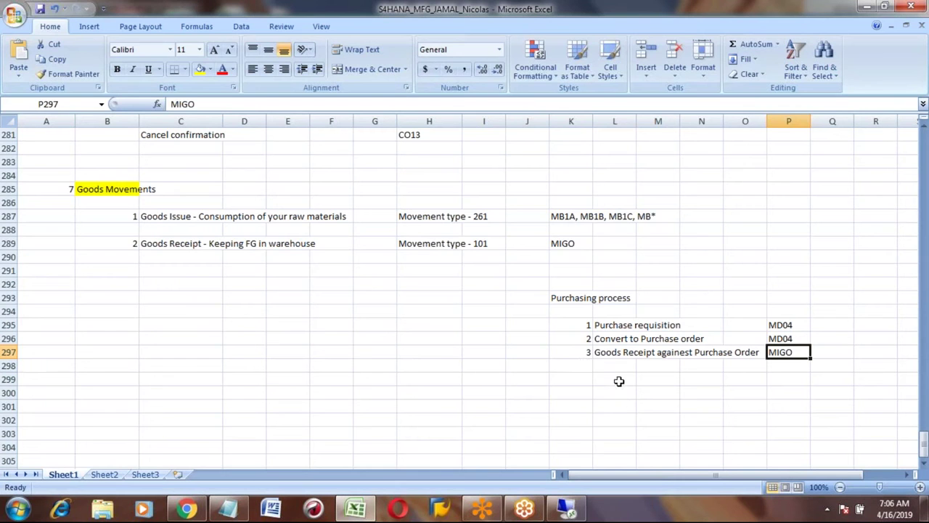
{"action": "left_click", "coordinate": [583, 366]}
{"action": "type", "text": "4"}
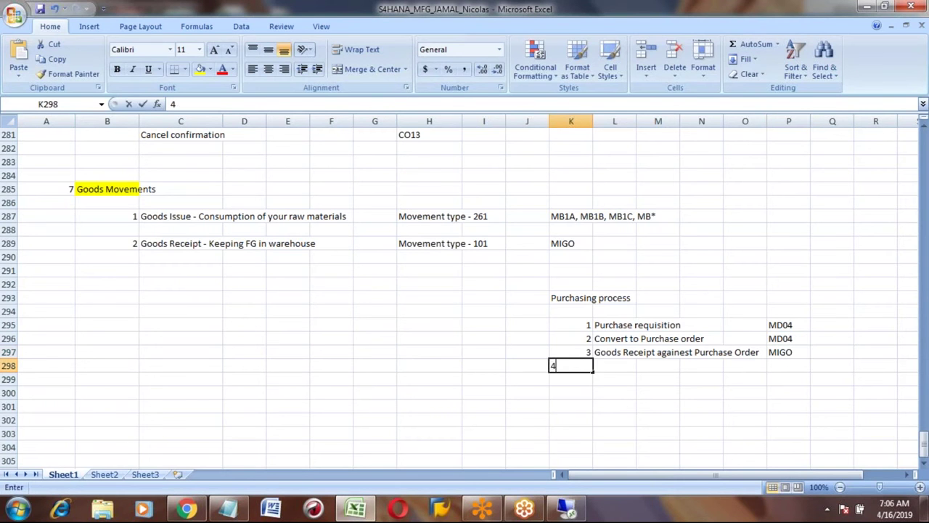
{"action": "key", "text": "Tab"}
{"action": "type", "text": "Stock overview"}
{"action": "key", "text": "Tab"}
{"action": "key", "text": "Tab"}
{"action": "key", "text": "Tab"}
{"action": "key", "text": "Tab"}
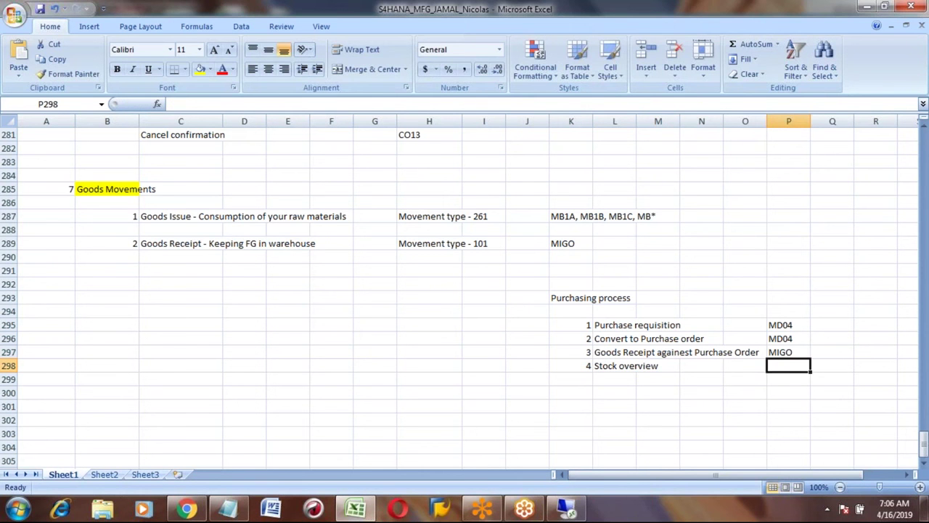
{"action": "type", "text": "MMBE"}
{"action": "key", "text": "Return"}
Make the MMBE transaction code cell bold with a yellow fill.
{"action": "left_click", "coordinate": [789, 365]}
{"action": "left_click", "coordinate": [117, 69]}
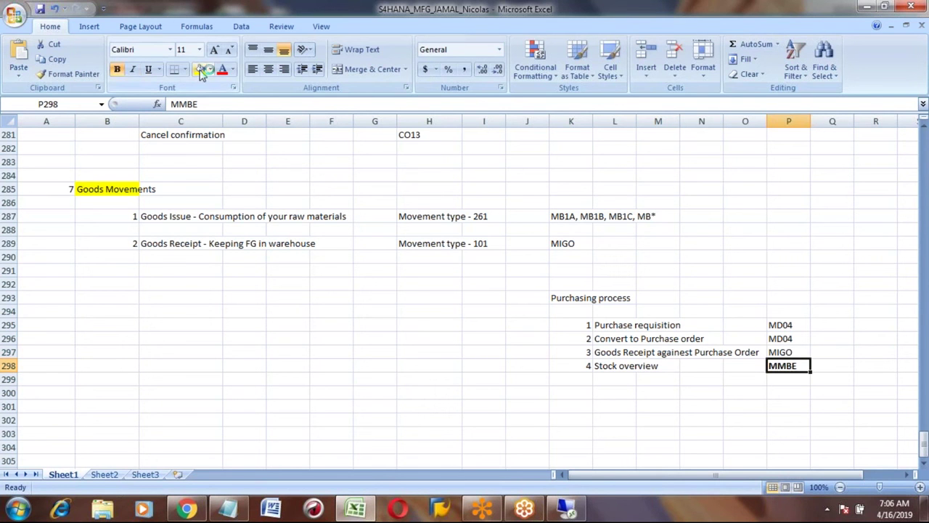
{"action": "left_click", "coordinate": [200, 69]}
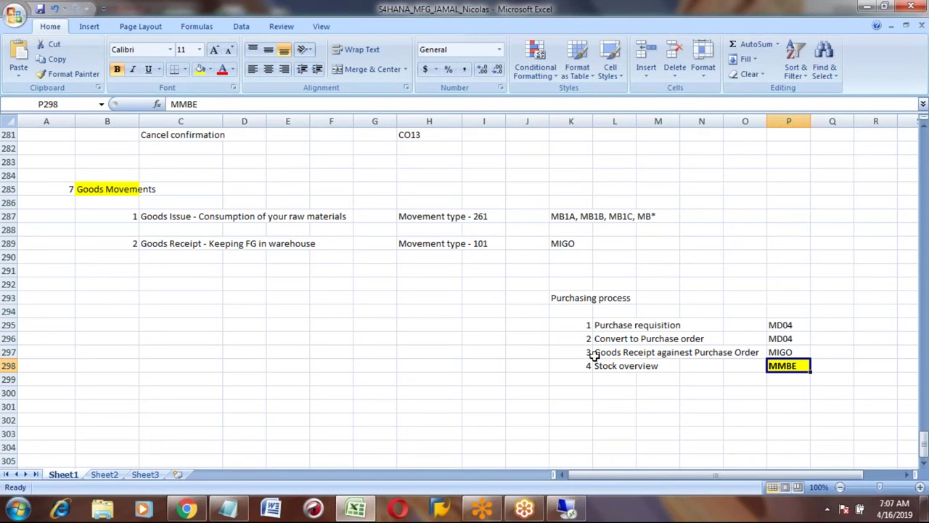
{"action": "key", "text": "Left"}
{"action": "key", "text": "Left"}
{"action": "key", "text": "Left"}
{"action": "key", "text": "Left"}
{"action": "key", "text": "Left"}
{"action": "key", "text": "Left"}
{"action": "key", "text": "Left"}
{"action": "key", "text": "Left"}
{"action": "key", "text": "Left"}
{"action": "key", "text": "Left"}
{"action": "key", "text": "Left"}
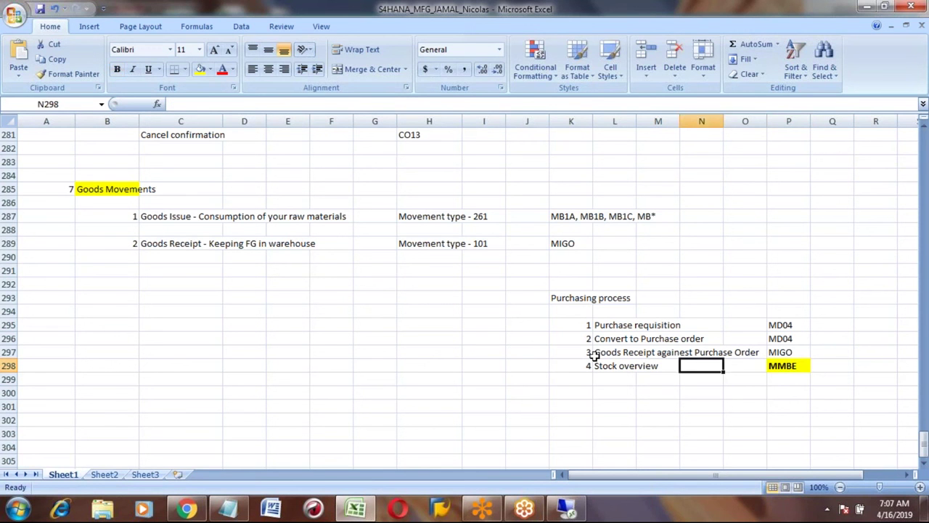
{"action": "key", "text": "Left"}
{"action": "key", "text": "Left"}
{"action": "key", "text": "Left"}
{"action": "key", "text": "Left"}
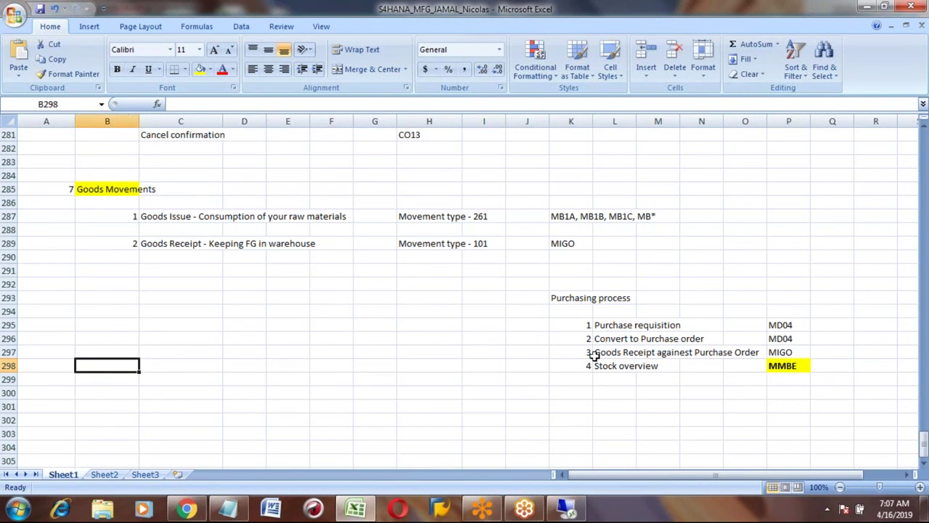
{"action": "key", "text": "Right"}
{"action": "left_click", "coordinate": [775, 369]}
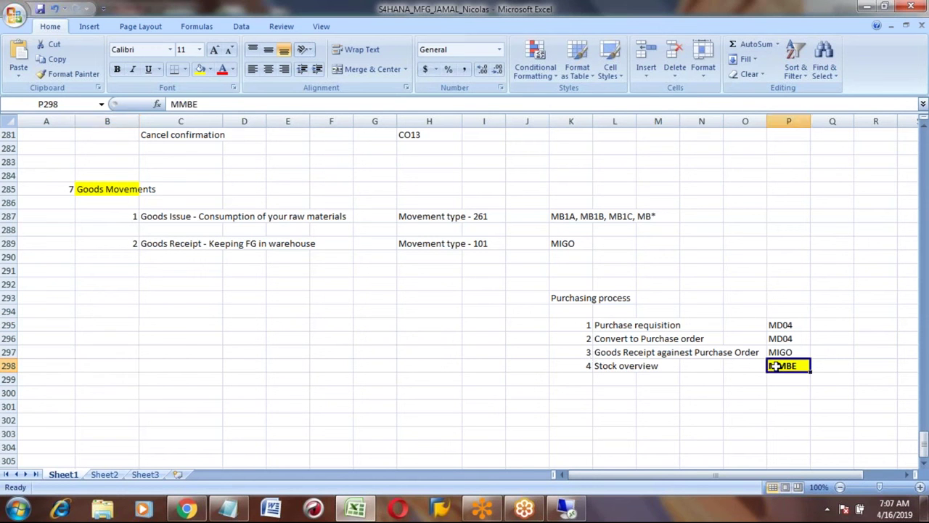
Review the purchasing process entries from Purchase requisition through Goods Receipt to Stock overview.
{"action": "left_click", "coordinate": [605, 365]}
{"action": "left_click", "coordinate": [774, 364]}
{"action": "left_click", "coordinate": [616, 326]}
{"action": "key", "text": "shift+Down"}
{"action": "key", "text": "shift+Down"}
{"action": "key", "text": "shift+Down"}
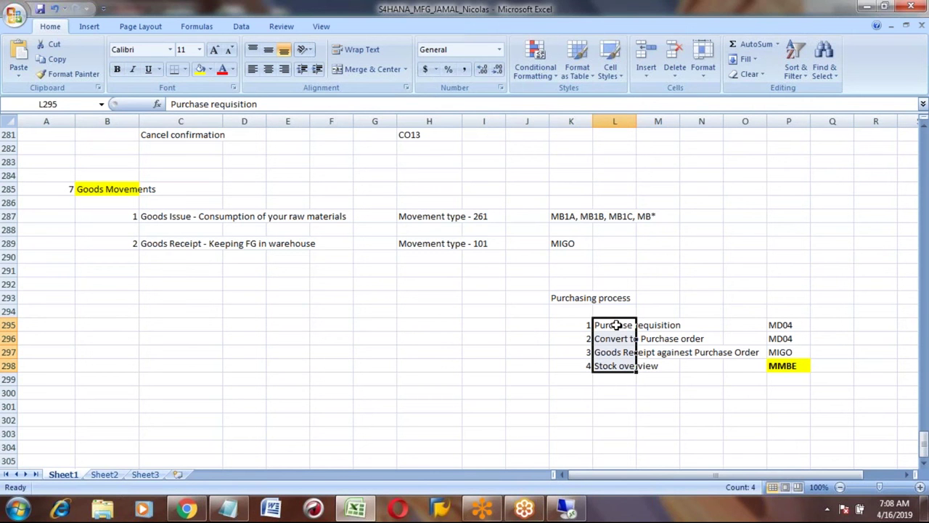
{"action": "key", "text": "Down"}
{"action": "key", "text": "Down"}
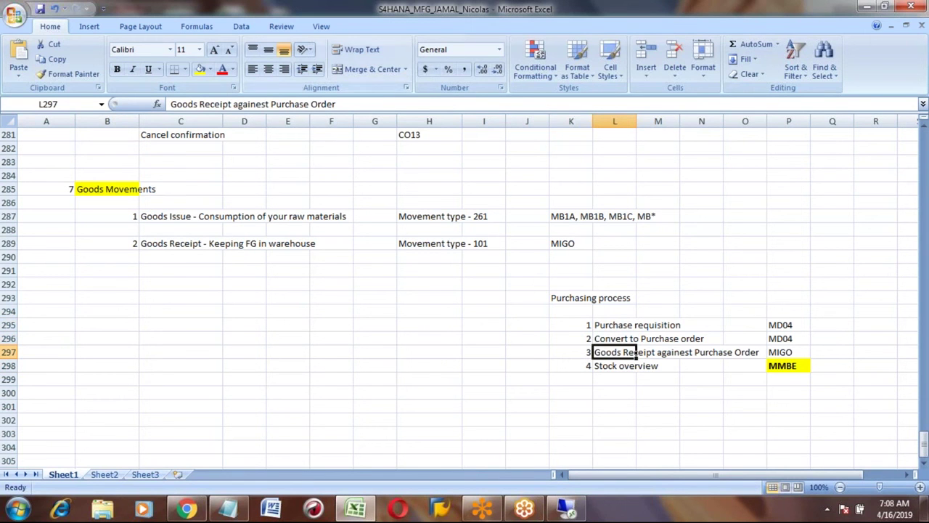
{"action": "left_click", "coordinate": [171, 104]}
{"action": "left_click_drag", "start_coordinate": [171, 104], "coordinate": [309, 104]}
{"action": "type", "text": "r"}
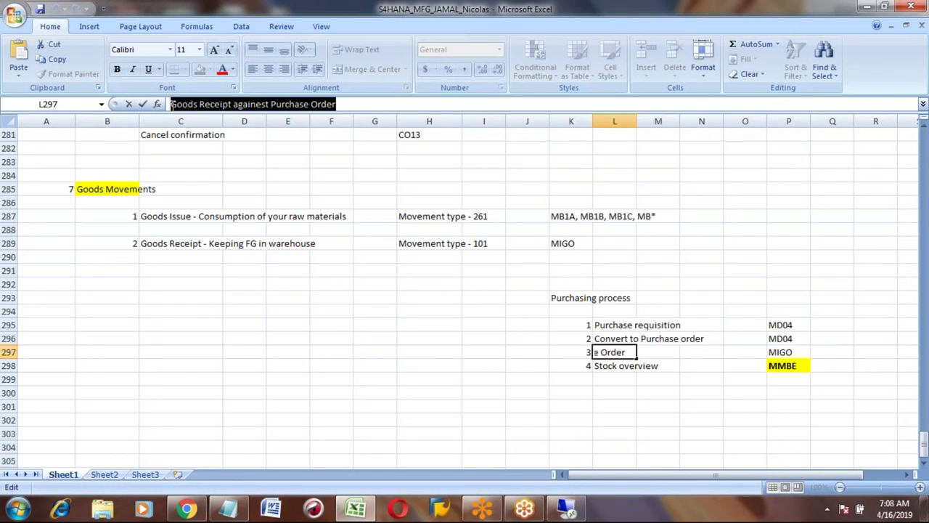
{"action": "key", "text": "Return"}
{"action": "key", "text": "Up"}
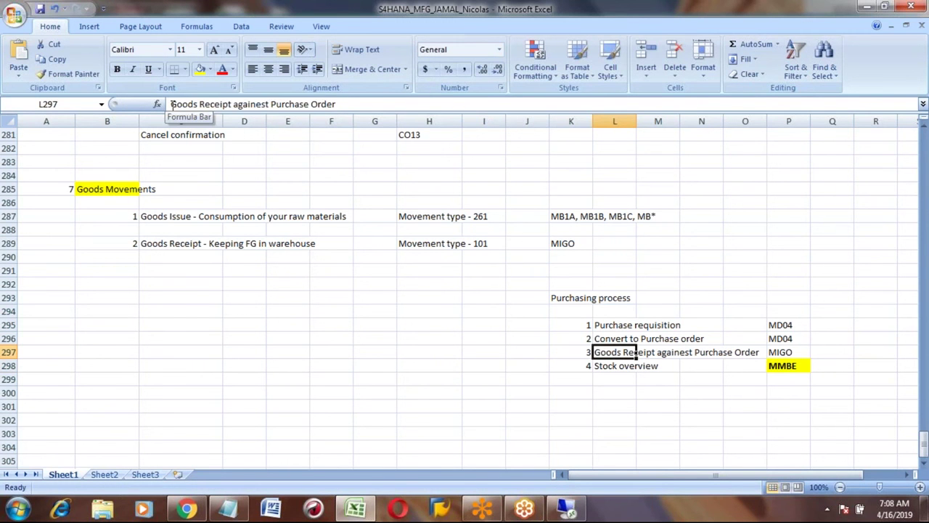
{"action": "key", "text": "Down"}
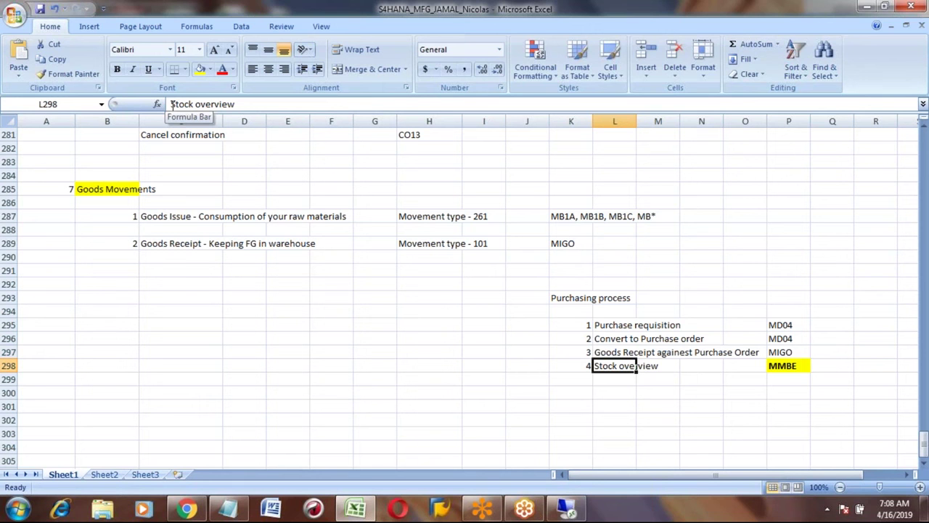
Examine the Goods Movements section and the Production confirmation section above it, returning to the Goods Issue entry.
{"action": "left_click", "coordinate": [145, 216]}
{"action": "left_click", "coordinate": [93, 189]}
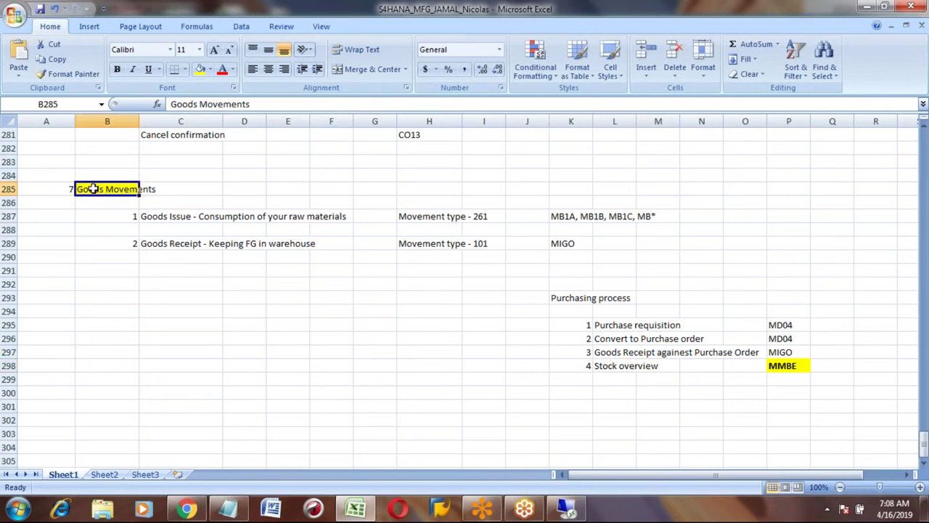
{"action": "key", "text": "Right"}
{"action": "key", "text": "Down"}
{"action": "key", "text": "Down"}
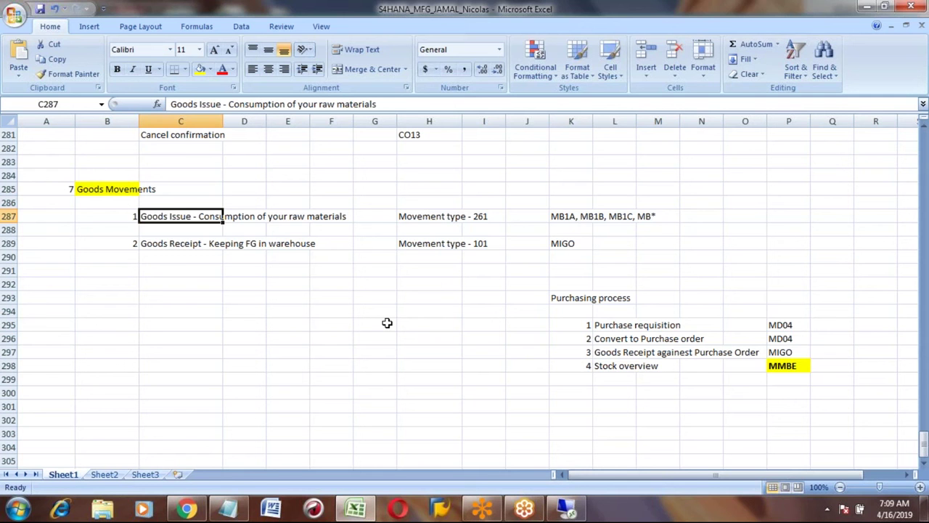
{"action": "key", "text": "Up"}
{"action": "key", "text": "Up"}
{"action": "key", "text": "Up"}
{"action": "key", "text": "Up"}
{"action": "key", "text": "Up"}
{"action": "key", "text": "Up"}
{"action": "key", "text": "Up"}
{"action": "key", "text": "Up"}
{"action": "key", "text": "Up"}
{"action": "key", "text": "Up"}
{"action": "key", "text": "Up"}
{"action": "key", "text": "Up"}
{"action": "key", "text": "Down"}
{"action": "key", "text": "Down"}
{"action": "key", "text": "Down"}
{"action": "key", "text": "Down"}
{"action": "key", "text": "Down"}
{"action": "key", "text": "Down"}
{"action": "key", "text": "Down"}
{"action": "key", "text": "Down"}
{"action": "key", "text": "Down"}
{"action": "key", "text": "Down"}
{"action": "key", "text": "Down"}
{"action": "key", "text": "Down"}
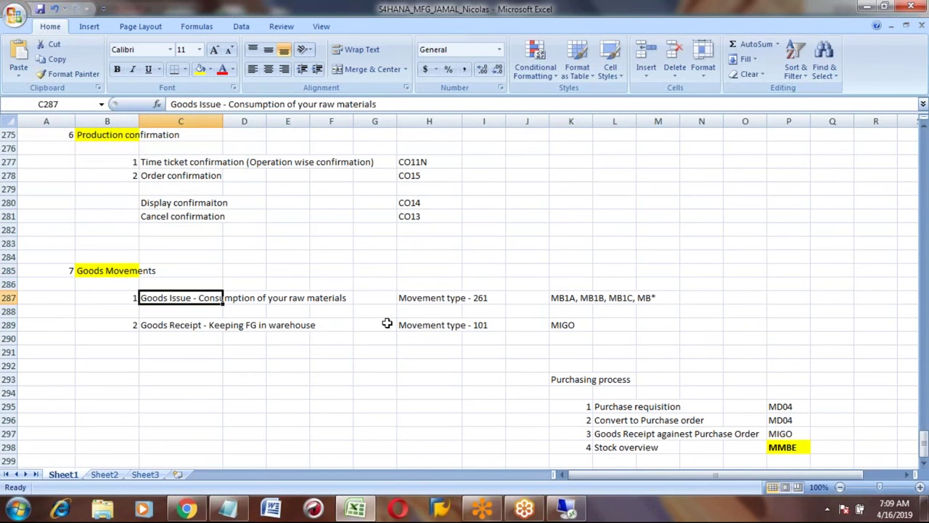
Replace the transaction codes for the Goods Issue entry in row 287 with MIGO.
{"action": "key", "text": "Right"}
{"action": "key", "text": "Right"}
{"action": "key", "text": "Right"}
{"action": "key", "text": "Right"}
{"action": "key", "text": "Right"}
{"action": "key", "text": "Right"}
{"action": "key", "text": "Right"}
{"action": "key", "text": "Right"}
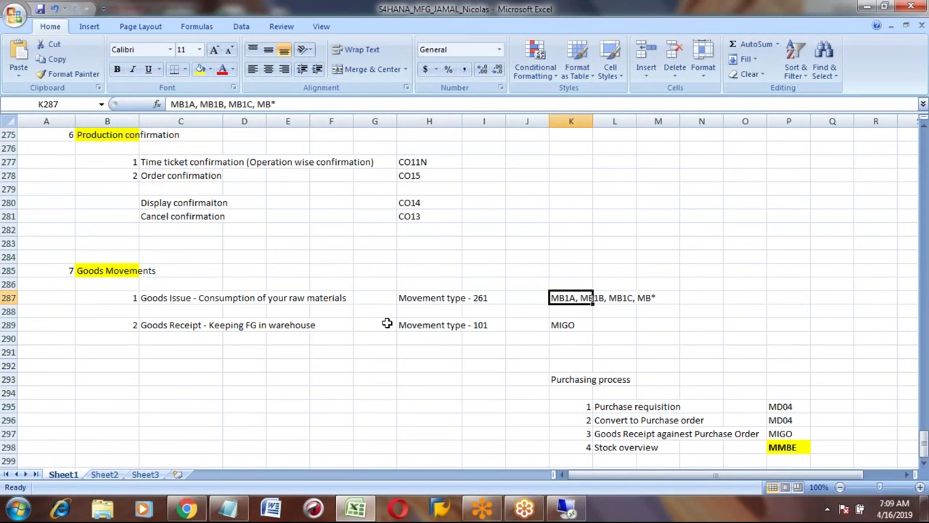
{"action": "type", "text": "MIGO"}
{"action": "key", "text": "Return"}
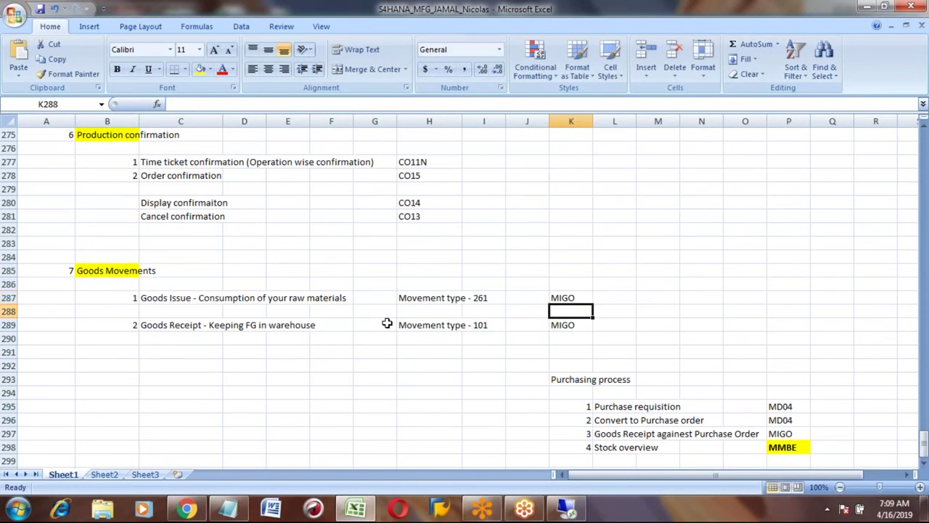
{"action": "key", "text": "Up"}
{"action": "key", "text": "Left"}
{"action": "key", "text": "Left"}
{"action": "key", "text": "Left"}
{"action": "key", "text": "Left"}
{"action": "key", "text": "Left"}
{"action": "key", "text": "Left"}
{"action": "key", "text": "Left"}
{"action": "key", "text": "Left"}
{"action": "key", "text": "Left"}
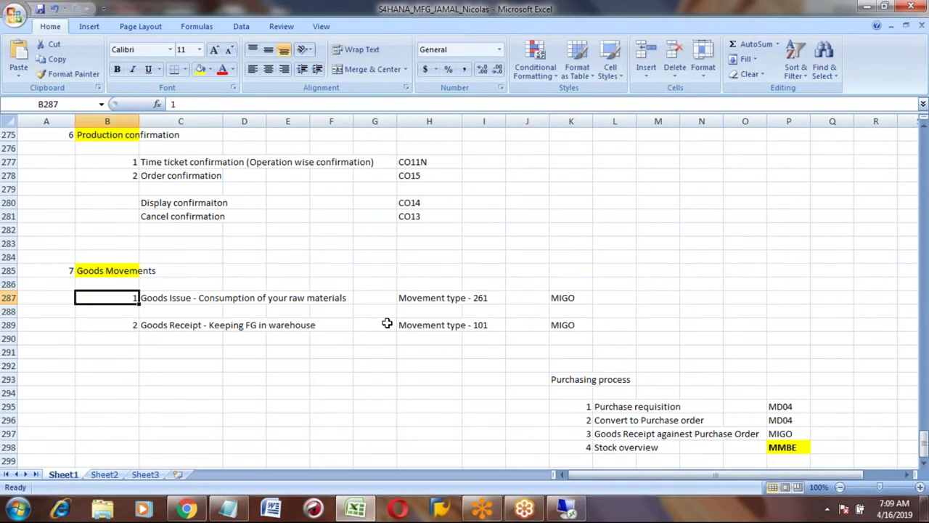
{"action": "key", "text": "Right"}
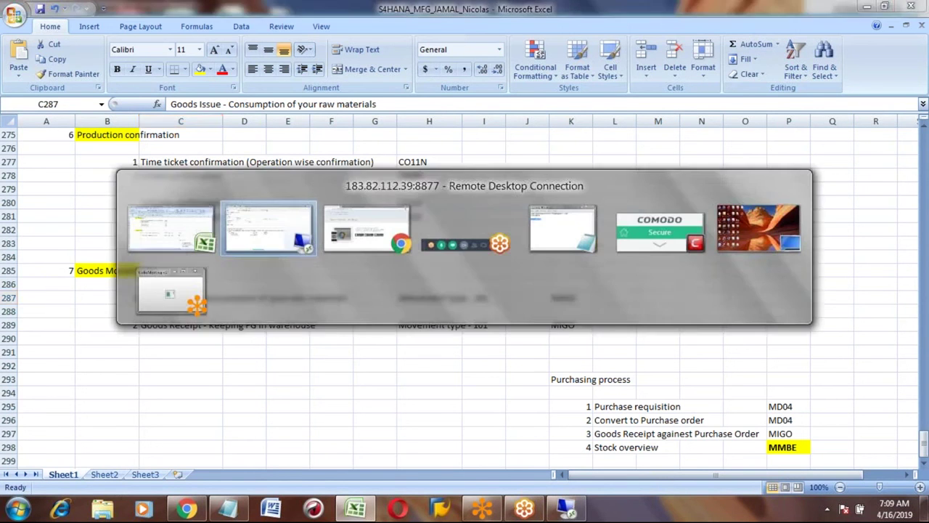
Switch to the SAP remote session, leave the stock overview and display the MD04 stock/requirements list for HONDA_TYRE.
{"action": "key", "text": "alt+Tab"}
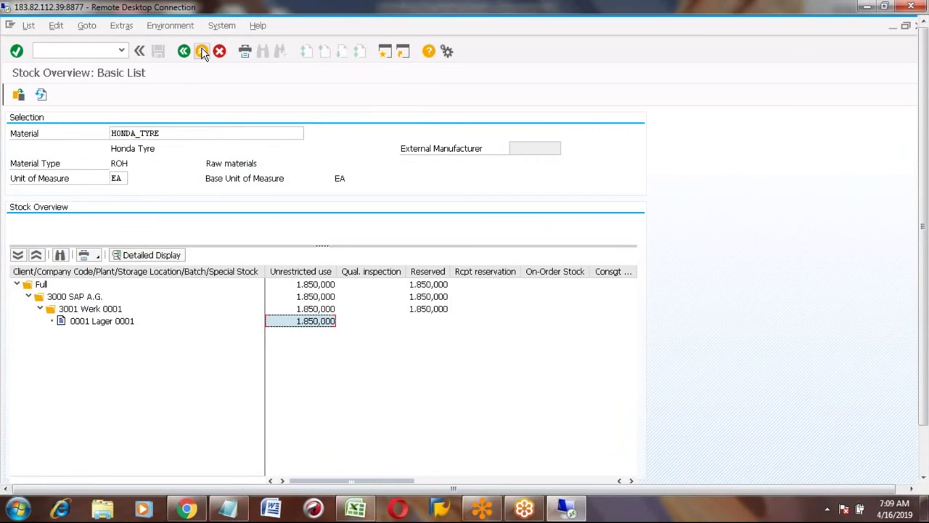
{"action": "left_click", "coordinate": [202, 52]}
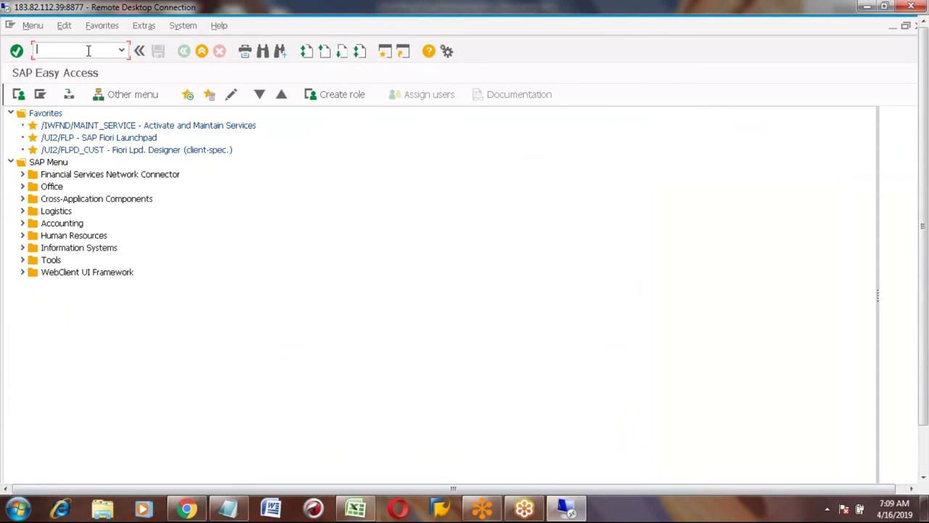
{"action": "type", "text": "migo"}
{"action": "key", "text": "BackSpace"}
{"action": "key", "text": "BackSpace"}
{"action": "key", "text": "BackSpace"}
{"action": "key", "text": "BackSpace"}
{"action": "type", "text": "md04"}
{"action": "key", "text": "Return"}
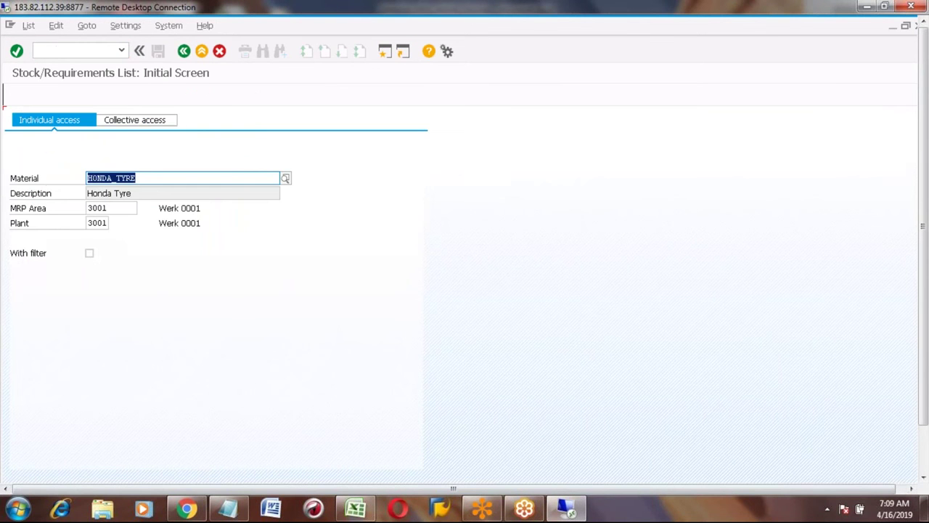
{"action": "key", "text": "Return"}
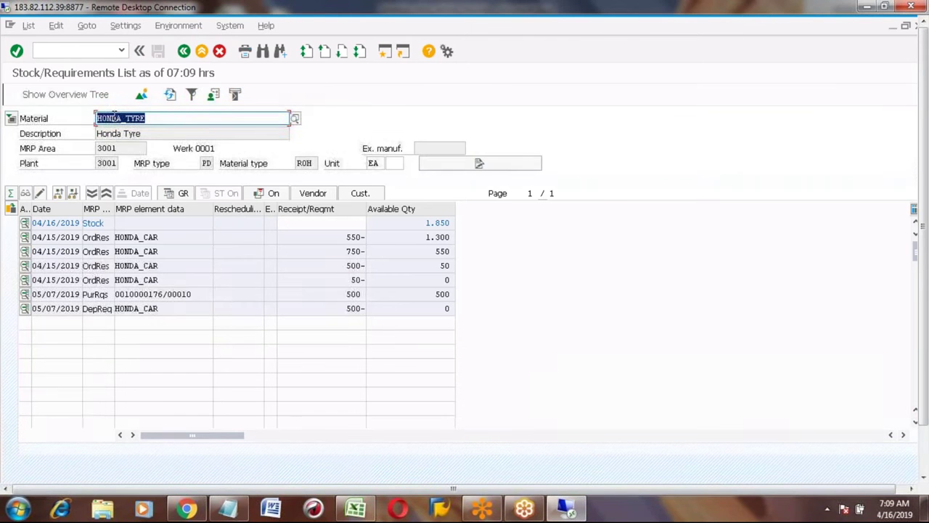
Display the stock/requirements list for material HONDA_CAR instead.
{"action": "key", "text": "Delete"}
{"action": "left_click", "coordinate": [170, 117]}
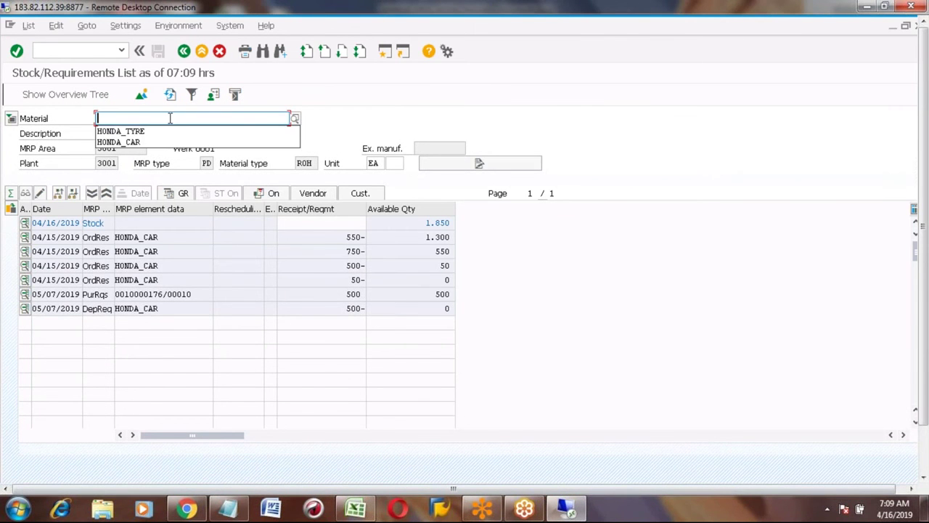
{"action": "left_click", "coordinate": [138, 141]}
{"action": "key", "text": "Return"}
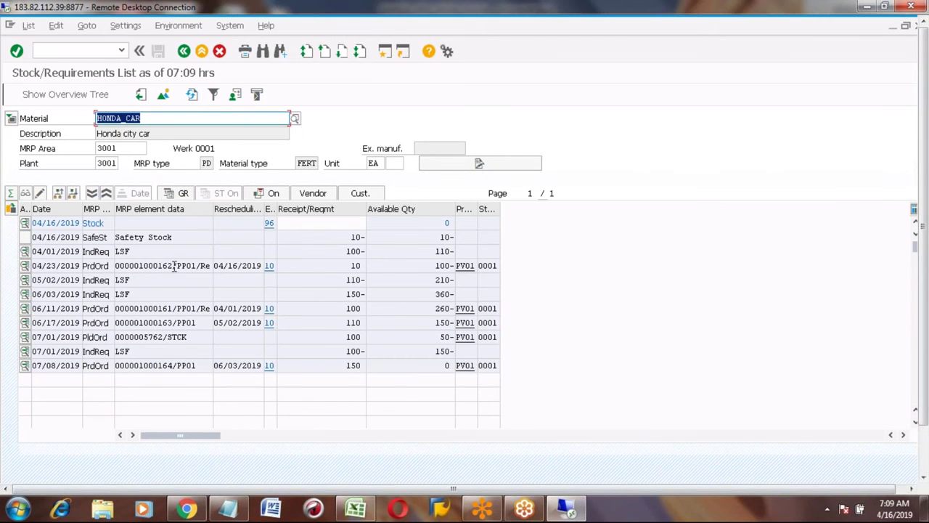
Copy the number of the production order dated 04/23/2019 from the HONDA_CAR list.
{"action": "left_click", "coordinate": [173, 266]}
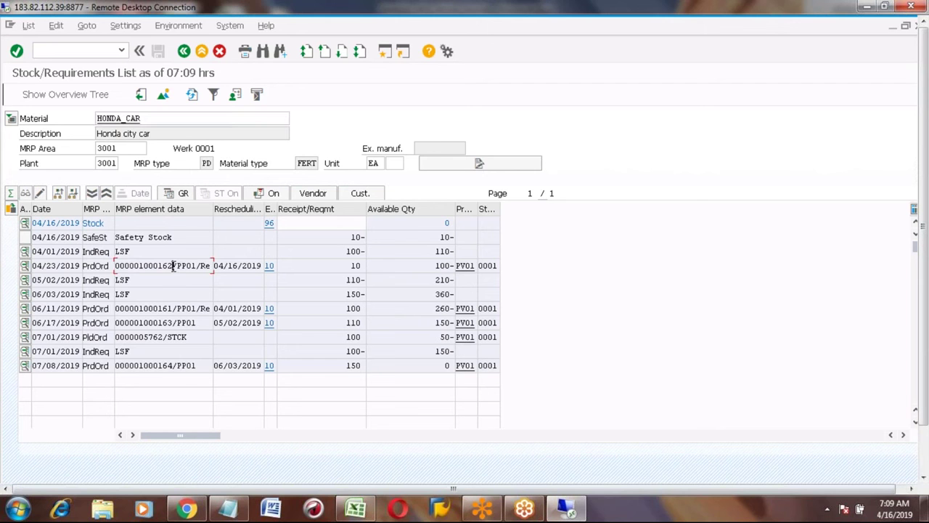
{"action": "left_click_drag", "start_coordinate": [172, 266], "coordinate": [140, 269]}
{"action": "key", "text": "ctrl+c"}
{"action": "key", "text": "Left"}
Leave the list, start transaction MIGO and set it to A07 Goods Issue with reference R08 Order.
{"action": "left_click", "coordinate": [201, 52]}
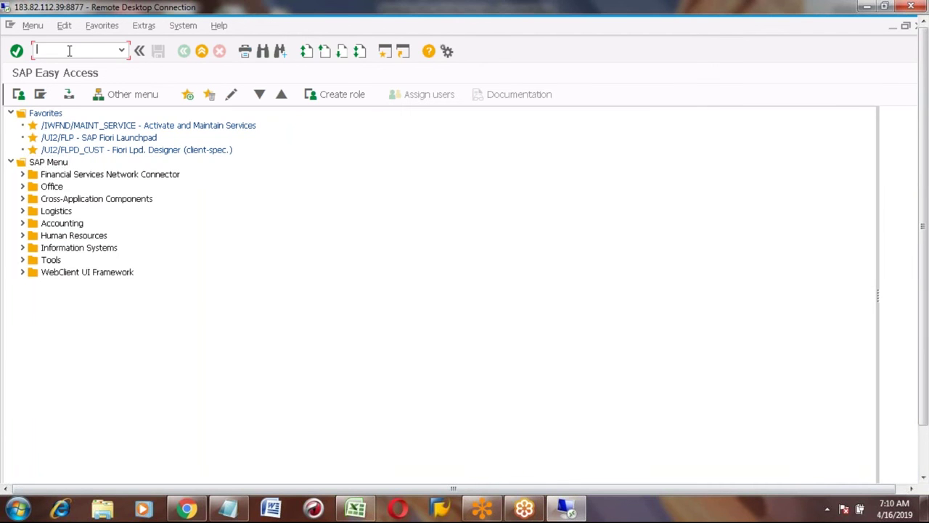
{"action": "type", "text": "MIGO"}
{"action": "key", "text": "Return"}
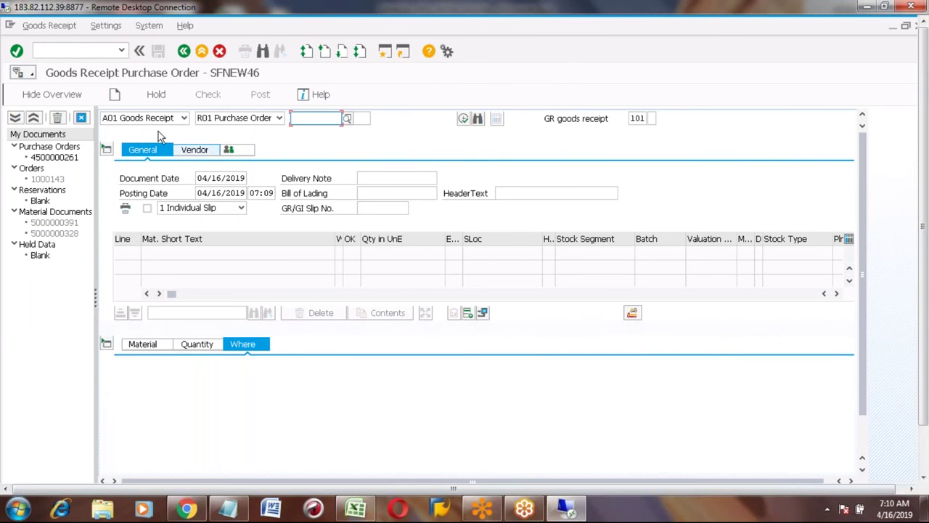
{"action": "left_click", "coordinate": [184, 119]}
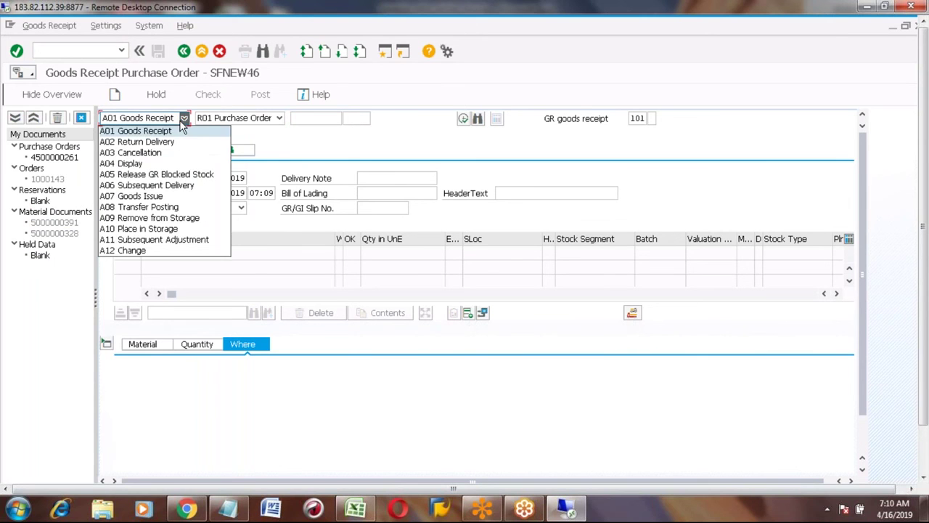
{"action": "left_click", "coordinate": [154, 196]}
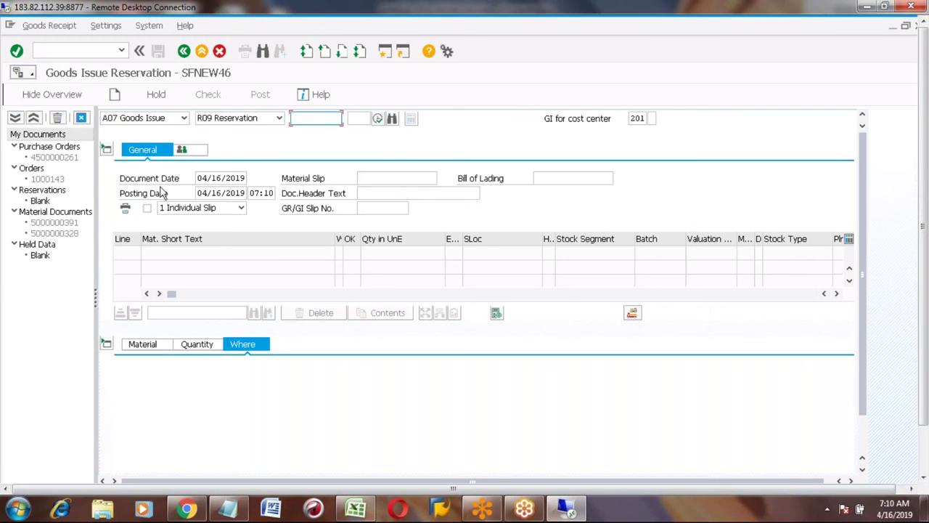
{"action": "left_click", "coordinate": [249, 124]}
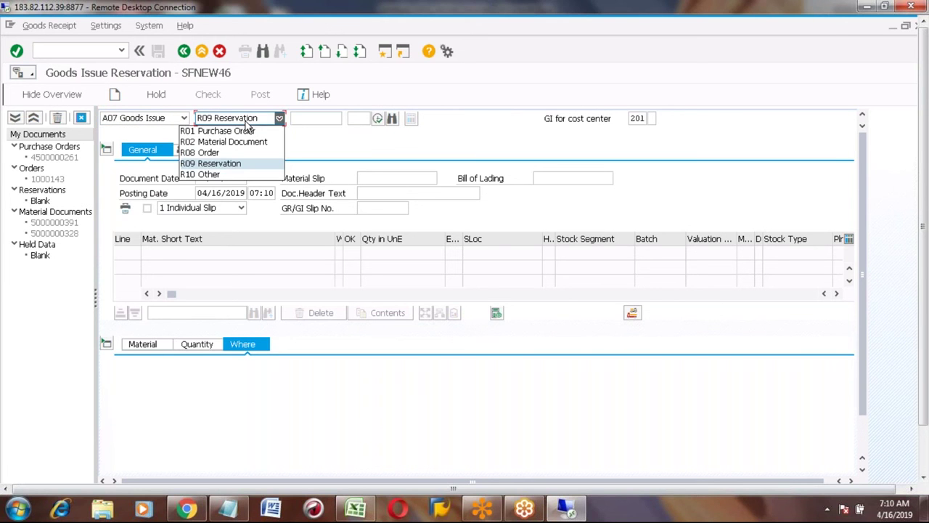
{"action": "left_click", "coordinate": [217, 154]}
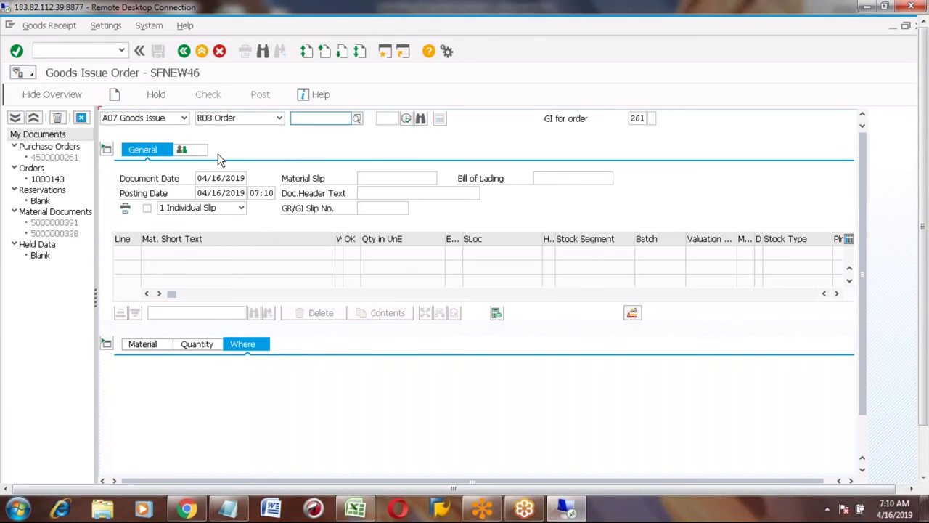
Paste the copied production order number as the reference and load its components for goods issue.
{"action": "left_click", "coordinate": [299, 118]}
{"action": "key", "text": "ctrl+v"}
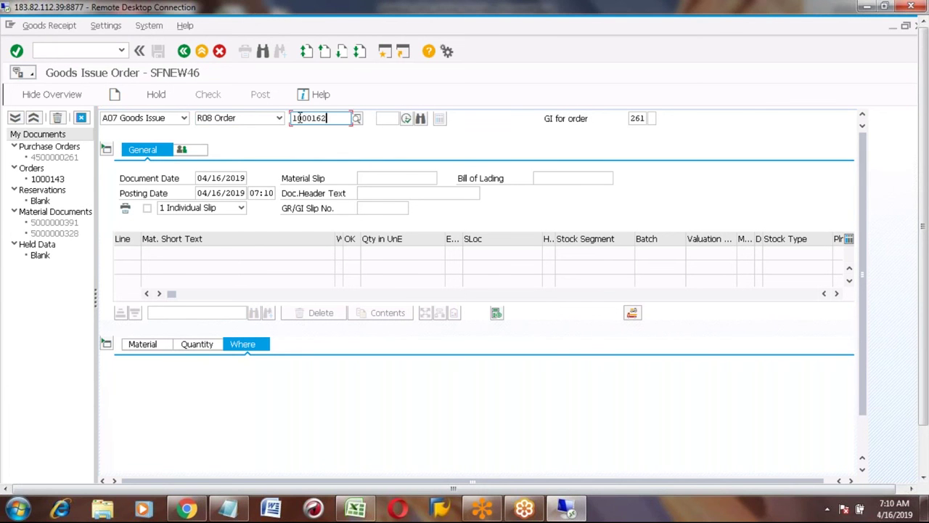
{"action": "left_click", "coordinate": [407, 119]}
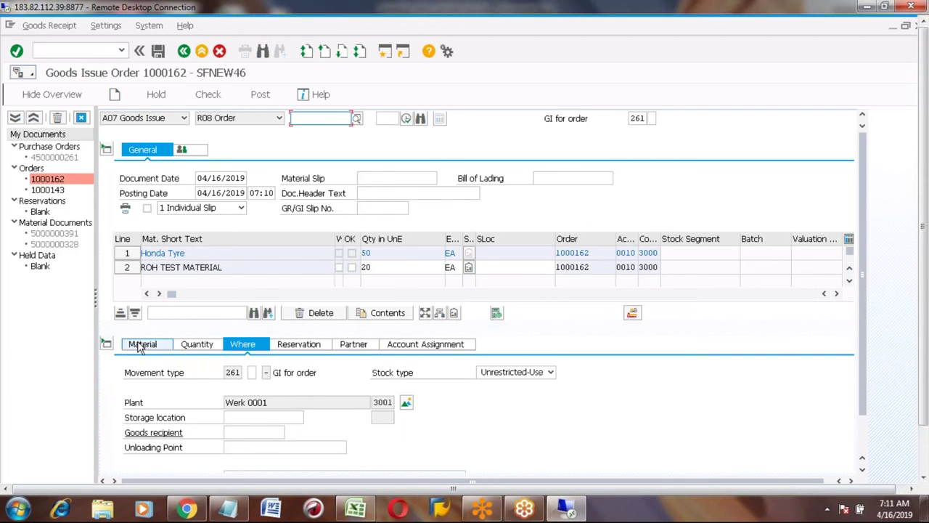
Check the material data of the Honda Tyre component and select the ROH TEST MATERIAL line in the goods issue.
{"action": "left_click", "coordinate": [141, 346]}
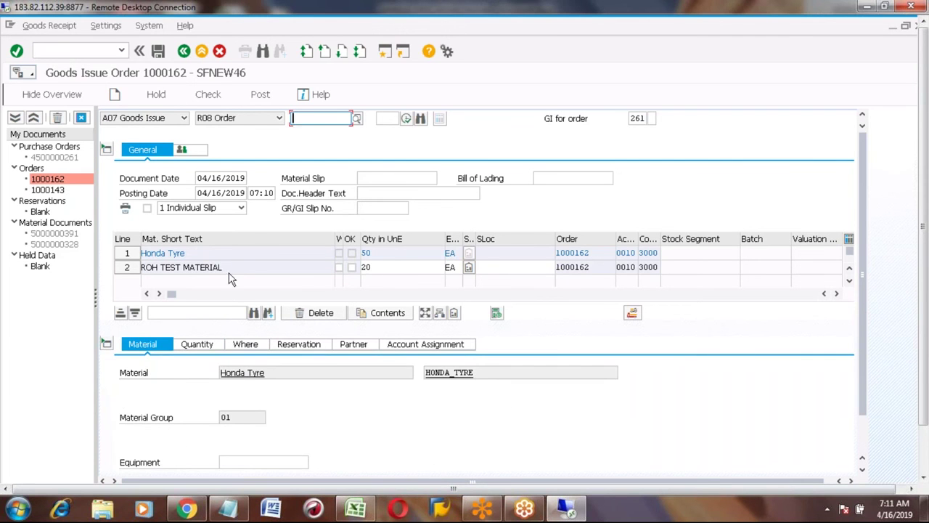
{"action": "left_click", "coordinate": [181, 253]}
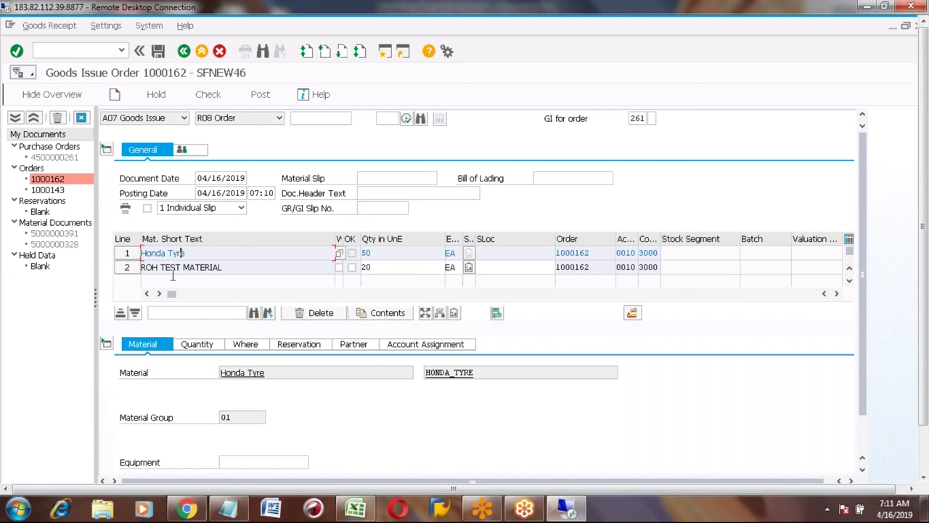
{"action": "left_click", "coordinate": [186, 267]}
Start transaction MMBE in a new session, display the stock overview for material 166, check storage location 0001 and leave the list.
{"action": "left_click", "coordinate": [385, 53]}
{"action": "type", "text": "MMBE"}
{"action": "key", "text": "Return"}
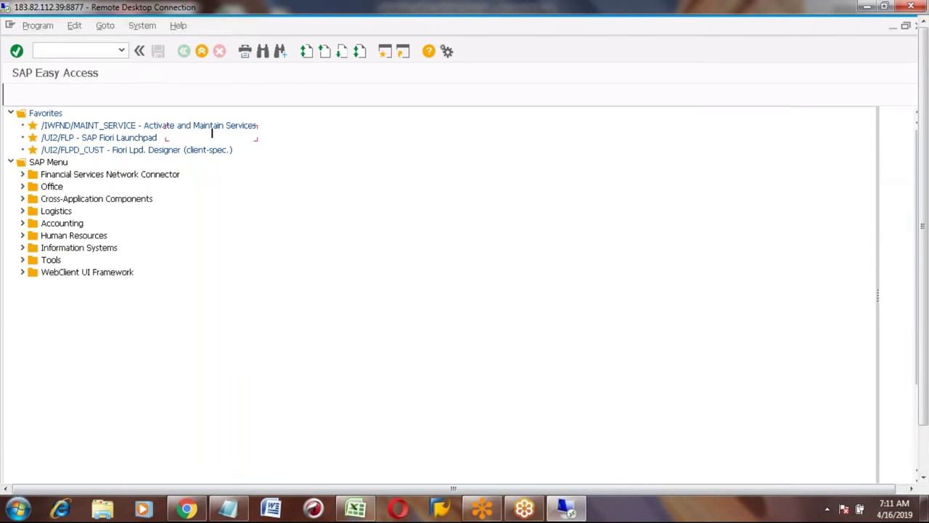
{"action": "type", "text": "166"}
{"action": "key", "text": "Return"}
{"action": "left_click", "coordinate": [19, 95]}
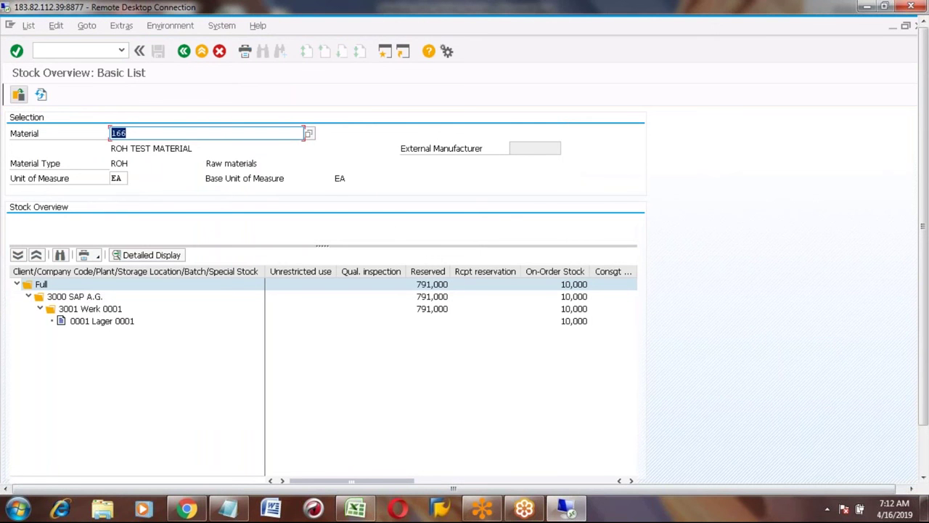
{"action": "left_click", "coordinate": [83, 324]}
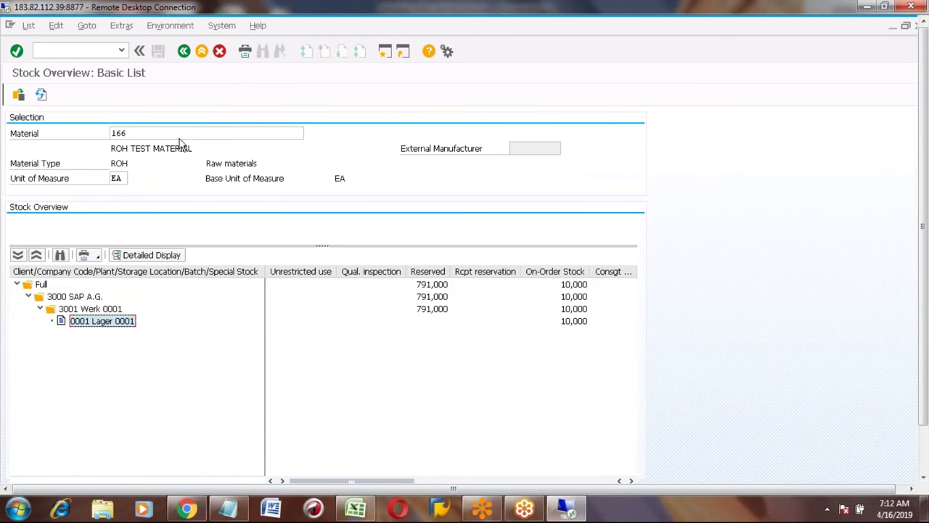
{"action": "left_click", "coordinate": [201, 51]}
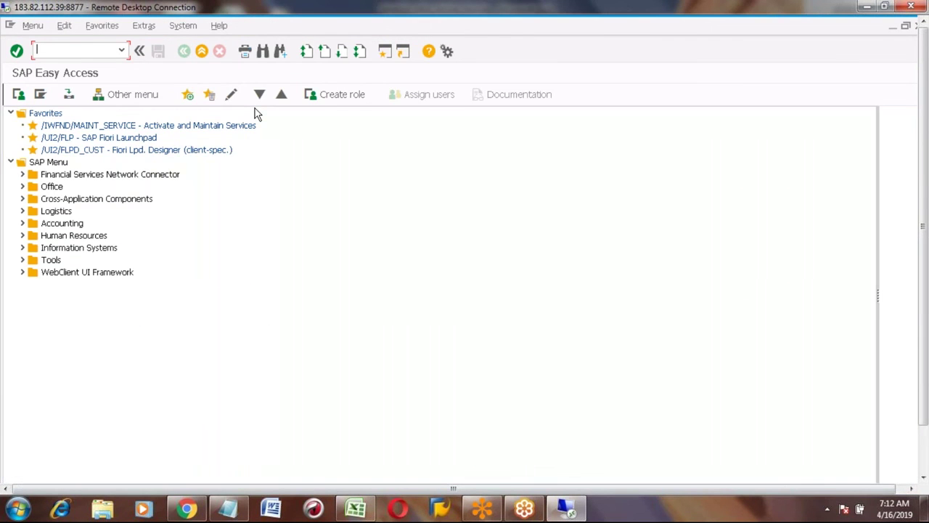
Consult the purchasing process notes in Excel, then return to SAP and display the MD04 stock/requirements list for material 166.
{"action": "key", "text": "alt+Tab"}
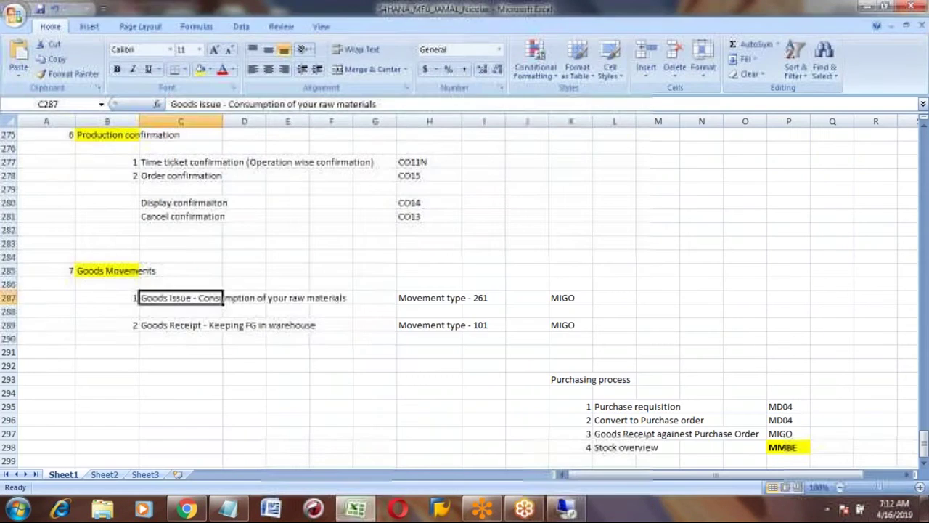
{"action": "key", "text": "alt+Tab"}
{"action": "left_click", "coordinate": [33, 26]}
{"action": "key", "text": "Escape"}
{"action": "left_click", "coordinate": [74, 49]}
{"action": "type", "text": "md04"}
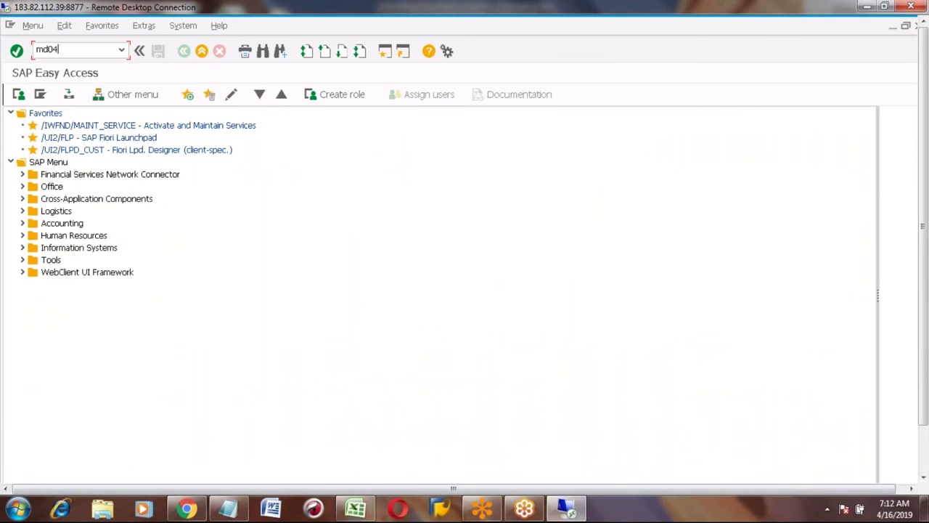
{"action": "key", "text": "Return"}
{"action": "key", "text": "Return"}
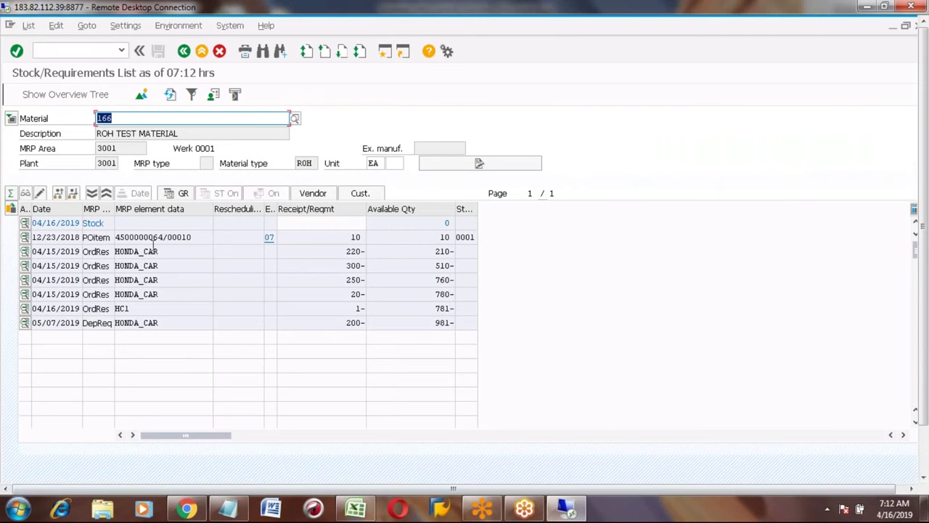
Open the purchase order behind the POitem line dated 12/23/2018 for changing.
{"action": "left_click", "coordinate": [145, 237]}
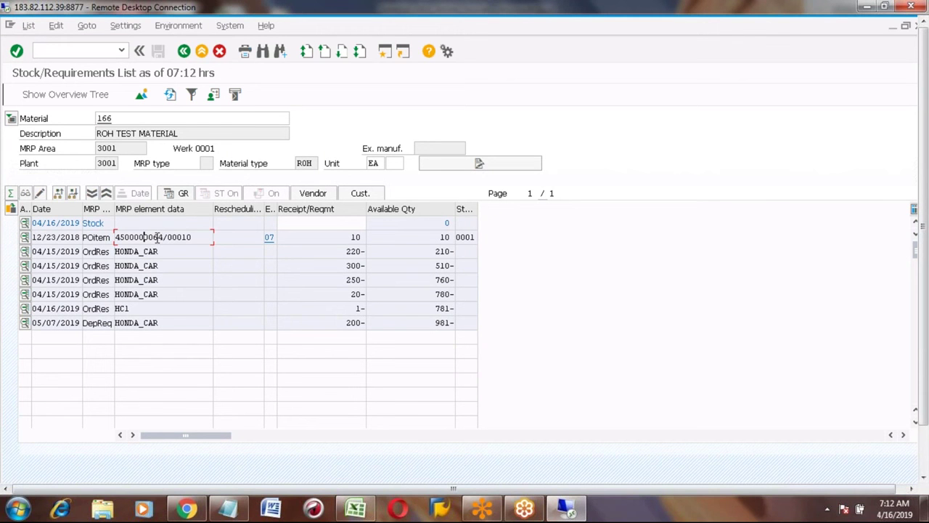
{"action": "left_click", "coordinate": [24, 237]}
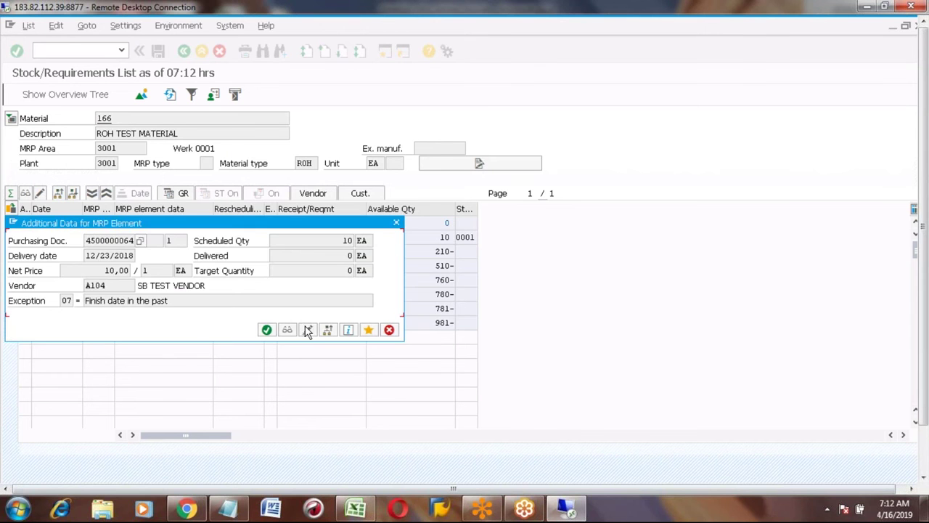
{"action": "left_click", "coordinate": [308, 330]}
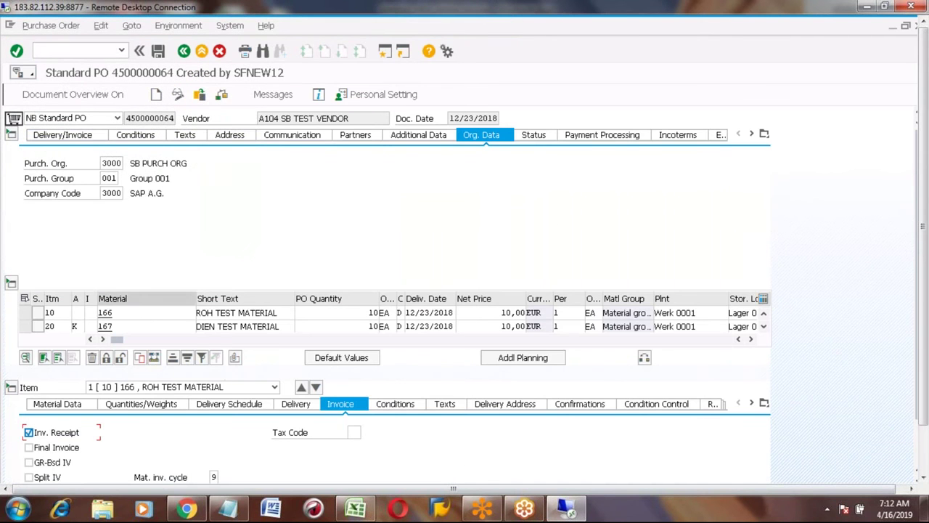
Set the PO quantity of item 10, material 166, to 500 and save the purchase order despite the system messages.
{"action": "left_click", "coordinate": [356, 314]}
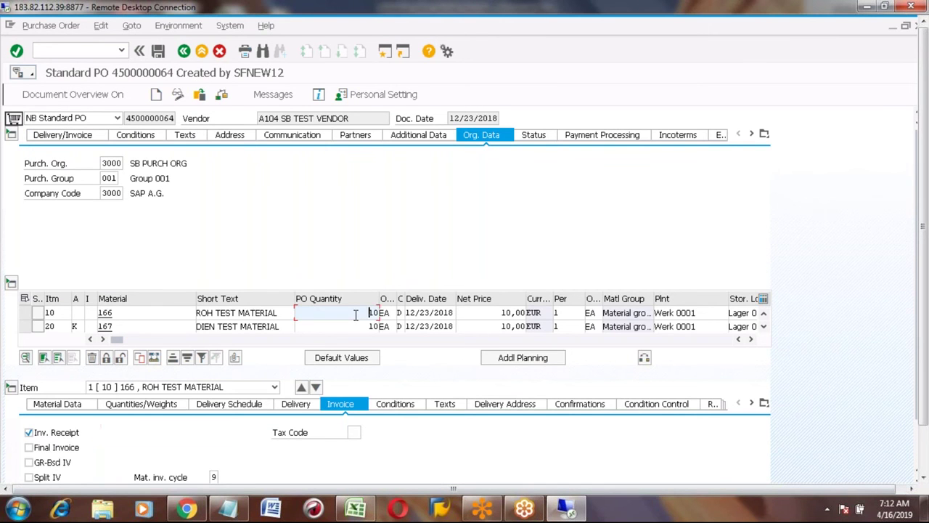
{"action": "key", "text": "Delete"}
{"action": "key", "text": "Delete"}
{"action": "key", "text": "Return"}
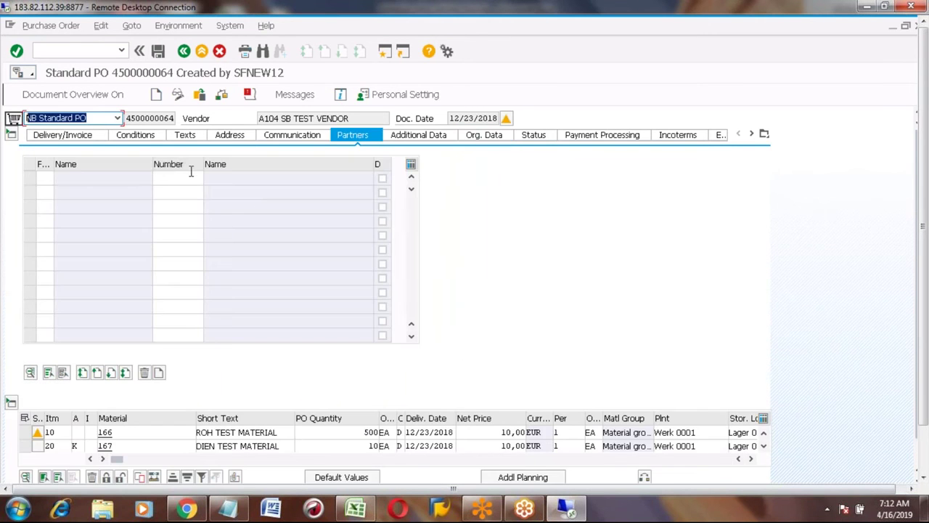
{"action": "left_click", "coordinate": [158, 51]}
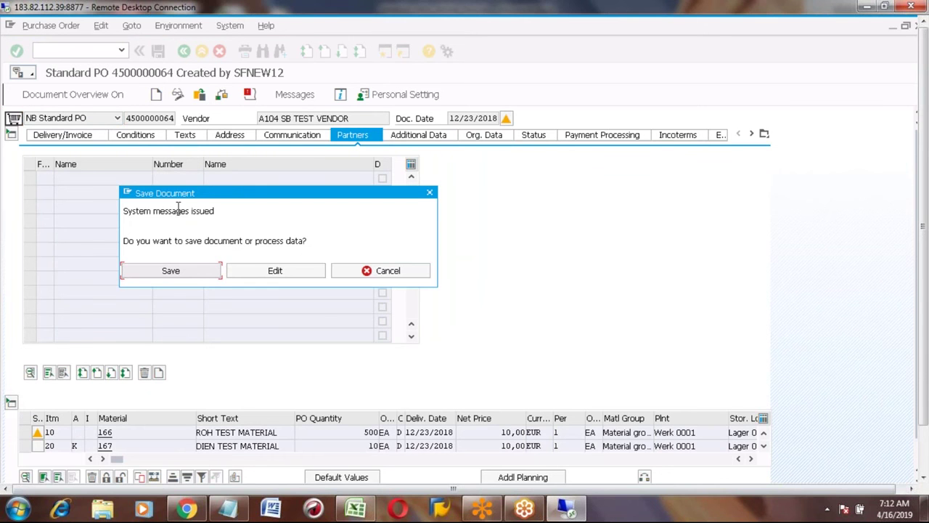
{"action": "left_click", "coordinate": [172, 270]}
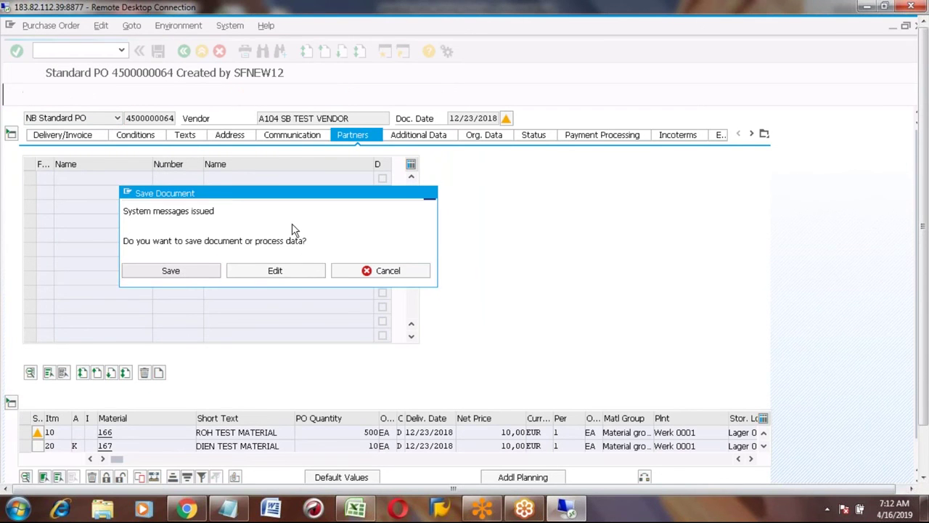
Refresh the stock/requirements list and copy the purchase order number without its item number from the POitem line.
{"action": "left_click", "coordinate": [171, 95]}
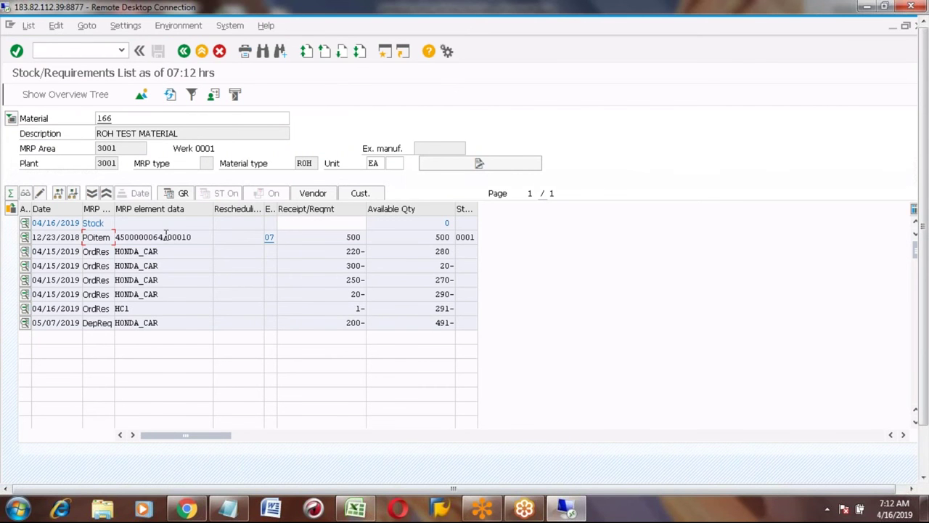
{"action": "left_click_drag", "start_coordinate": [164, 235], "coordinate": [115, 236]}
{"action": "left_click_drag", "start_coordinate": [163, 237], "coordinate": [112, 238]}
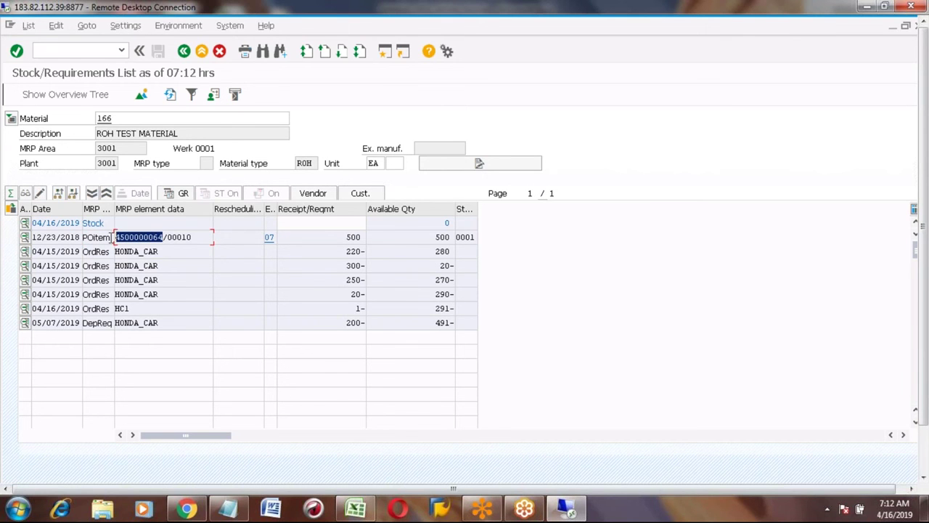
{"action": "key", "text": "ctrl+c"}
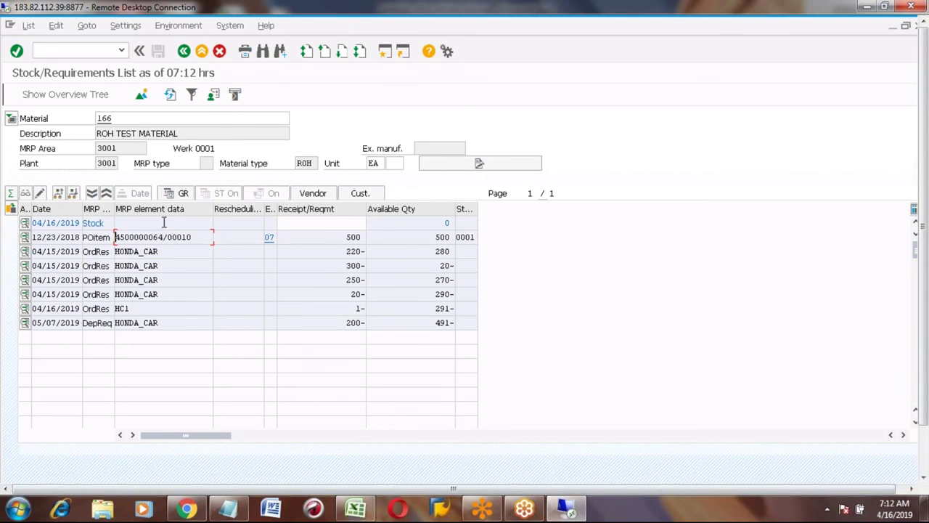
Leave the list, start MIGO for A01 Goods Receipt with reference R01 Purchase Order and load the copied purchase order.
{"action": "left_click", "coordinate": [202, 52]}
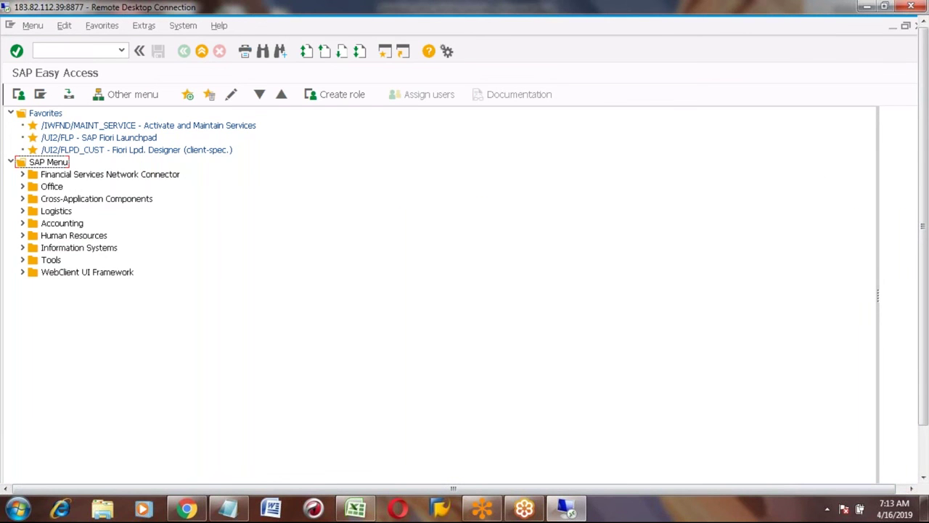
{"action": "left_click", "coordinate": [80, 49]}
{"action": "type", "text": "ml"}
{"action": "key", "text": "Return"}
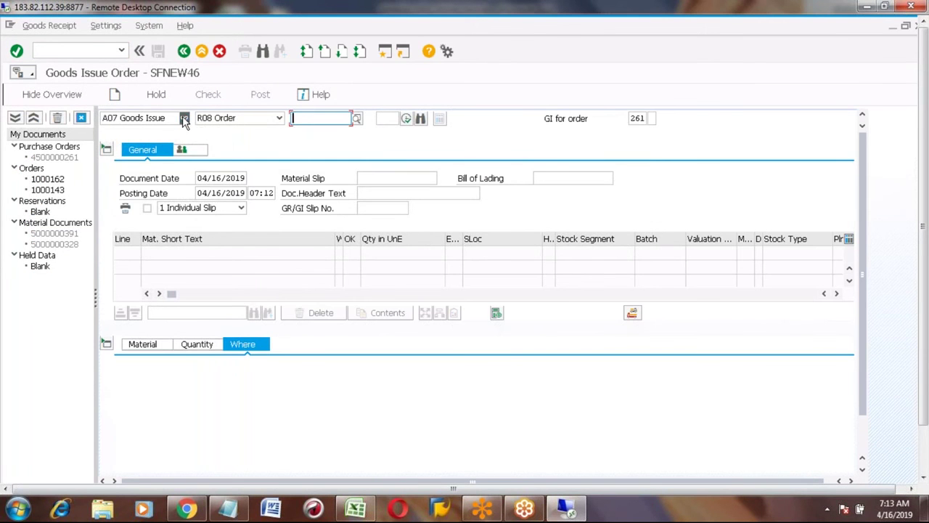
{"action": "left_click", "coordinate": [184, 118]}
{"action": "left_click", "coordinate": [153, 132]}
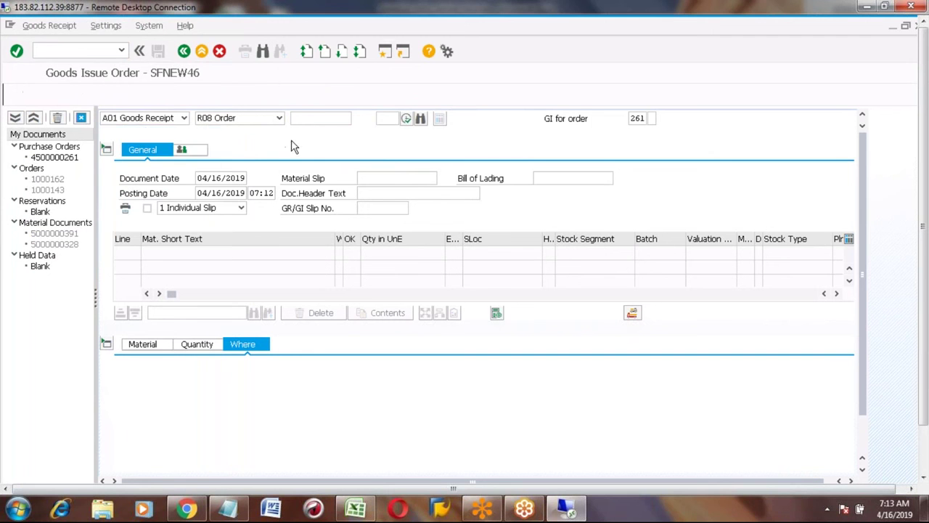
{"action": "key", "text": "ctrl+v"}
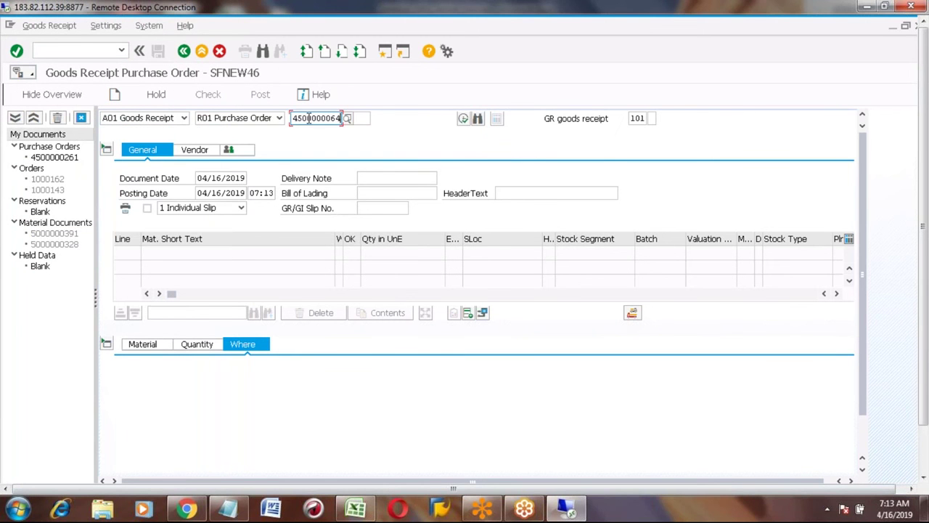
{"action": "left_click", "coordinate": [462, 119]}
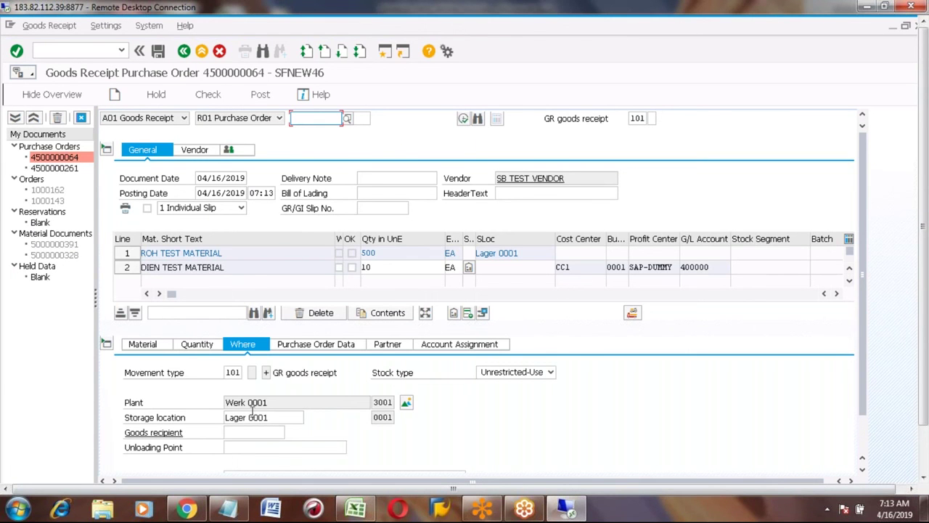
Mark the ROH TEST MATERIAL line as Item OK, post the goods receipt and leave MIGO.
{"action": "left_click", "coordinate": [151, 342]}
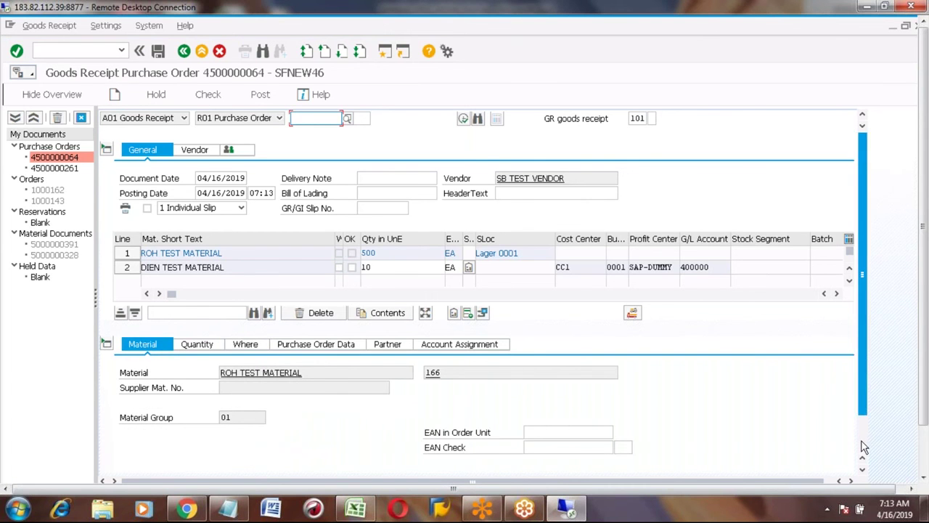
{"action": "scroll", "coordinate": [864, 448], "scroll_direction": "down", "scroll_amount": 2}
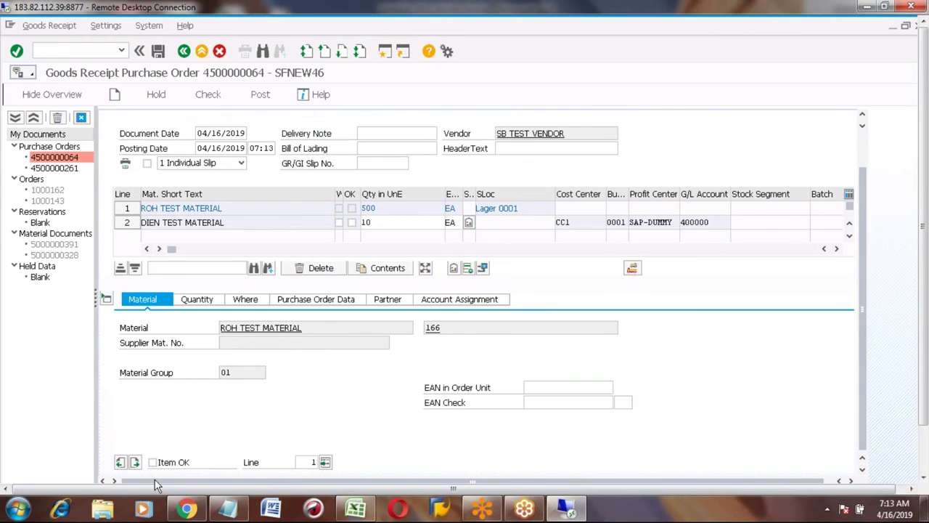
{"action": "left_click", "coordinate": [152, 461]}
{"action": "left_click", "coordinate": [157, 51]}
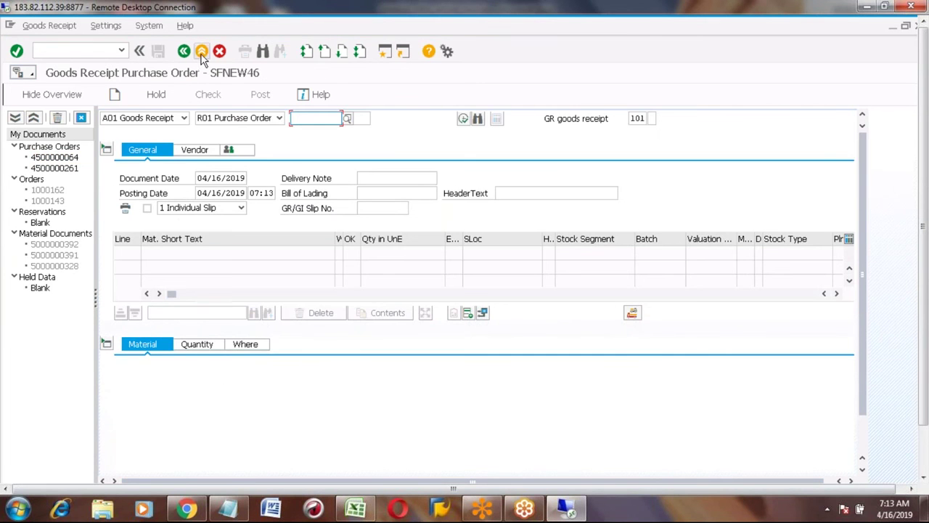
{"action": "left_click", "coordinate": [202, 52]}
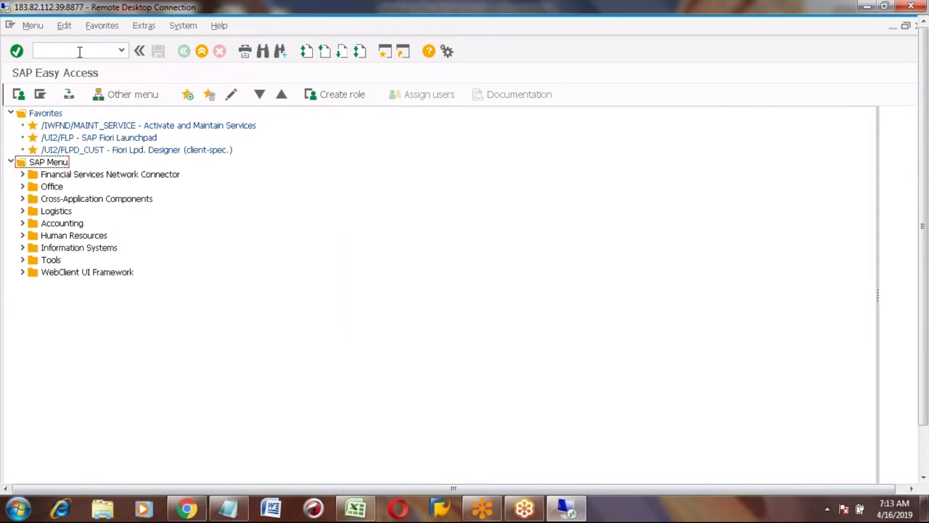
Recheck the MMBE stock overview for material 166 in plant 3001, focusing on unrestricted stock in Lager 0001, then leave it.
{"action": "left_click", "coordinate": [75, 53]}
{"action": "type", "text": "md04"}
{"action": "key", "text": "Down"}
{"action": "key", "text": "Return"}
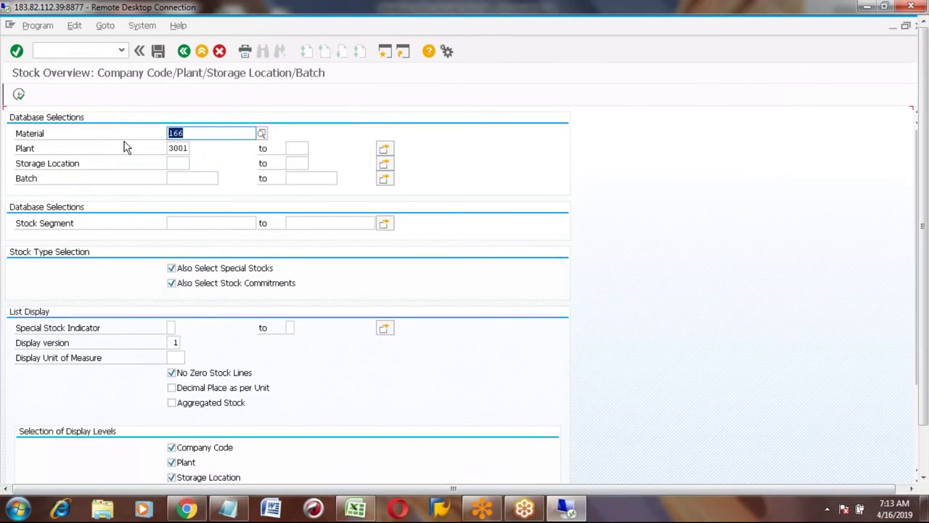
{"action": "left_click", "coordinate": [19, 95]}
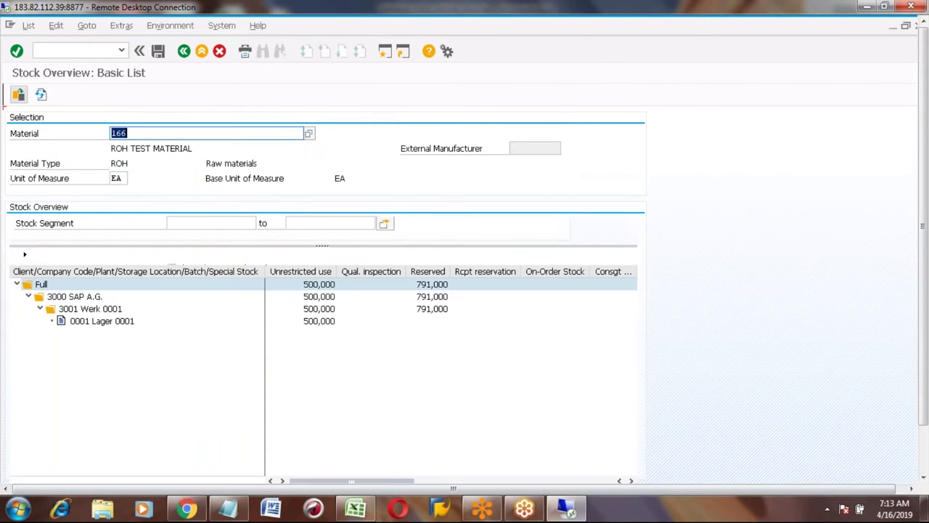
{"action": "left_click", "coordinate": [318, 324]}
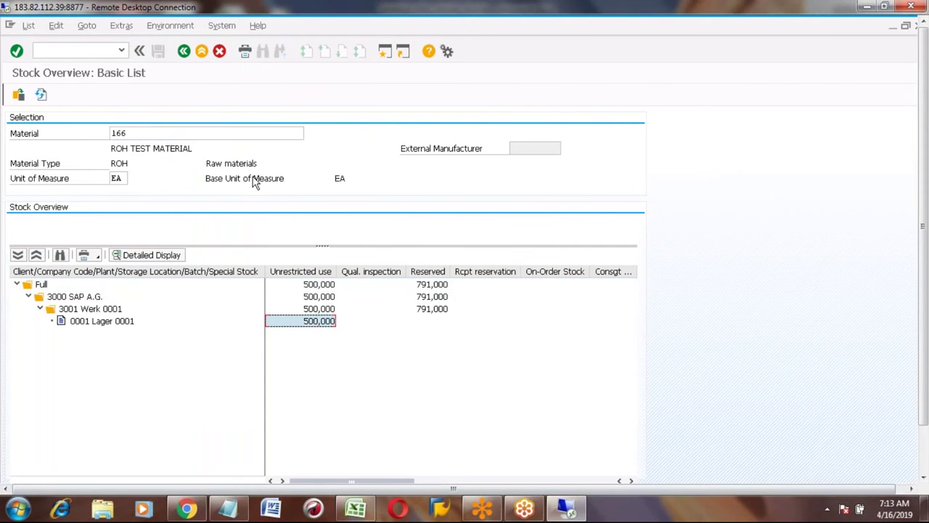
{"action": "left_click", "coordinate": [201, 52]}
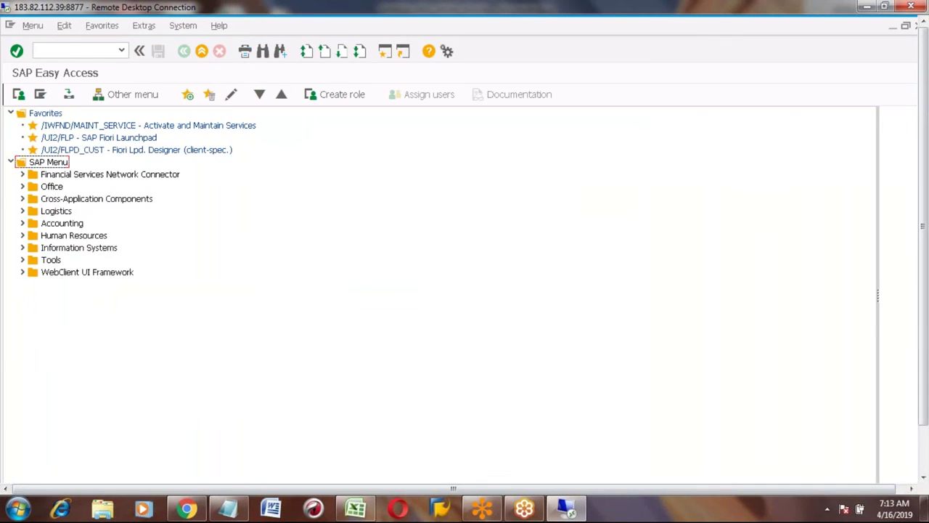
Switch back to the open SAP session holding the goods issue for the production order.
{"action": "left_click", "coordinate": [924, 458]}
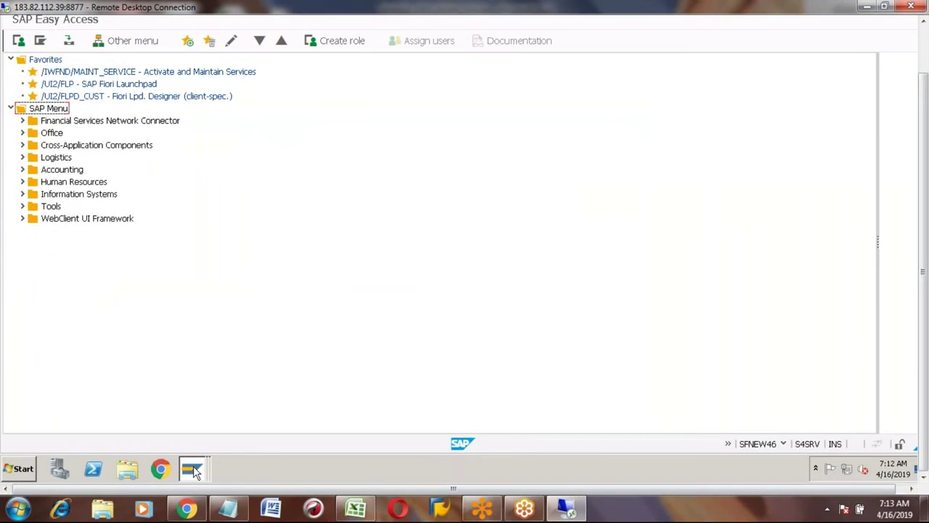
{"action": "mouse_move", "coordinate": [191, 468]}
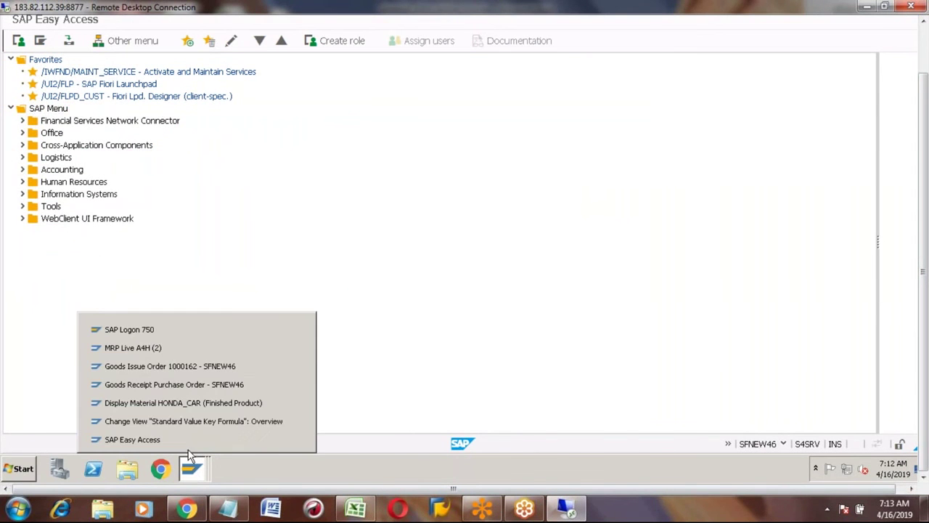
{"action": "left_click", "coordinate": [173, 366]}
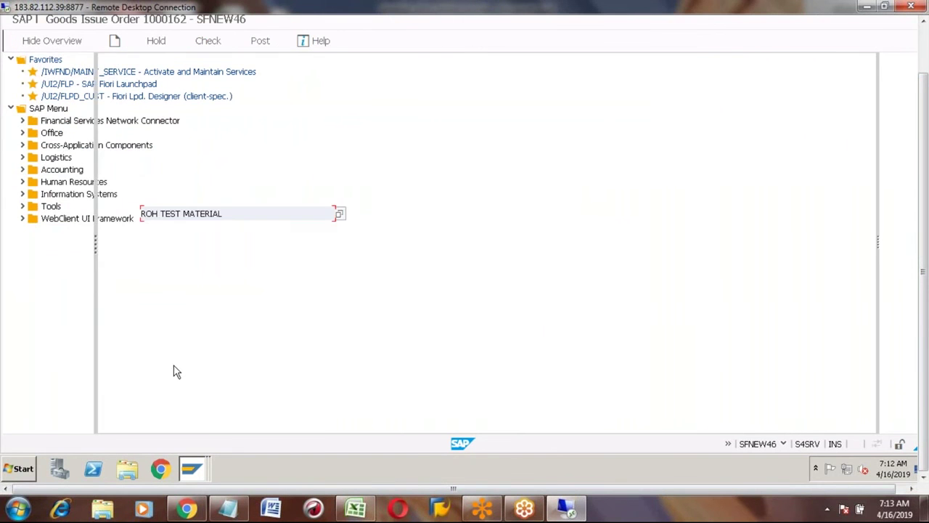
Set the quantity in unit of entry for the Honda Tyre line to 40.
{"action": "left_click", "coordinate": [926, 55]}
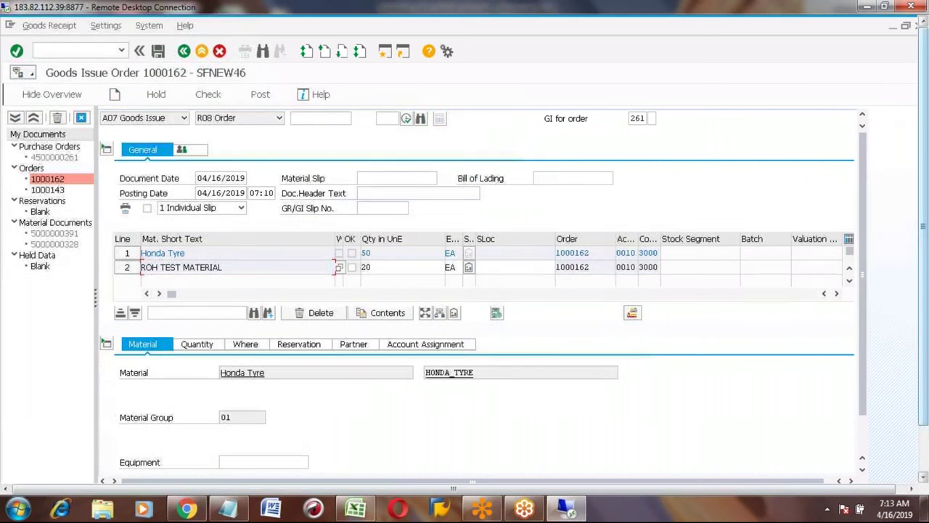
{"action": "left_click", "coordinate": [311, 119]}
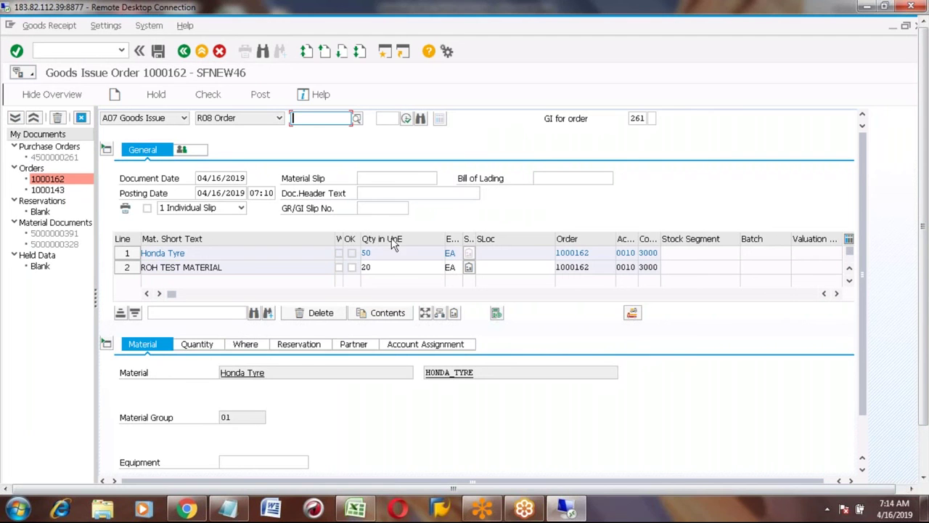
{"action": "left_click", "coordinate": [202, 347]}
{"action": "left_click", "coordinate": [247, 372]}
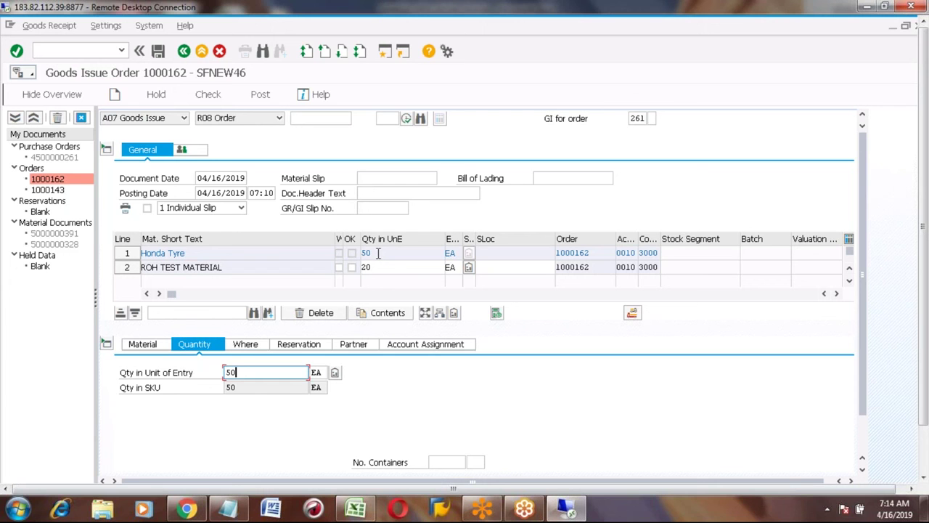
{"action": "key", "text": "BackSpace"}
{"action": "key", "text": "BackSpace"}
{"action": "type", "text": "40"}
Assign storage location 0001 to the Honda Tyre line in the goods issue.
{"action": "left_click", "coordinate": [247, 345]}
{"action": "left_click", "coordinate": [234, 417]}
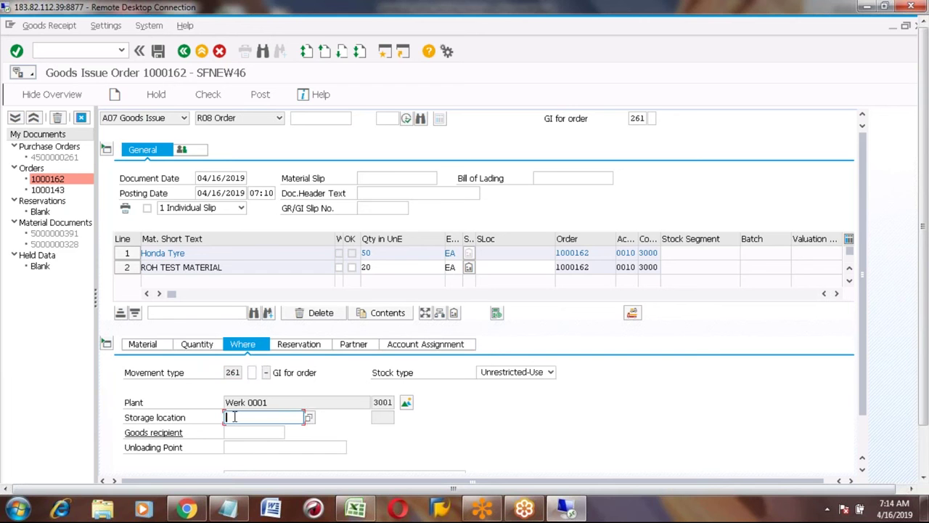
{"action": "left_click", "coordinate": [226, 372]}
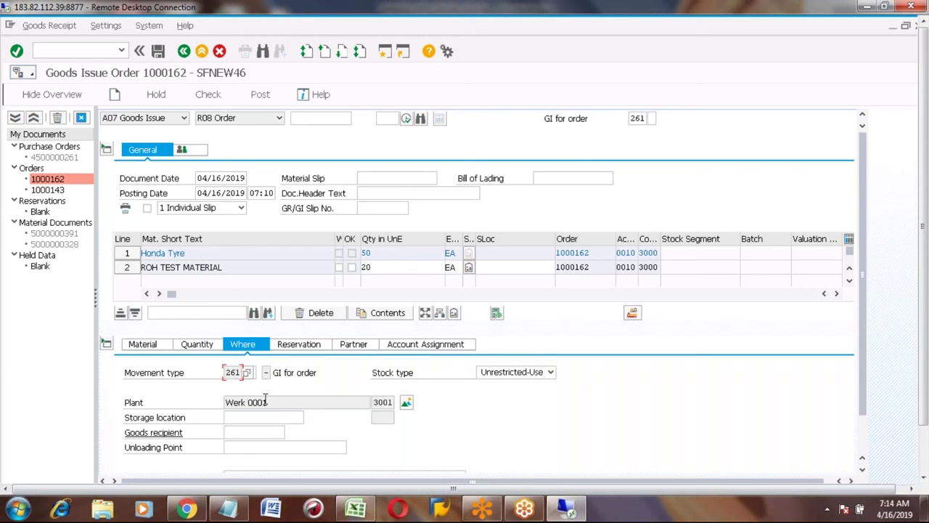
{"action": "left_click", "coordinate": [238, 417]}
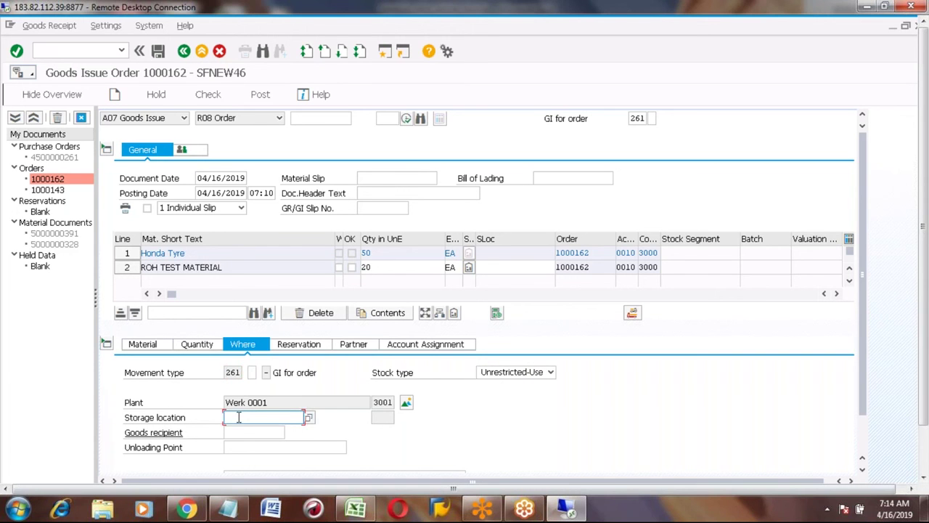
{"action": "type", "text": "0001"}
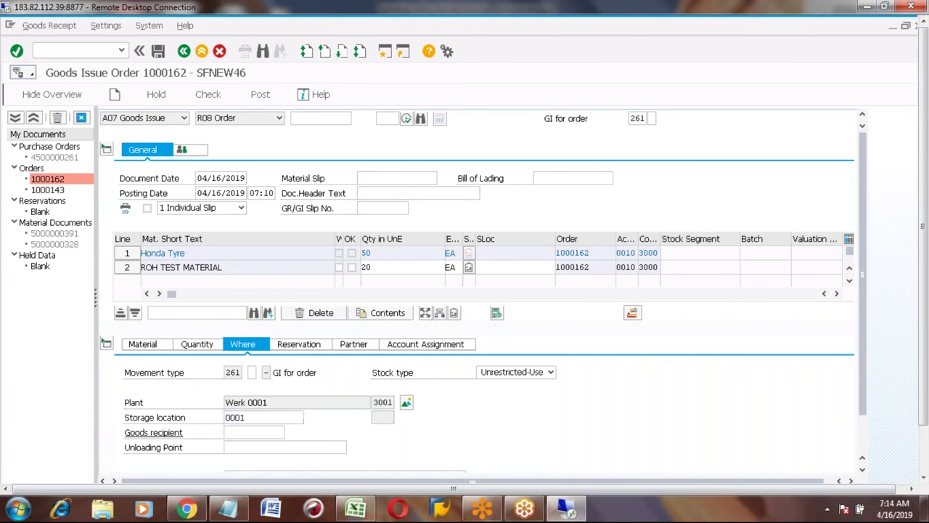
{"action": "key", "text": "Return"}
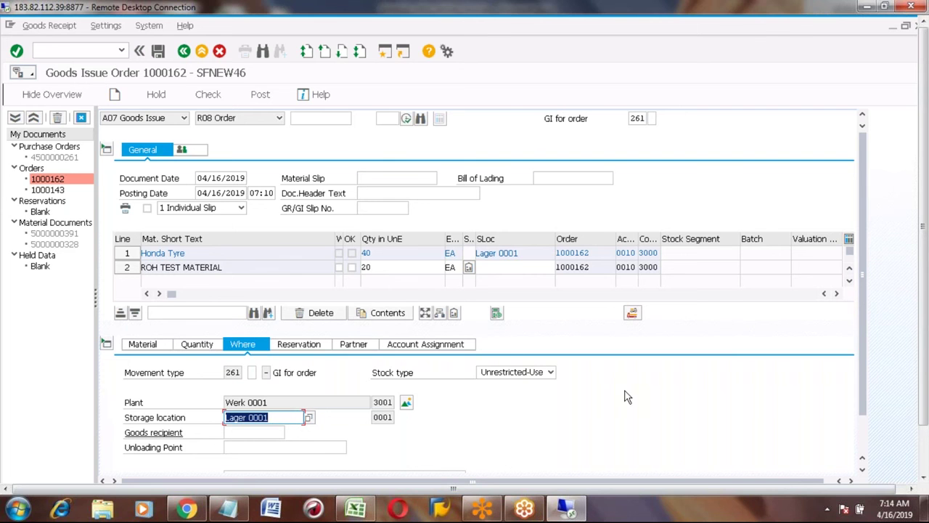
Review the material details of the Honda Tyre line.
{"action": "left_click", "coordinate": [925, 456]}
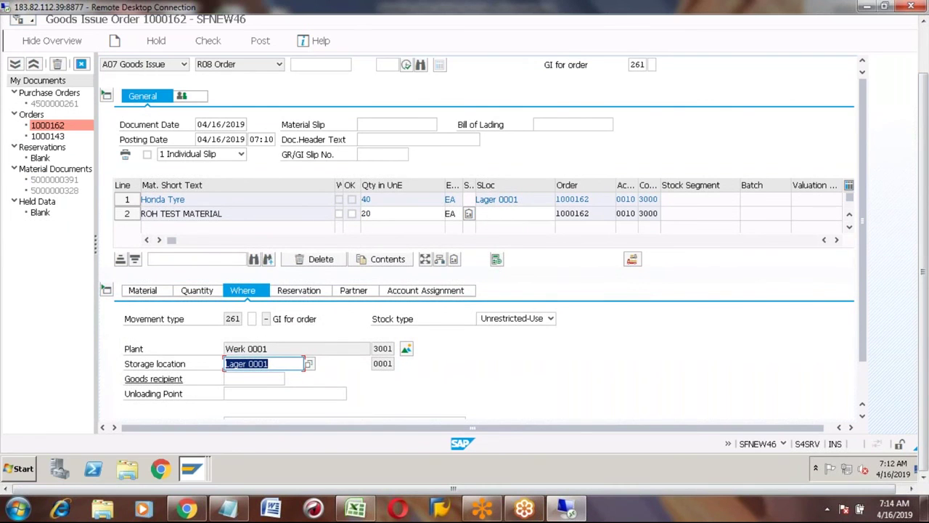
{"action": "left_click", "coordinate": [142, 291]}
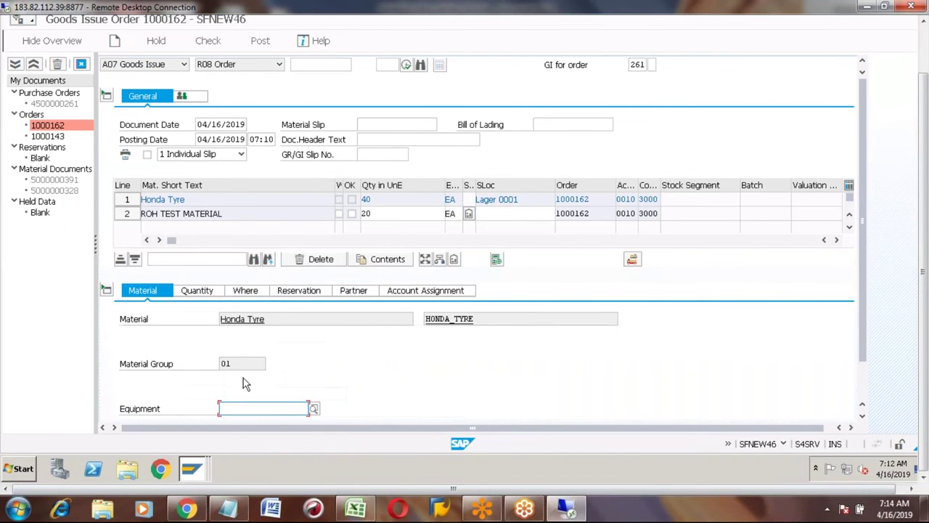
{"action": "left_click", "coordinate": [282, 319]}
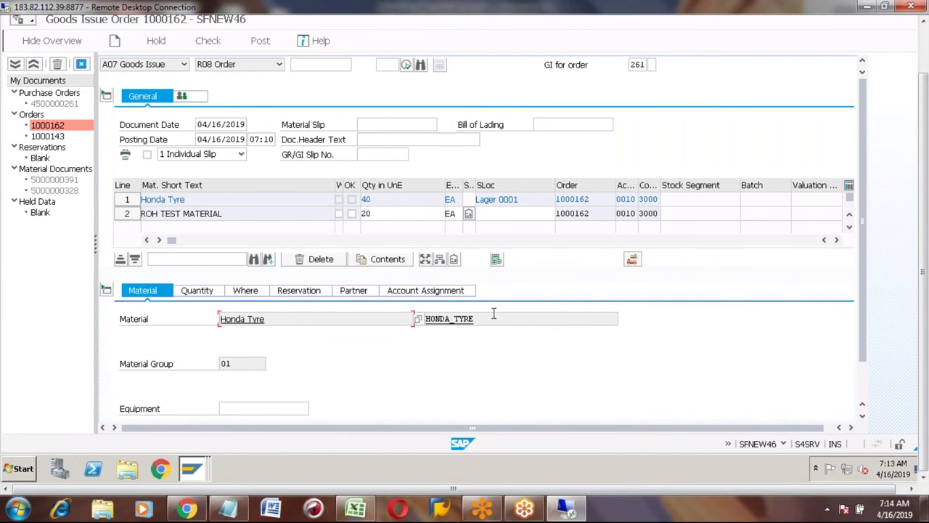
Select the ROH TEST MATERIAL line, check its material and quantity details, and assign it storage location 0001.
{"action": "left_click", "coordinate": [125, 215]}
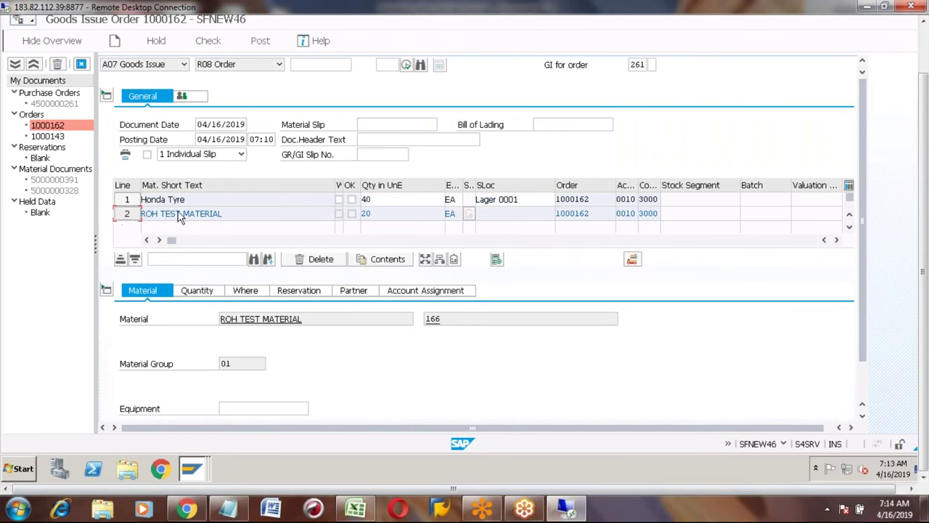
{"action": "left_click", "coordinate": [447, 318]}
{"action": "key", "text": "shift+Left"}
{"action": "key", "text": "shift+Left"}
{"action": "key", "text": "shift+Left"}
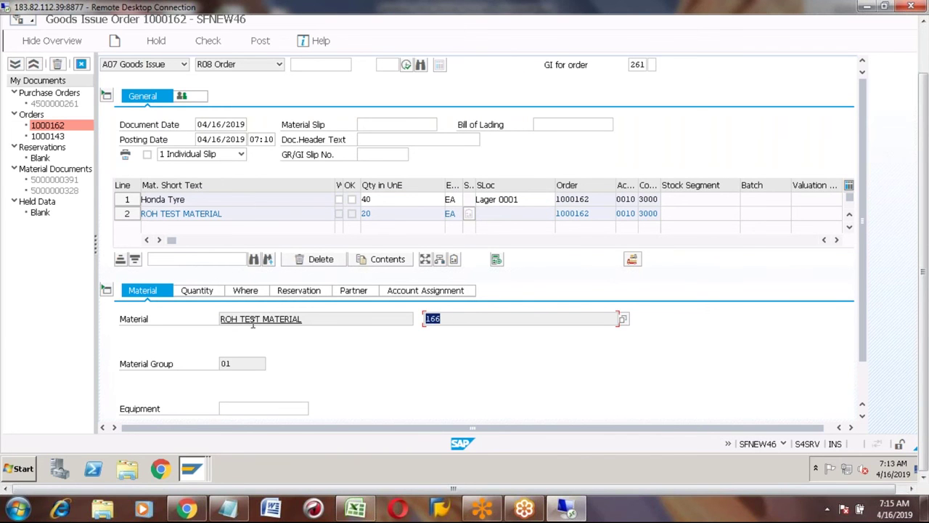
{"action": "left_click", "coordinate": [197, 292]}
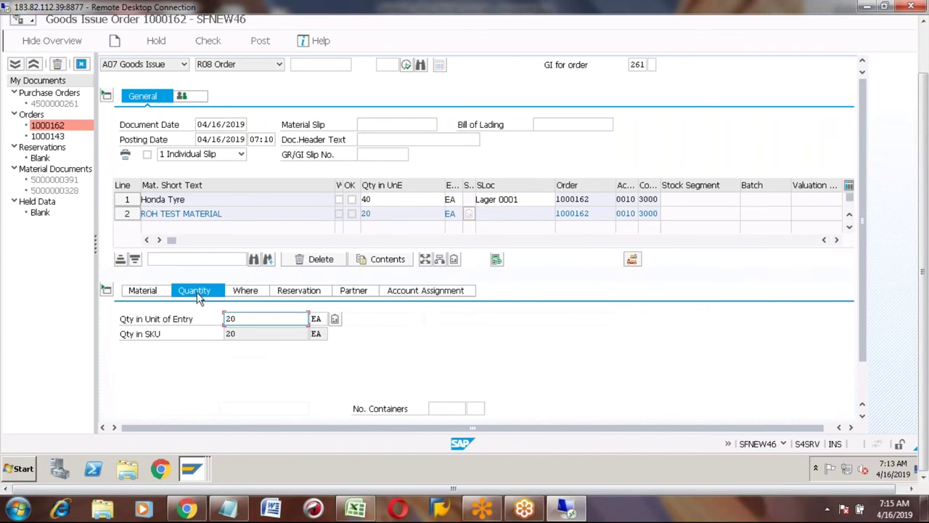
{"action": "left_click", "coordinate": [245, 291]}
{"action": "left_click", "coordinate": [246, 365]}
{"action": "type", "text": "0001"}
{"action": "key", "text": "Return"}
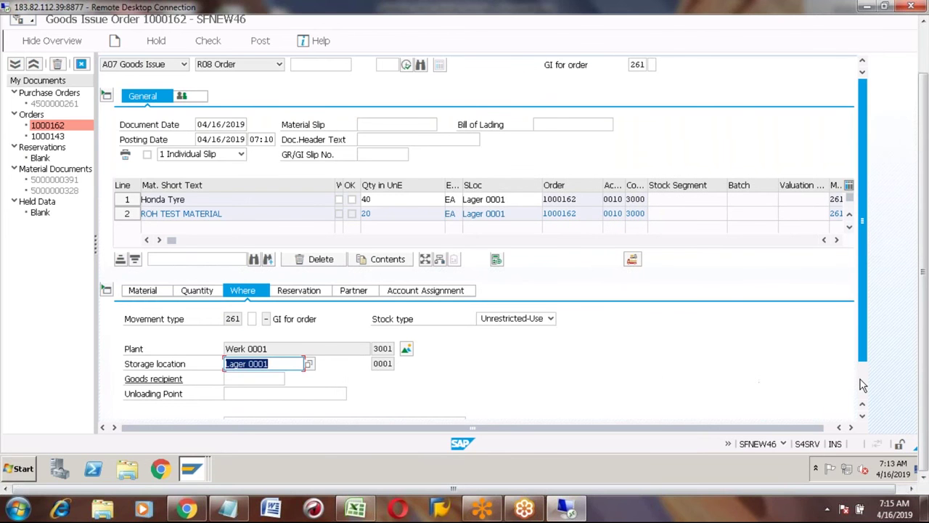
{"action": "scroll", "coordinate": [860, 379], "scroll_direction": "down", "scroll_amount": 1}
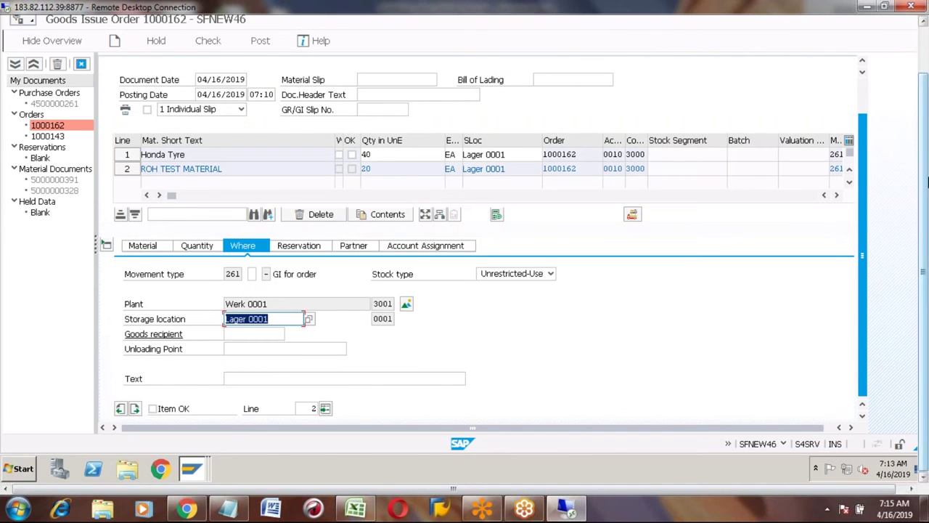
{"action": "scroll", "coordinate": [867, 100], "scroll_direction": "up", "scroll_amount": 1}
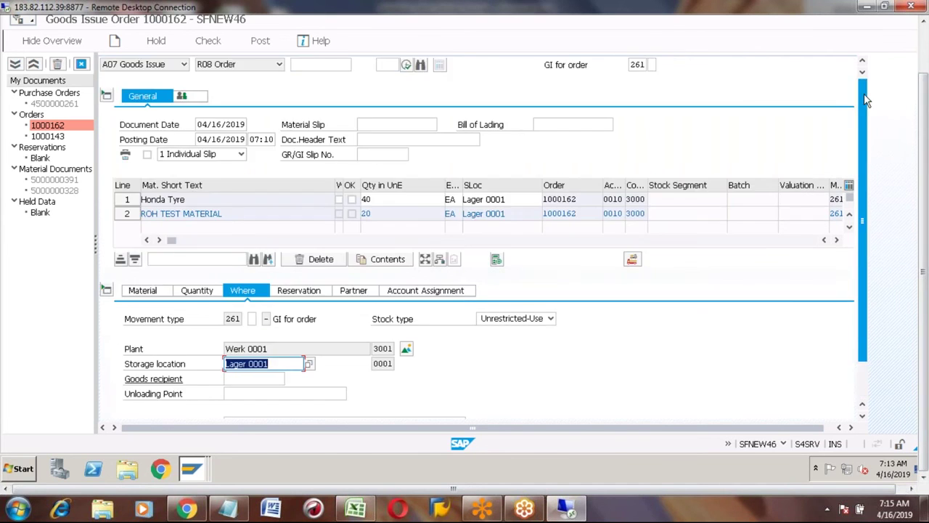
{"action": "left_click", "coordinate": [924, 50]}
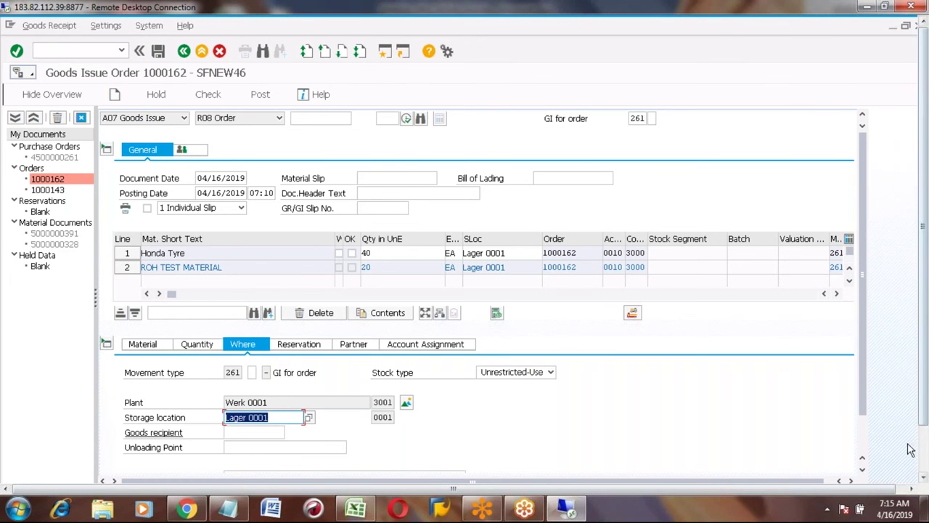
{"action": "left_click", "coordinate": [925, 457]}
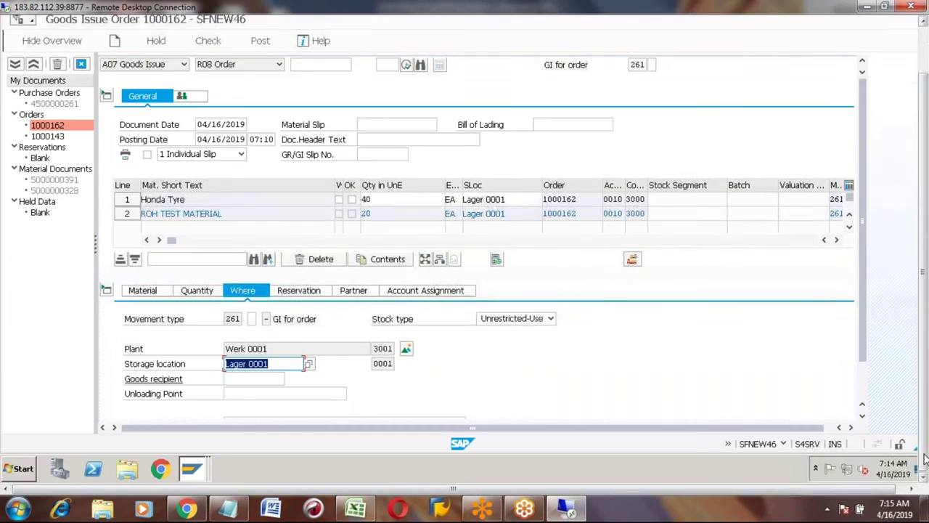
{"action": "left_click", "coordinate": [926, 51]}
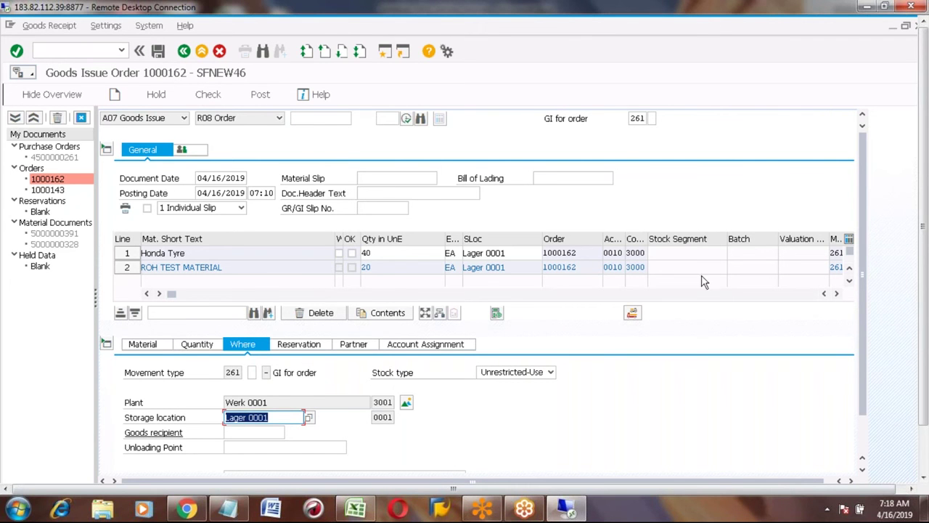
Mark the ROH TEST MATERIAL line as Item OK and post the goods issue for the production order.
{"action": "left_click", "coordinate": [927, 456]}
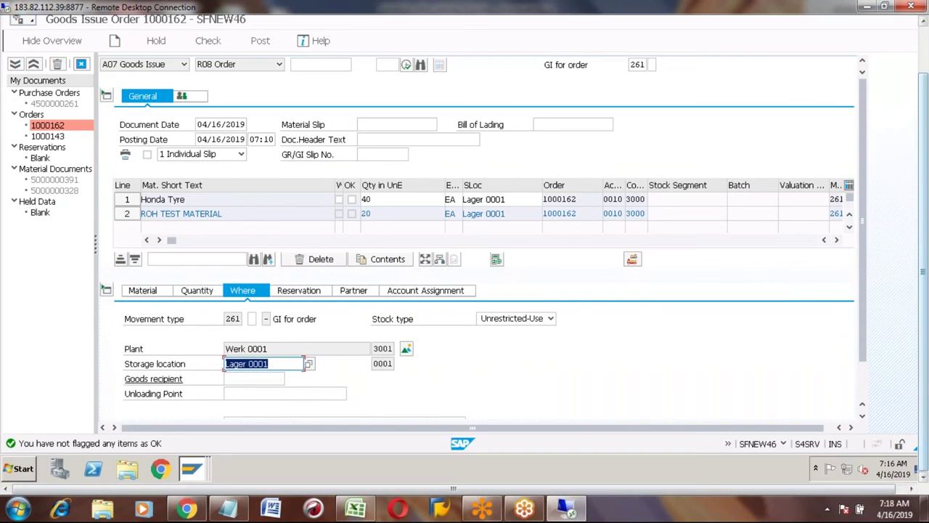
{"action": "scroll", "coordinate": [864, 396], "scroll_direction": "down", "scroll_amount": 2}
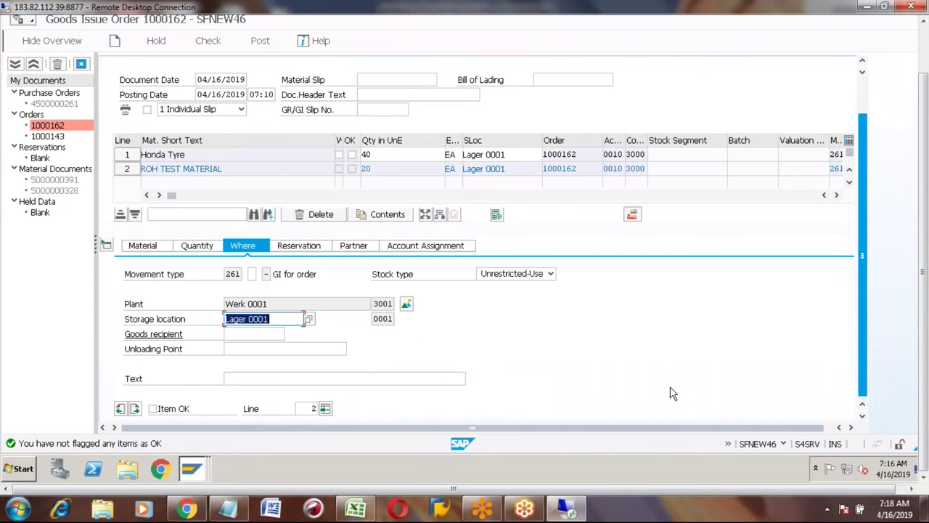
{"action": "left_click", "coordinate": [153, 409]}
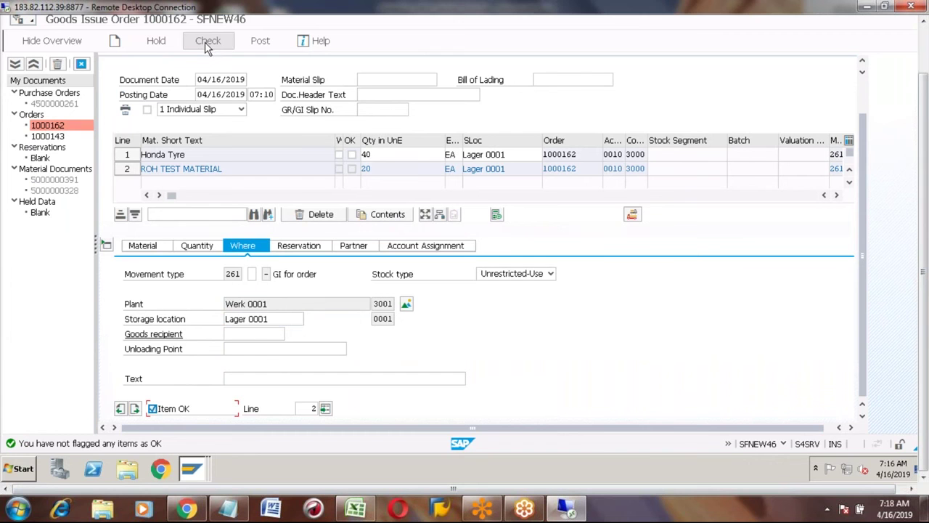
{"action": "left_click", "coordinate": [922, 45]}
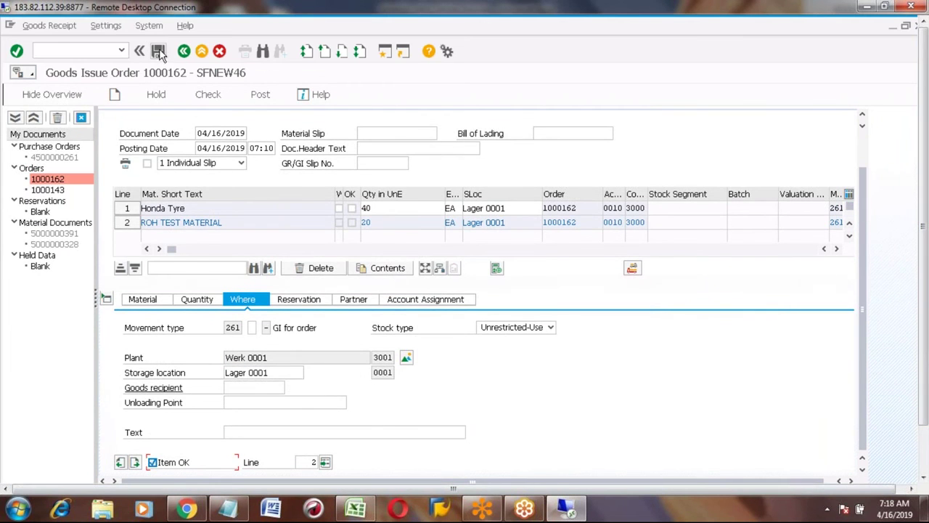
{"action": "key", "text": "ctrl+s"}
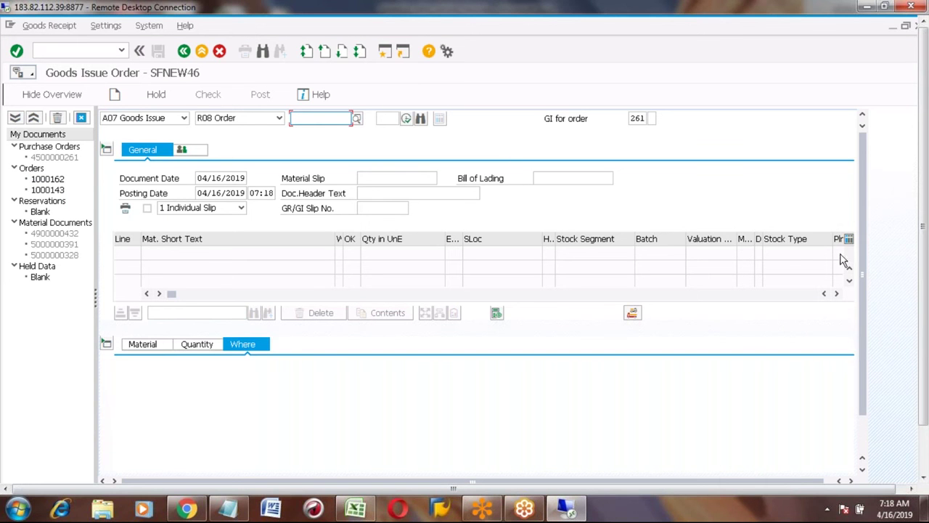
Check the posting message for the goods issue, and leave MIGO for the SAP Easy Access screen.
{"action": "left_click", "coordinate": [925, 456]}
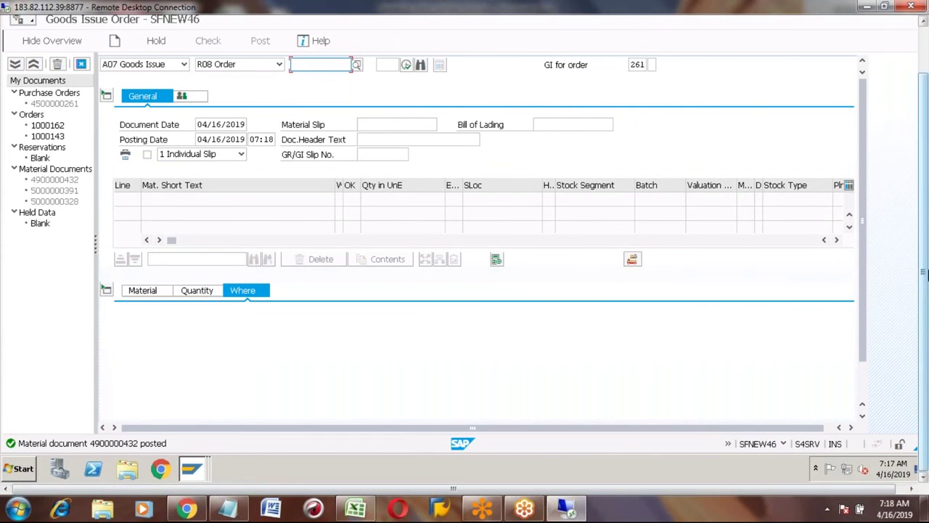
{"action": "left_click", "coordinate": [924, 53]}
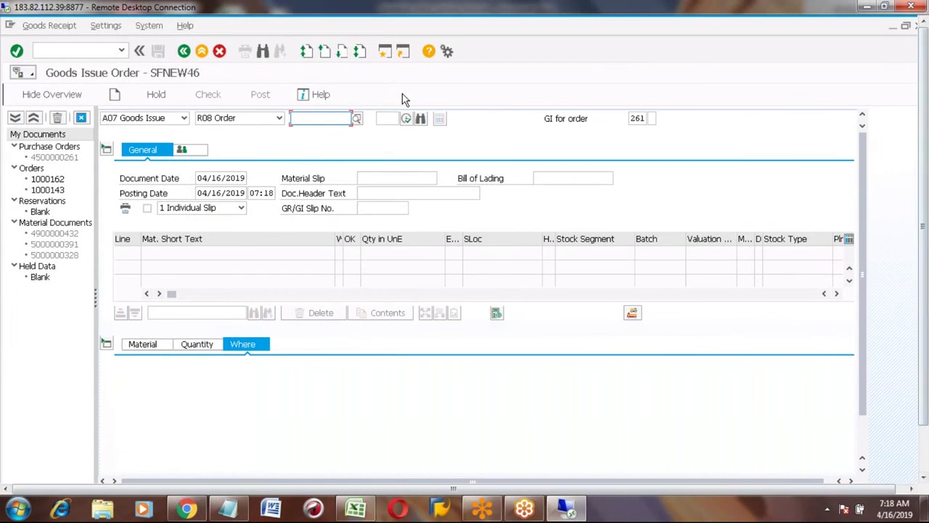
{"action": "left_click", "coordinate": [185, 57]}
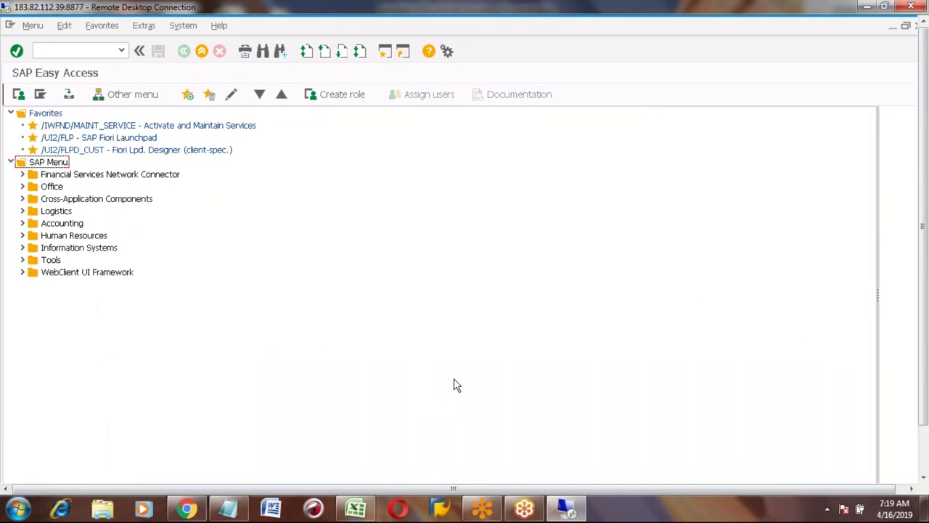
Switch to the Excel notes and review the Production confirmation and Goods Movements sections, including the goods issue and goods receipt entries.
{"action": "left_click", "coordinate": [355, 509]}
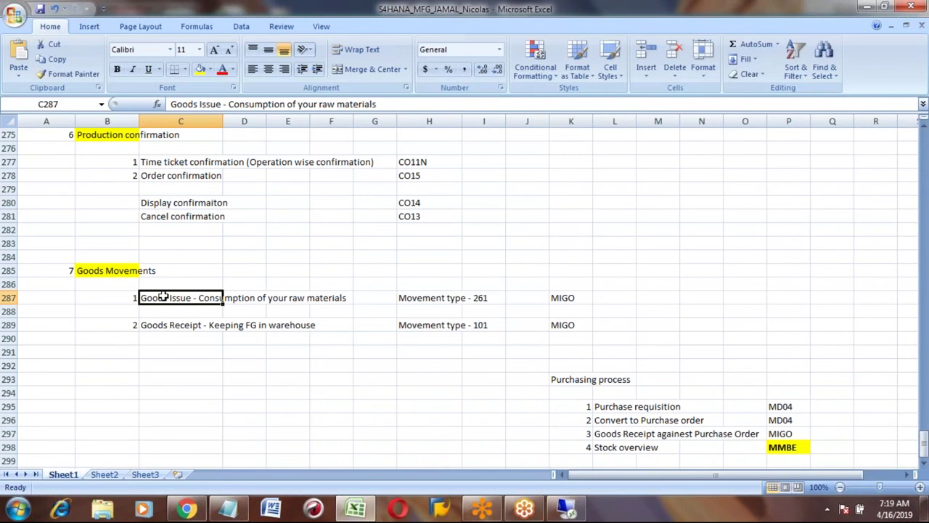
{"action": "key", "text": "Down"}
{"action": "key", "text": "Down"}
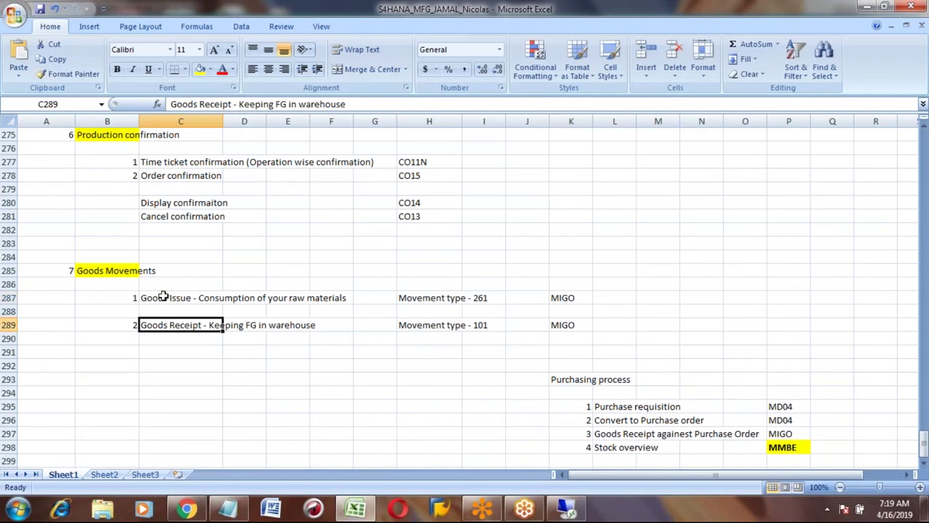
{"action": "left_click", "coordinate": [92, 135]}
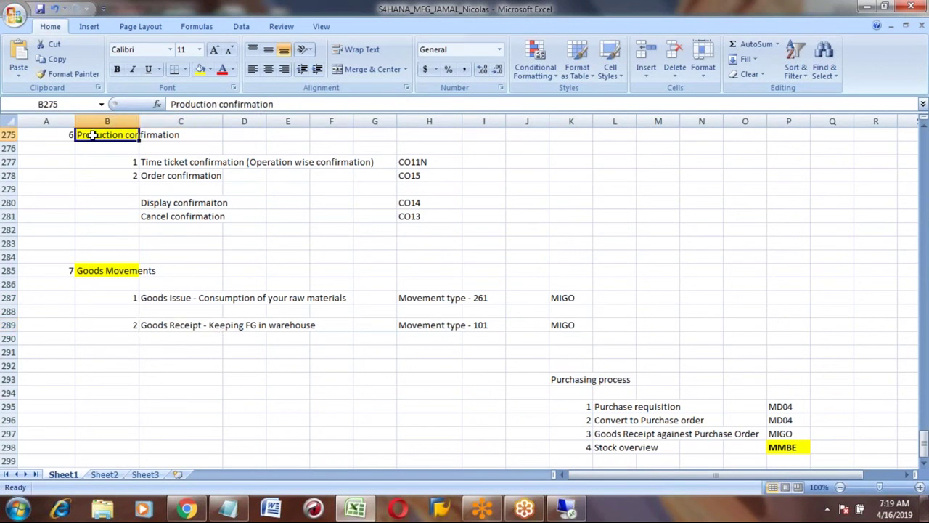
{"action": "key", "text": "Down"}
{"action": "key", "text": "Down"}
{"action": "key", "text": "Down"}
{"action": "key", "text": "Up"}
{"action": "left_click", "coordinate": [92, 135]}
{"action": "key", "text": "Up"}
{"action": "key", "text": "Up"}
{"action": "key", "text": "Up"}
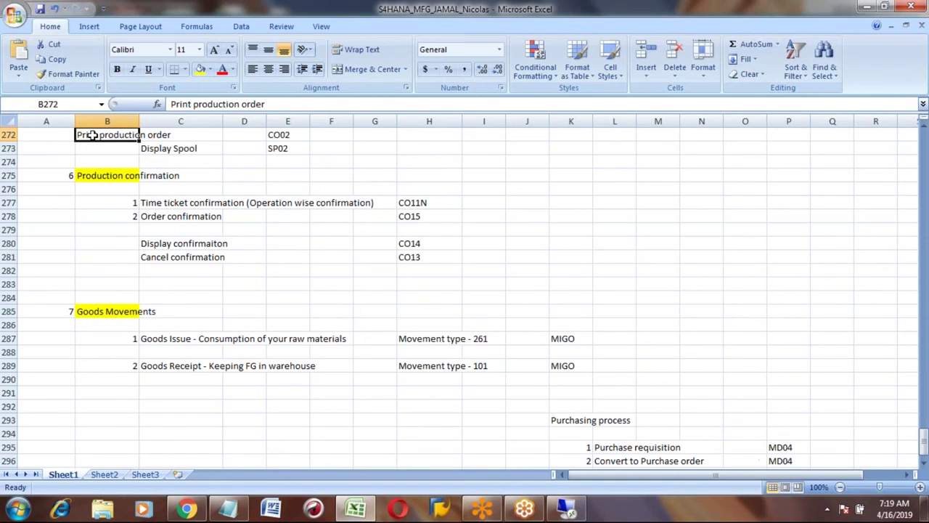
{"action": "left_click", "coordinate": [146, 341]}
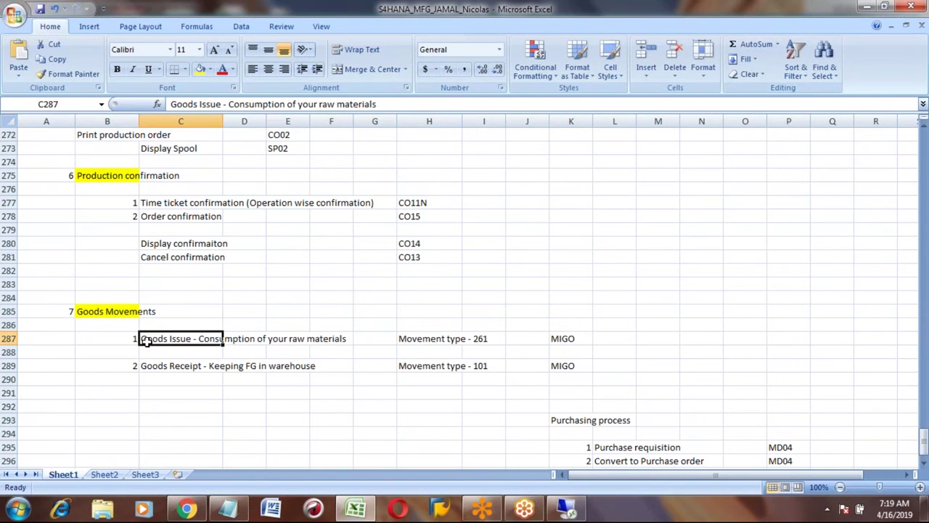
{"action": "left_click", "coordinate": [100, 176]}
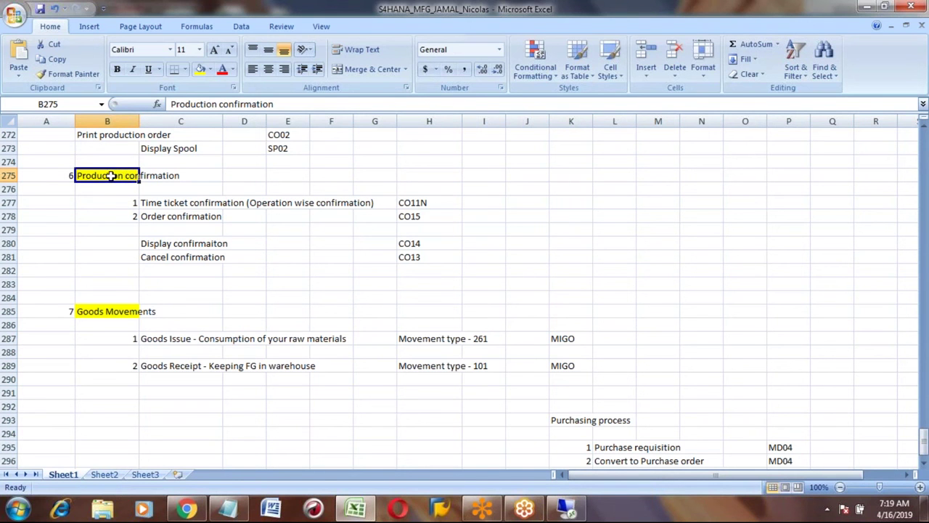
{"action": "left_click", "coordinate": [164, 365]}
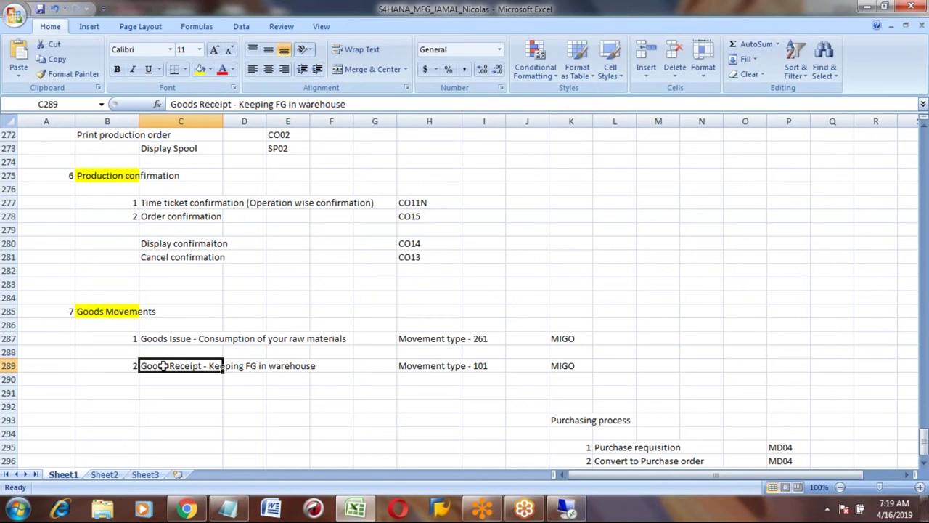
Review the Goods Issue, Production confirmation and Goods Receipt notes, briefly switching to SAP Easy Access and back to Excel.
{"action": "left_click", "coordinate": [178, 340]}
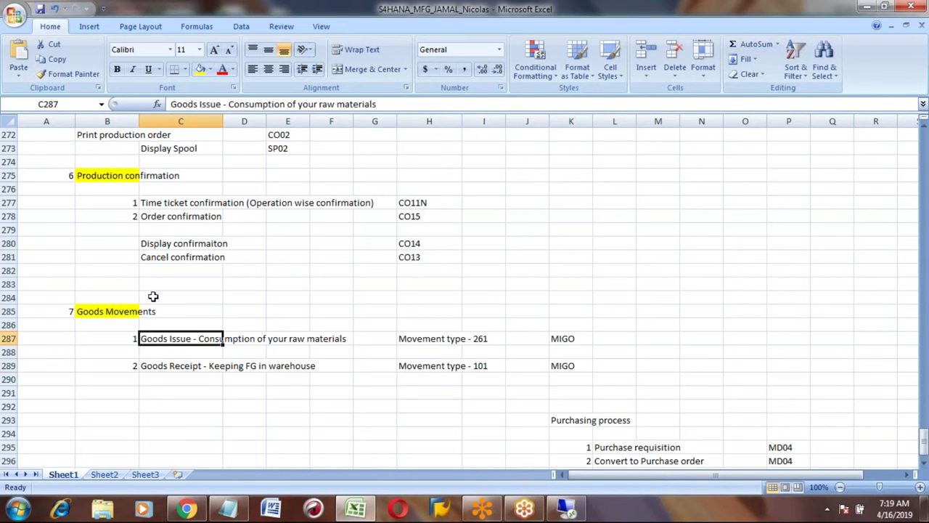
{"action": "left_click", "coordinate": [102, 175]}
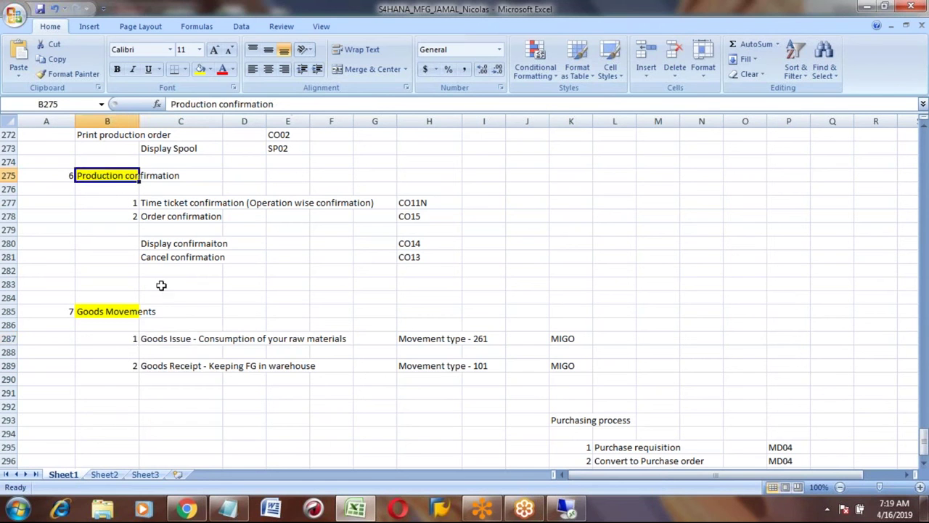
{"action": "left_click", "coordinate": [152, 339]}
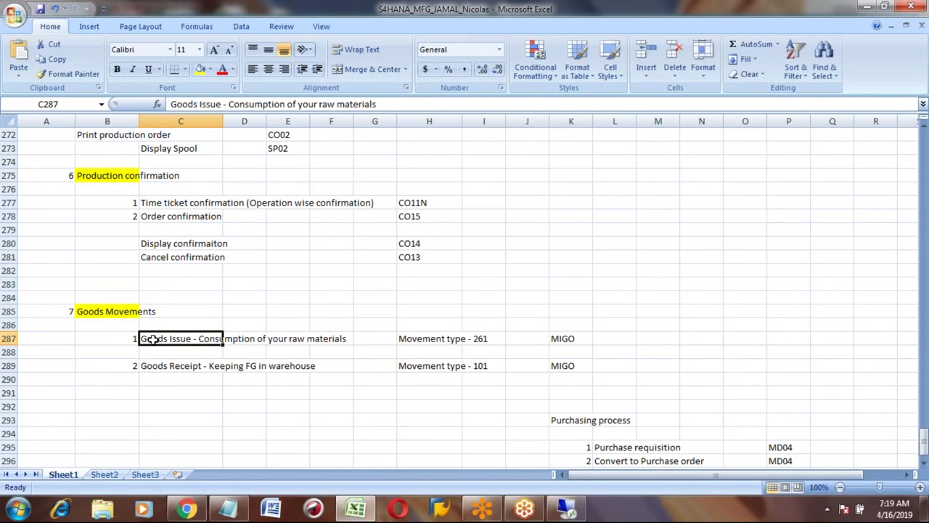
{"action": "key", "text": "Down"}
{"action": "key", "text": "Down"}
{"action": "key", "text": "Up"}
{"action": "key", "text": "Up"}
{"action": "key", "text": "alt+Tab"}
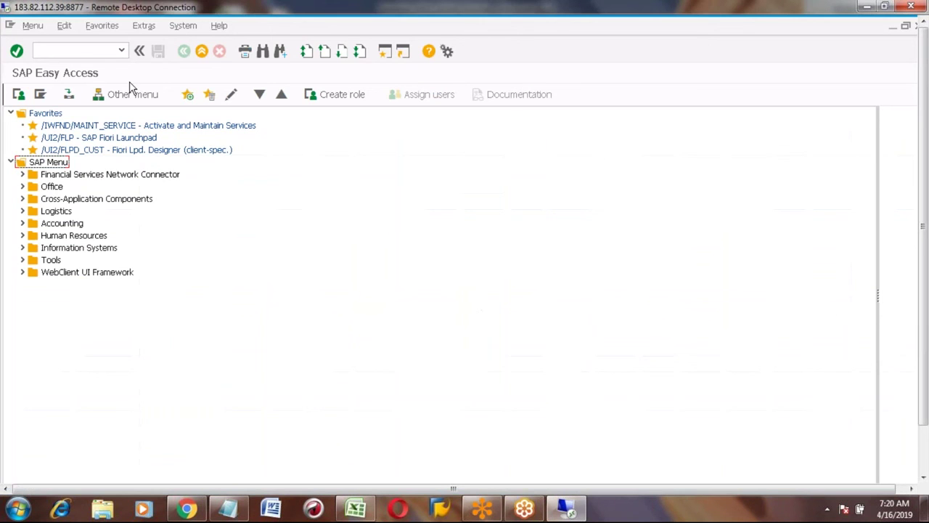
{"action": "left_click", "coordinate": [98, 51]}
{"action": "key", "text": "alt+Tab"}
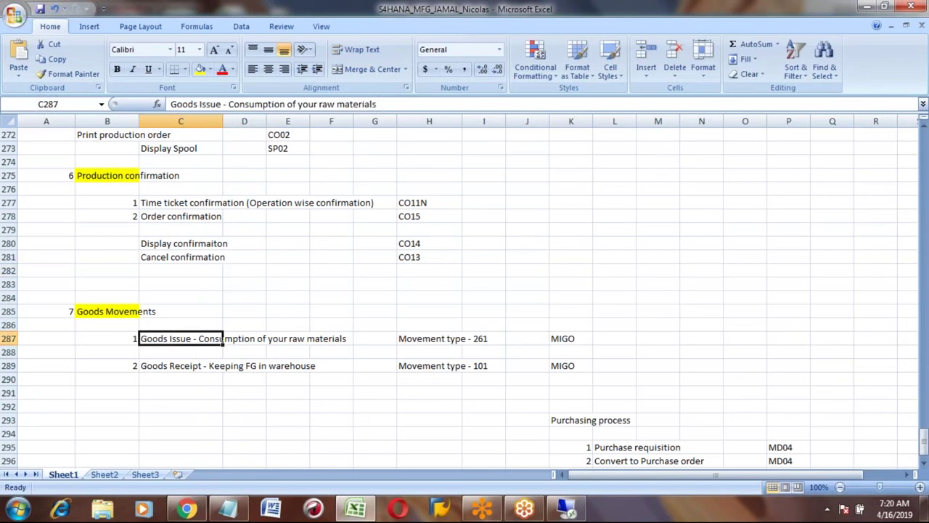
Return to the Discrete Manufacturing overview at the start of Sheet1 and review the Make To Stock process from Forecast through Goods Movements.
{"action": "left_click", "coordinate": [242, 268]}
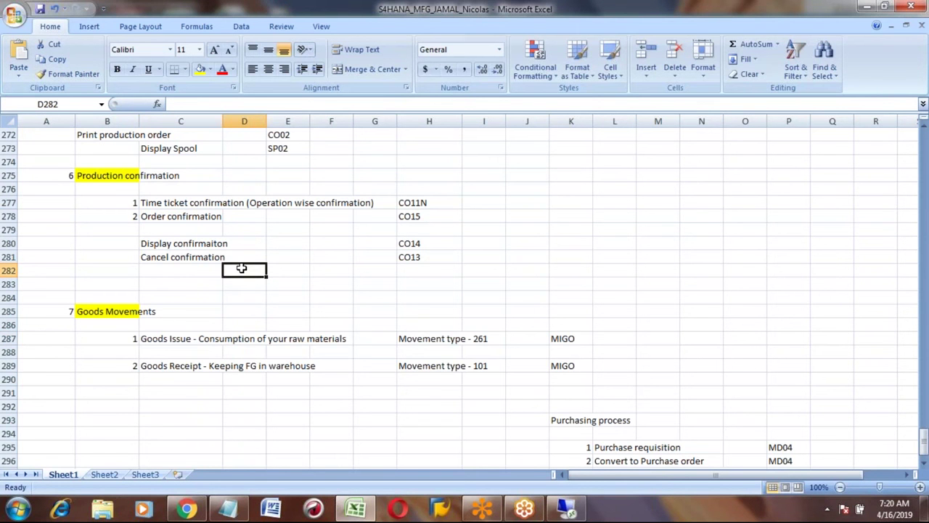
{"action": "key", "text": "Page_Up"}
{"action": "key", "text": "Page_Up"}
{"action": "key", "text": "Page_Up"}
{"action": "key", "text": "Page_Up"}
{"action": "key", "text": "Page_Up"}
{"action": "key", "text": "Page_Up"}
{"action": "key", "text": "Page_Up"}
{"action": "key", "text": "Page_Up"}
{"action": "key", "text": "Page_Up"}
{"action": "key", "text": "Page_Up"}
{"action": "key", "text": "Page_Up"}
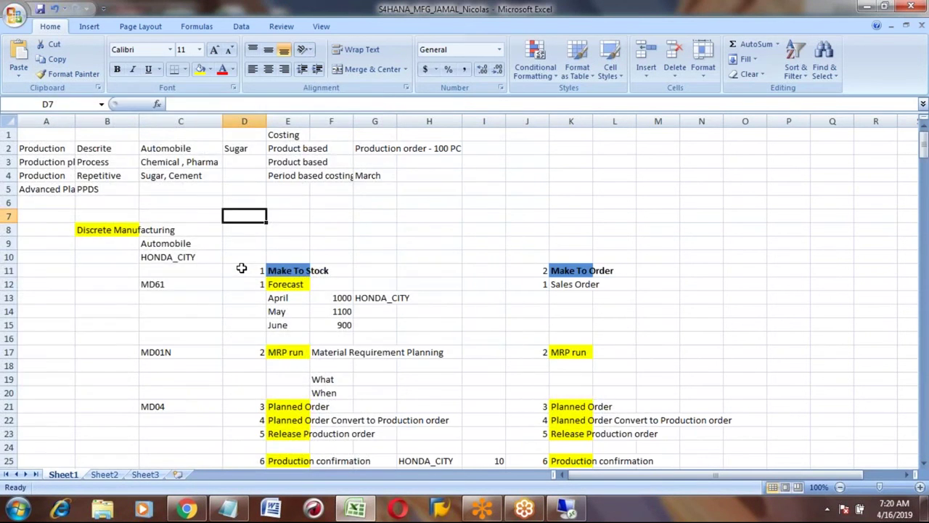
{"action": "left_click", "coordinate": [279, 282]}
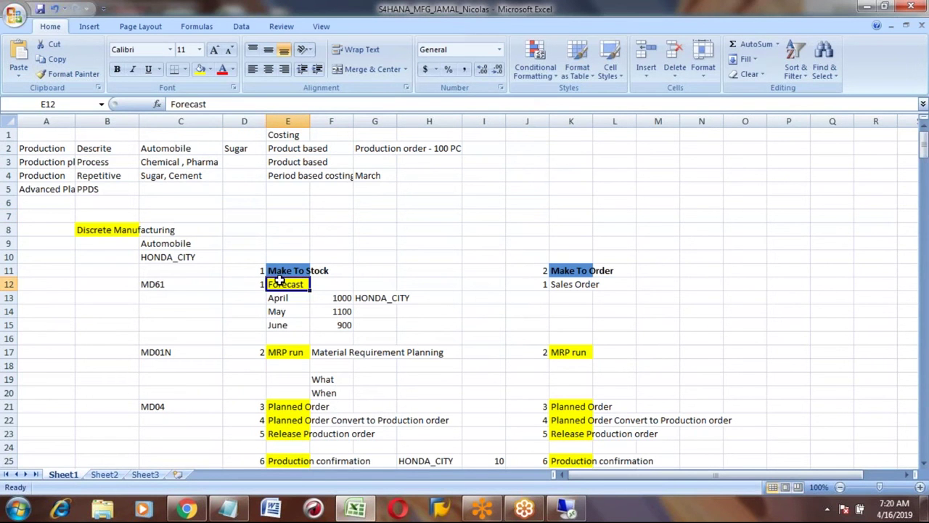
{"action": "key", "text": "Down"}
{"action": "key", "text": "Down"}
{"action": "key", "text": "Down"}
{"action": "key", "text": "Down"}
{"action": "key", "text": "Down"}
{"action": "key", "text": "Down"}
{"action": "key", "text": "Down"}
{"action": "key", "text": "Down"}
{"action": "key", "text": "Down"}
{"action": "key", "text": "Down"}
{"action": "key", "text": "Down"}
{"action": "key", "text": "Down"}
{"action": "key", "text": "Down"}
{"action": "key", "text": "Down"}
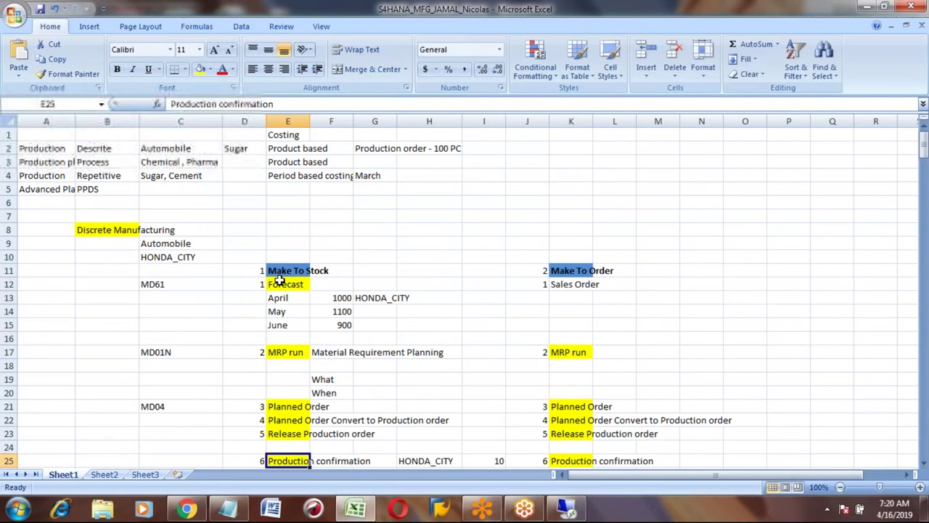
{"action": "key", "text": "Down"}
{"action": "key", "text": "Down"}
{"action": "key", "text": "Down"}
{"action": "key", "text": "Down"}
{"action": "key", "text": "Down"}
{"action": "key", "text": "Down"}
{"action": "key", "text": "Down"}
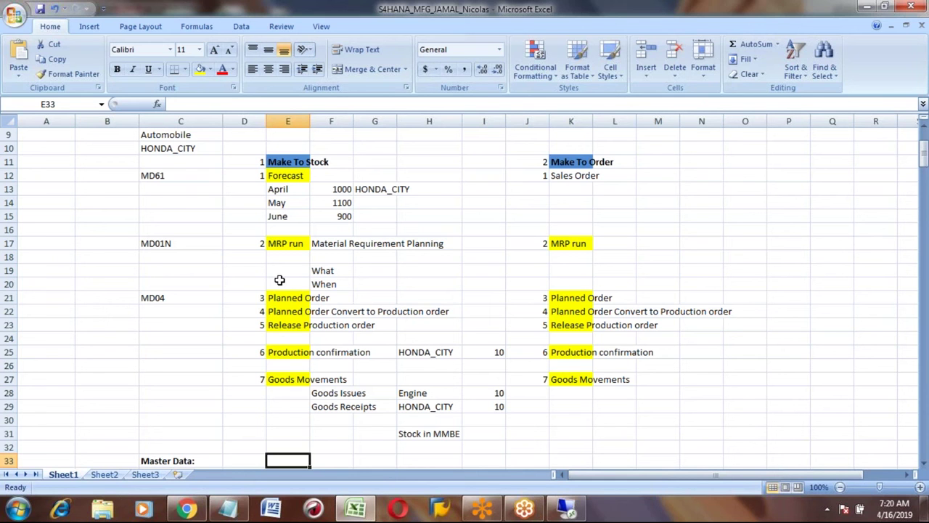
Fill the Forecast cell E12 and the Sales Order cell K12 with a light blue shade.
{"action": "left_click", "coordinate": [287, 175]}
{"action": "left_click", "coordinate": [209, 69]}
{"action": "left_click", "coordinate": [244, 129]}
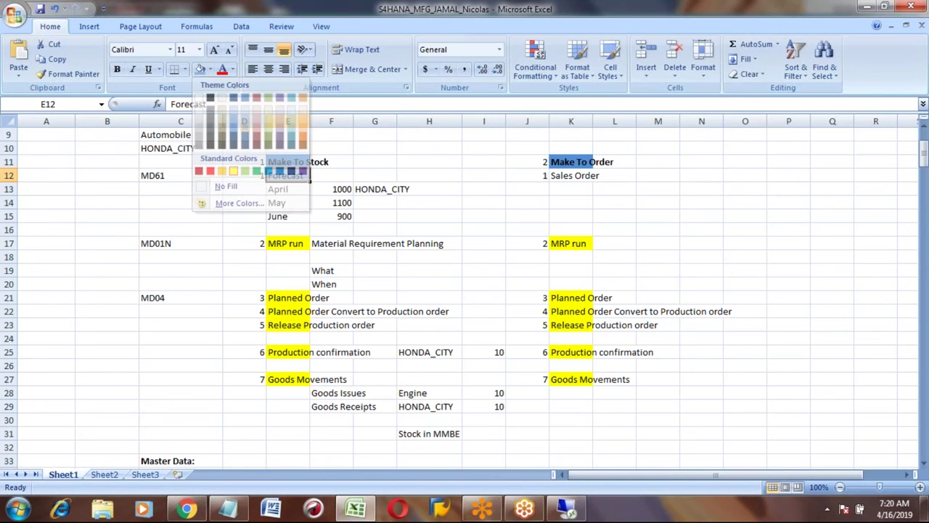
{"action": "left_click", "coordinate": [559, 176]}
{"action": "left_click", "coordinate": [200, 70]}
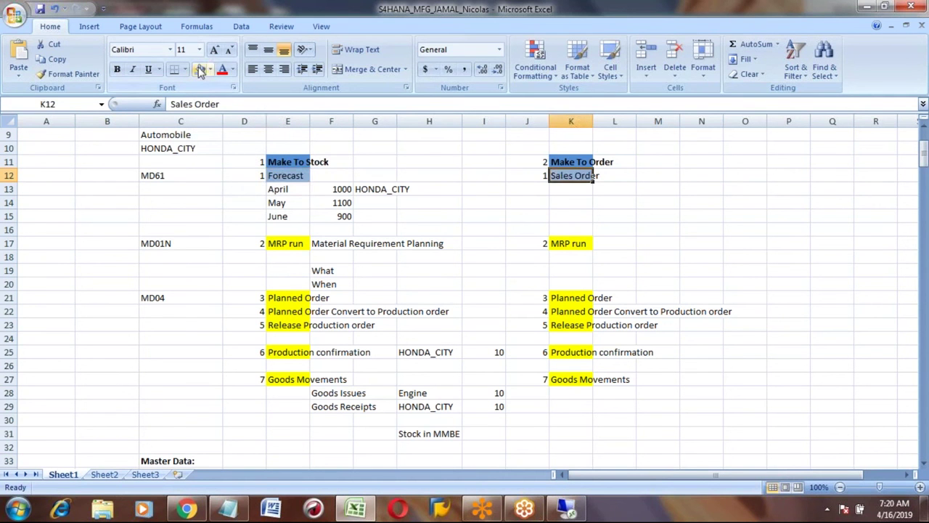
Fill the Sales Order cell K12 and the Forecast cell E12 with the same light purple colour.
{"action": "left_click", "coordinate": [210, 70]}
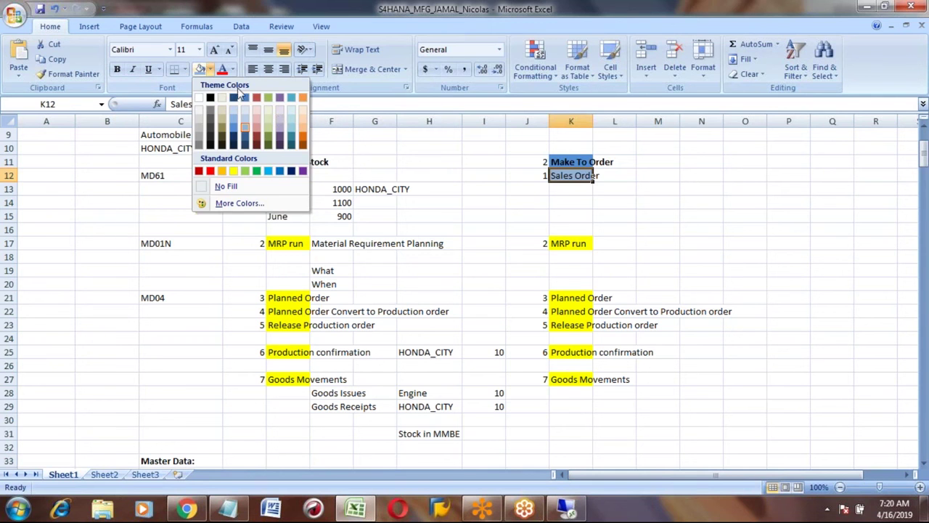
{"action": "left_click", "coordinate": [277, 116]}
{"action": "left_click", "coordinate": [285, 175]}
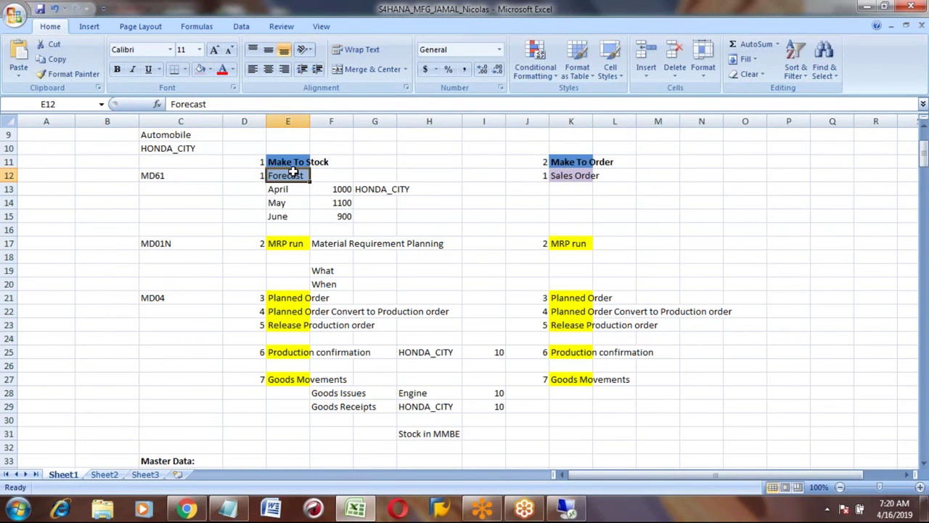
{"action": "left_click", "coordinate": [200, 70]}
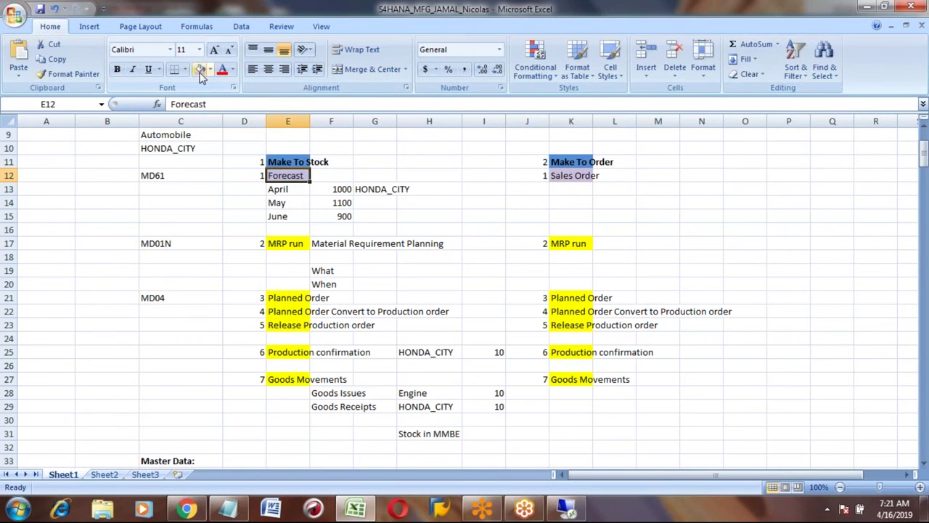
{"action": "left_click", "coordinate": [464, 244]}
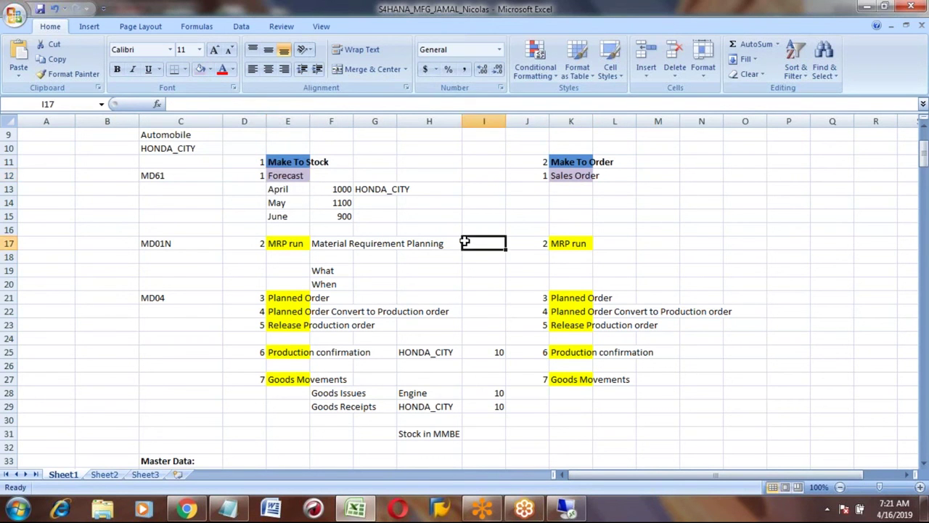
Select E17:E27 to point out the Make To Stock steps from MRP run to Goods Movements.
{"action": "left_click", "coordinate": [282, 244]}
{"action": "key", "text": "shift+Down"}
{"action": "key", "text": "shift+Down"}
{"action": "key", "text": "shift+Down"}
{"action": "key", "text": "shift+Down"}
{"action": "key", "text": "shift+Down"}
{"action": "key", "text": "shift+Down"}
{"action": "key", "text": "shift+Down"}
{"action": "key", "text": "shift+Down"}
{"action": "key", "text": "shift+Down"}
{"action": "key", "text": "shift+Down"}
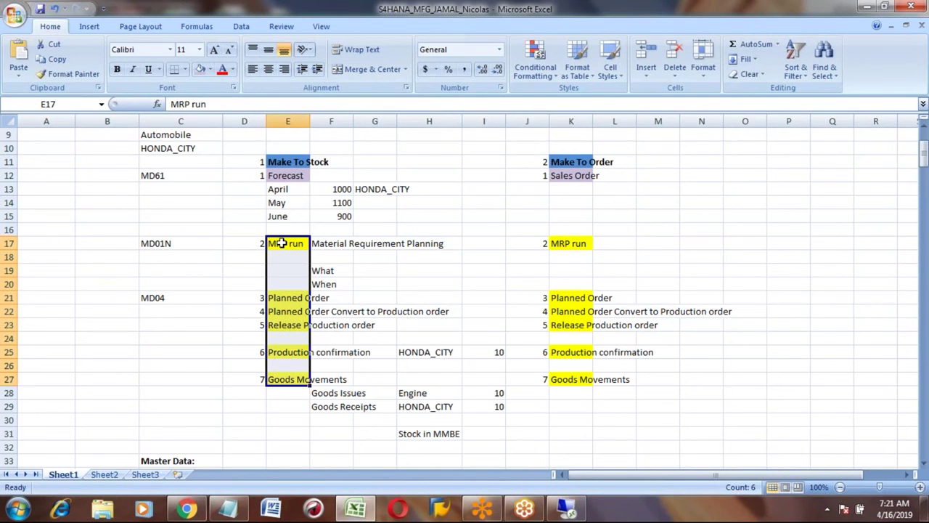
{"action": "key", "text": "Down"}
{"action": "key", "text": "Down"}
{"action": "key", "text": "Down"}
{"action": "key", "text": "Down"}
{"action": "key", "text": "Down"}
{"action": "key", "text": "Down"}
{"action": "key", "text": "Down"}
{"action": "key", "text": "Down"}
{"action": "key", "text": "Down"}
{"action": "key", "text": "Down"}
{"action": "key", "text": "Down"}
{"action": "key", "text": "Down"}
{"action": "key", "text": "Down"}
{"action": "key", "text": "Down"}
{"action": "key", "text": "Down"}
{"action": "key", "text": "Down"}
{"action": "key", "text": "Down"}
{"action": "key", "text": "Down"}
{"action": "key", "text": "Down"}
{"action": "key", "text": "Down"}
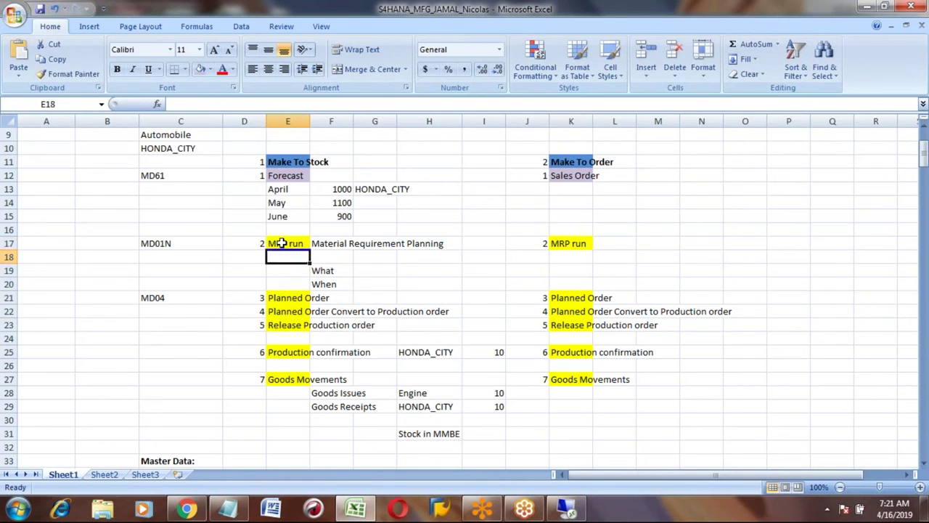
{"action": "key", "text": "Down"}
{"action": "key", "text": "Down"}
{"action": "key", "text": "Down"}
{"action": "key", "text": "Down"}
{"action": "key", "text": "Down"}
{"action": "key", "text": "Down"}
{"action": "key", "text": "Down"}
{"action": "key", "text": "Down"}
{"action": "key", "text": "Down"}
{"action": "key", "text": "Down"}
{"action": "key", "text": "Down"}
{"action": "key", "text": "Down"}
{"action": "key", "text": "Down"}
{"action": "key", "text": "Down"}
{"action": "key", "text": "Down"}
{"action": "key", "text": "Down"}
{"action": "key", "text": "Down"}
{"action": "key", "text": "Down"}
{"action": "key", "text": "Down"}
{"action": "key", "text": "Down"}
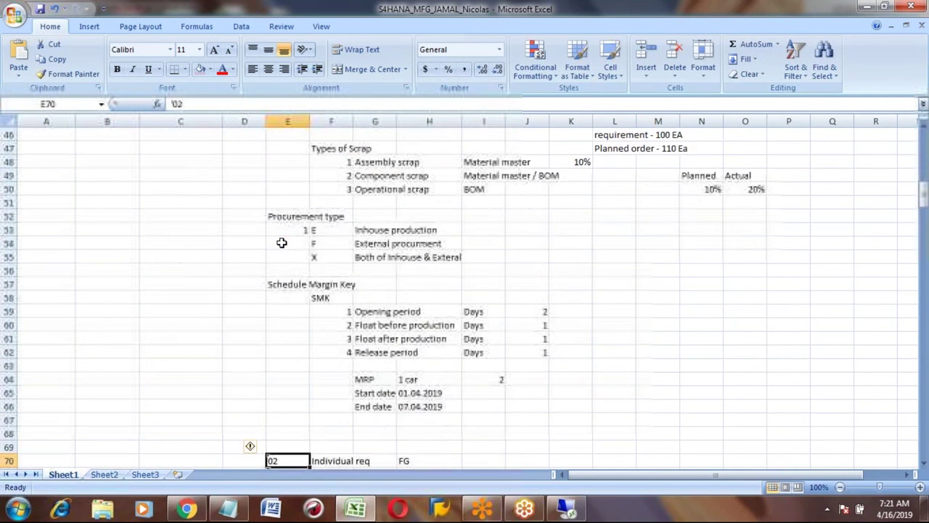
{"action": "key", "text": "Up"}
{"action": "key", "text": "Up"}
{"action": "key", "text": "Up"}
{"action": "key", "text": "Up"}
{"action": "key", "text": "Up"}
{"action": "key", "text": "Up"}
{"action": "key", "text": "Up"}
{"action": "key", "text": "Up"}
{"action": "key", "text": "Up"}
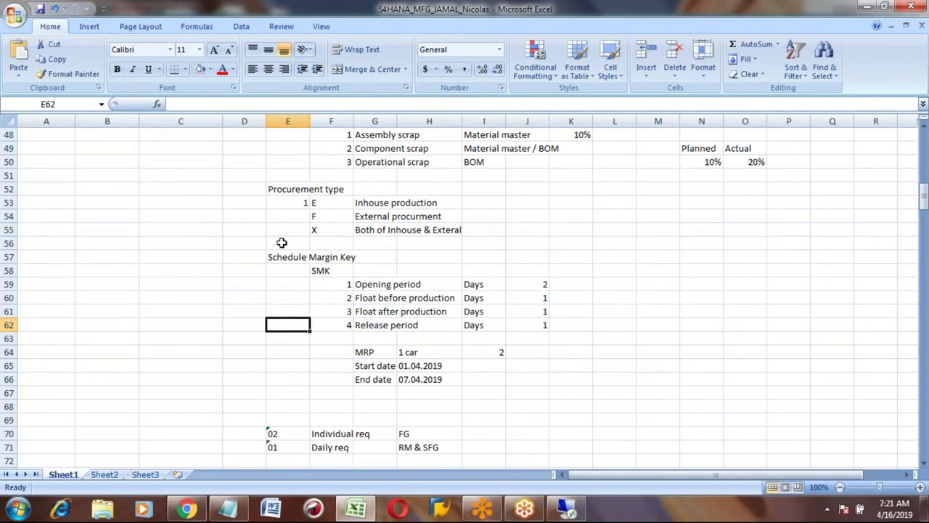
{"action": "key", "text": "Page_Up"}
{"action": "key", "text": "Page_Up"}
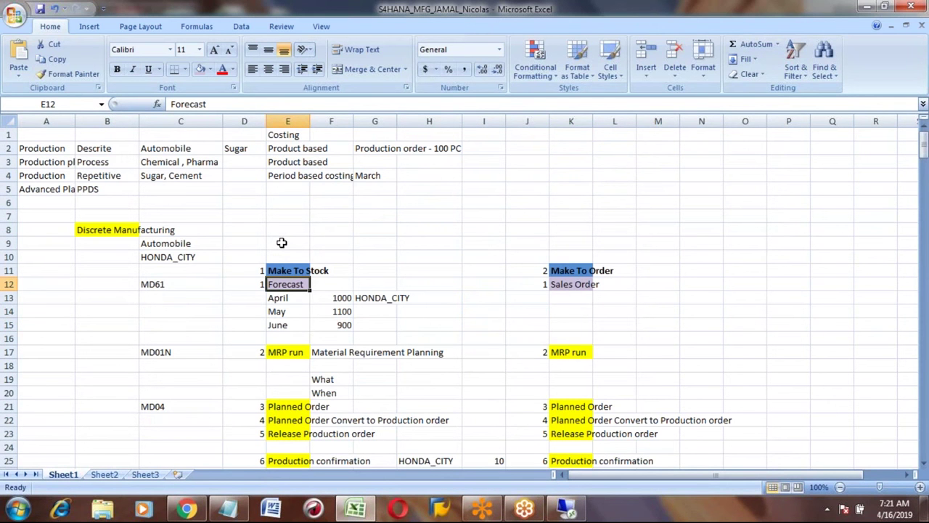
Go through the Make To Stock sequence from Forecast and MRP run down to the Goods Issues and Goods Receipts rows.
{"action": "key", "text": "Down"}
{"action": "key", "text": "Down"}
{"action": "key", "text": "Down"}
{"action": "key", "text": "Down"}
{"action": "key", "text": "Down"}
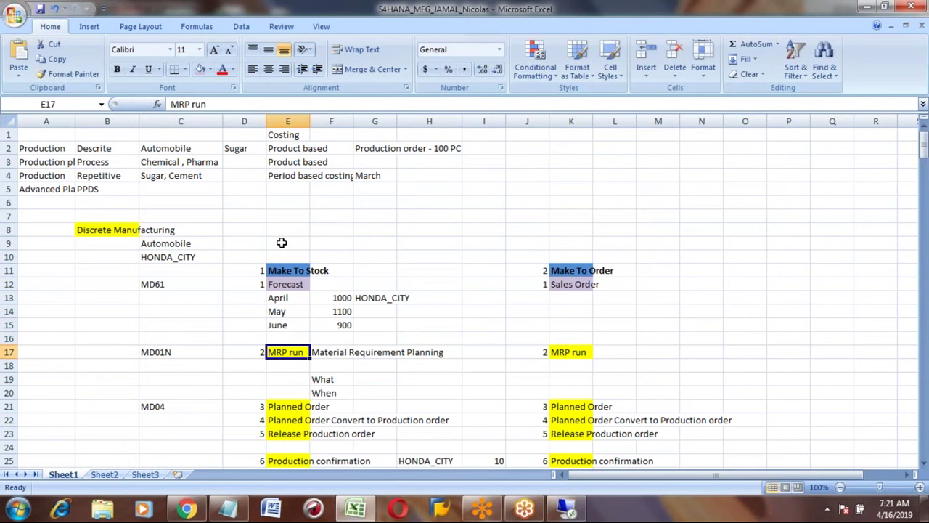
{"action": "key", "text": "Down"}
{"action": "key", "text": "Down"}
{"action": "key", "text": "Down"}
{"action": "key", "text": "Down"}
{"action": "key", "text": "Down"}
{"action": "key", "text": "Down"}
{"action": "key", "text": "Down"}
{"action": "key", "text": "Down"}
{"action": "key", "text": "Down"}
{"action": "key", "text": "Down"}
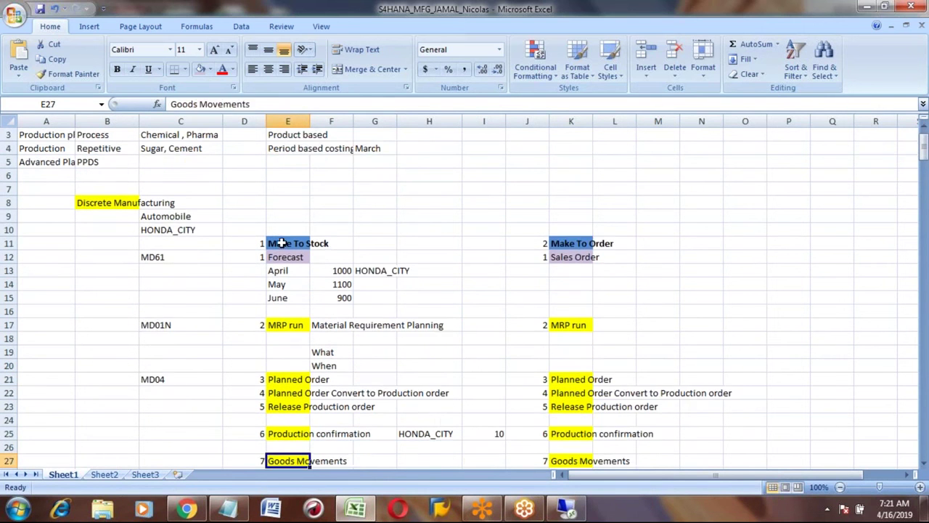
{"action": "key", "text": "Down"}
{"action": "key", "text": "Down"}
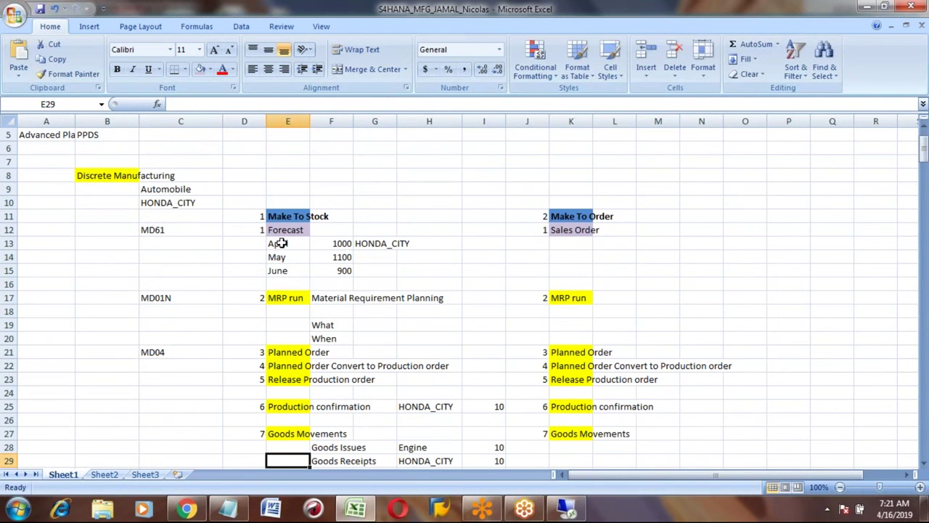
Select column E from MRP run in E17 down to E31 to review the process steps shared with Make To Order.
{"action": "key", "text": "Up"}
{"action": "key", "text": "Up"}
{"action": "key", "text": "Up"}
{"action": "key", "text": "Up"}
{"action": "key", "text": "Up"}
{"action": "key", "text": "Up"}
{"action": "key", "text": "Up"}
{"action": "key", "text": "Up"}
{"action": "key", "text": "Up"}
{"action": "key", "text": "Up"}
{"action": "key", "text": "Up"}
{"action": "key", "text": "Up"}
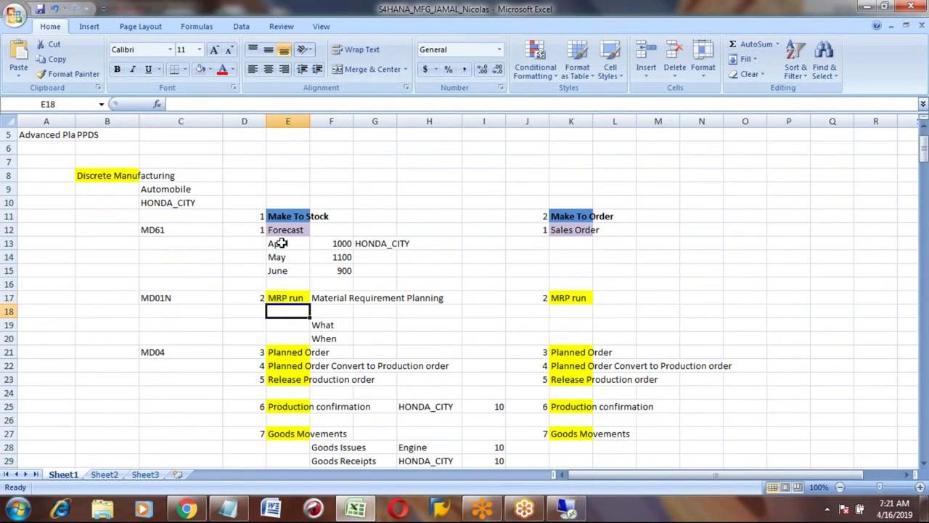
{"action": "key", "text": "shift+Down"}
{"action": "key", "text": "shift+Down"}
{"action": "key", "text": "shift+Down"}
{"action": "key", "text": "shift+Down"}
{"action": "key", "text": "shift+Down"}
{"action": "key", "text": "shift+Down"}
{"action": "key", "text": "shift+Down"}
{"action": "key", "text": "shift+Down"}
{"action": "key", "text": "shift+Down"}
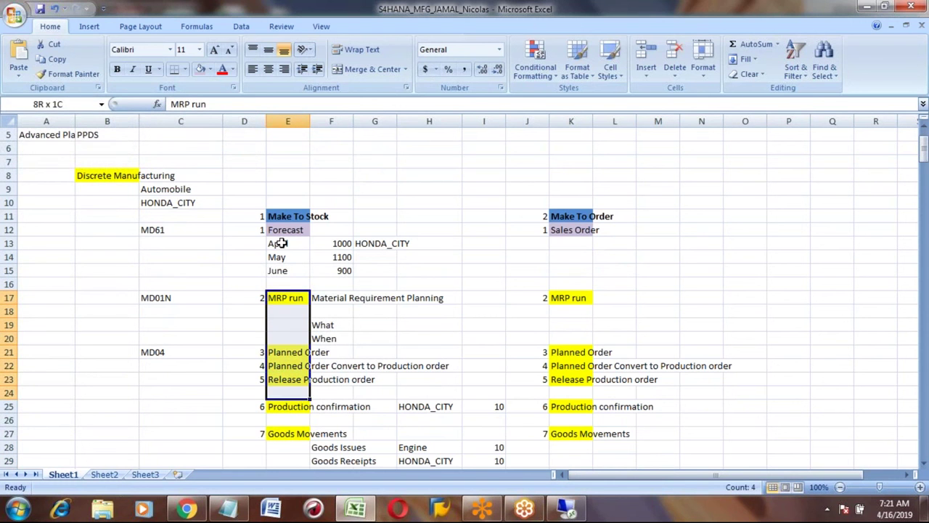
{"action": "key", "text": "shift+Down"}
{"action": "key", "text": "shift+Down"}
{"action": "key", "text": "shift+Down"}
{"action": "key", "text": "shift+Down"}
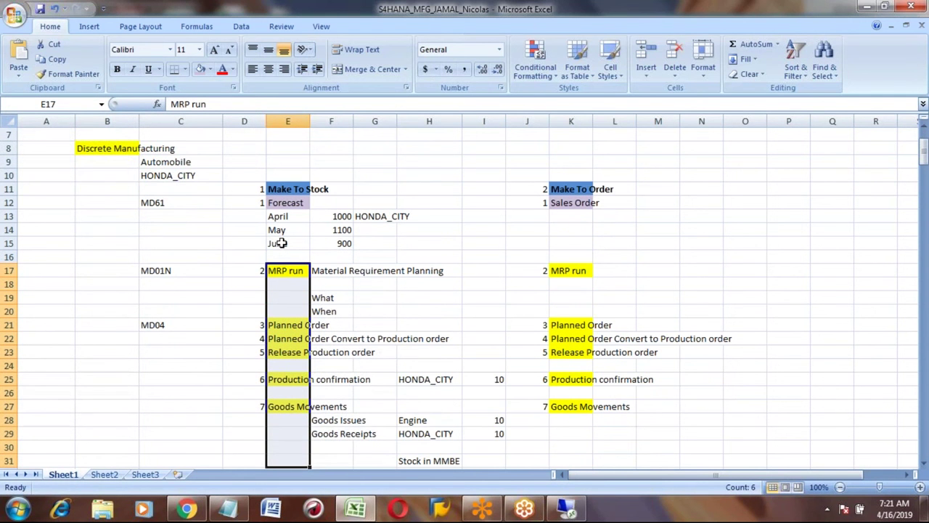
Select E12:E29 to review the Make To Stock sequence from Forecast down to the Goods Receipts row.
{"action": "left_click", "coordinate": [280, 204]}
{"action": "key", "text": "shift+Down"}
{"action": "key", "text": "shift+Down"}
{"action": "key", "text": "shift+Down"}
{"action": "key", "text": "shift+Down"}
{"action": "key", "text": "shift+Down"}
{"action": "key", "text": "shift+Down"}
{"action": "key", "text": "shift+Down"}
{"action": "key", "text": "shift+Down"}
{"action": "key", "text": "shift+Down"}
{"action": "key", "text": "shift+Down"}
{"action": "key", "text": "shift+Down"}
{"action": "key", "text": "shift+Down"}
{"action": "key", "text": "shift+Down"}
{"action": "key", "text": "shift+Down"}
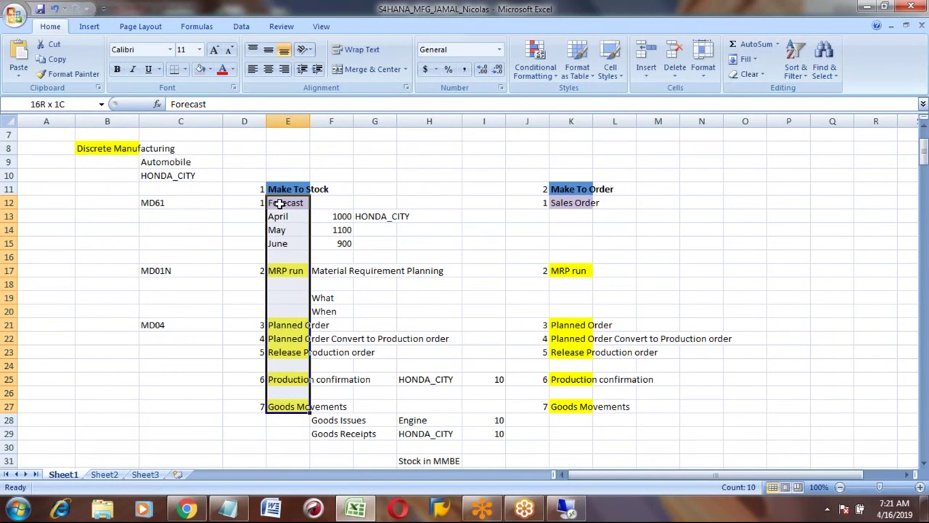
{"action": "key", "text": "shift+Down"}
{"action": "key", "text": "shift+Down"}
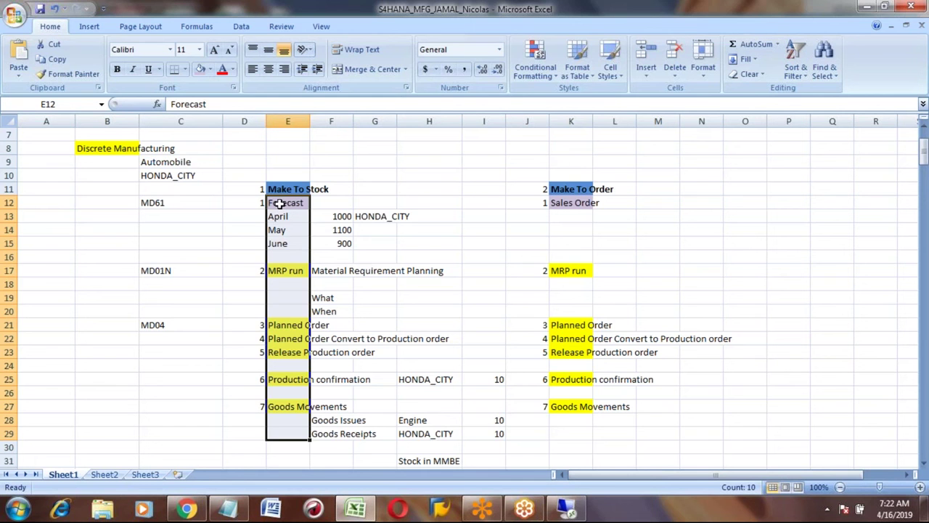
{"action": "left_click", "coordinate": [291, 365]}
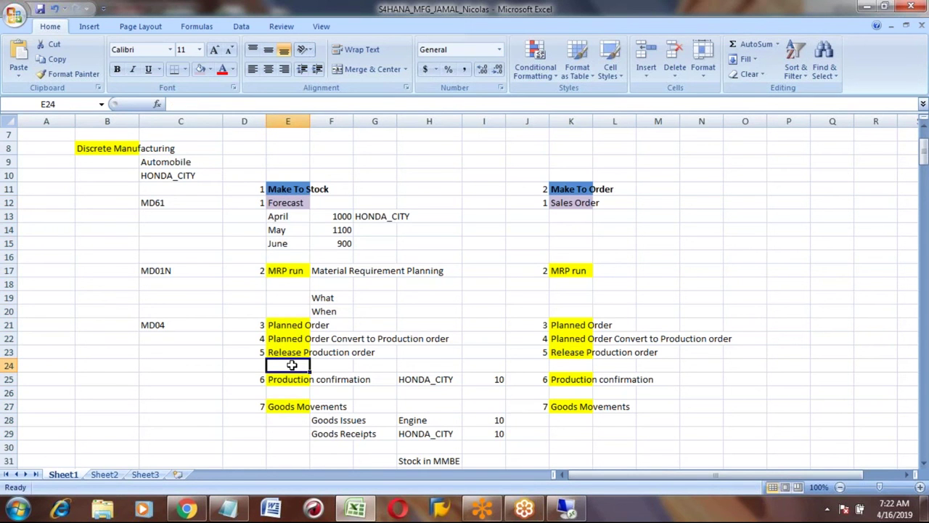
Go to the Goods Movements section at row 285 and review the Goods Receipt entry and its MIGO transaction in K289.
{"action": "key", "text": "Page_Down"}
{"action": "key", "text": "Page_Down"}
{"action": "key", "text": "Page_Down"}
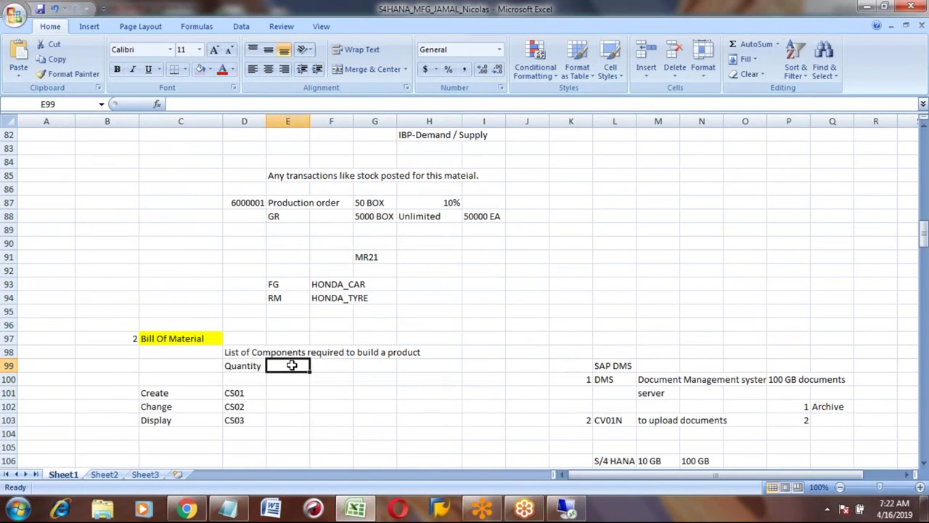
{"action": "key", "text": "Left"}
{"action": "key", "text": "Left"}
{"action": "key", "text": "Down"}
{"action": "key", "text": "Down"}
{"action": "key", "text": "Down"}
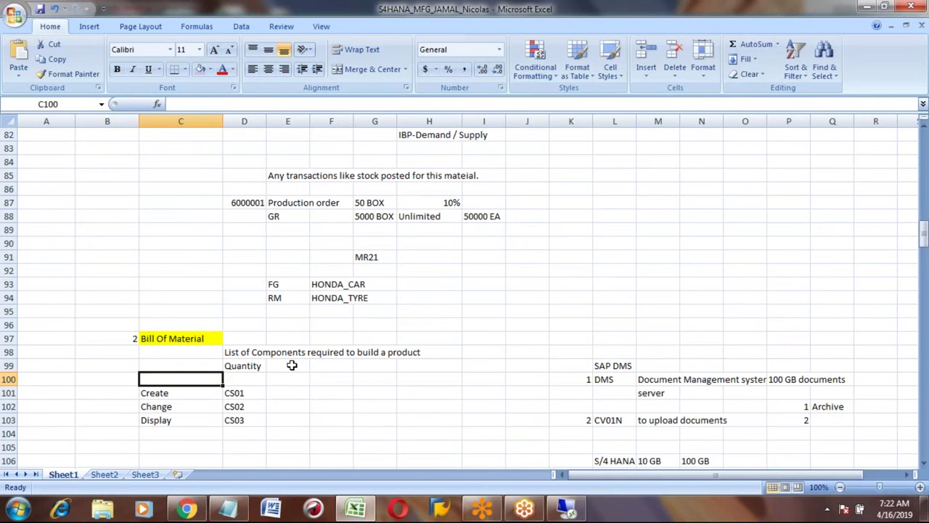
{"action": "key", "text": "Page_Down"}
{"action": "key", "text": "Page_Down"}
{"action": "key", "text": "Page_Down"}
{"action": "key", "text": "Page_Down"}
{"action": "key", "text": "Page_Down"}
{"action": "key", "text": "Page_Down"}
{"action": "key", "text": "Page_Down"}
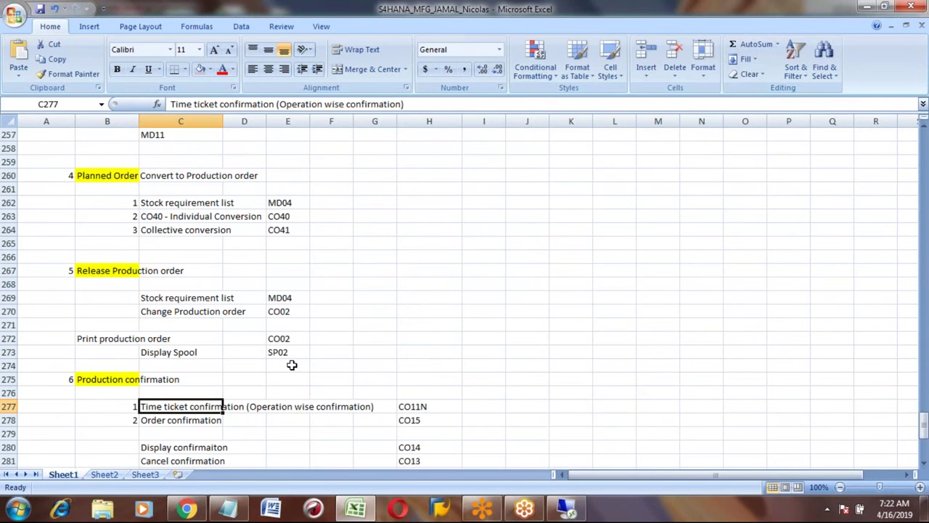
{"action": "key", "text": "Down"}
{"action": "key", "text": "Down"}
{"action": "key", "text": "Down"}
{"action": "key", "text": "Down"}
{"action": "key", "text": "Down"}
{"action": "key", "text": "Down"}
{"action": "key", "text": "Down"}
{"action": "key", "text": "Down"}
{"action": "key", "text": "Down"}
{"action": "key", "text": "Down"}
{"action": "key", "text": "Down"}
{"action": "key", "text": "Down"}
{"action": "key", "text": "Down"}
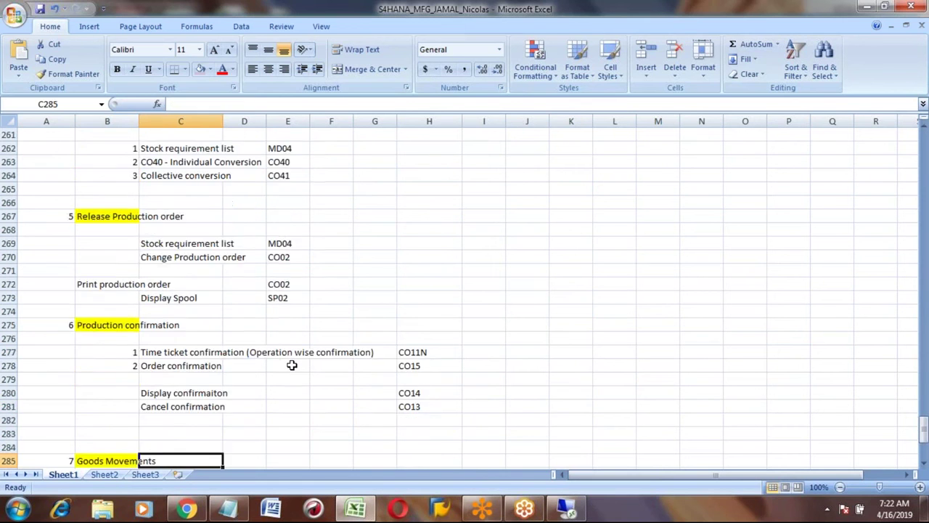
{"action": "scroll", "coordinate": [292, 365], "scroll_direction": "down", "scroll_amount": 4}
{"action": "left_click", "coordinate": [154, 283]}
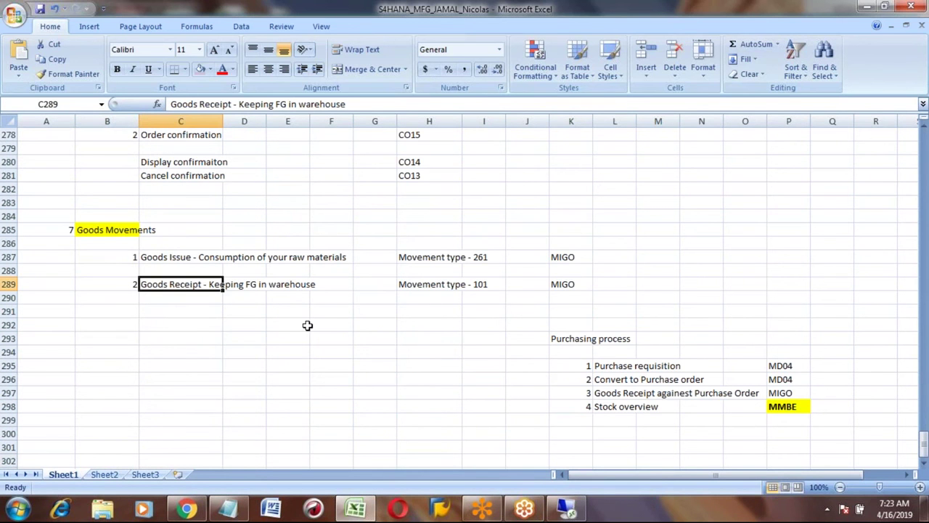
{"action": "left_click", "coordinate": [567, 284]}
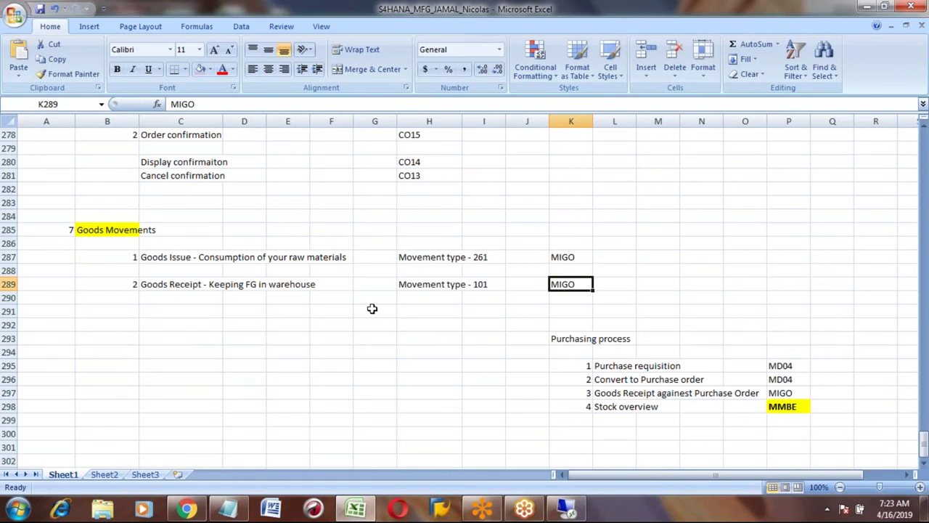
Switch to the SAP remote desktop session and open the stock overview transaction mmbe.
{"action": "left_click", "coordinate": [567, 509]}
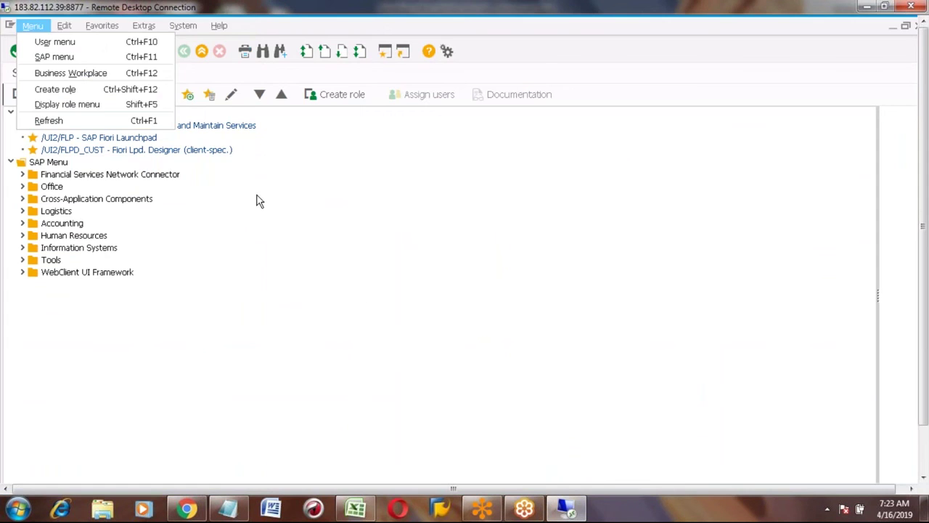
{"action": "left_click", "coordinate": [77, 50]}
{"action": "type", "text": "mmbe"}
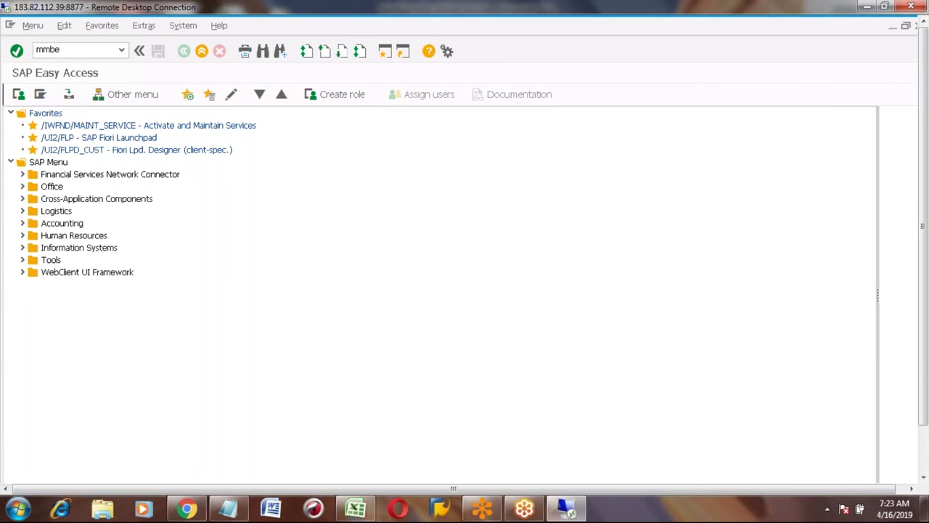
{"action": "key", "text": "Return"}
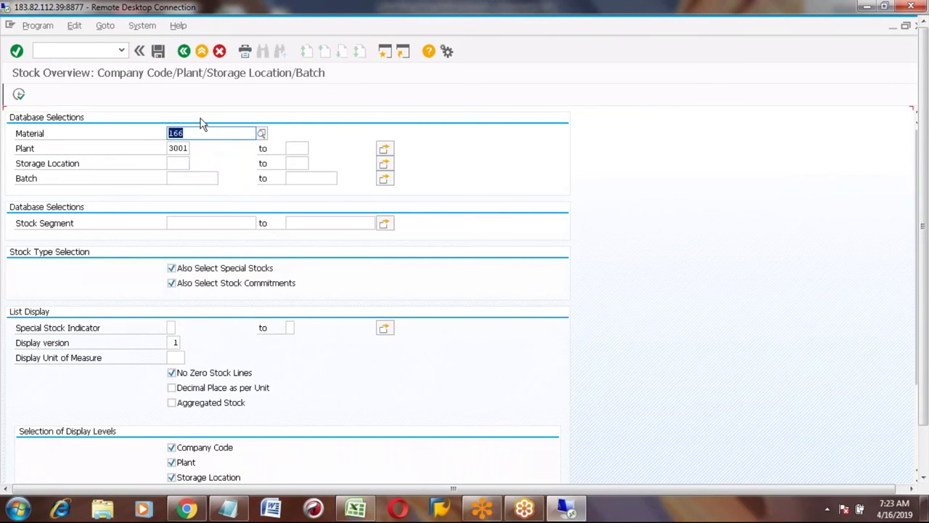
Display the stock overview of material HONDA_CAR in plant 3001, check its unrestricted-use stock, and exit the transaction.
{"action": "type", "text": "honda_car"}
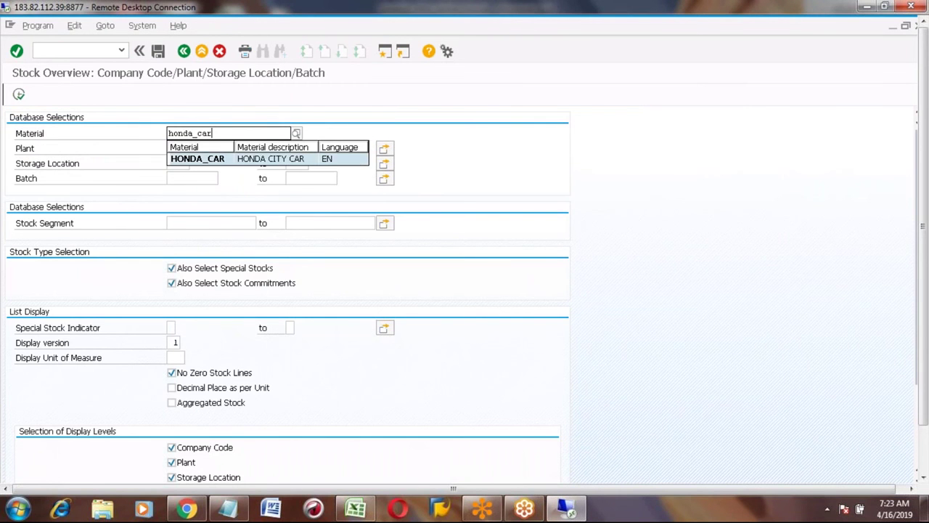
{"action": "key", "text": "Return"}
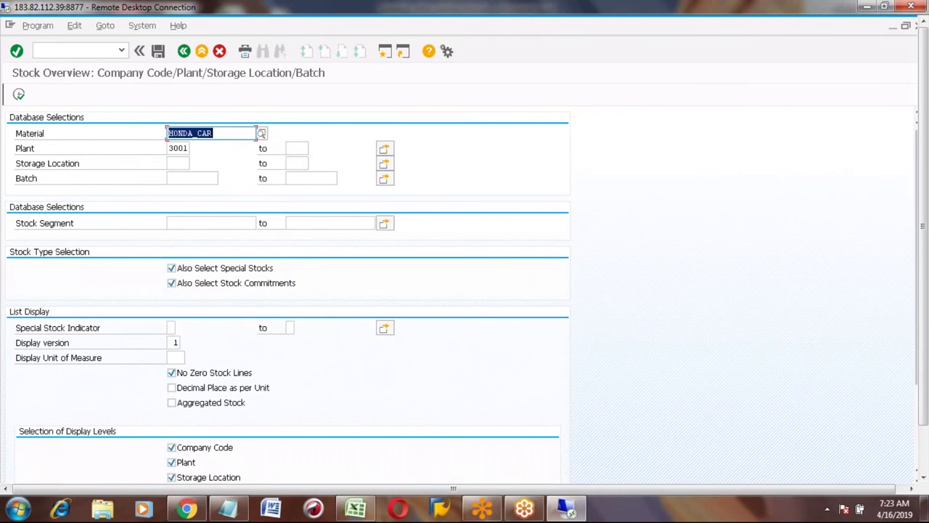
{"action": "left_click", "coordinate": [178, 148]}
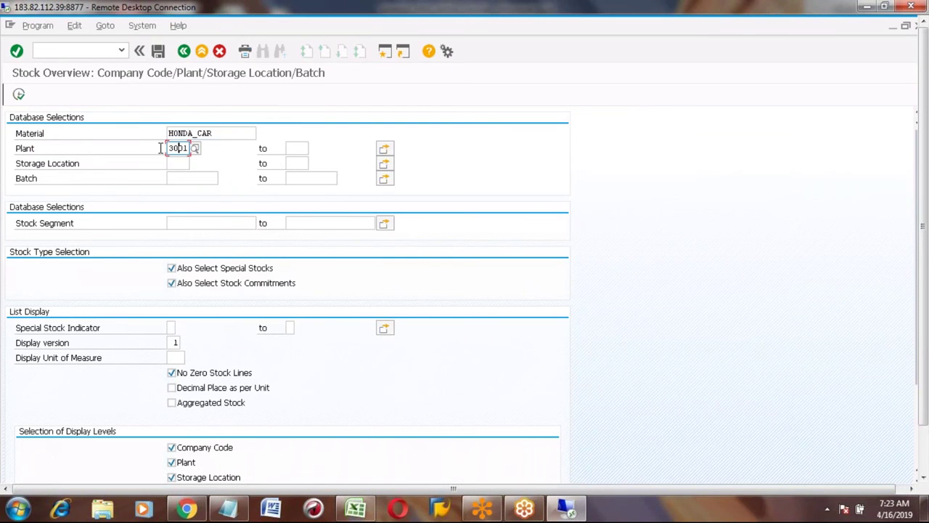
{"action": "left_click", "coordinate": [19, 95]}
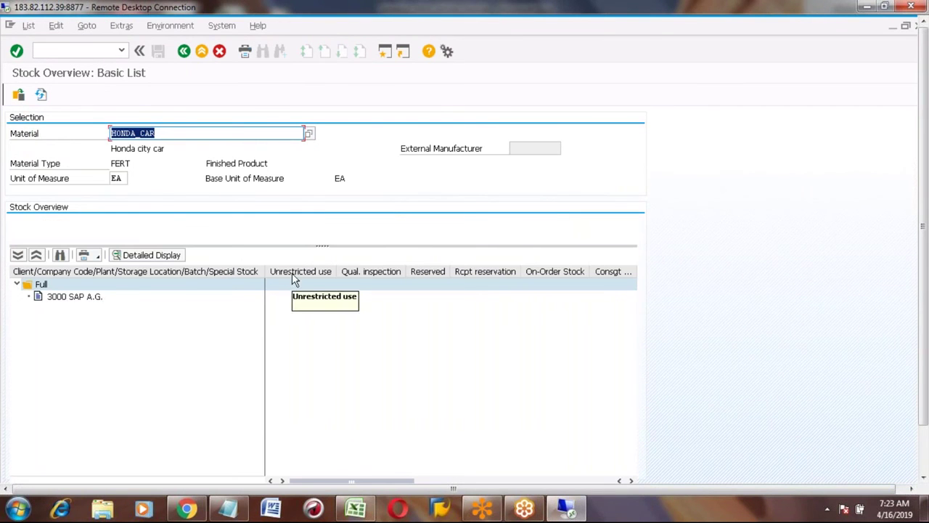
{"action": "left_click", "coordinate": [295, 275]}
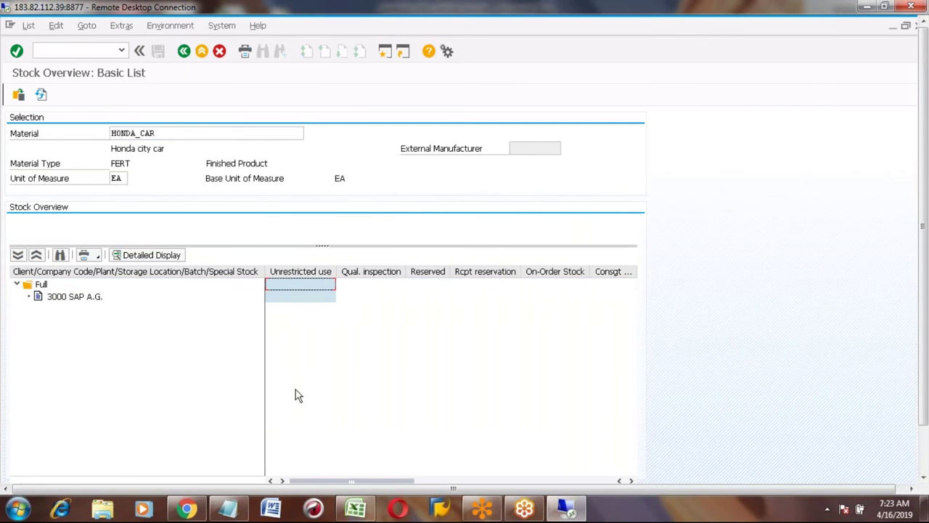
{"action": "left_click", "coordinate": [202, 52]}
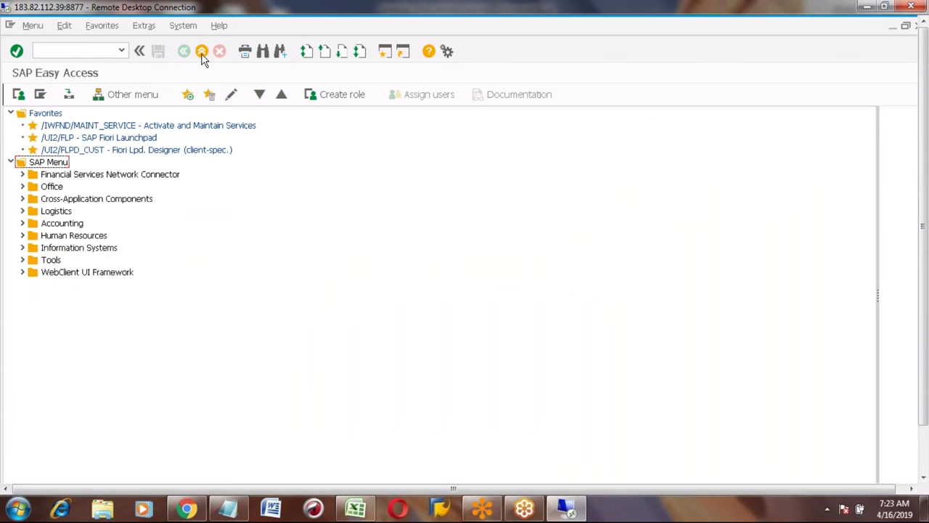
Open transaction migo and set the A01 Goods Receipt to reference R08 Order.
{"action": "left_click", "coordinate": [87, 49]}
{"action": "type", "text": "migo"}
{"action": "key", "text": "Return"}
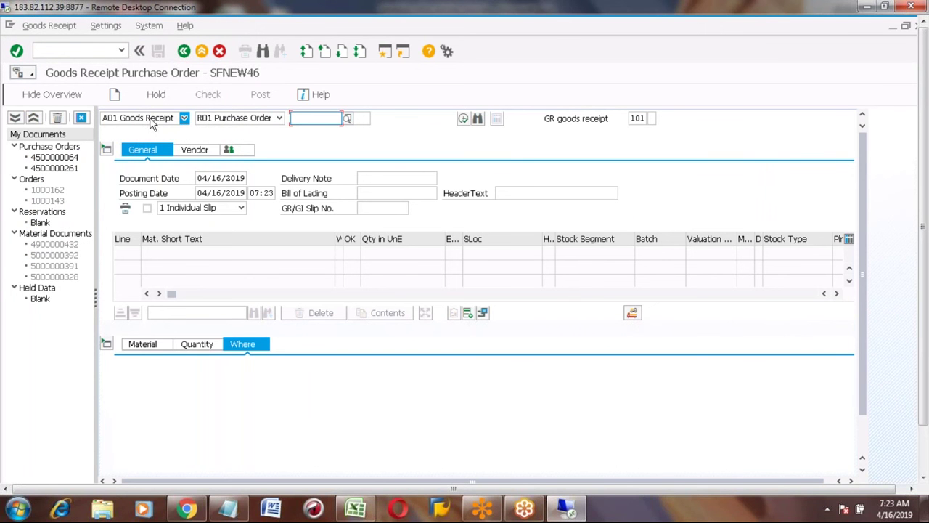
{"action": "left_click", "coordinate": [152, 124]}
{"action": "left_click", "coordinate": [151, 127]}
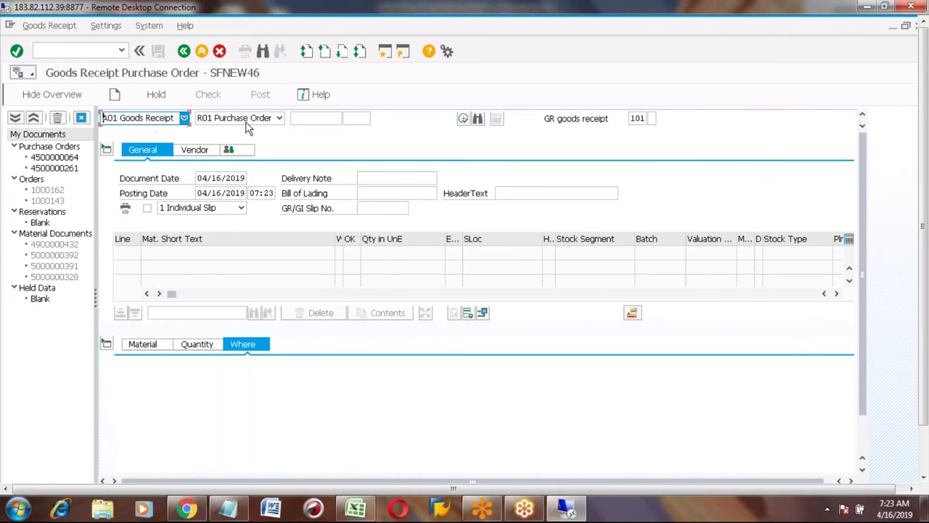
{"action": "left_click", "coordinate": [251, 121]}
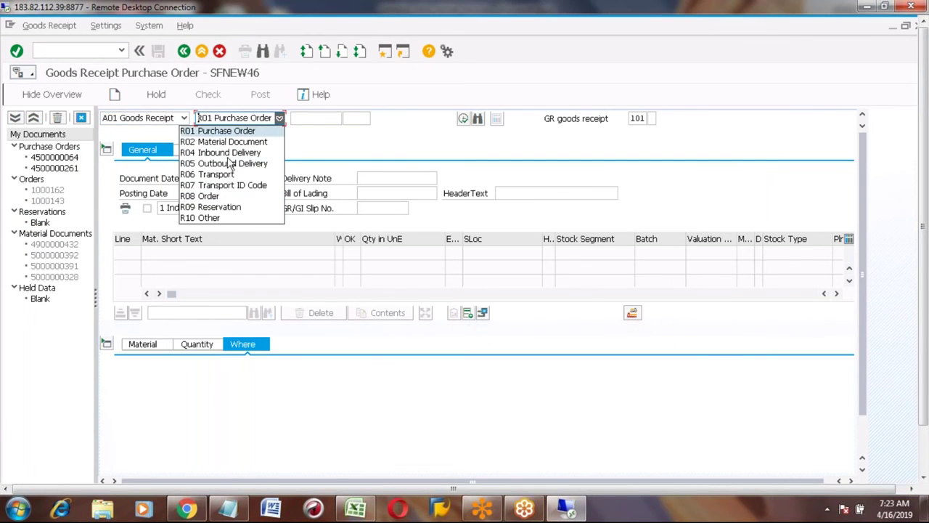
{"action": "left_click", "coordinate": [208, 197]}
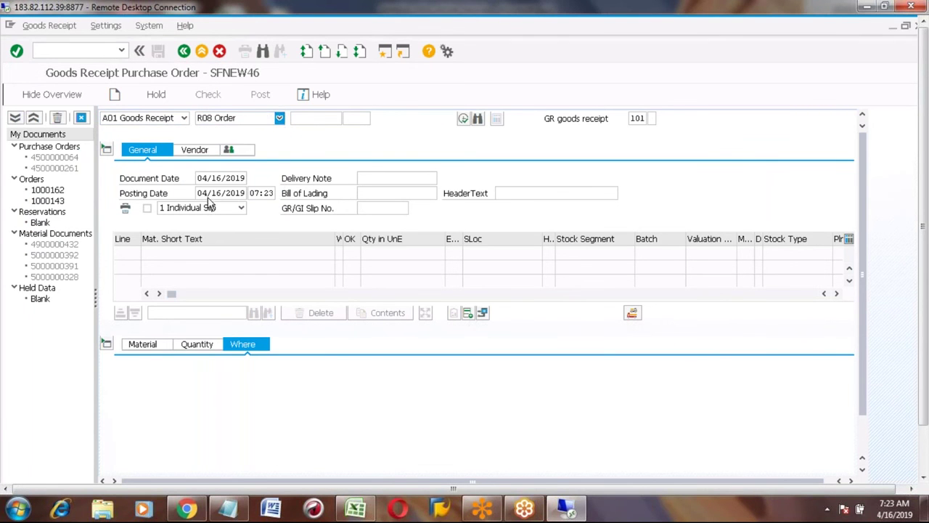
{"action": "left_click", "coordinate": [303, 121]}
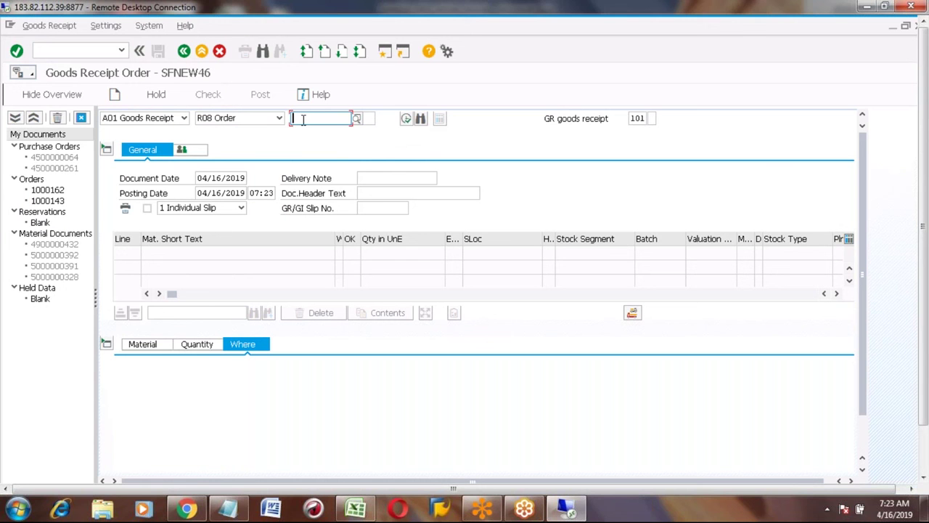
{"action": "key", "text": "ctrl+v"}
{"action": "key", "text": "BackSpace"}
{"action": "key", "text": "BackSpace"}
{"action": "key", "text": "BackSpace"}
{"action": "key", "text": "BackSpace"}
{"action": "key", "text": "BackSpace"}
{"action": "key", "text": "BackSpace"}
{"action": "key", "text": "BackSpace"}
{"action": "key", "text": "BackSpace"}
{"action": "key", "text": "BackSpace"}
{"action": "key", "text": "BackSpace"}
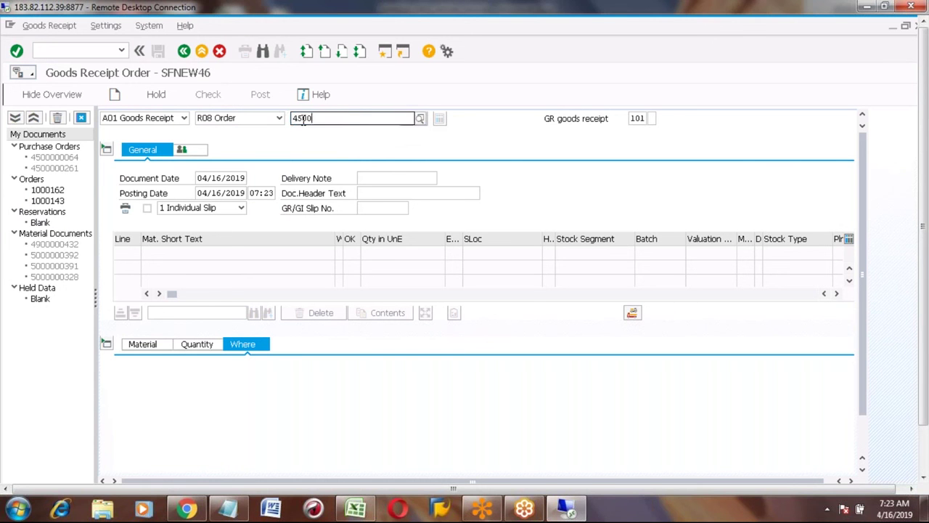
Pick the first previously used production order number and load its item into the goods receipt.
{"action": "key", "text": "Down"}
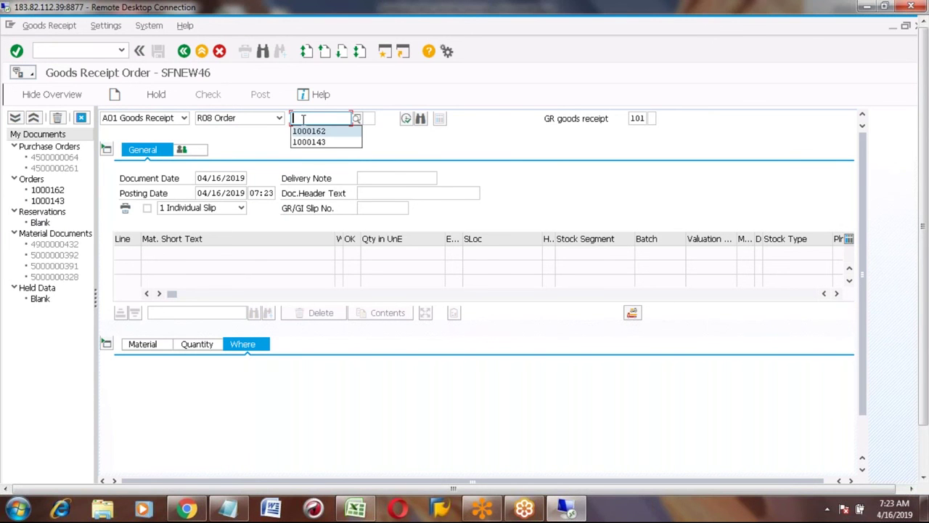
{"action": "key", "text": "Return"}
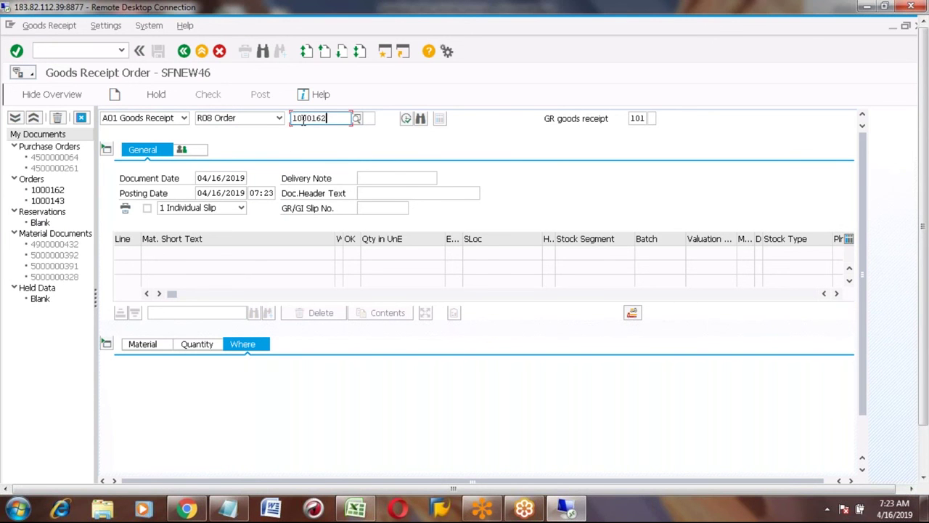
{"action": "left_click", "coordinate": [405, 120]}
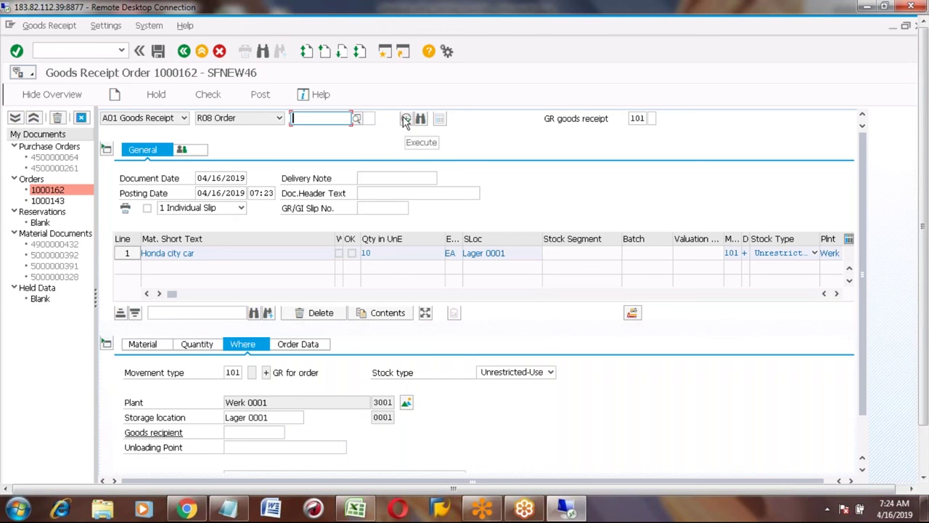
Examine the material and quantity details of the Honda city car item.
{"action": "left_click", "coordinate": [199, 253]}
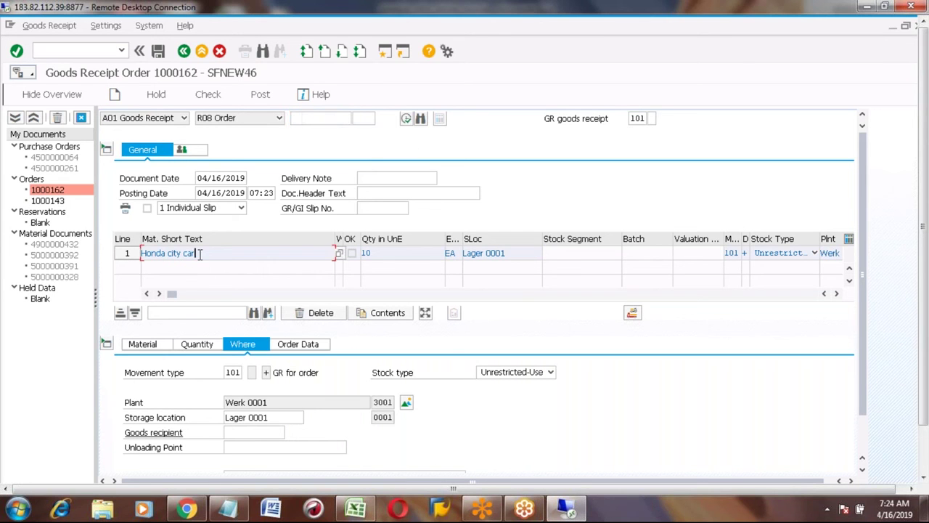
{"action": "left_click", "coordinate": [143, 344]}
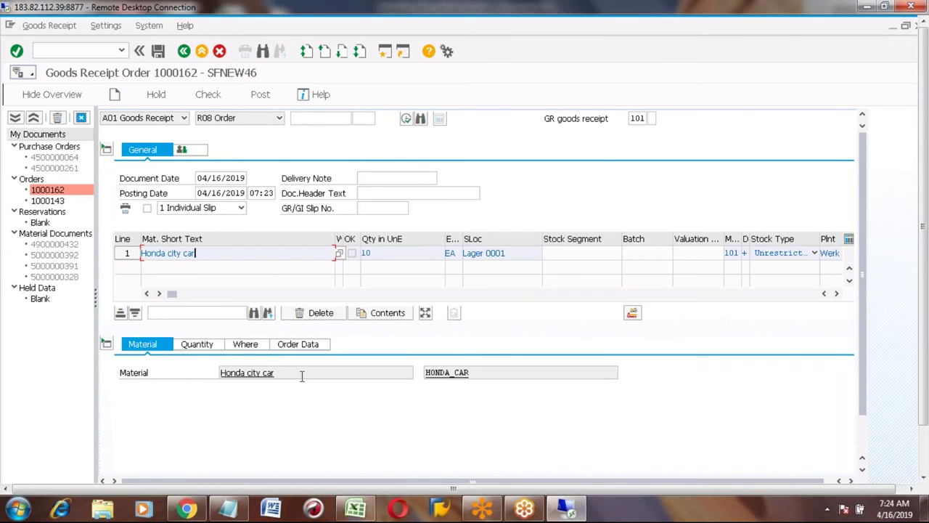
{"action": "left_click", "coordinate": [193, 346]}
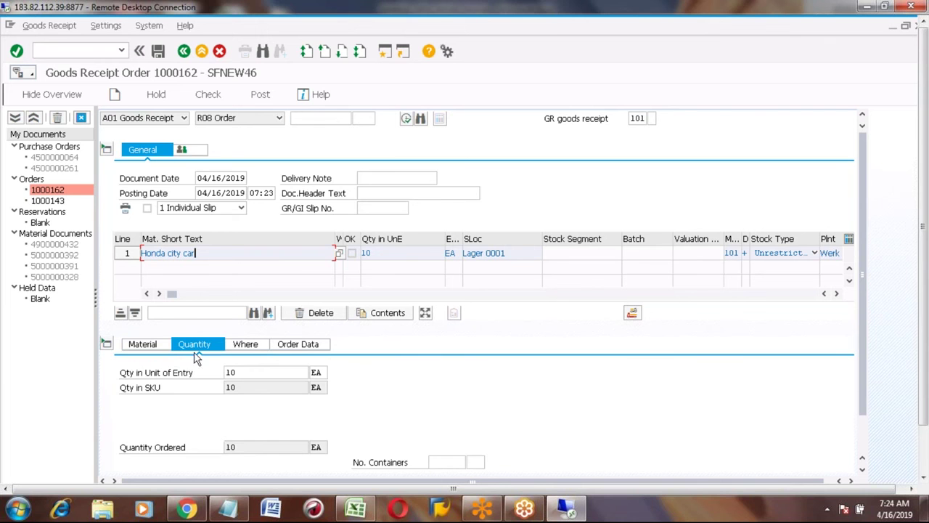
Try a quantity in unit of entry of 4 for the Honda city car item.
{"action": "left_click", "coordinate": [244, 371]}
{"action": "key", "text": "BackSpace"}
{"action": "key", "text": "BackSpace"}
{"action": "type", "text": "4"}
{"action": "key", "text": "Escape"}
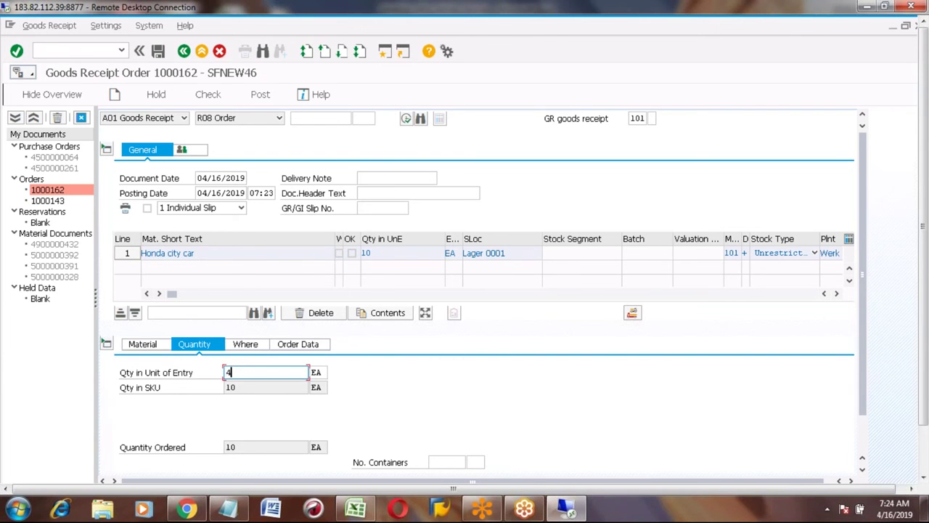
Check the Honda city car item's movement and storage details, mark it as Item OK, and post the goods receipt.
{"action": "left_click", "coordinate": [245, 346]}
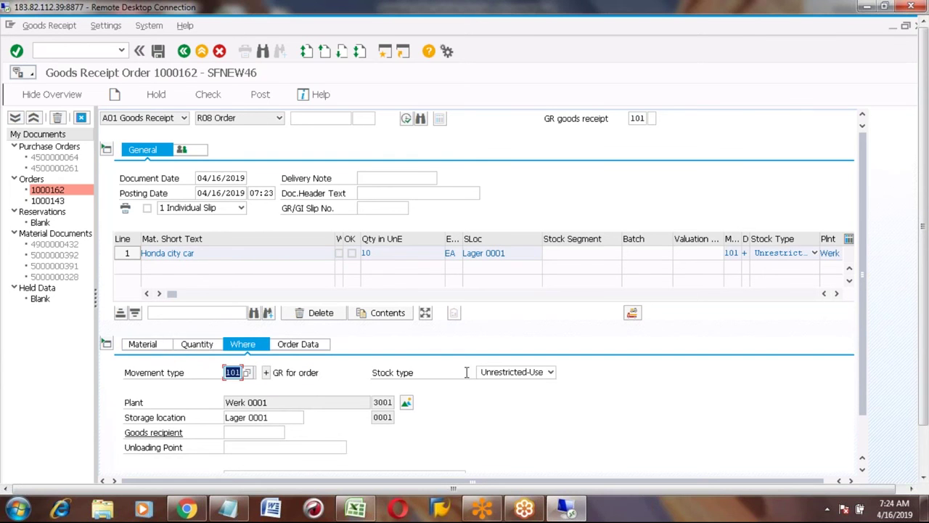
{"action": "left_click", "coordinate": [862, 435]}
{"action": "left_click", "coordinate": [152, 462]}
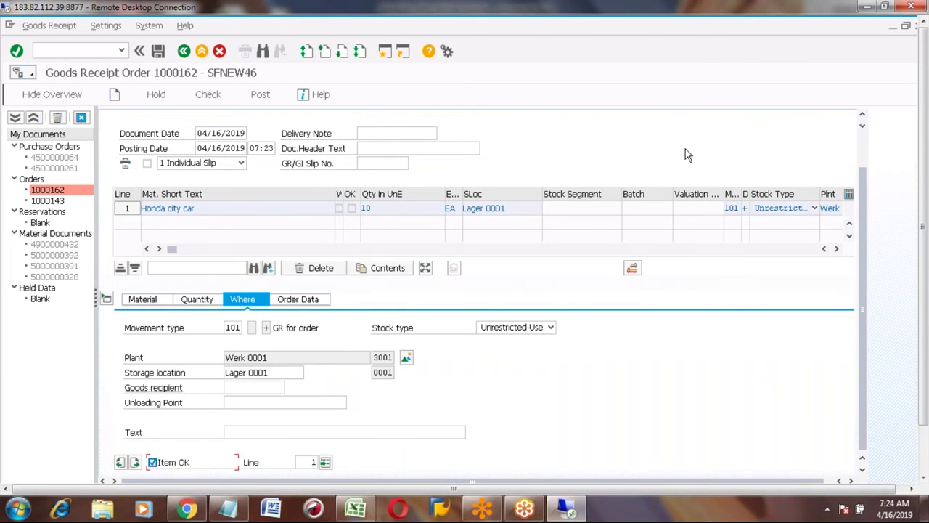
{"action": "left_click", "coordinate": [864, 145]}
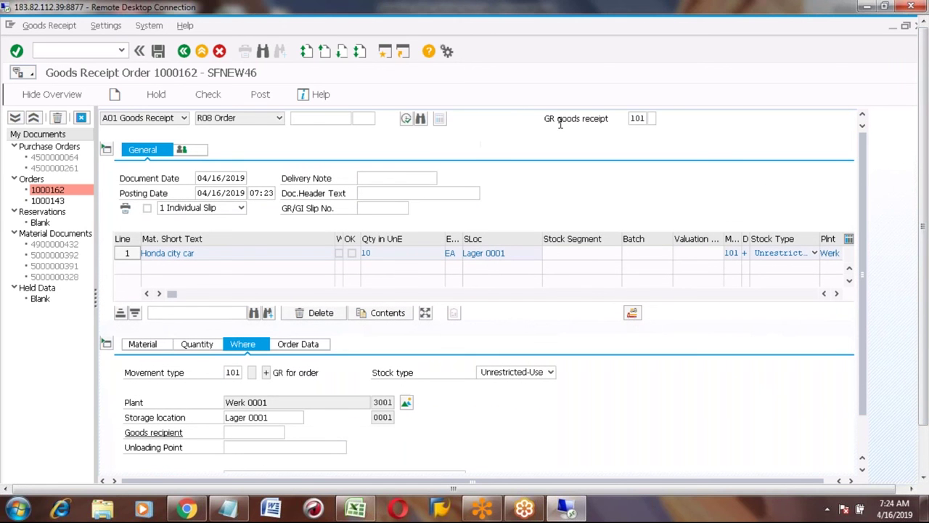
{"action": "left_click", "coordinate": [159, 51]}
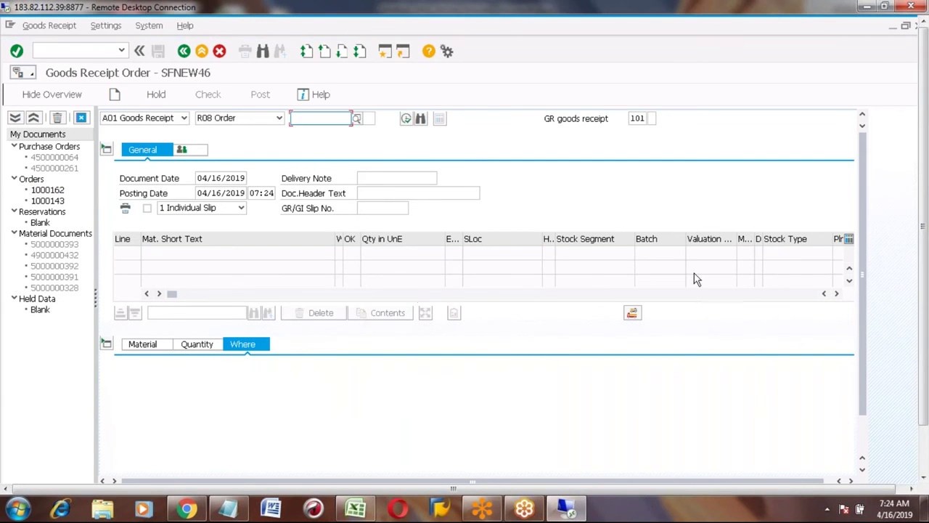
Run the MMBE stock overview for material HONDA_CAR in plant 3001 and check the unrestricted-use stock of storage location 0001.
{"action": "left_click", "coordinate": [926, 456]}
{"action": "left_click", "coordinate": [201, 51]}
{"action": "left_click", "coordinate": [68, 48]}
{"action": "type", "text": "mmbe"}
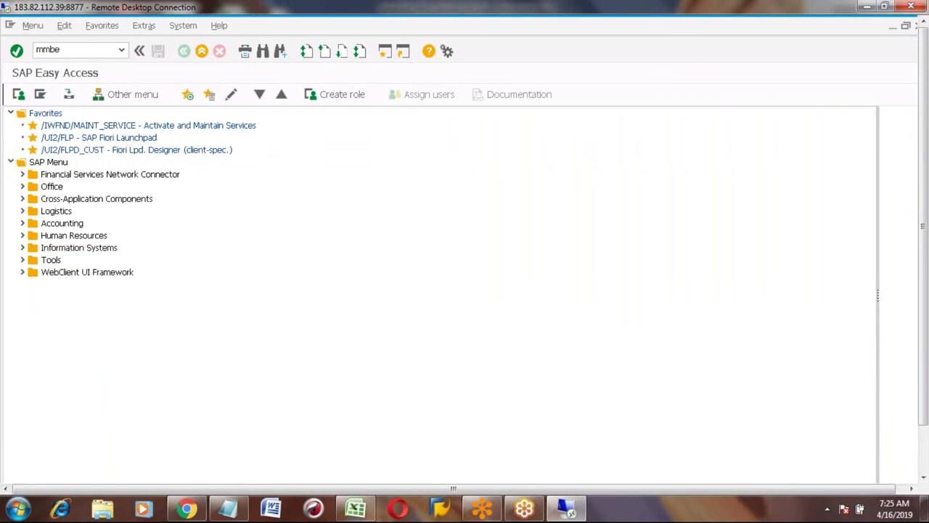
{"action": "key", "text": "Return"}
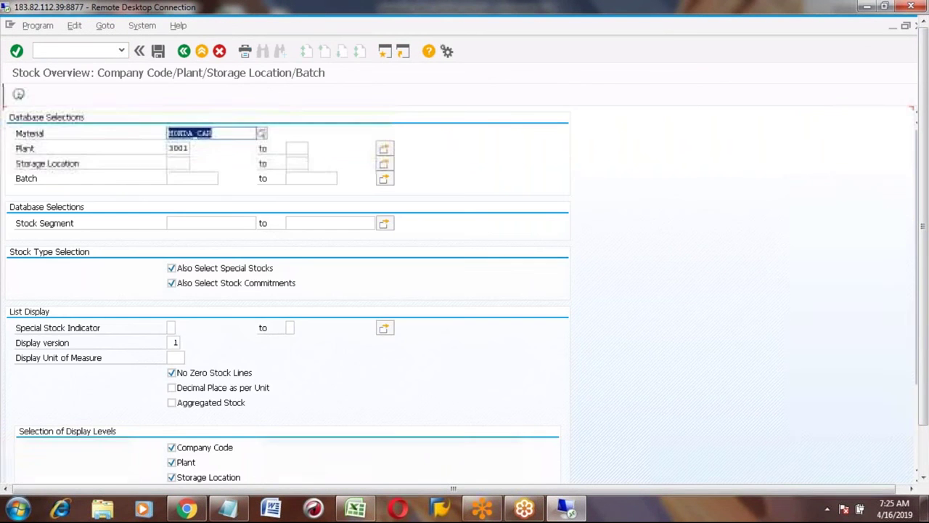
{"action": "left_click", "coordinate": [220, 136]}
{"action": "left_click", "coordinate": [179, 147]}
{"action": "left_click", "coordinate": [18, 95]}
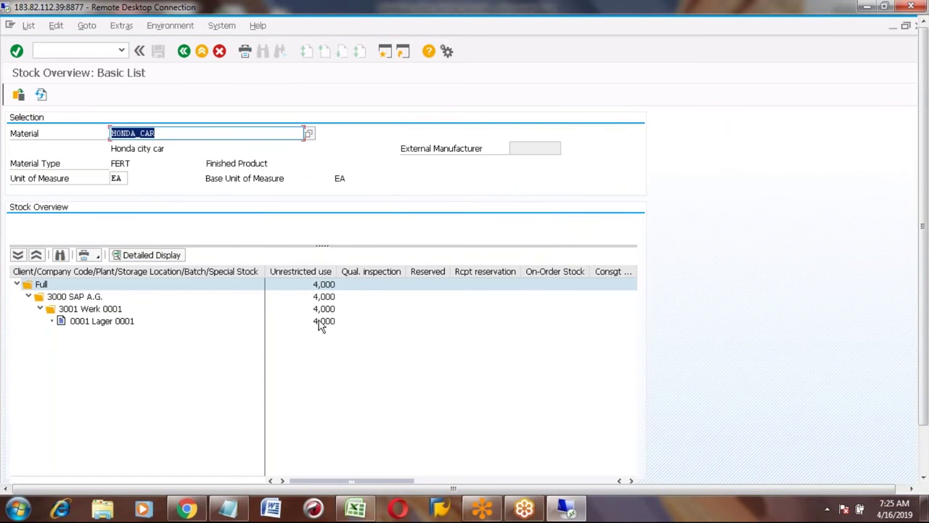
{"action": "left_click", "coordinate": [320, 321]}
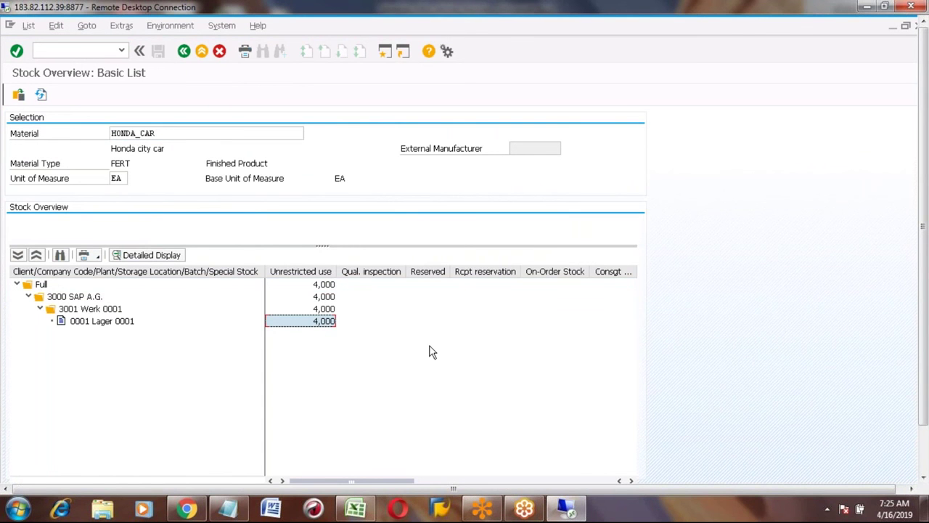
{"action": "left_click", "coordinate": [77, 324]}
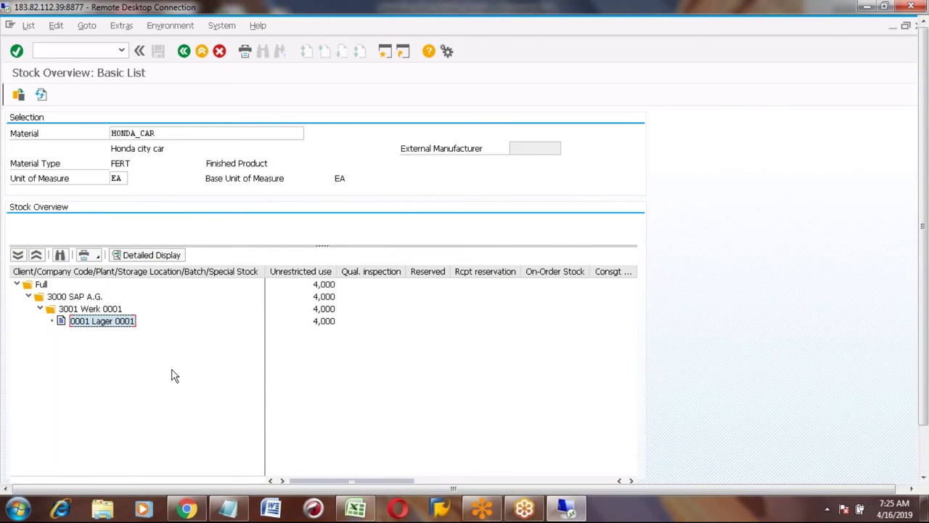
{"action": "left_click", "coordinate": [201, 53]}
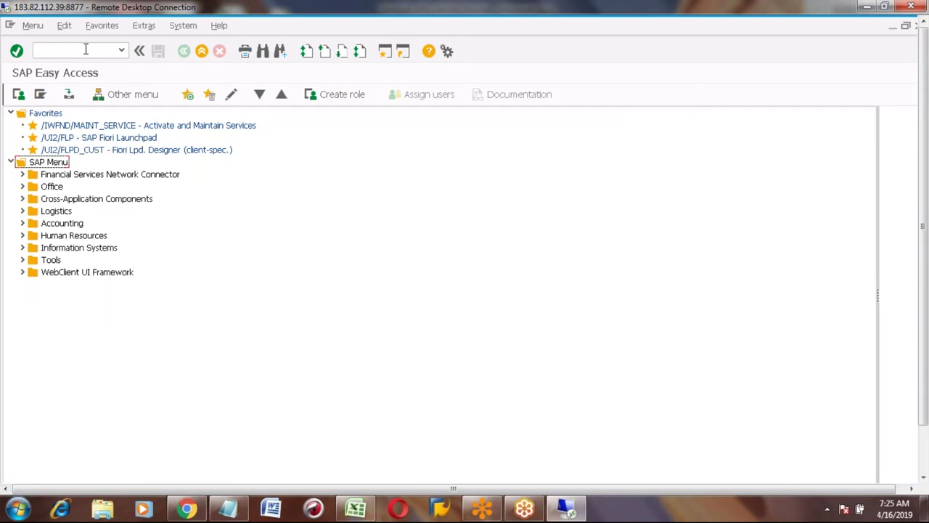
Set the decimal notation to X 1,234,567.89 in the user profile defaults with SU3 and save the profile.
{"action": "type", "text": "su3"}
{"action": "key", "text": "Return"}
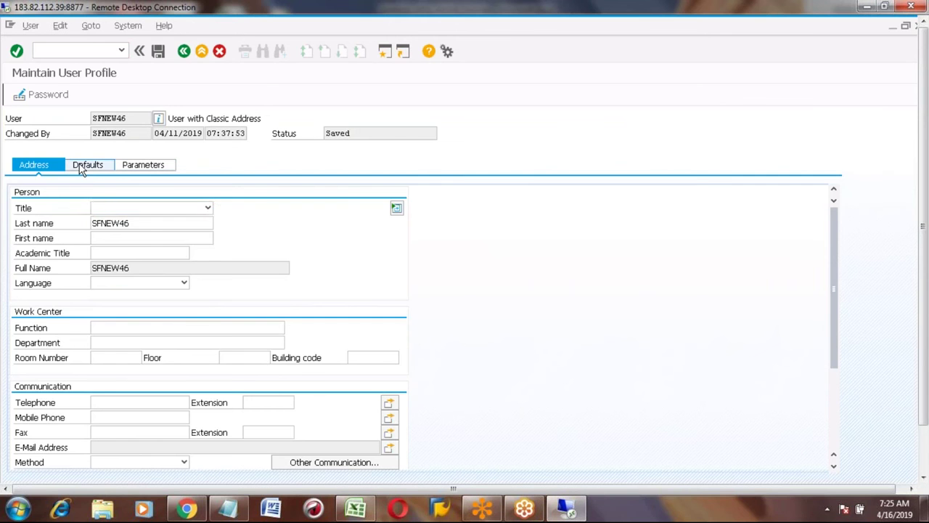
{"action": "left_click", "coordinate": [83, 167]}
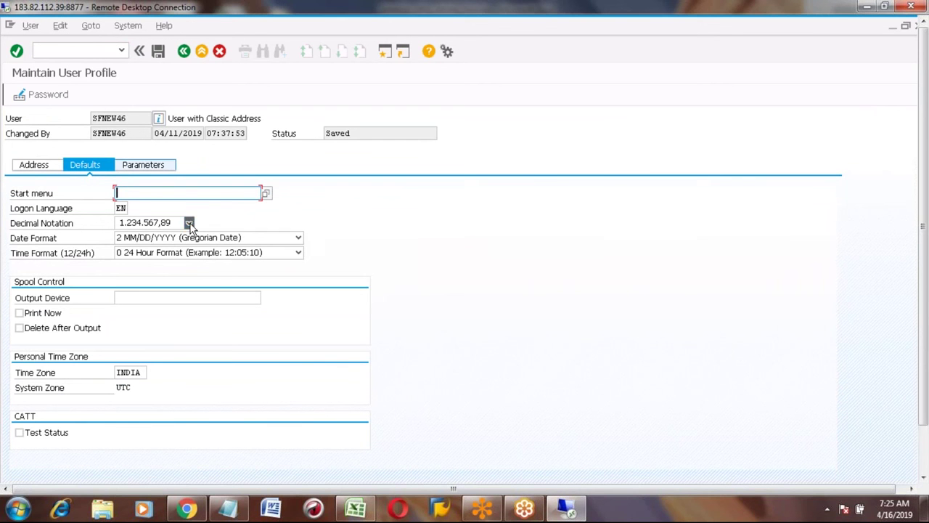
{"action": "left_click", "coordinate": [189, 223]}
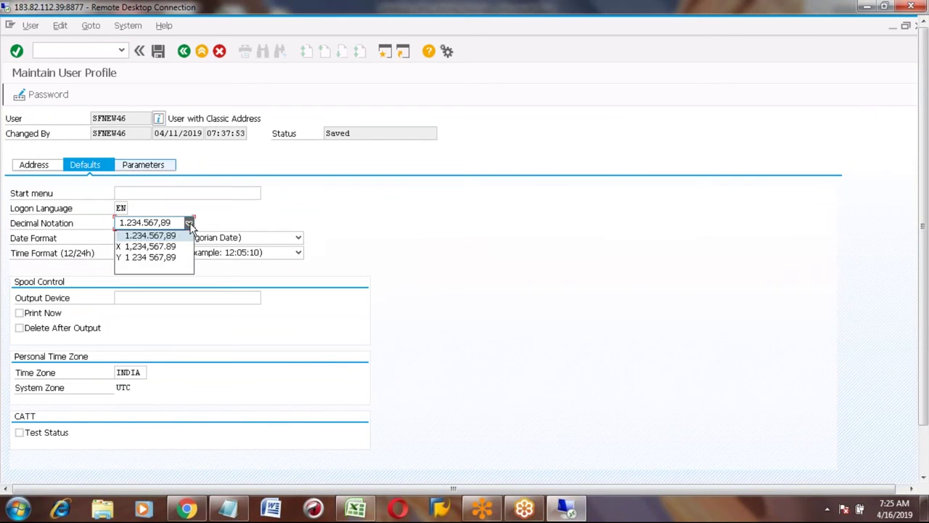
{"action": "left_click", "coordinate": [156, 247]}
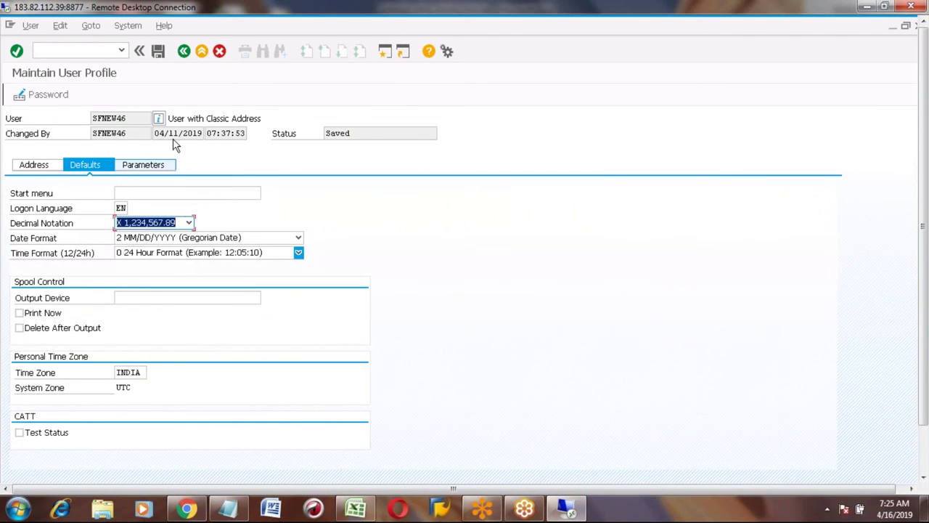
{"action": "left_click", "coordinate": [158, 52]}
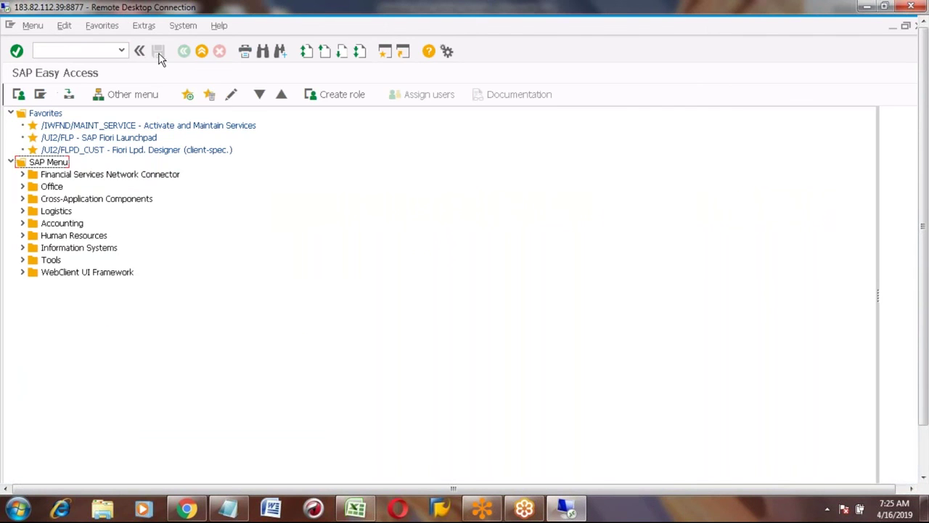
Run MMBE again for HONDA_CAR in plant 3001 to check how the stock quantities are formatted.
{"action": "left_click", "coordinate": [88, 47]}
{"action": "type", "text": "mmbe"}
{"action": "key", "text": "Return"}
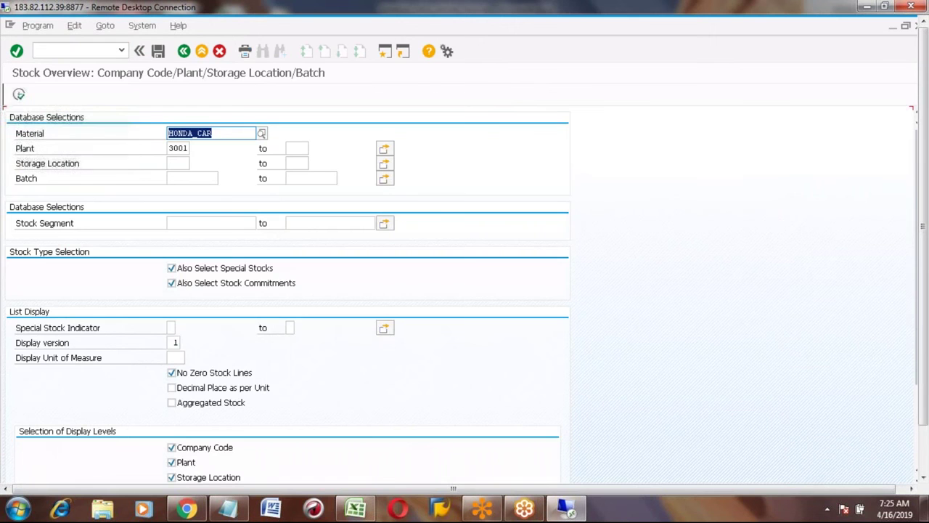
{"action": "left_click", "coordinate": [18, 96]}
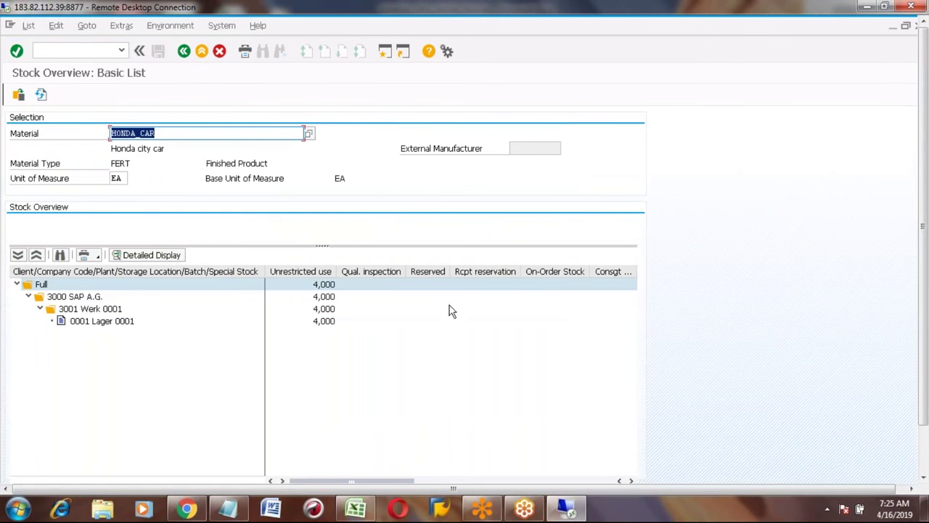
{"action": "left_click", "coordinate": [201, 52]}
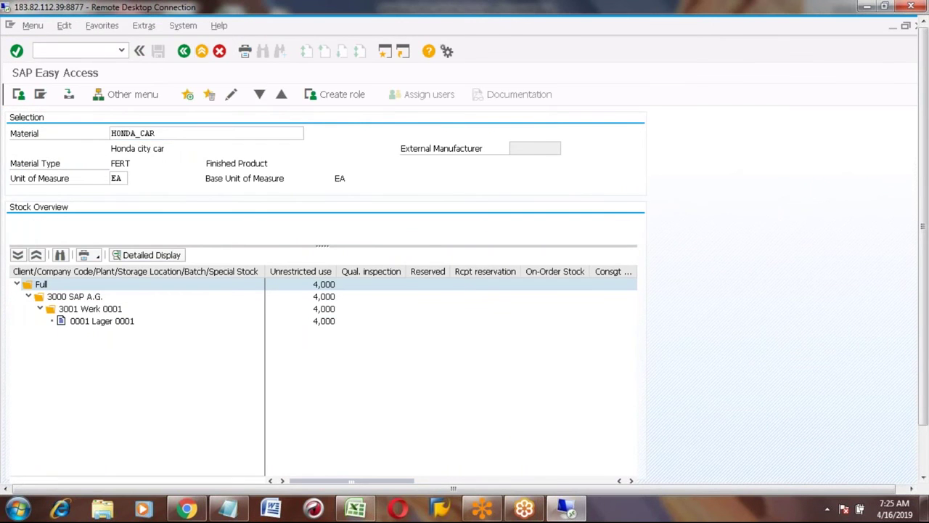
End the SAP session with /nex and log on to the S4_1809 system again with the user name and account password.
{"action": "left_click", "coordinate": [78, 50]}
{"action": "type", "text": "/nex"}
{"action": "key", "text": "Return"}
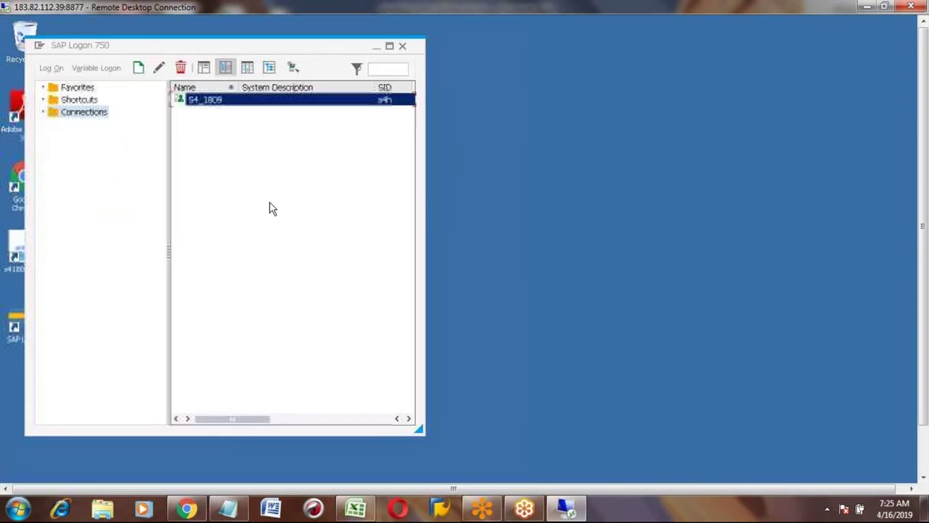
{"action": "double_click", "coordinate": [211, 102]}
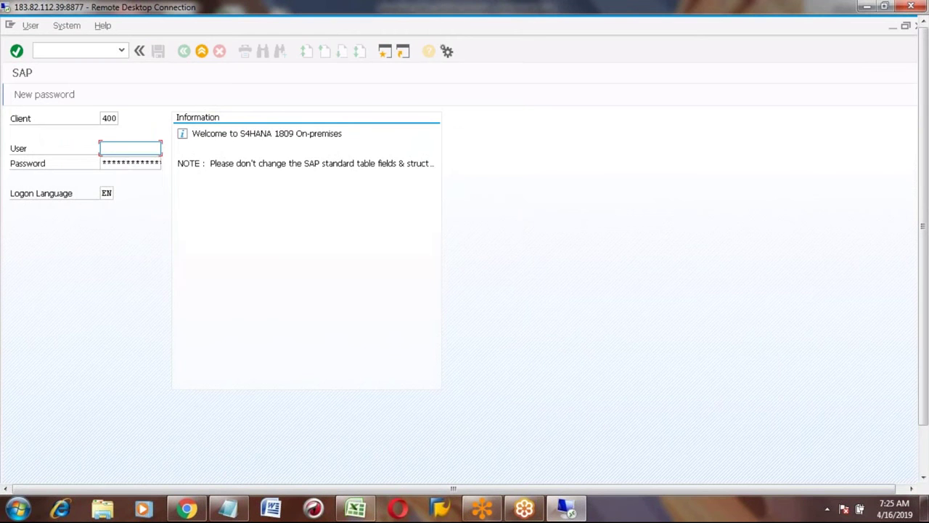
{"action": "key", "text": "Down"}
{"action": "key", "text": "Tab"}
{"action": "key", "text": "ctrl+v"}
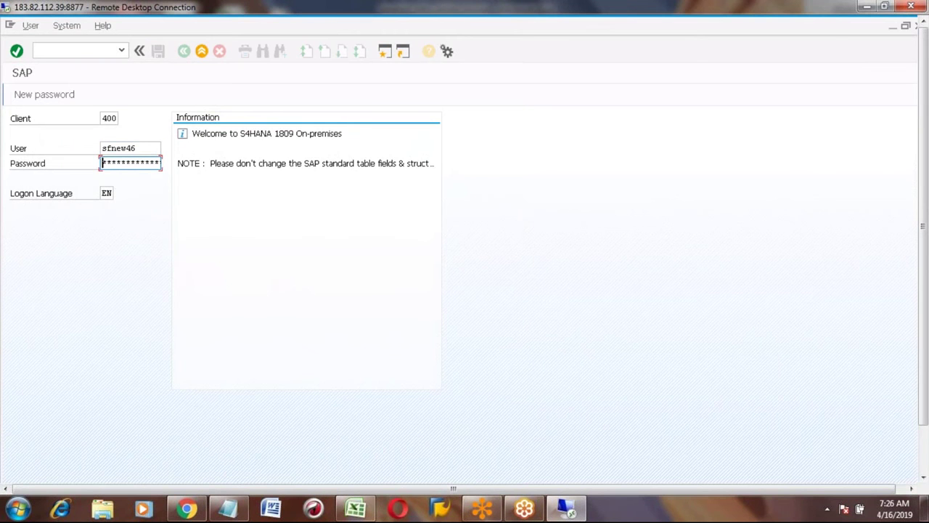
{"action": "key", "text": "Right"}
{"action": "key", "text": "Right"}
{"action": "key", "text": "Right"}
{"action": "key", "text": "Right"}
{"action": "key", "text": "Right"}
{"action": "key", "text": "Right"}
{"action": "key", "text": "Right"}
{"action": "key", "text": "Right"}
{"action": "key", "text": "Return"}
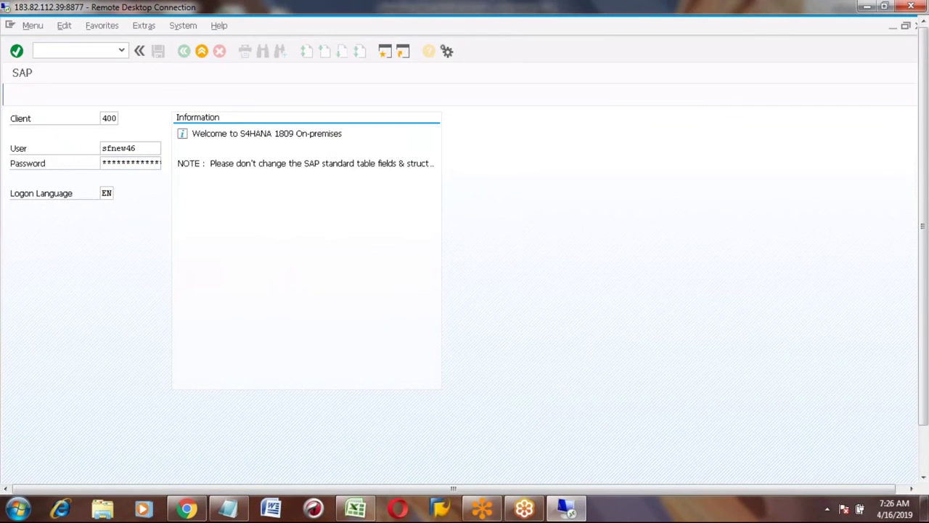
Open the MMBE stock overview in the new session for material HONDA_CAR and plant 3001.
{"action": "type", "text": "mmbe"}
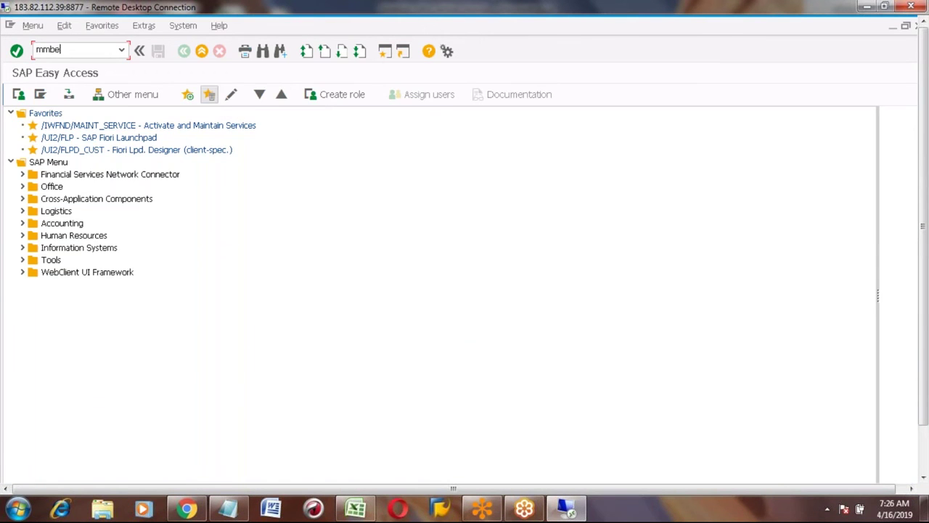
{"action": "key", "text": "Return"}
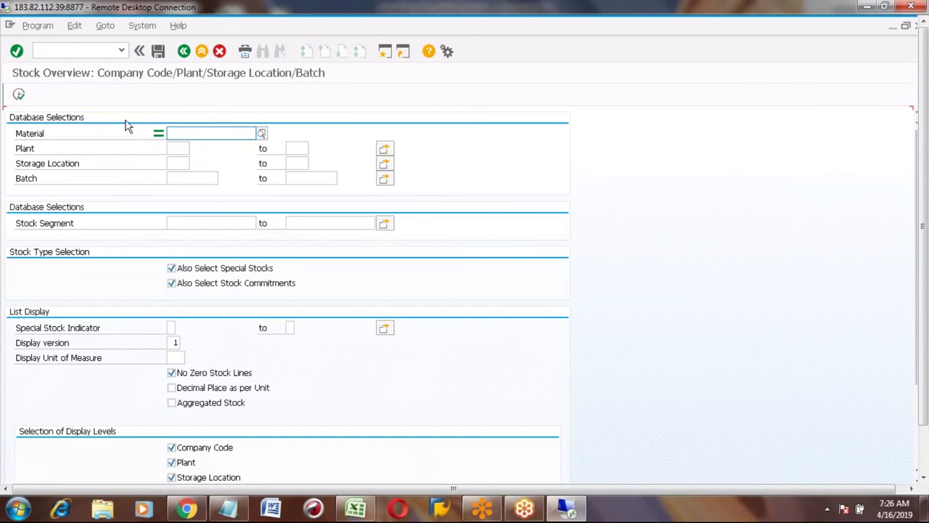
{"action": "left_click", "coordinate": [170, 135]}
{"action": "key", "text": "Down"}
{"action": "key", "text": "Return"}
{"action": "left_click", "coordinate": [178, 148]}
{"action": "key", "text": "Down"}
{"action": "key", "text": "Return"}
{"action": "key", "text": "F8"}
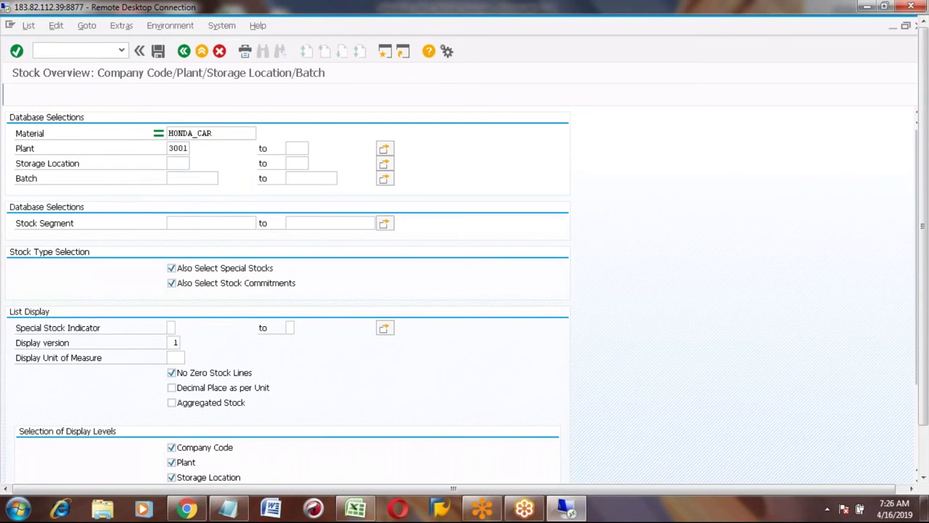
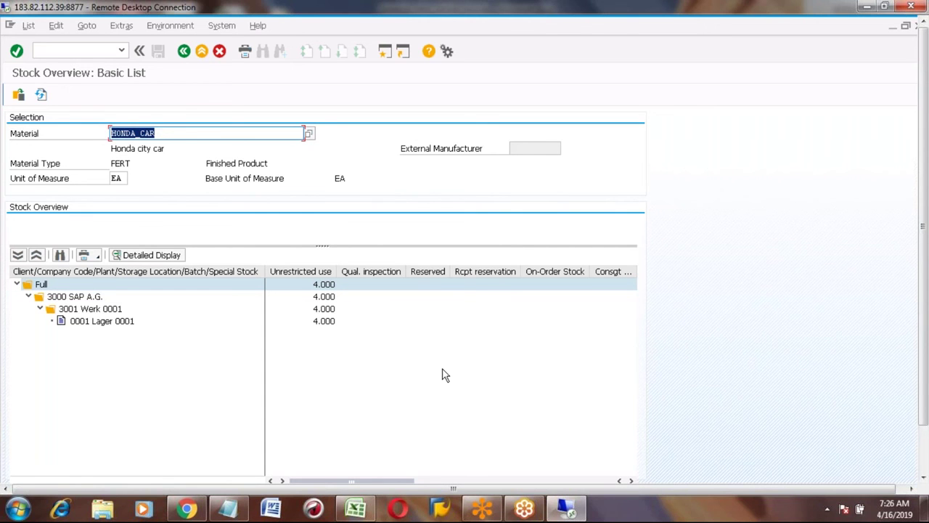
Examine HONDA_CAR's unrestricted-use stock at storage location, plant and company code level.
{"action": "left_click", "coordinate": [88, 323]}
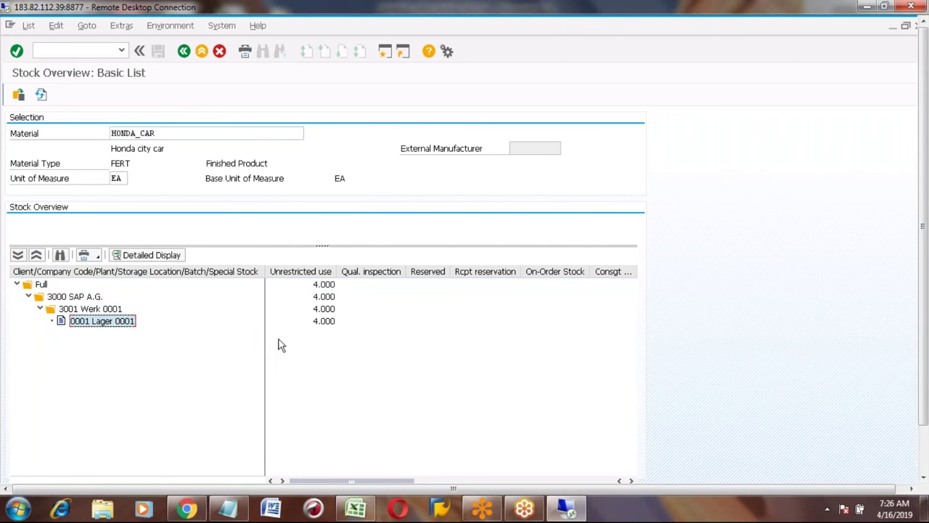
{"action": "left_click", "coordinate": [326, 325]}
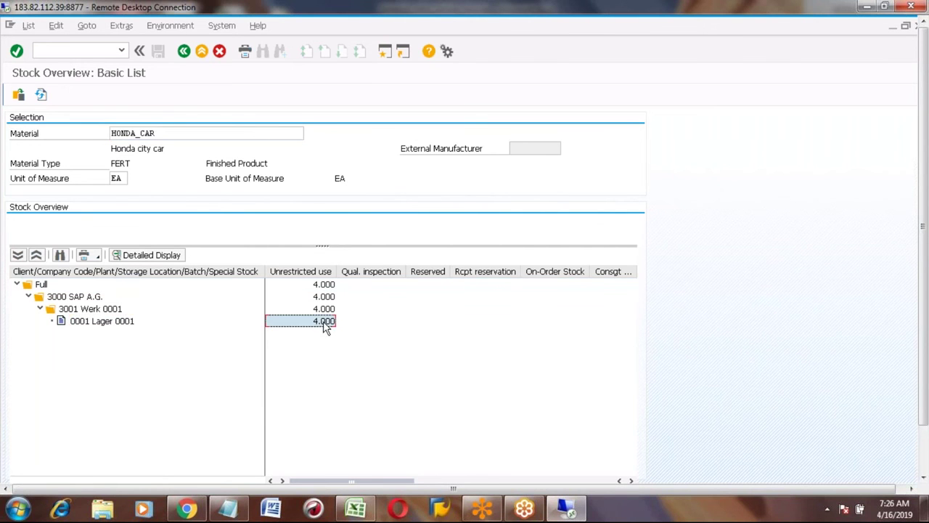
{"action": "left_click", "coordinate": [100, 322]}
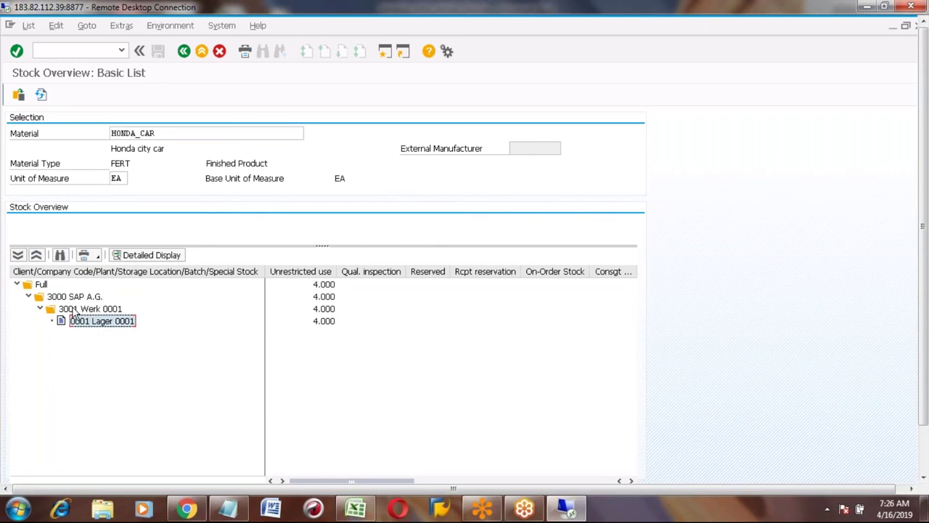
{"action": "left_click", "coordinate": [76, 311]}
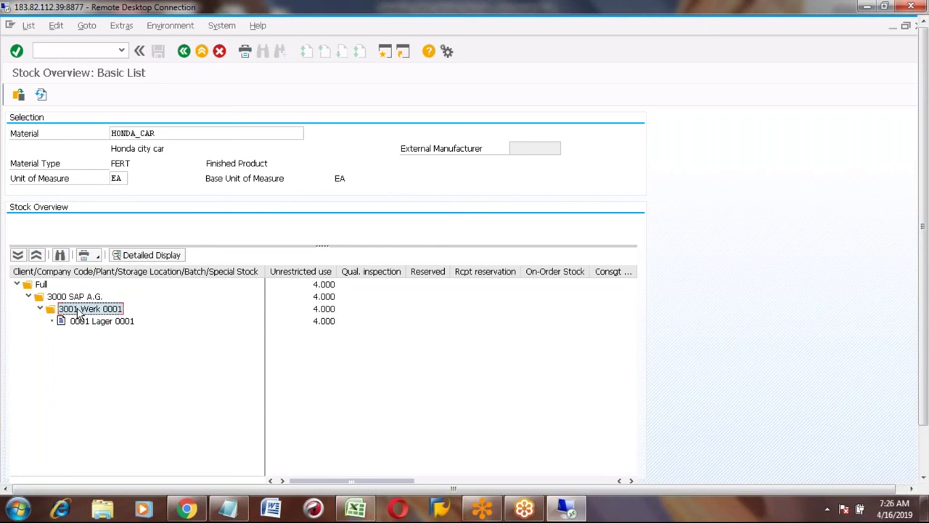
{"action": "left_click", "coordinate": [321, 310]}
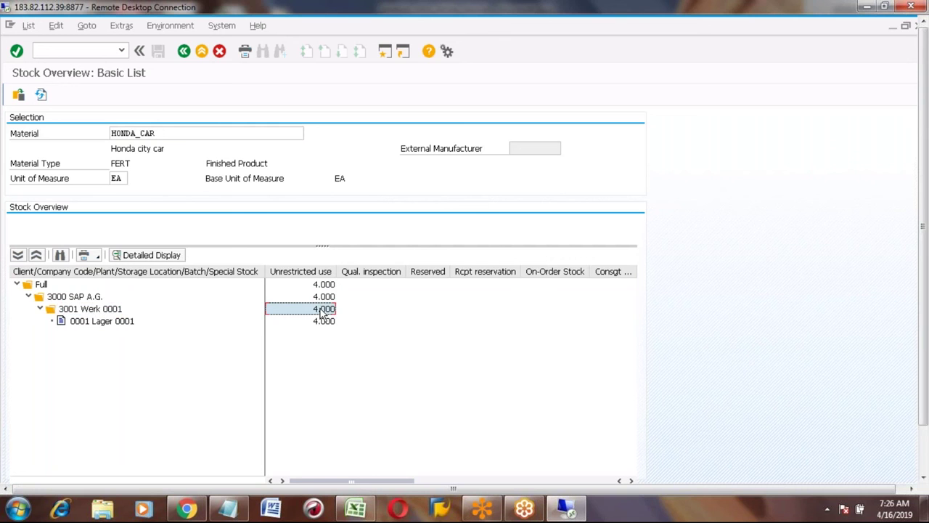
{"action": "left_click", "coordinate": [77, 309]}
{"action": "left_click", "coordinate": [72, 298]}
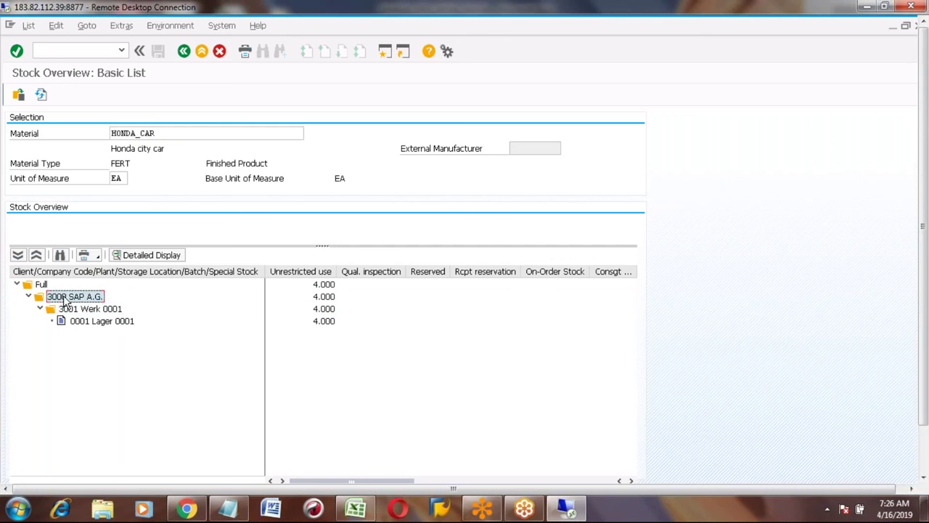
{"action": "left_click", "coordinate": [323, 299]}
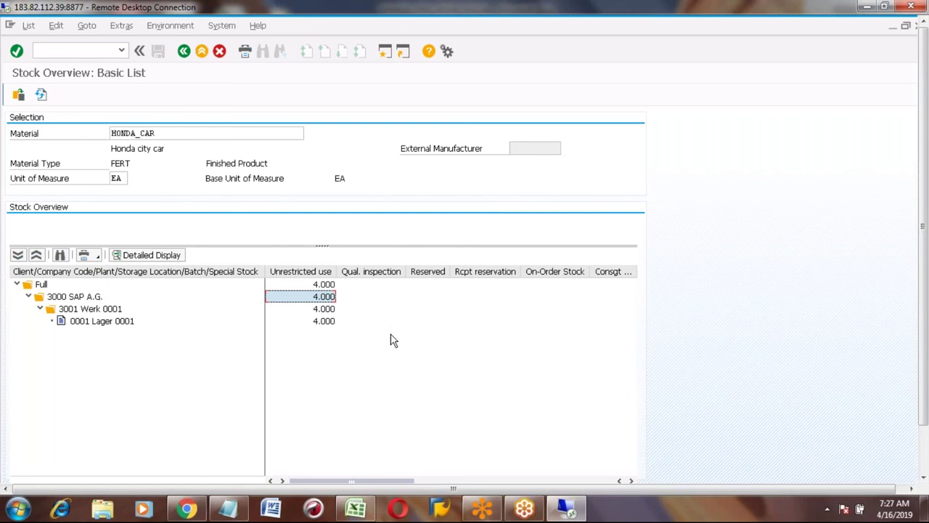
{"action": "left_click", "coordinate": [87, 321]}
{"action": "left_click", "coordinate": [332, 323]}
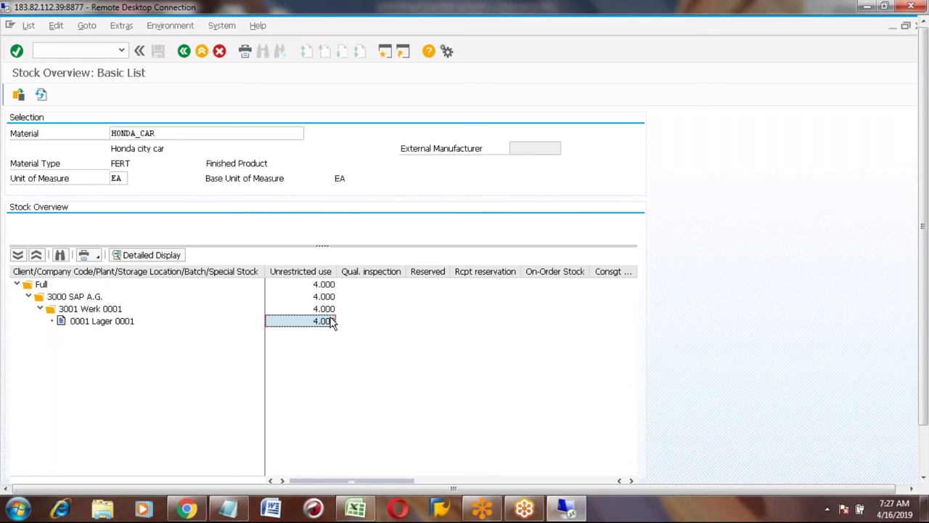
Switch the stock overview to material HONDA_TYRE and check its unrestricted-use stock in storage location 0001.
{"action": "left_click", "coordinate": [169, 134]}
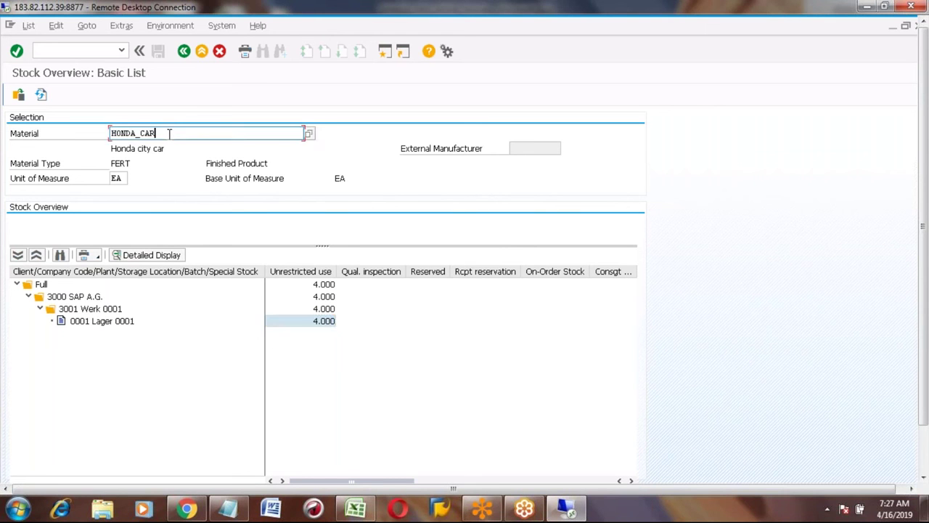
{"action": "key", "text": "BackSpace"}
{"action": "key", "text": "BackSpace"}
{"action": "key", "text": "BackSpace"}
{"action": "type", "text": "tyre"}
{"action": "left_click", "coordinate": [18, 96]}
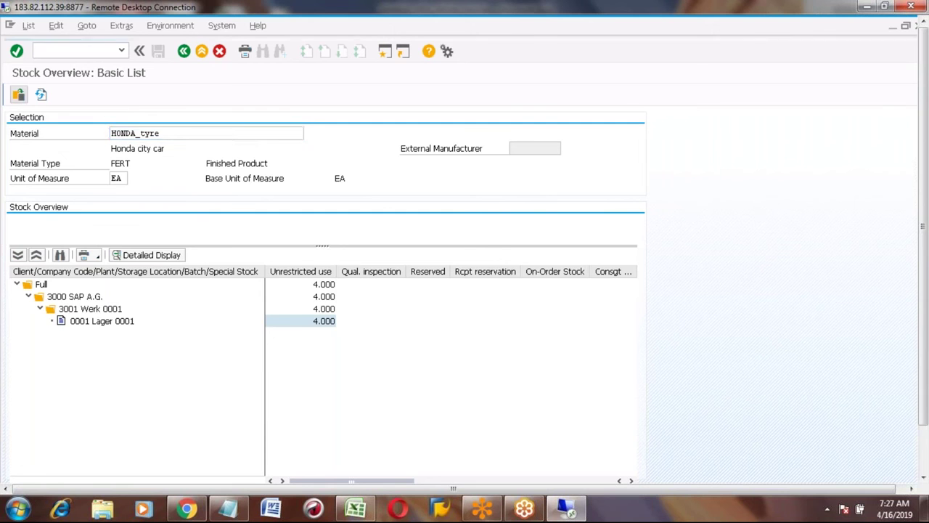
{"action": "left_click", "coordinate": [312, 325]}
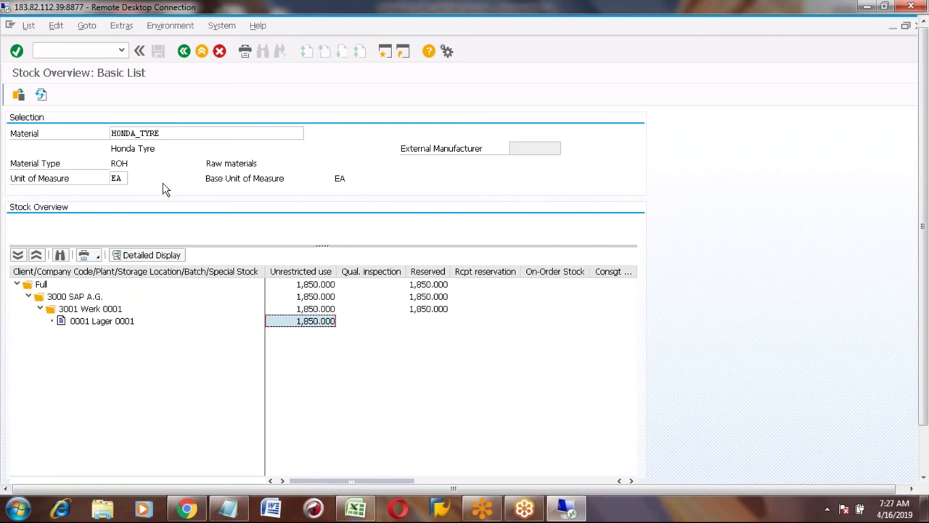
Switch the stock overview to material 166 and check its unrestricted-use stock in storage location 0001.
{"action": "left_click", "coordinate": [166, 133]}
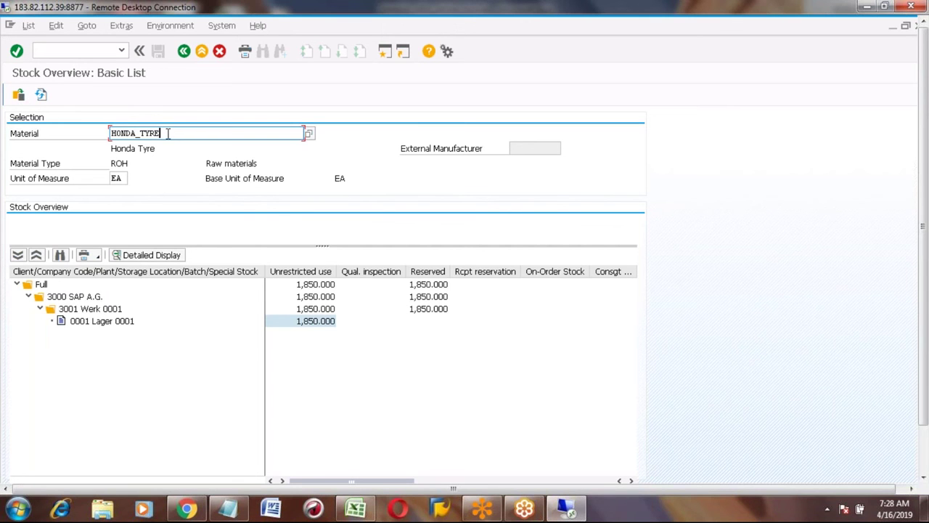
{"action": "key", "text": "BackSpace"}
{"action": "key", "text": "BackSpace"}
{"action": "key", "text": "BackSpace"}
{"action": "key", "text": "BackSpace"}
{"action": "type", "text": "ca"}
{"action": "key", "text": "BackSpace"}
{"action": "key", "text": "BackSpace"}
{"action": "key", "text": "BackSpace"}
{"action": "key", "text": "BackSpace"}
{"action": "key", "text": "BackSpace"}
{"action": "key", "text": "BackSpace"}
{"action": "key", "text": "BackSpace"}
{"action": "key", "text": "BackSpace"}
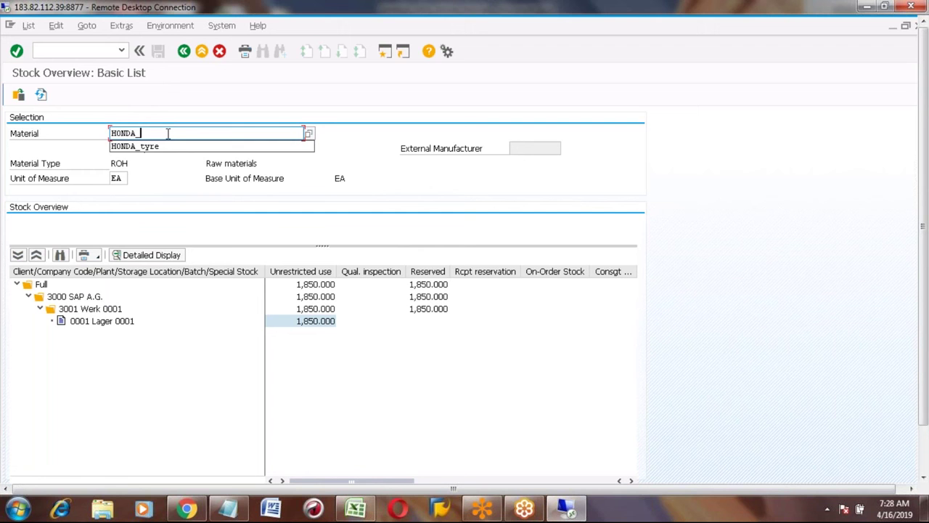
{"action": "type", "text": "166"}
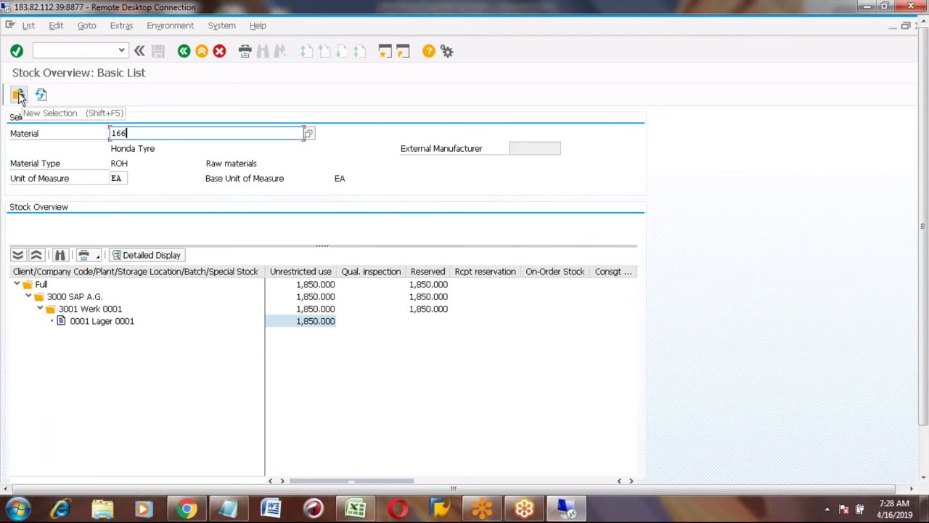
{"action": "left_click", "coordinate": [19, 97]}
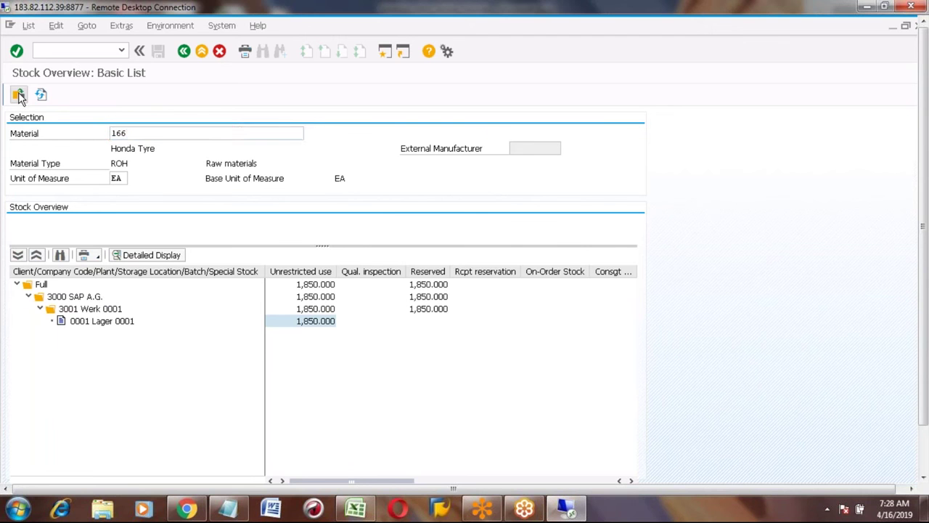
{"action": "left_click", "coordinate": [305, 324]}
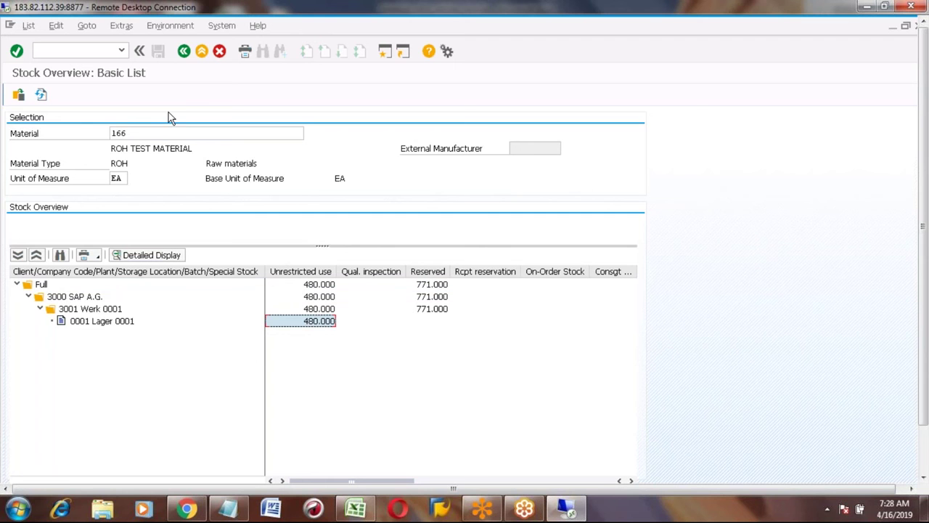
{"action": "left_click", "coordinate": [133, 133]}
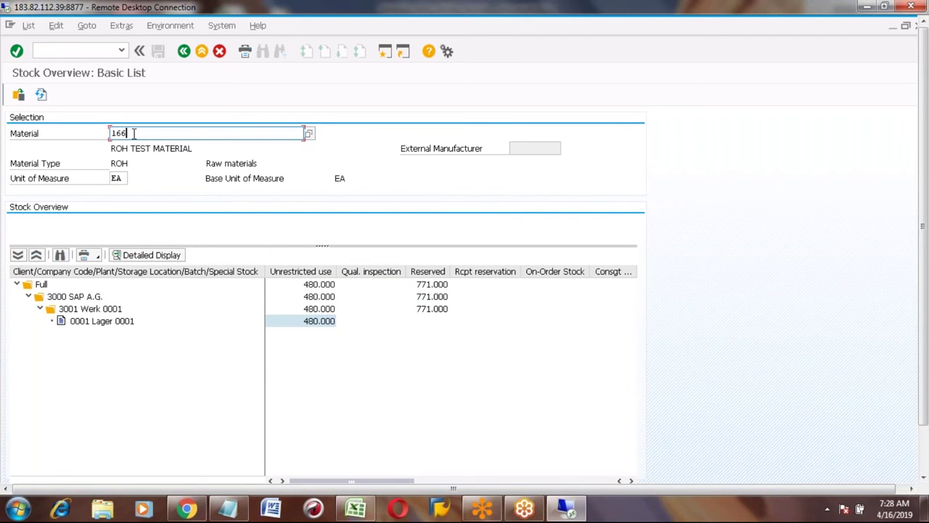
{"action": "key", "text": "BackSpace"}
{"action": "key", "text": "BackSpace"}
{"action": "key", "text": "BackSpace"}
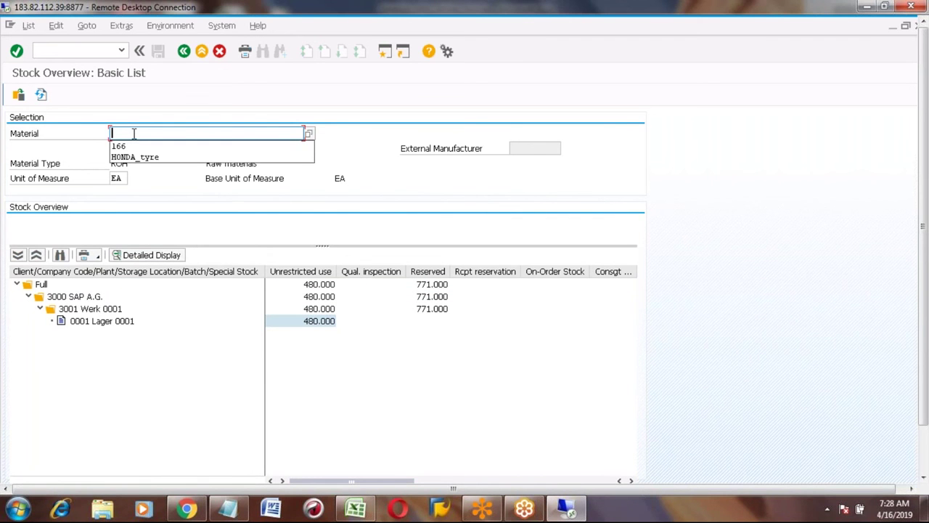
Leave the stock overview and run the Material Document List for material HONDA_TYRE in plant 3001.
{"action": "left_click", "coordinate": [201, 51]}
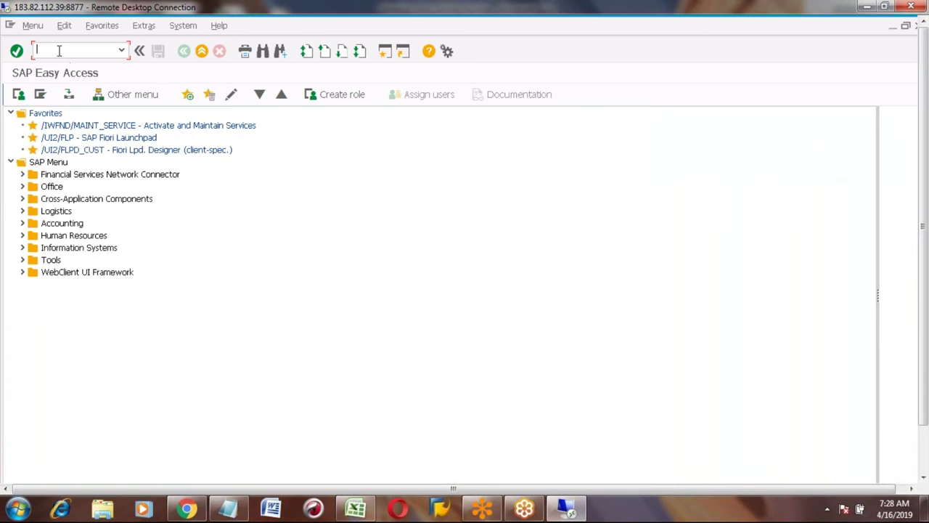
{"action": "type", "text": "mb52"}
{"action": "key", "text": "BackSpace"}
{"action": "type", "text": "2"}
{"action": "key", "text": "Return"}
{"action": "left_click", "coordinate": [215, 133]}
{"action": "key", "text": "BackSpace"}
{"action": "key", "text": "BackSpace"}
{"action": "key", "text": "BackSpace"}
{"action": "type", "text": "tyre"}
{"action": "key", "text": "Return"}
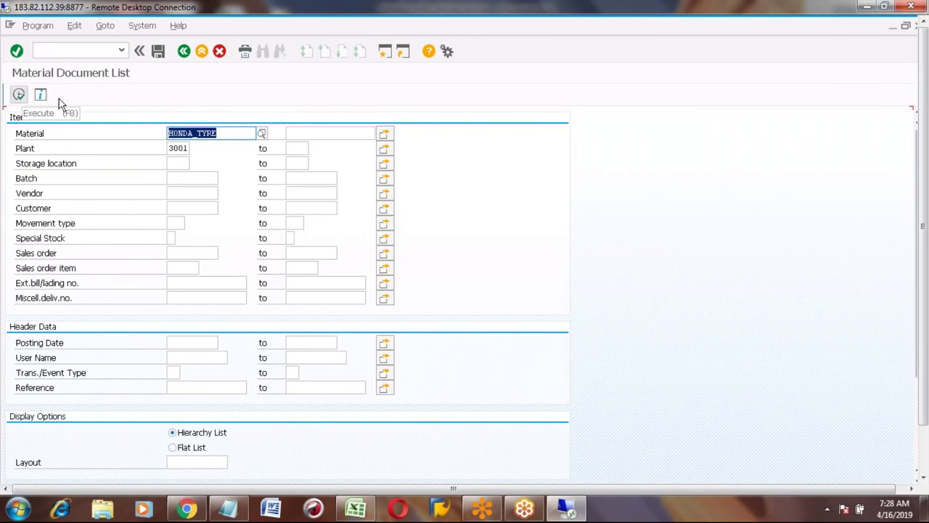
{"action": "left_click", "coordinate": [19, 94]}
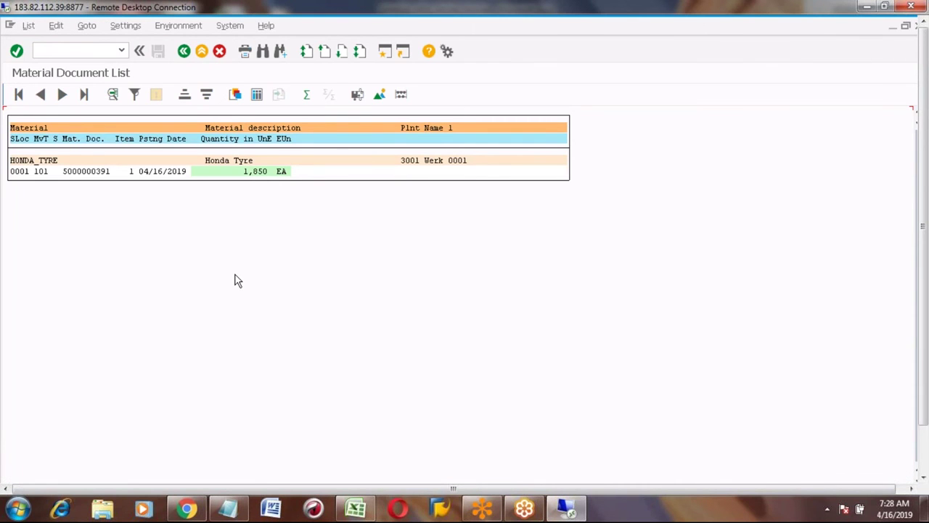
Leave the material document list and open the MIGO goods movement transaction.
{"action": "left_click", "coordinate": [185, 54]}
{"action": "left_click", "coordinate": [19, 94]}
{"action": "left_click", "coordinate": [201, 51]}
{"action": "left_click", "coordinate": [201, 52]}
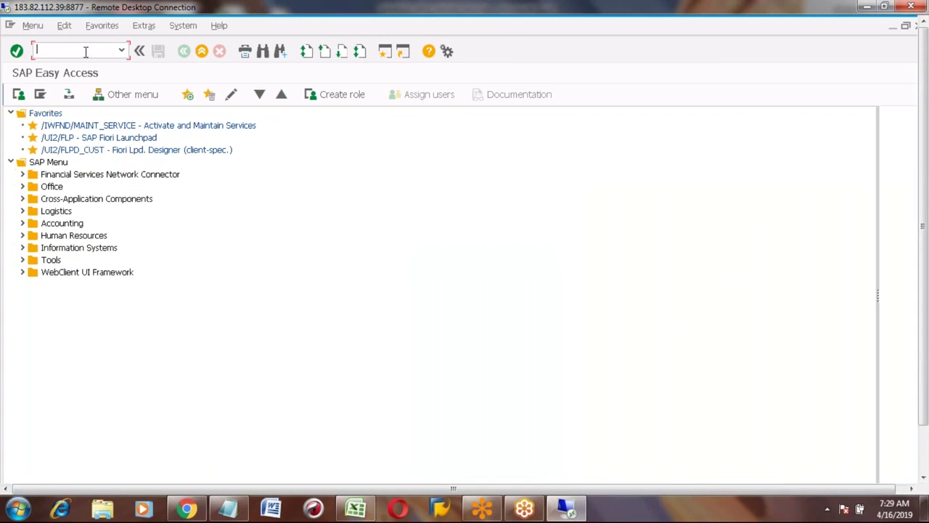
{"action": "type", "text": "migo"}
{"action": "key", "text": "Return"}
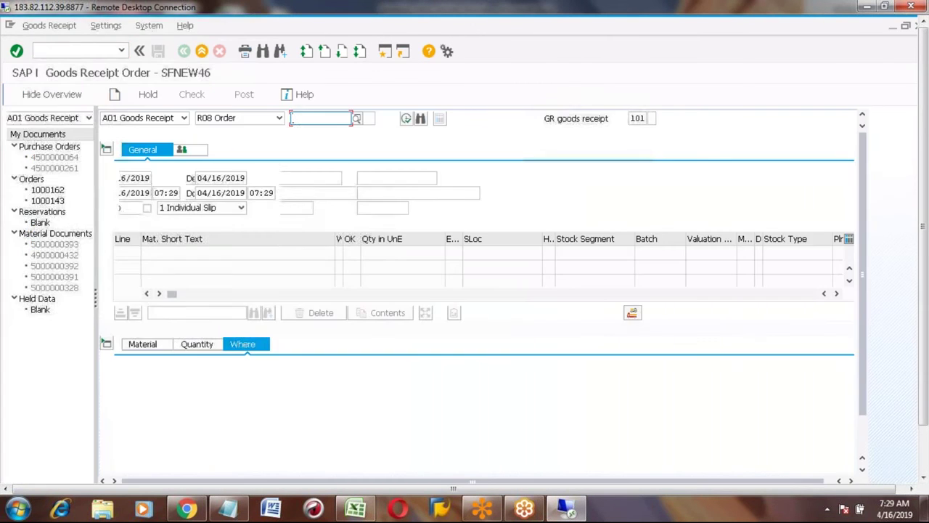
Load the production order as an A07 Goods Issue with reference document R08 Order.
{"action": "left_click", "coordinate": [185, 119]}
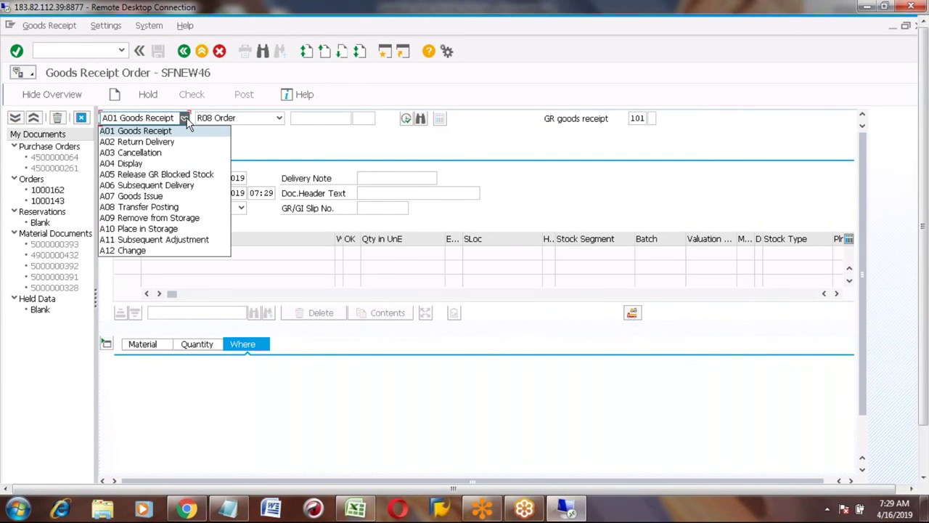
{"action": "left_click", "coordinate": [221, 196]}
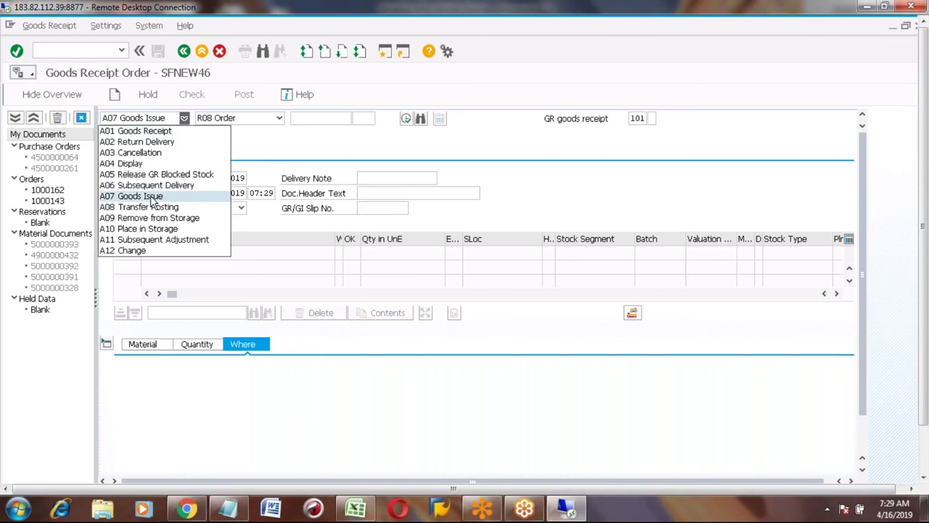
{"action": "left_click", "coordinate": [301, 118]}
{"action": "left_click", "coordinate": [312, 129]}
{"action": "left_click", "coordinate": [405, 119]}
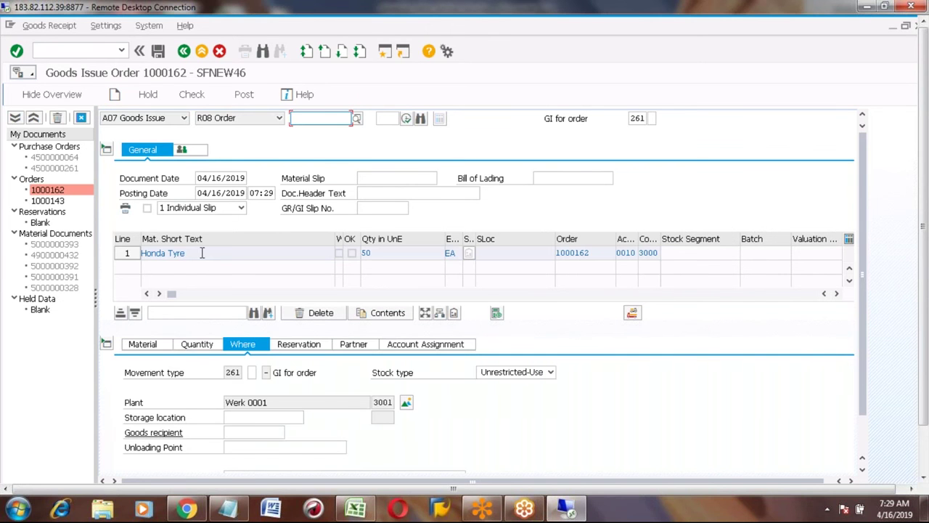
Examine the Honda Tyre component line of the goods issue by highlighting its material short text.
{"action": "left_click", "coordinate": [202, 253]}
{"action": "key", "text": "shift+Left"}
{"action": "key", "text": "shift+Left"}
{"action": "key", "text": "shift+Left"}
{"action": "key", "text": "shift+Left"}
{"action": "key", "text": "shift+Left"}
{"action": "key", "text": "shift+Left"}
{"action": "key", "text": "shift+Left"}
{"action": "key", "text": "shift+Left"}
{"action": "key", "text": "shift+Left"}
{"action": "key", "text": "shift+Left"}
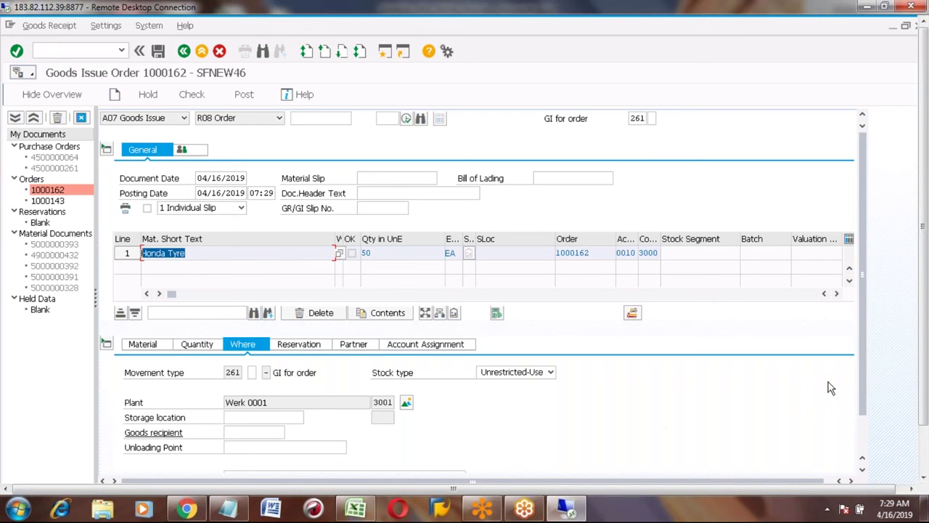
Set the Honda Tyre item's storage location to 0001 and mark the item as Item OK.
{"action": "scroll", "coordinate": [864, 441], "scroll_direction": "down", "scroll_amount": 2}
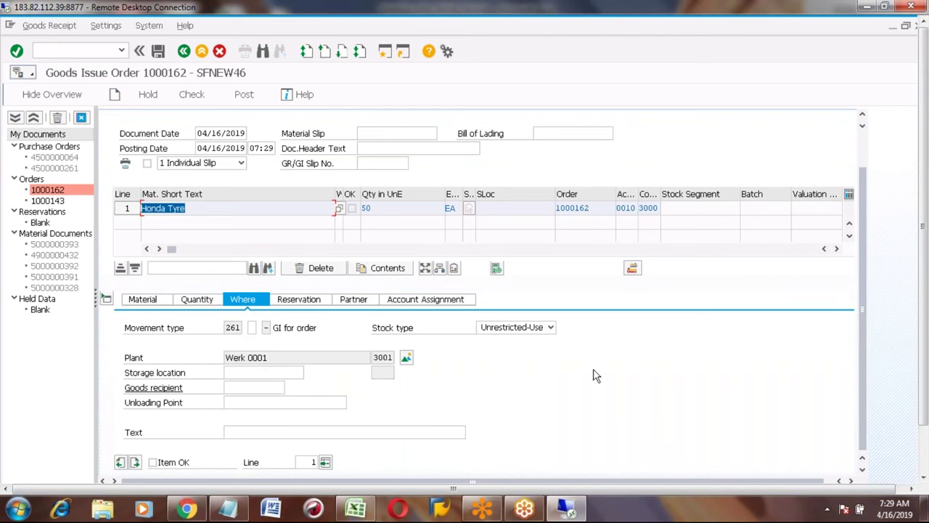
{"action": "left_click", "coordinate": [263, 371]}
{"action": "type", "text": "0001"}
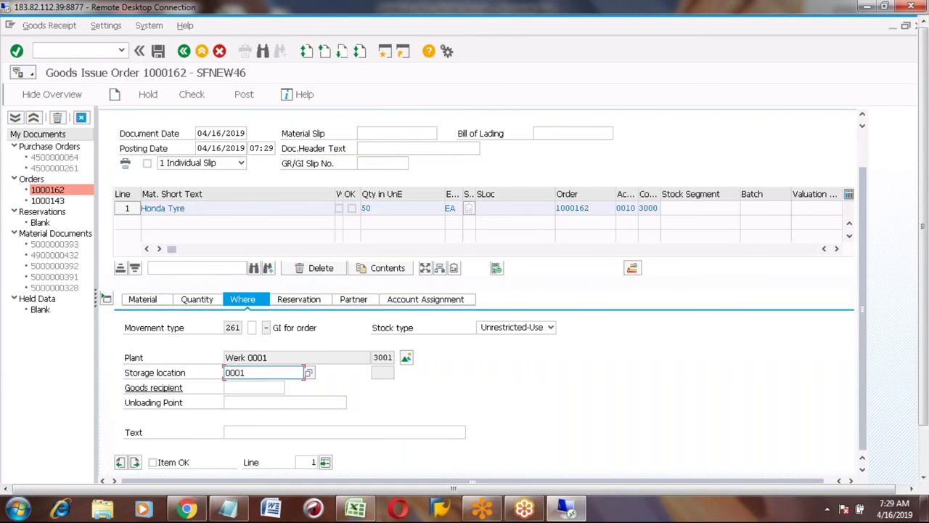
{"action": "key", "text": "Return"}
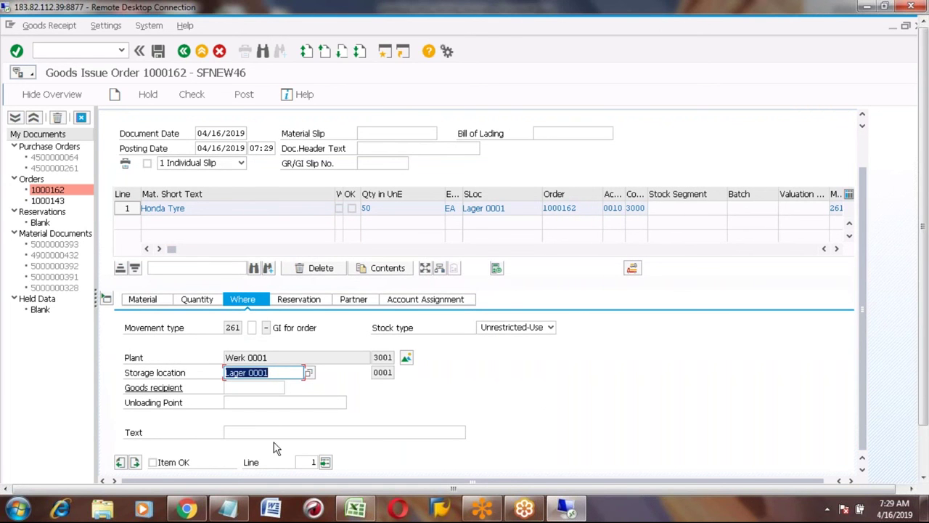
{"action": "left_click", "coordinate": [153, 463]}
{"action": "left_click", "coordinate": [154, 463]}
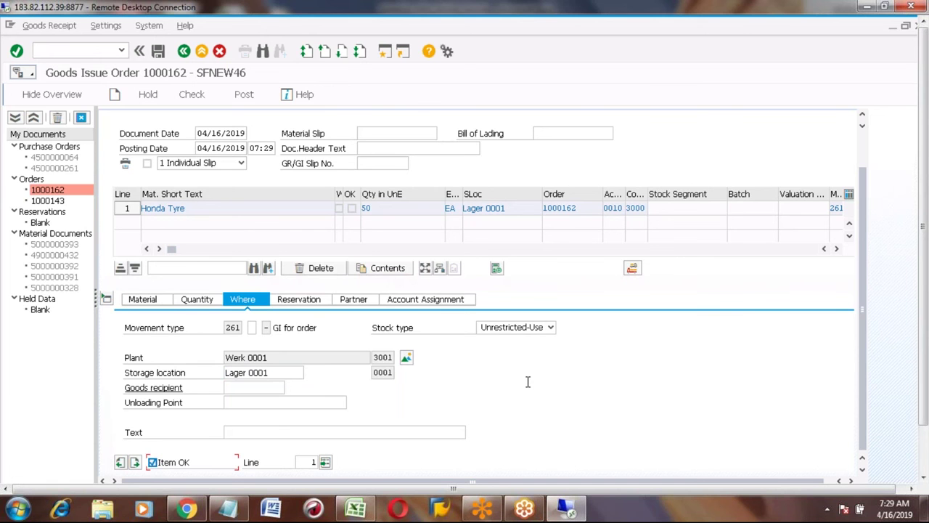
Post the goods issue for the production order and return to SAP Easy Access.
{"action": "left_click", "coordinate": [864, 155]}
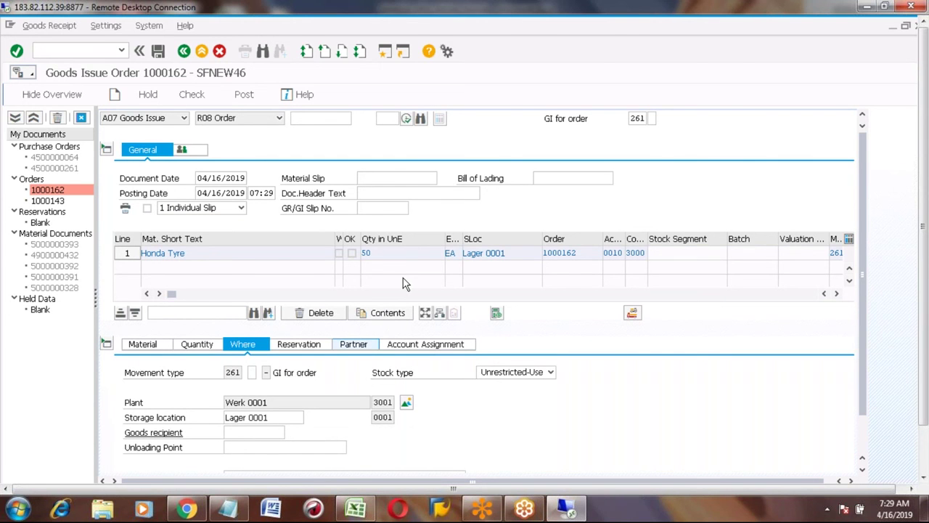
{"action": "left_click", "coordinate": [158, 51]}
{"action": "left_click", "coordinate": [202, 52]}
Run the MMBE stock overview for HONDA_TYRE in plant 3001 and check its unrestricted-use stock in storage location 0001.
{"action": "type", "text": "mmbe"}
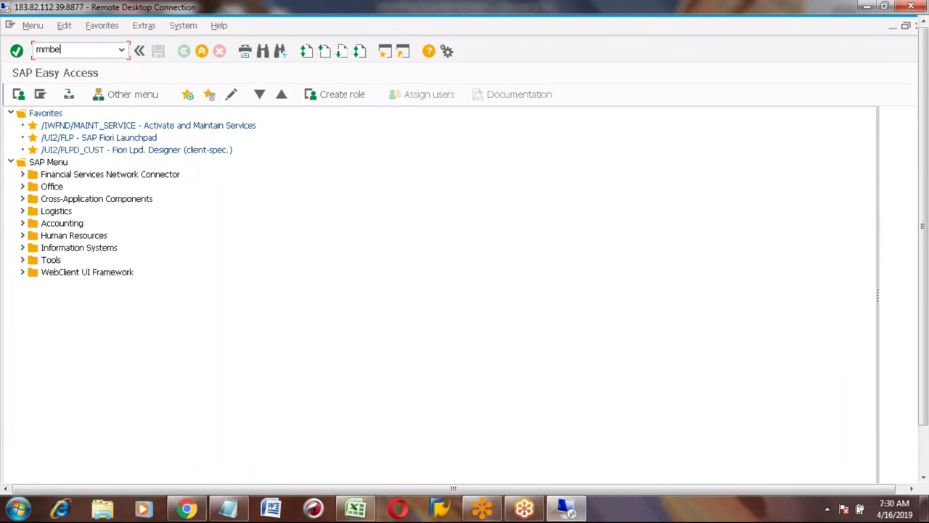
{"action": "key", "text": "Return"}
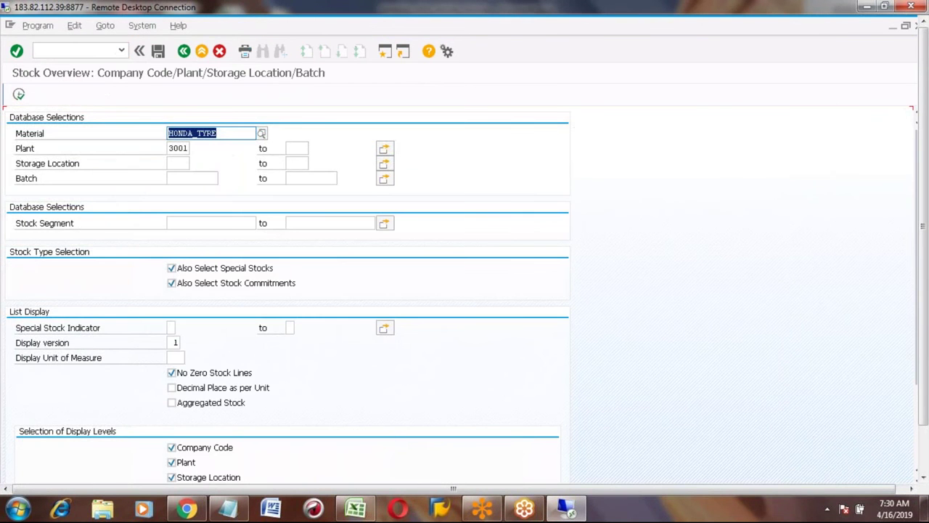
{"action": "left_click", "coordinate": [19, 94]}
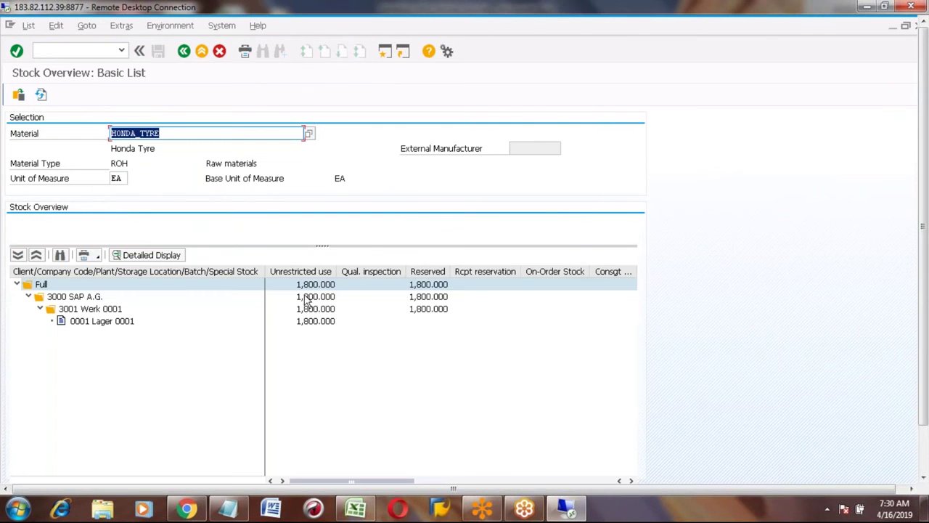
{"action": "left_click", "coordinate": [312, 321]}
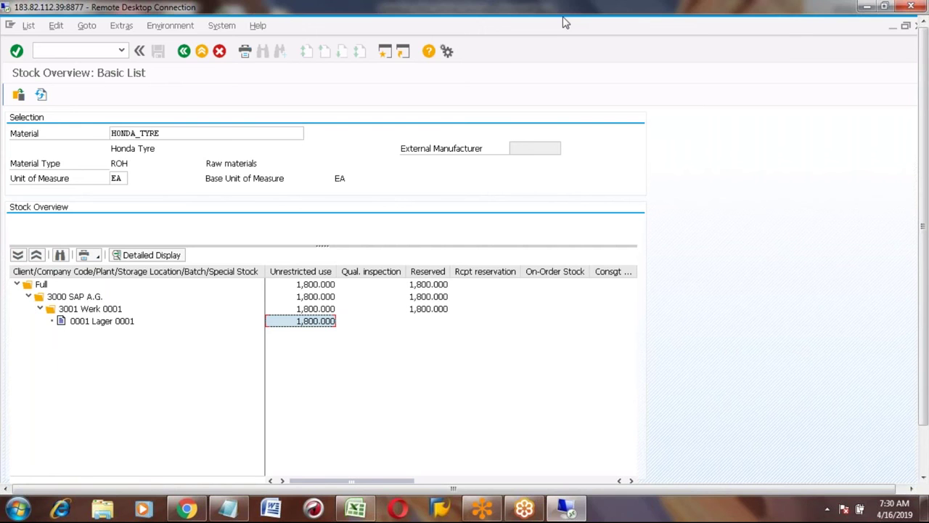
Switch to the Excel workbook and highlight the Goods Movements section in column B, rows 285 to 290.
{"action": "left_click", "coordinate": [356, 512]}
{"action": "left_click", "coordinate": [247, 280]}
{"action": "key", "text": "Left"}
{"action": "key", "text": "Left"}
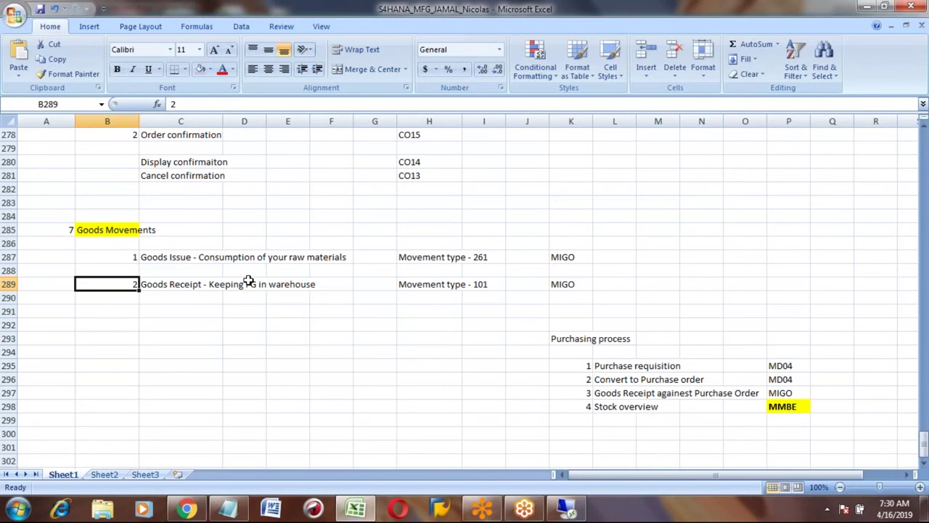
{"action": "key", "text": "Up"}
{"action": "key", "text": "Up"}
{"action": "key", "text": "Up"}
{"action": "key", "text": "Up"}
{"action": "key", "text": "Up"}
{"action": "key", "text": "Down"}
{"action": "key", "text": "shift+Down"}
{"action": "key", "text": "shift+Down"}
{"action": "key", "text": "shift+Down"}
{"action": "key", "text": "shift+Down"}
{"action": "key", "text": "shift+Down"}
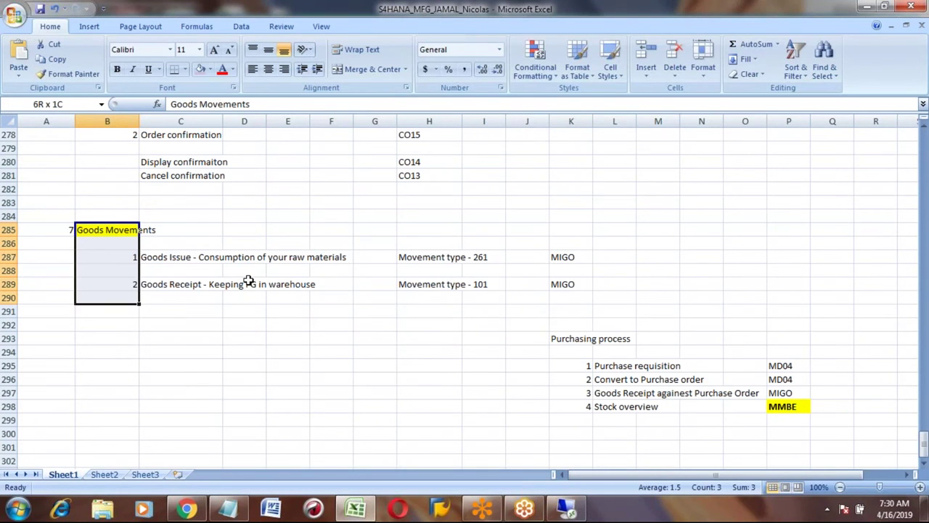